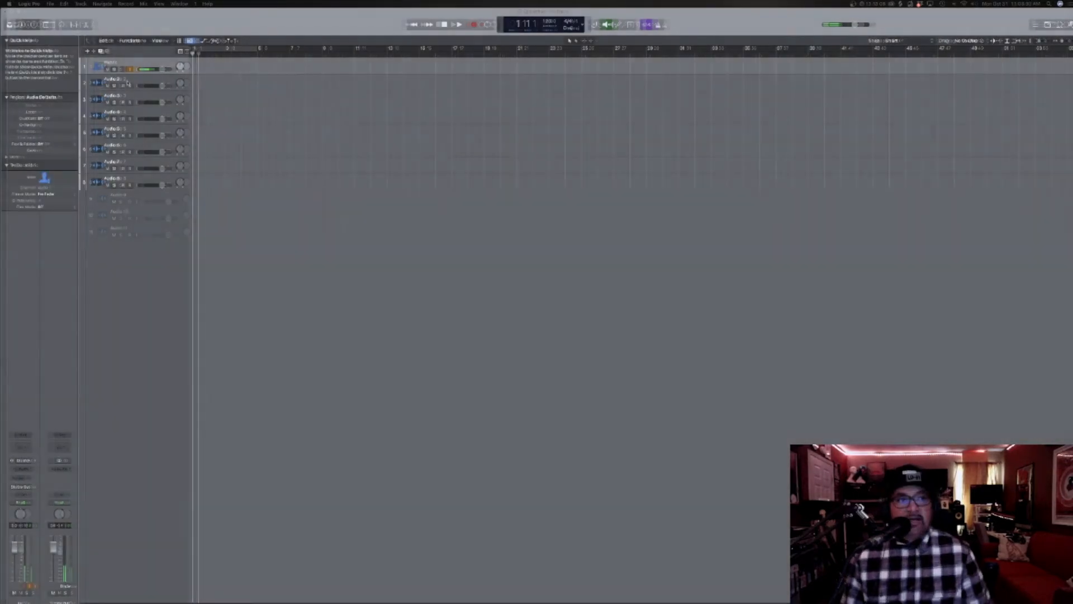
Increase the height of the Audio 2 track and lower its volume slightly while previewing a lofi melody loop.
click(127, 83)
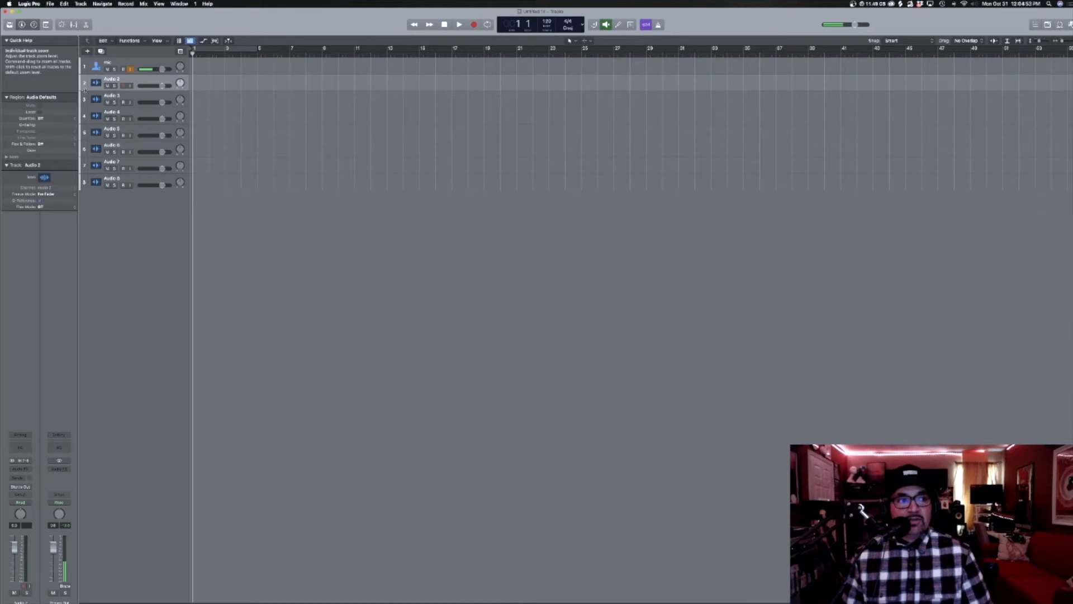
drag(85, 90, 96, 127)
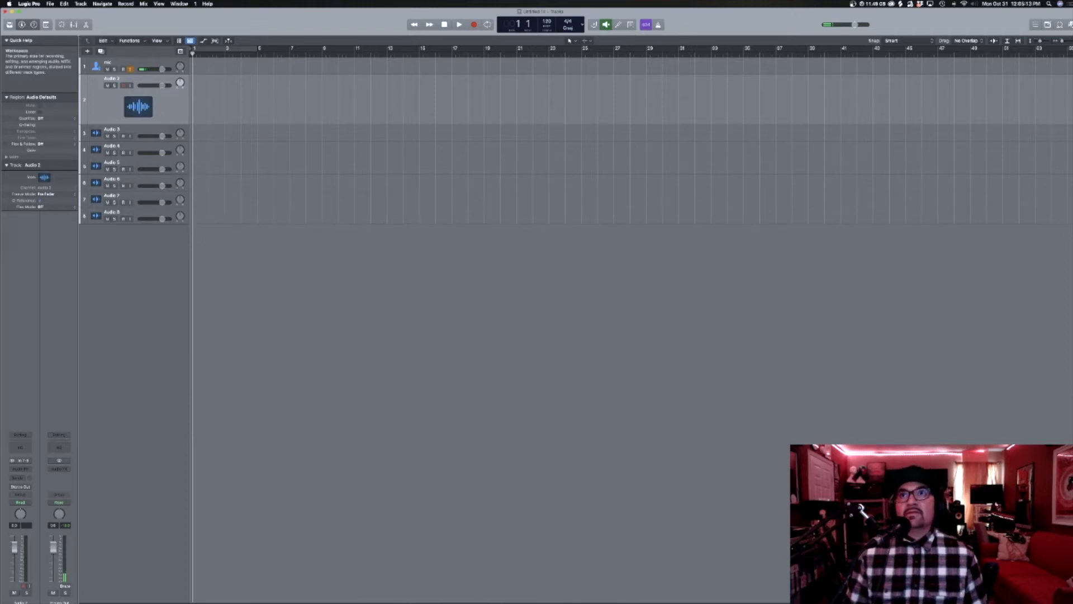
key(space)
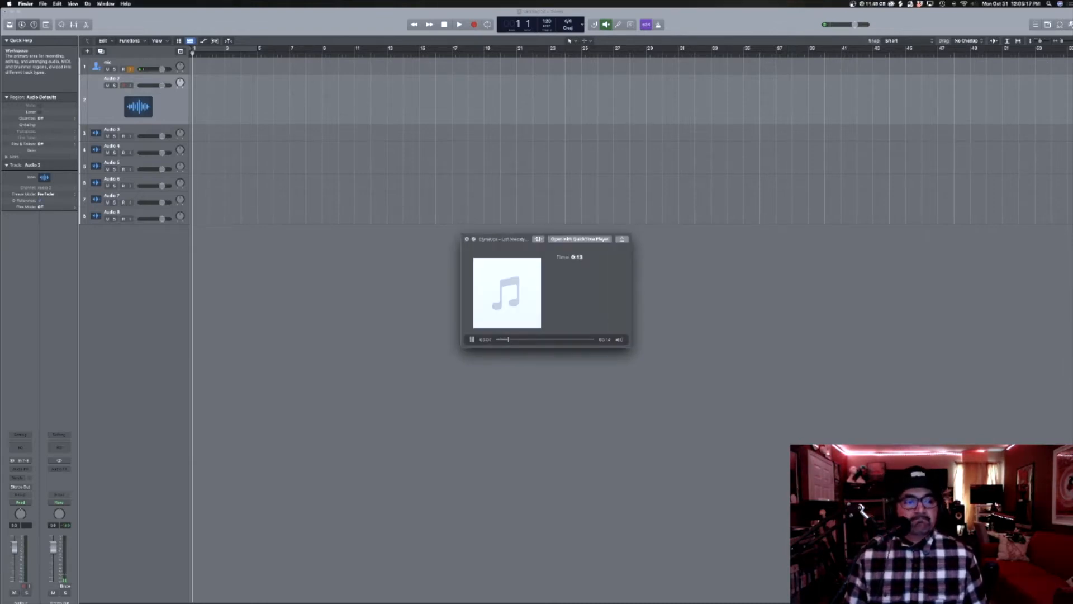
drag(54, 547, 14, 554)
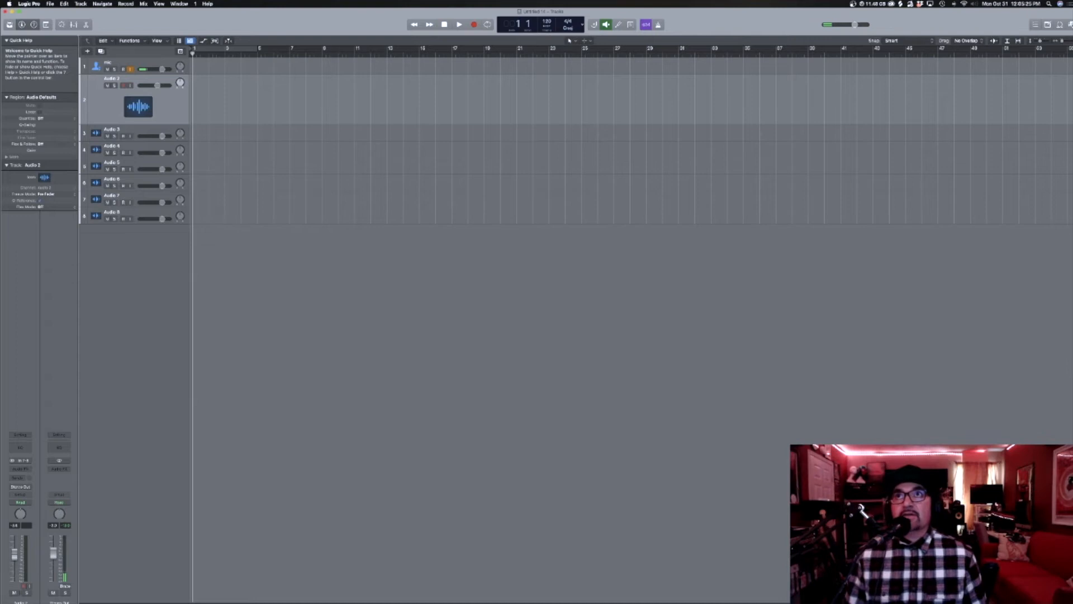
Audition several Cymatics lofi melody loops in Finder to choose one for the beat.
key(space)
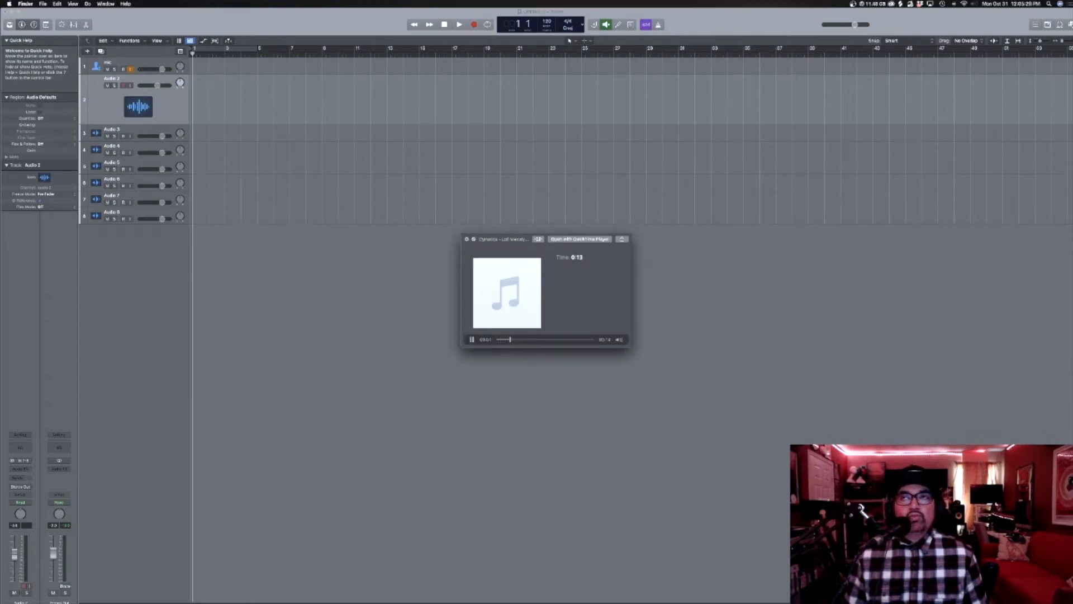
key(space)
key(space)
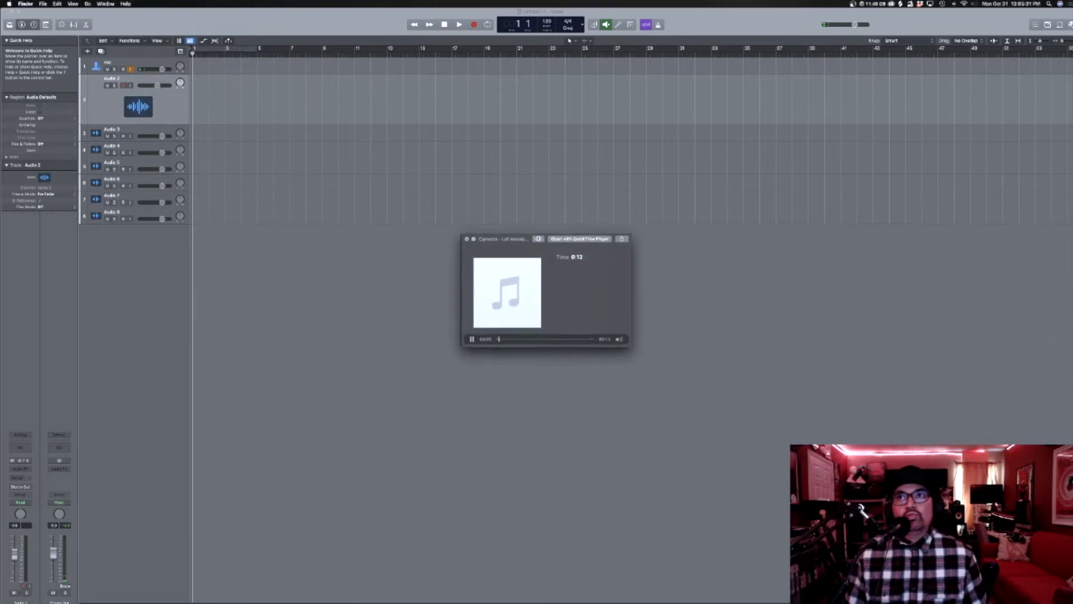
key(space)
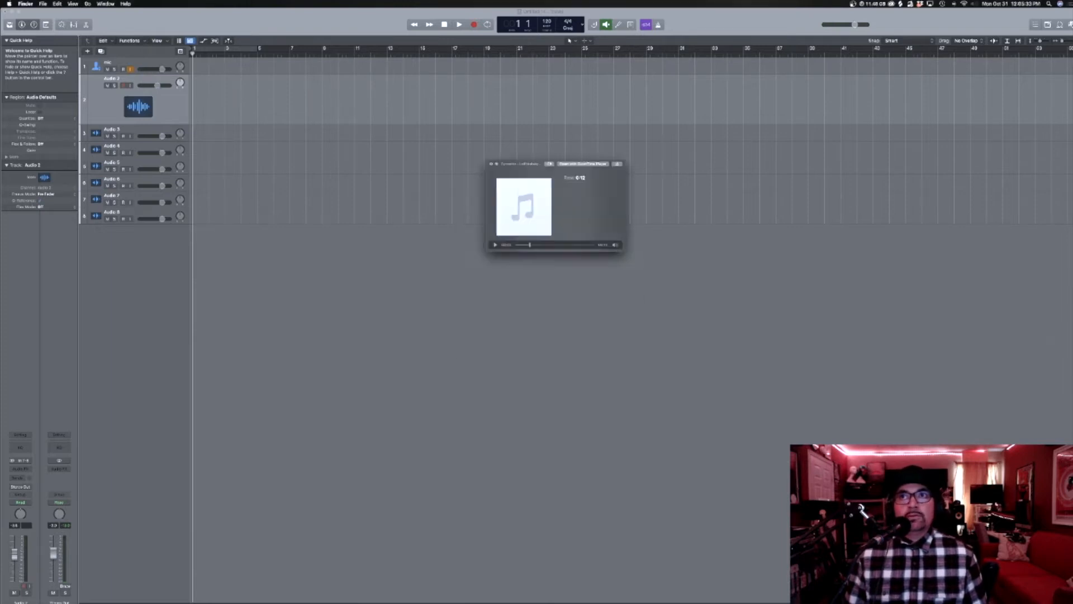
key(space)
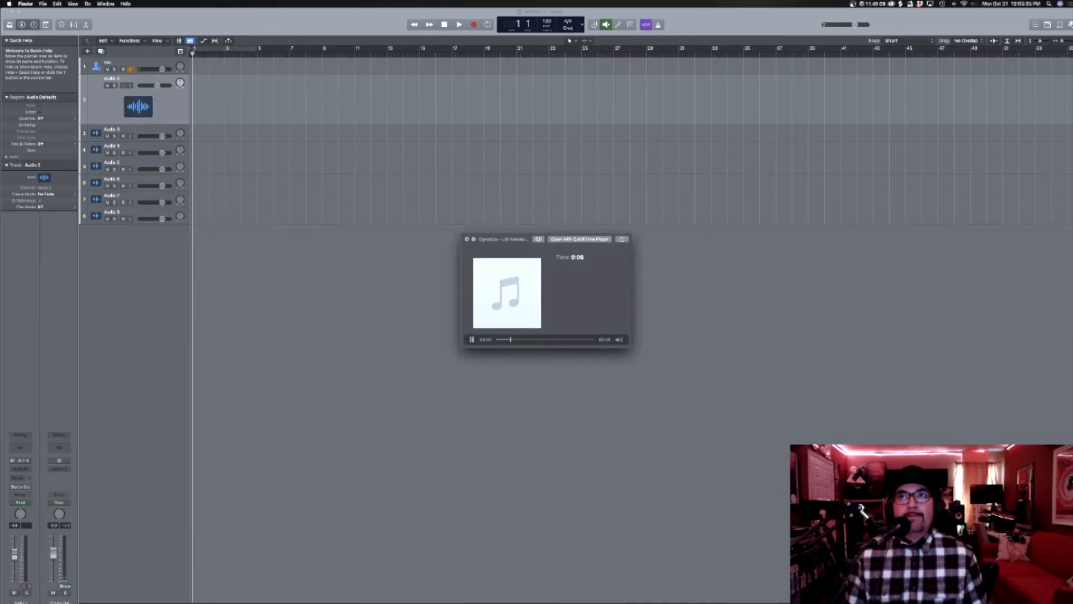
key(space)
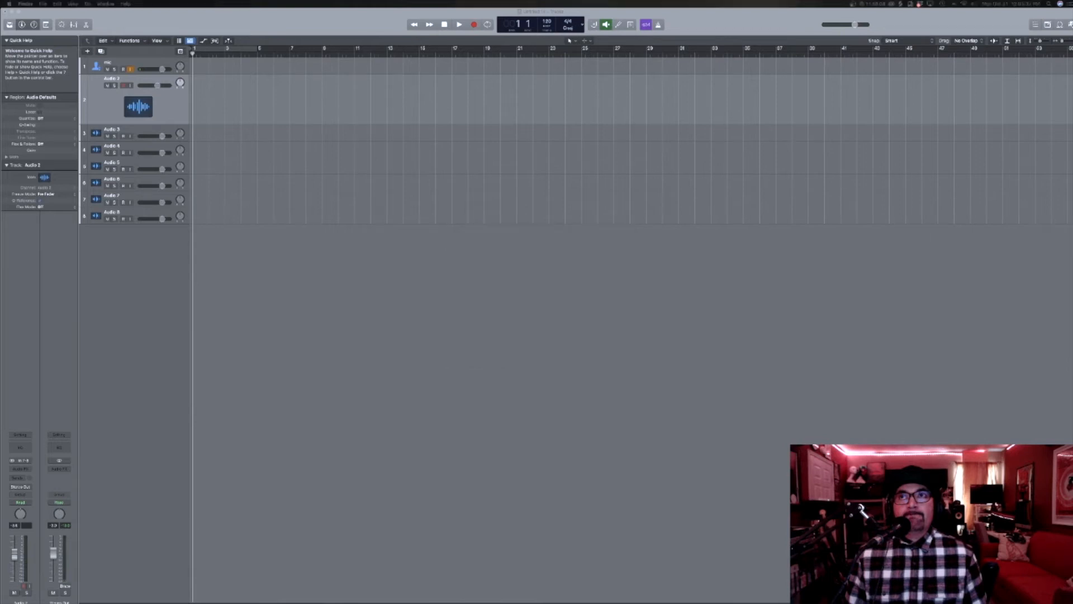
key(space)
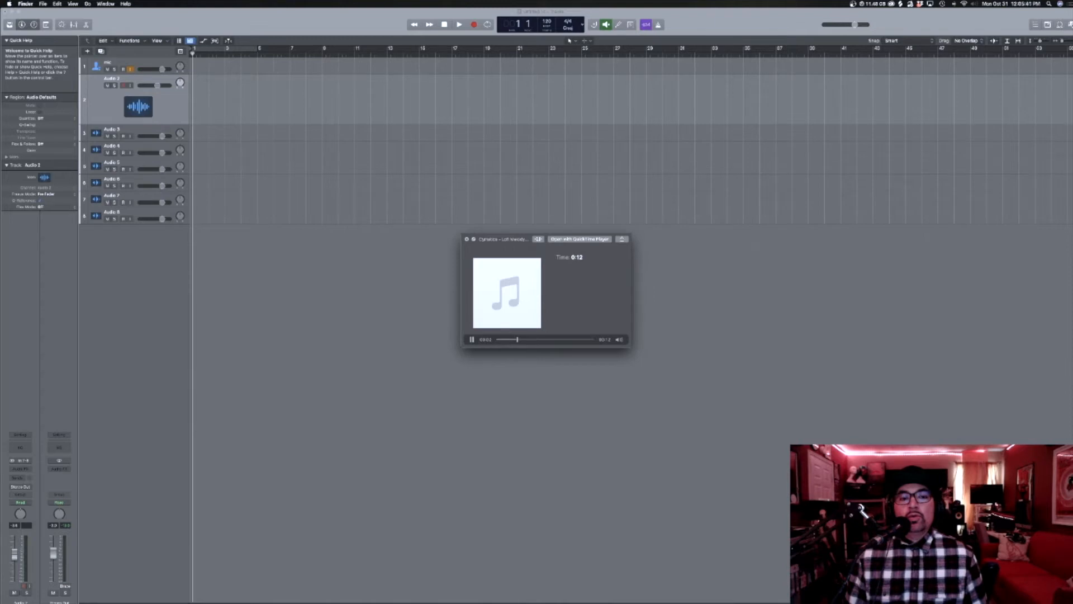
key(space)
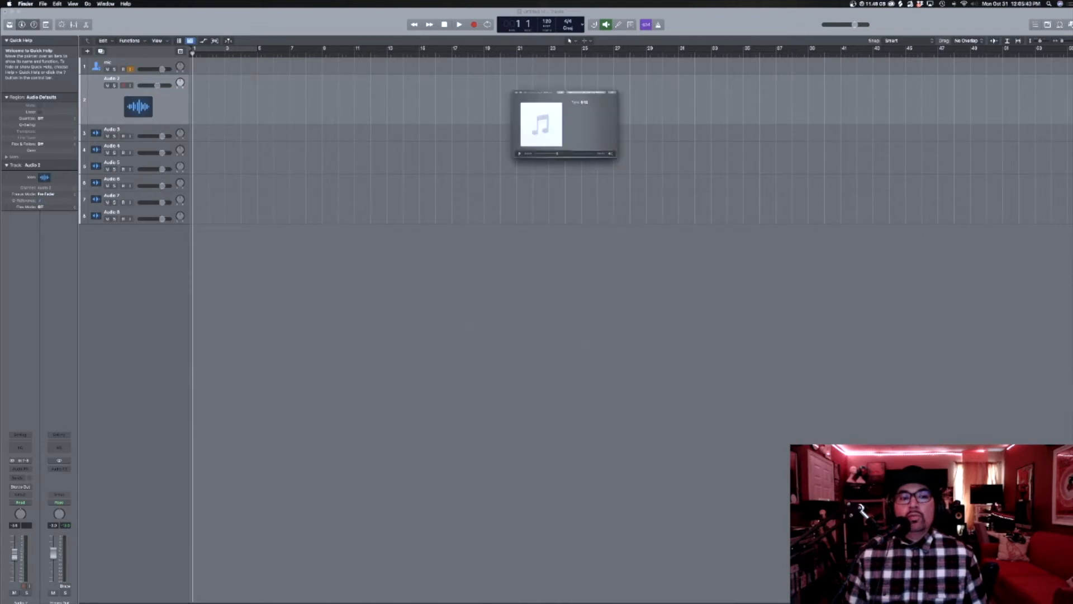
Place the chosen Cymatics lofi melody loop at bar 1 of the Audio 2 track and set the project tempo to 80 BPM.
drag(302, 78, 192, 116)
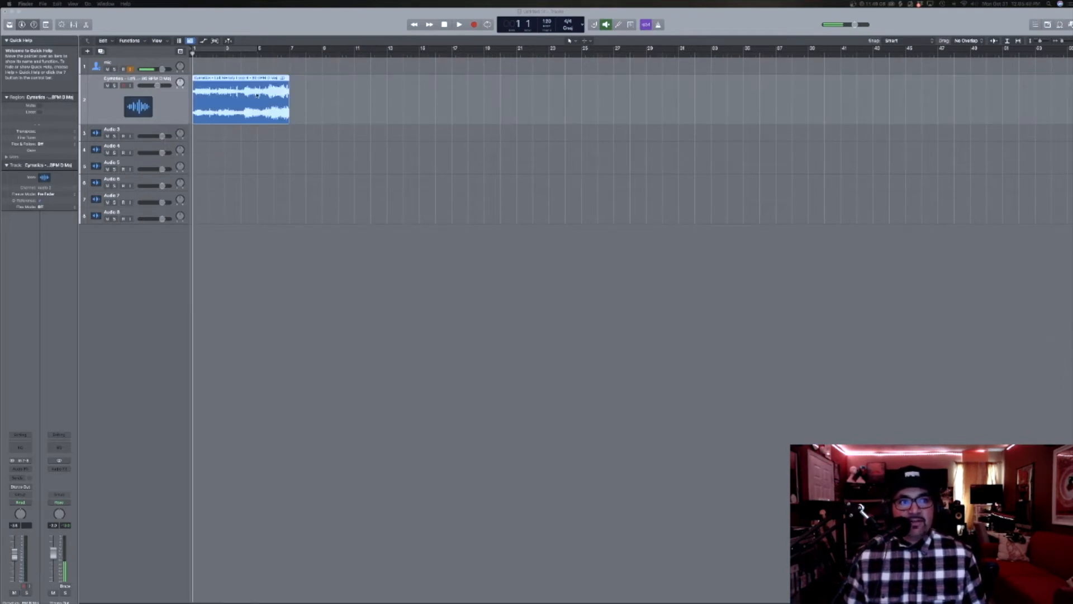
click(539, 22)
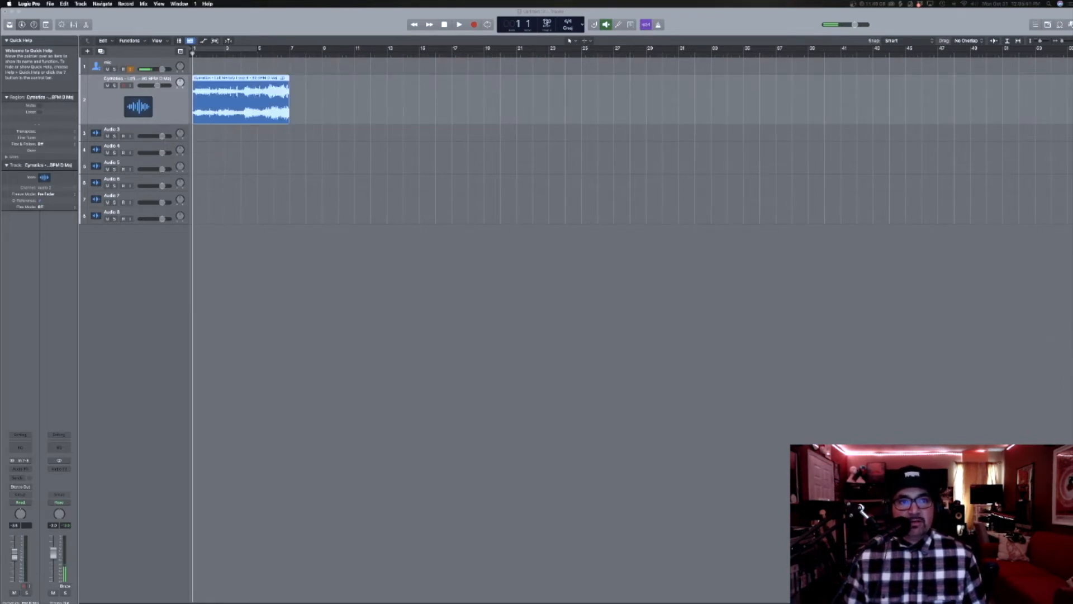
text(80)
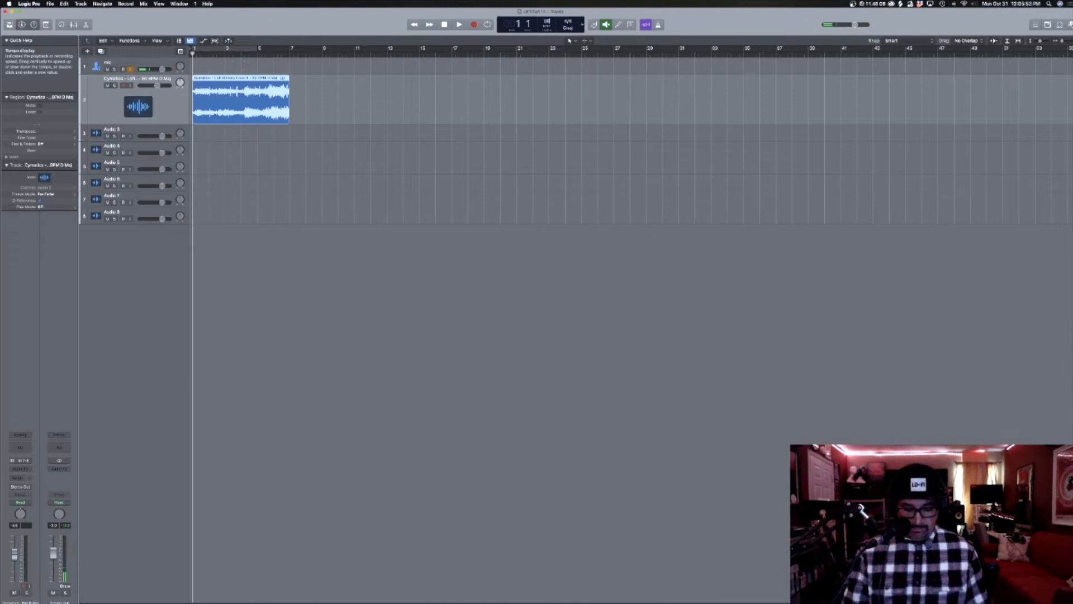
key(Return)
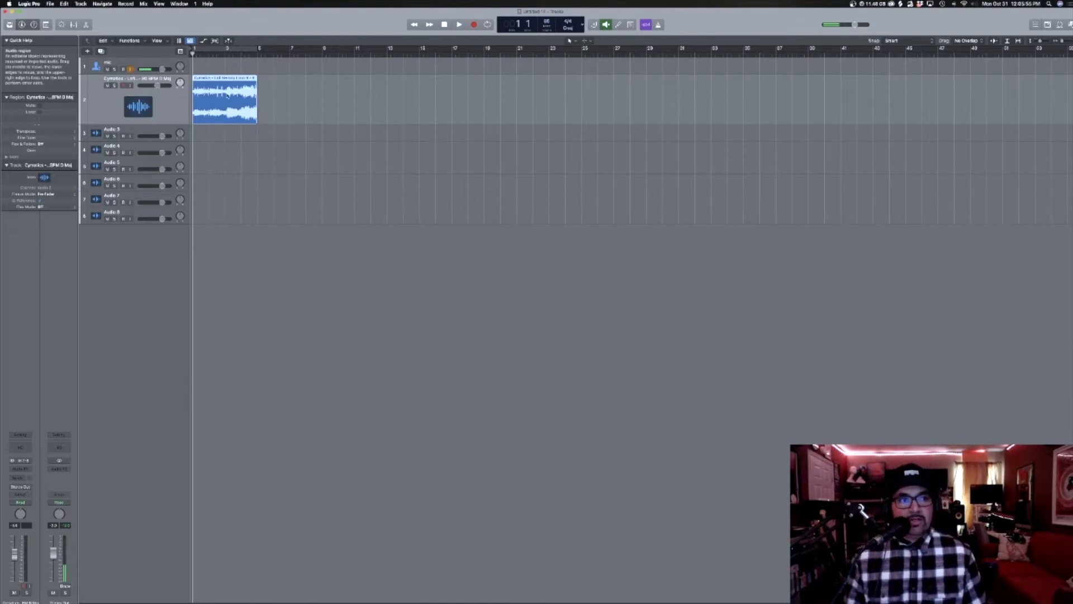
Turn on the cycle range over the first four bars and play the melody loop.
click(212, 50)
key(space)
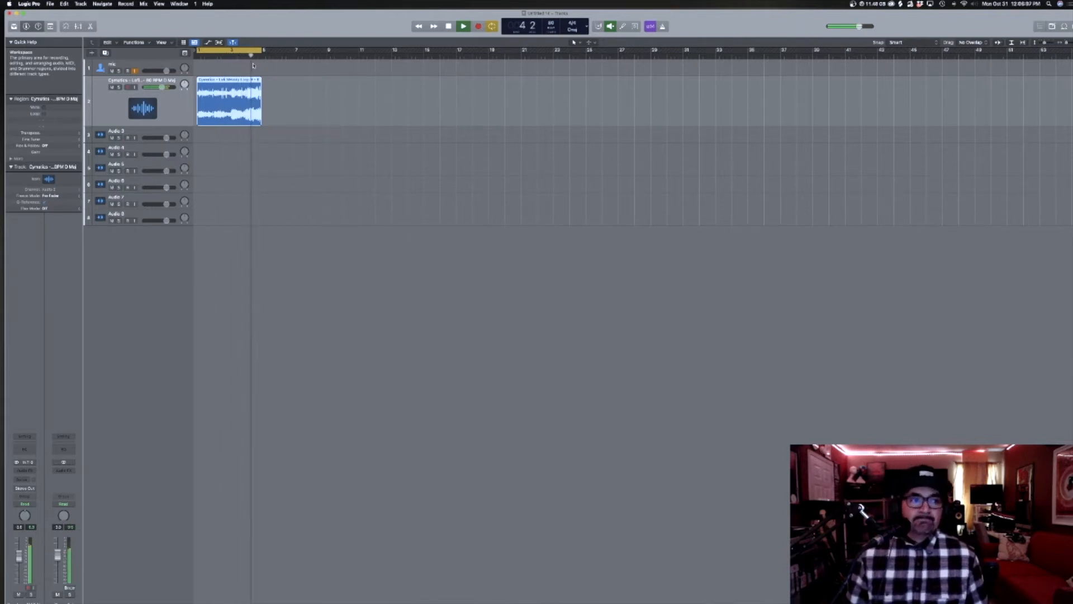
key(space)
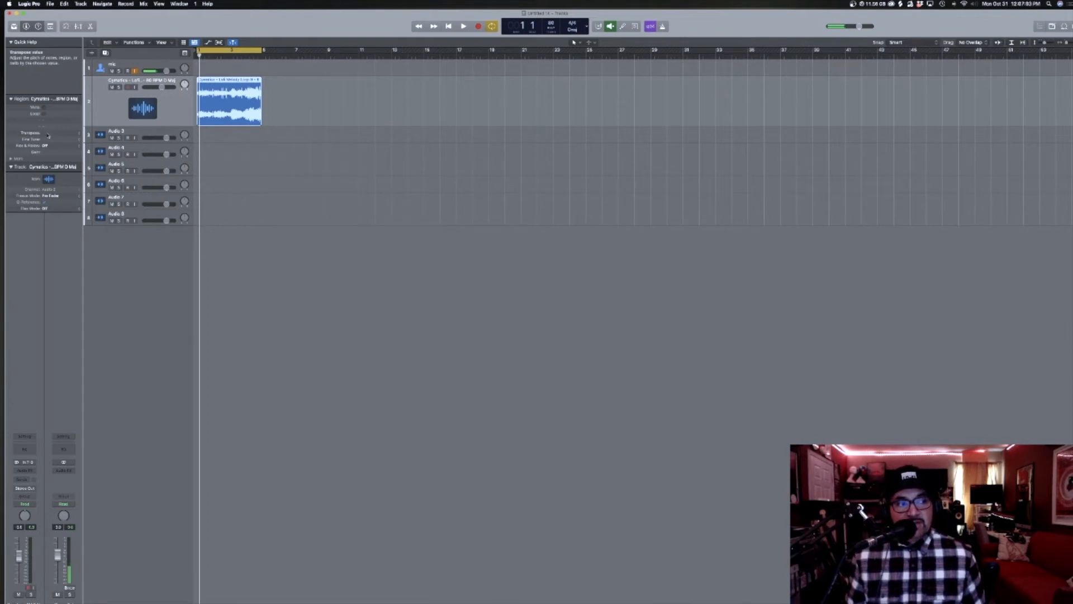
Set the melody loop region's transposition to -2 and play it back to check the new pitch.
drag(46, 137, 46, 140)
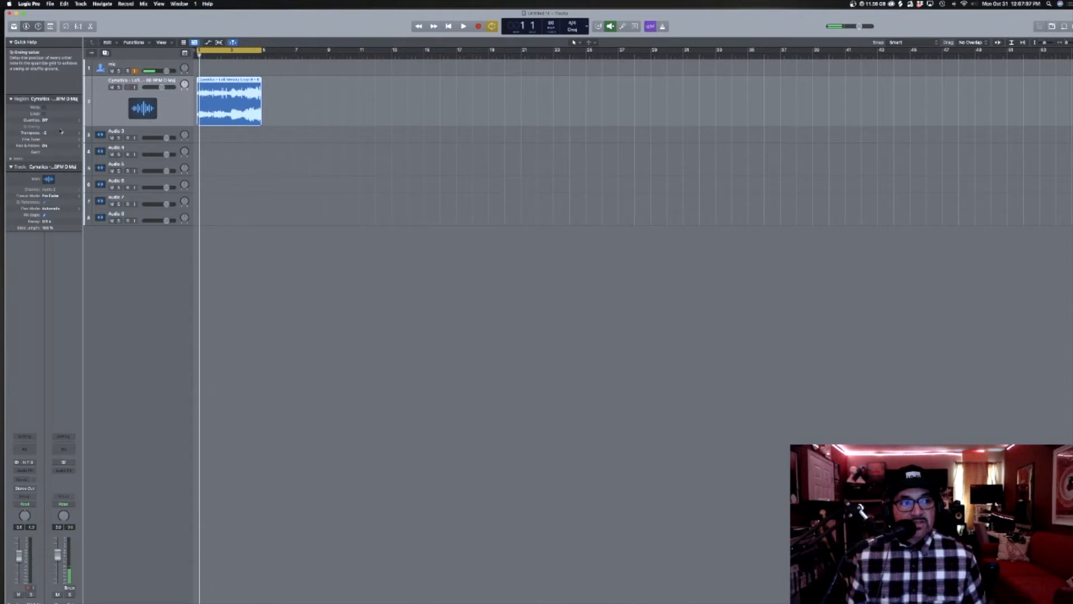
alt+click(48, 133)
key(space)
key(space)
drag(46, 135, 46, 137)
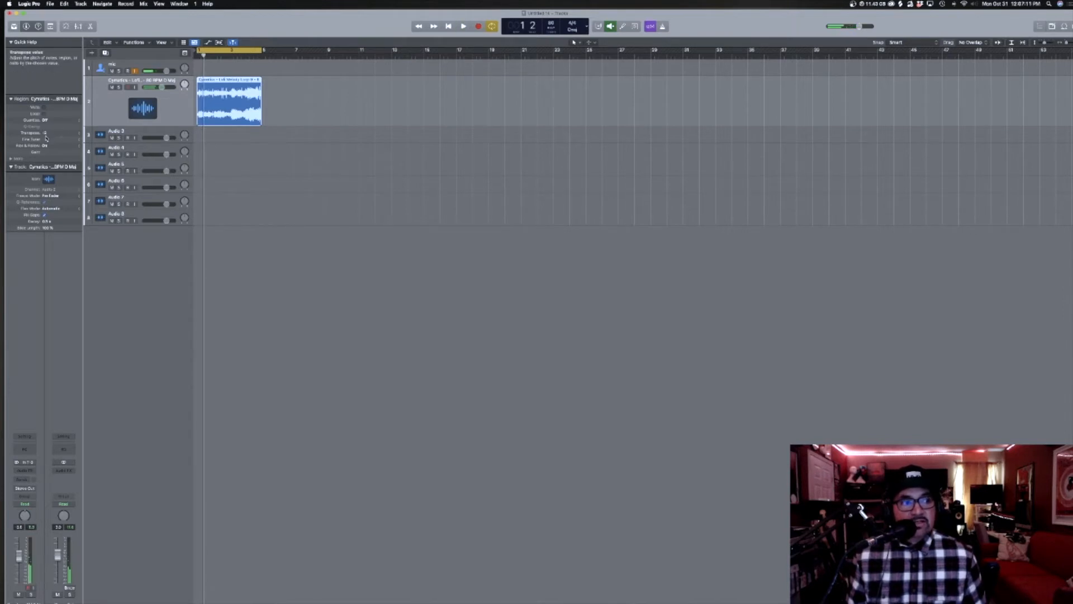
key(space)
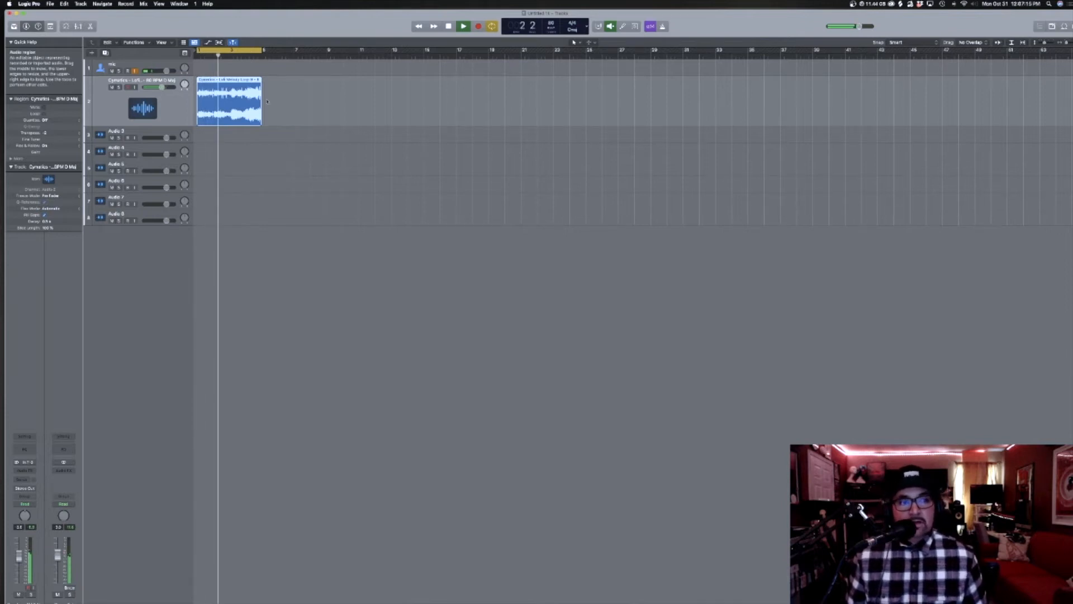
key(space)
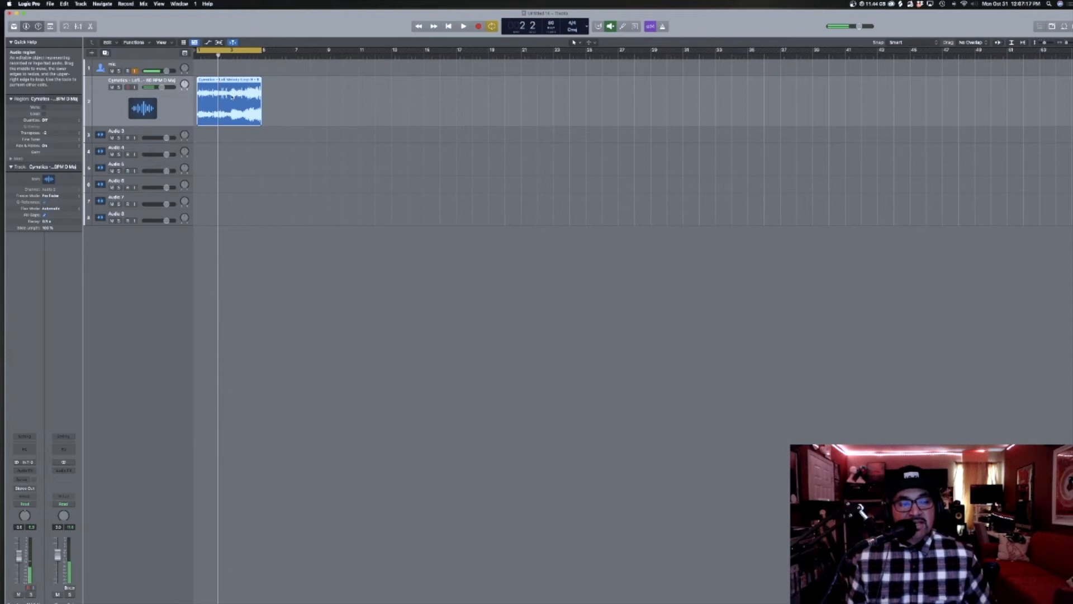
Duplicate the melody loop end to end along its track, extending the arrangement past bar 50.
drag(232, 96, 435, 110)
shift+click(322, 111)
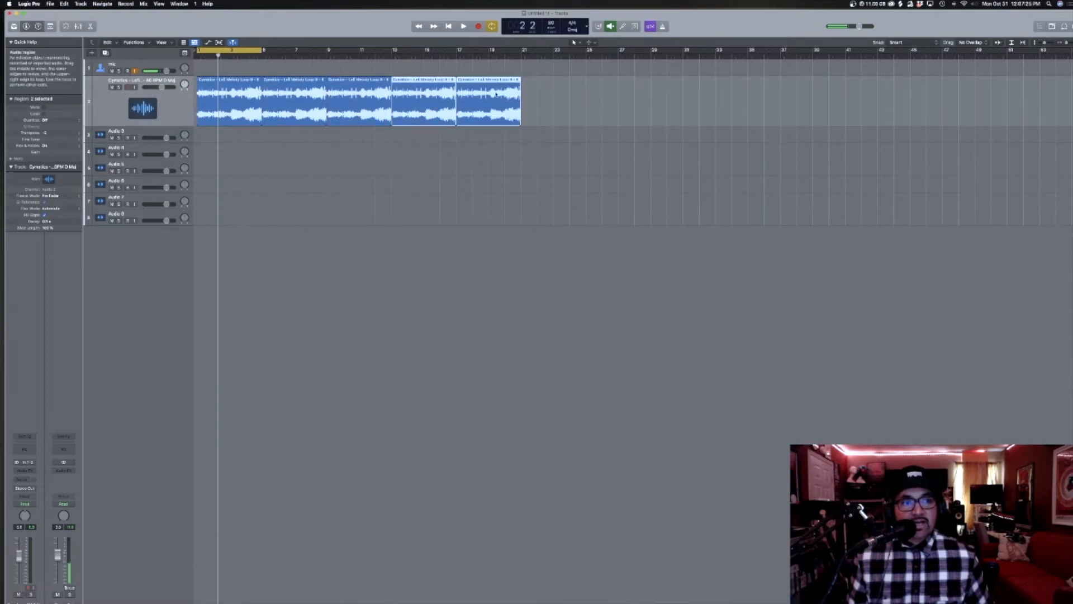
shift+click(358, 107)
shift+click(297, 106)
drag(307, 102, 565, 101)
click(676, 100)
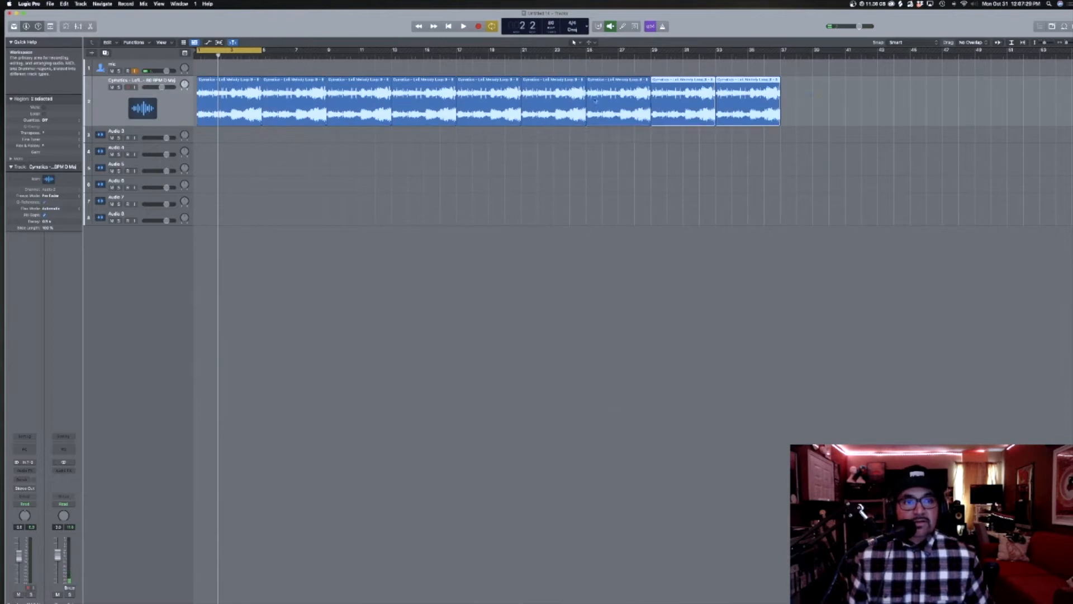
shift+click(358, 106)
shift+click(296, 106)
drag(303, 106, 824, 104)
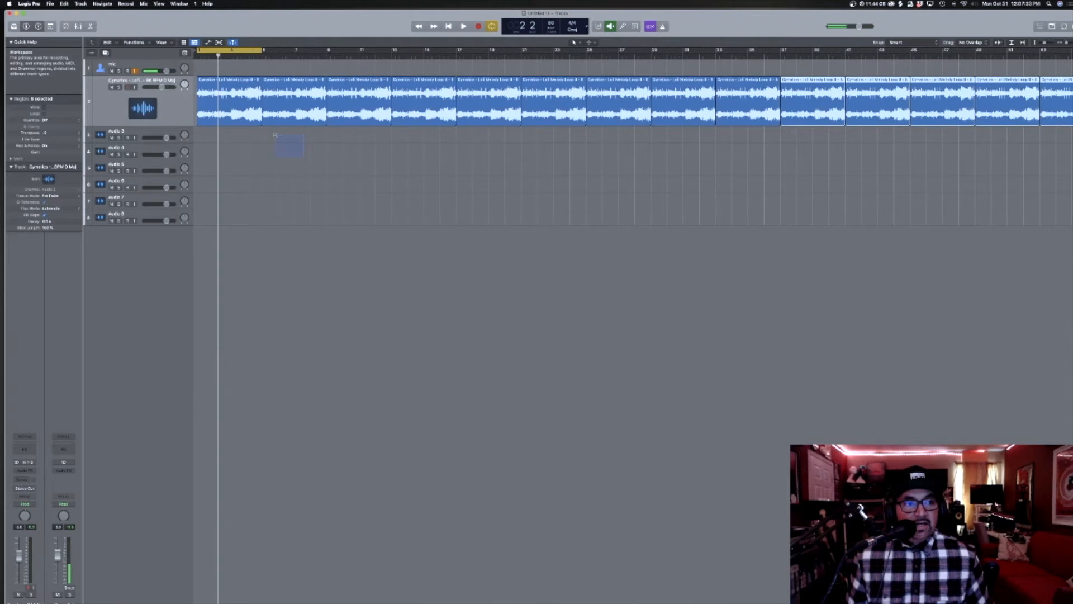
Trim the end of the first melody region slightly, leaving a short gap before bar 5.
ctrl+alt+click(305, 157)
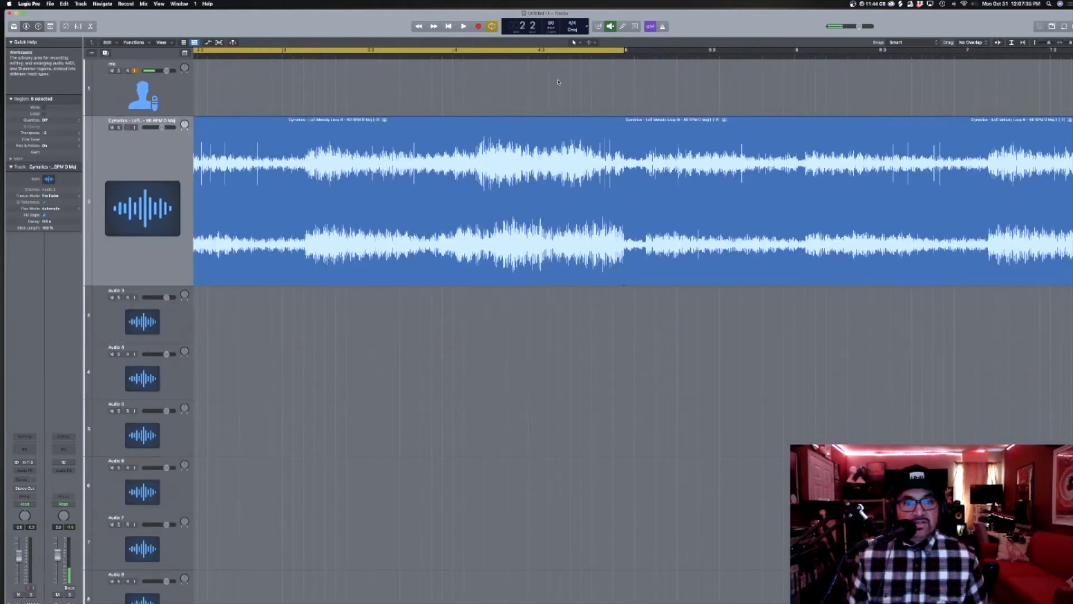
click(619, 283)
drag(619, 284, 613, 284)
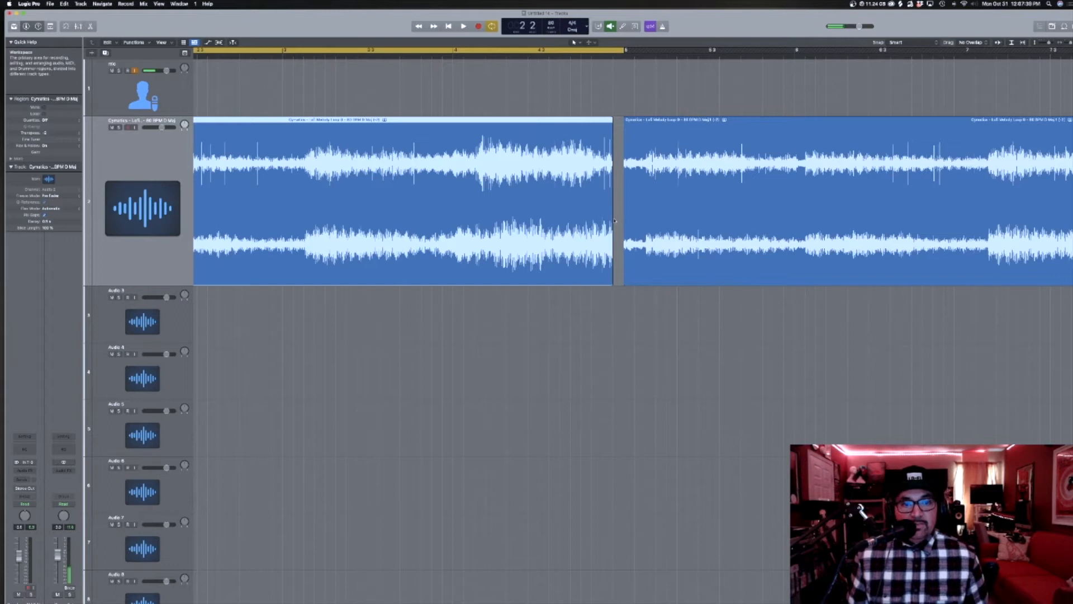
Draw a short fade-out at the end of the first melody region with the Fade tool and convert it to a slow-down fade.
key(t)
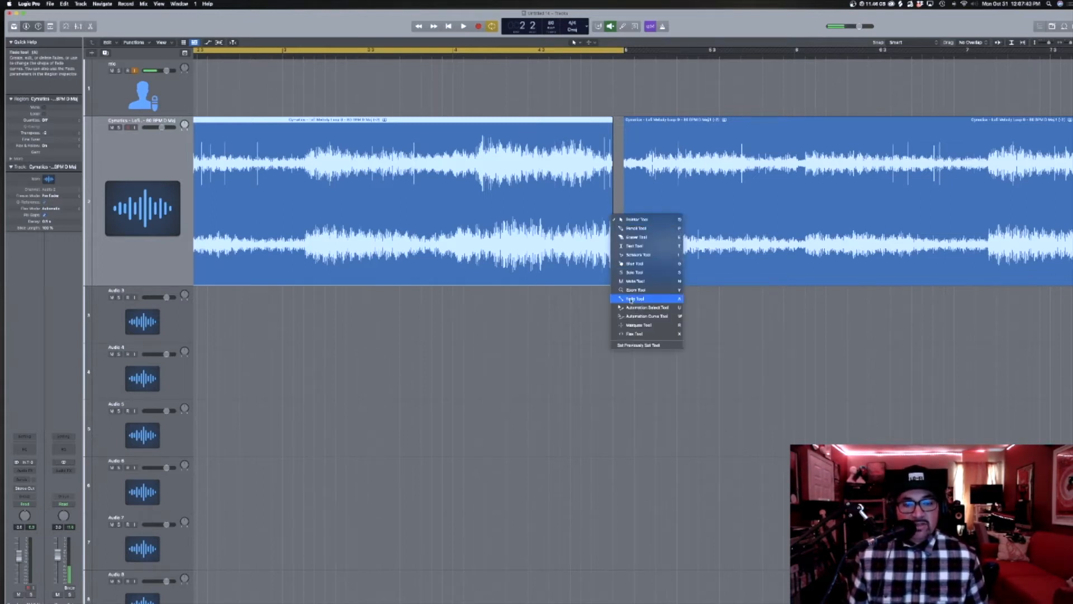
click(632, 299)
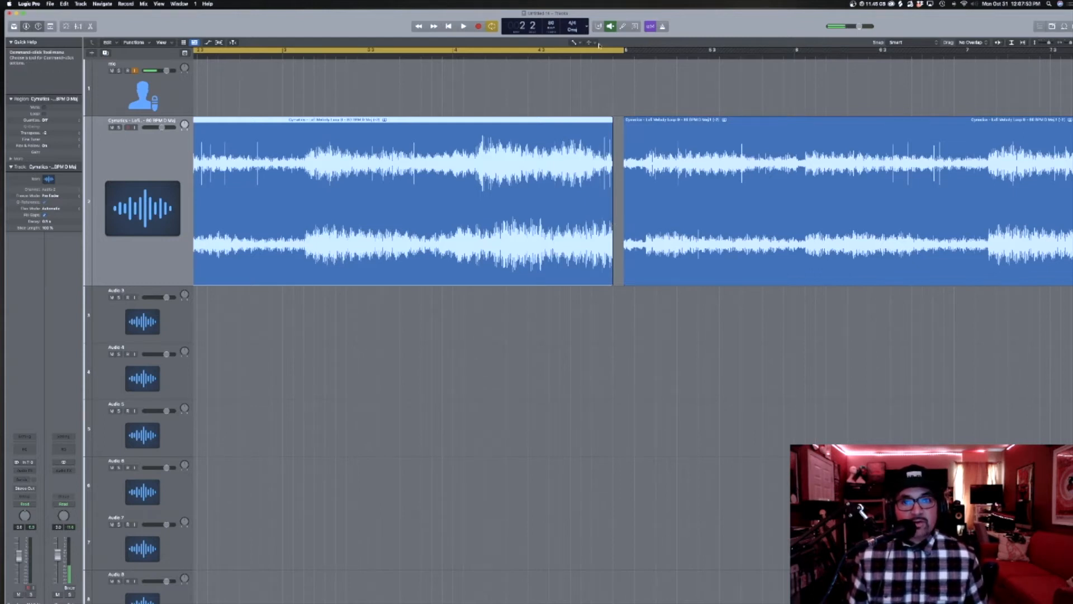
drag(597, 208, 580, 209)
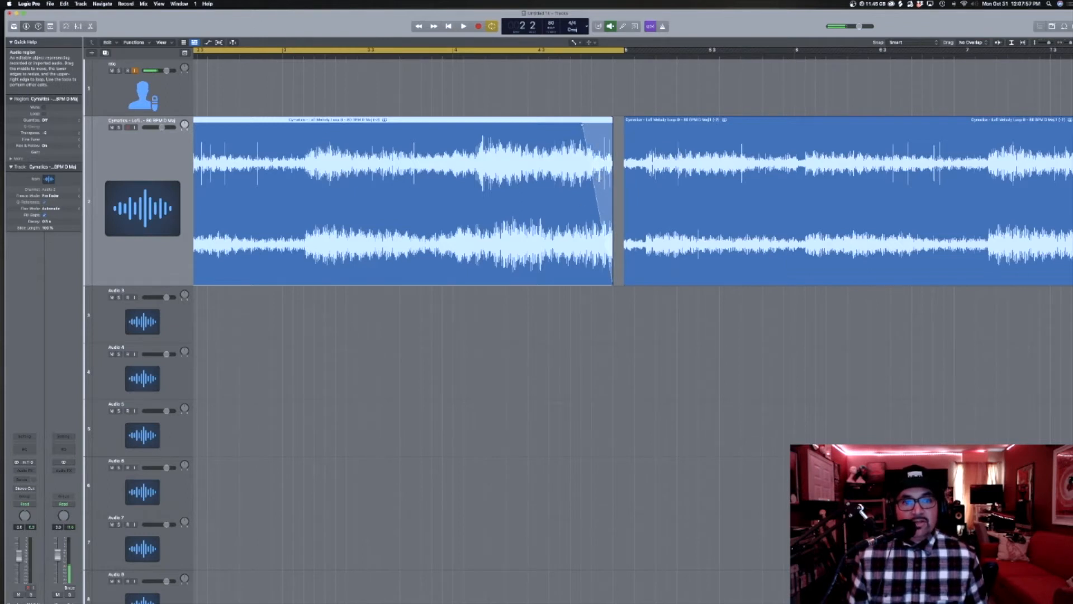
right_click(599, 176)
click(615, 186)
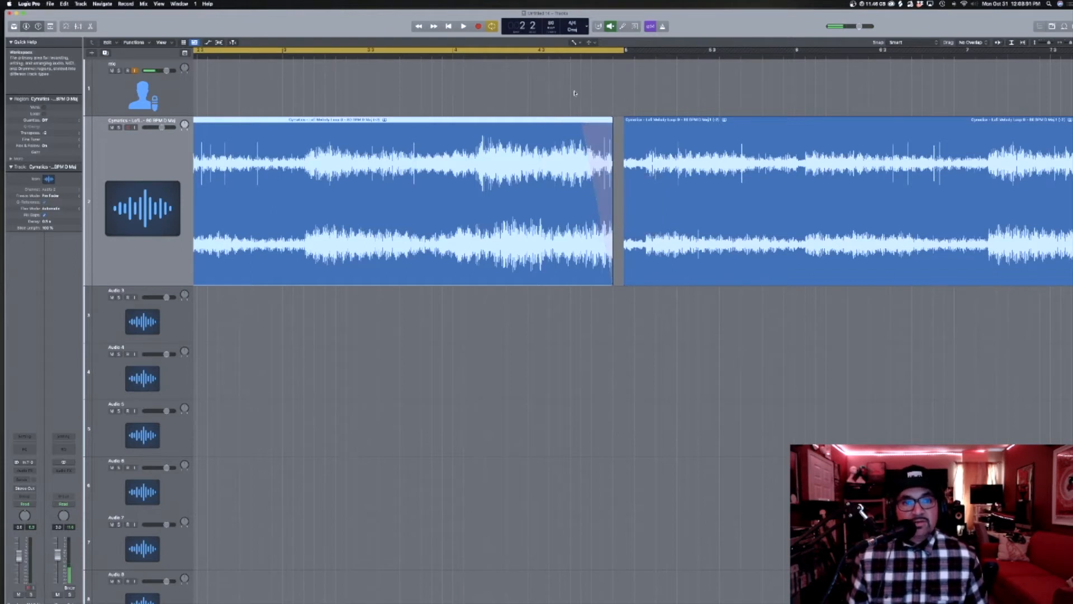
Play the first four bars to hear the faded ending, and shorten the fade at the end of the first melody region.
scroll(606, 159, down, 10)
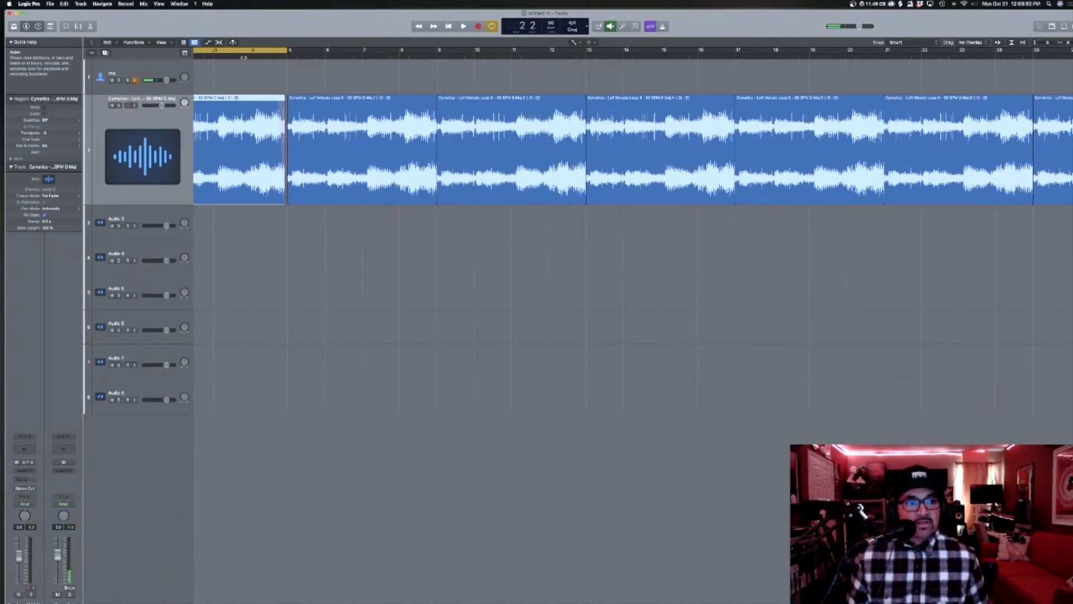
click(242, 56)
key(space)
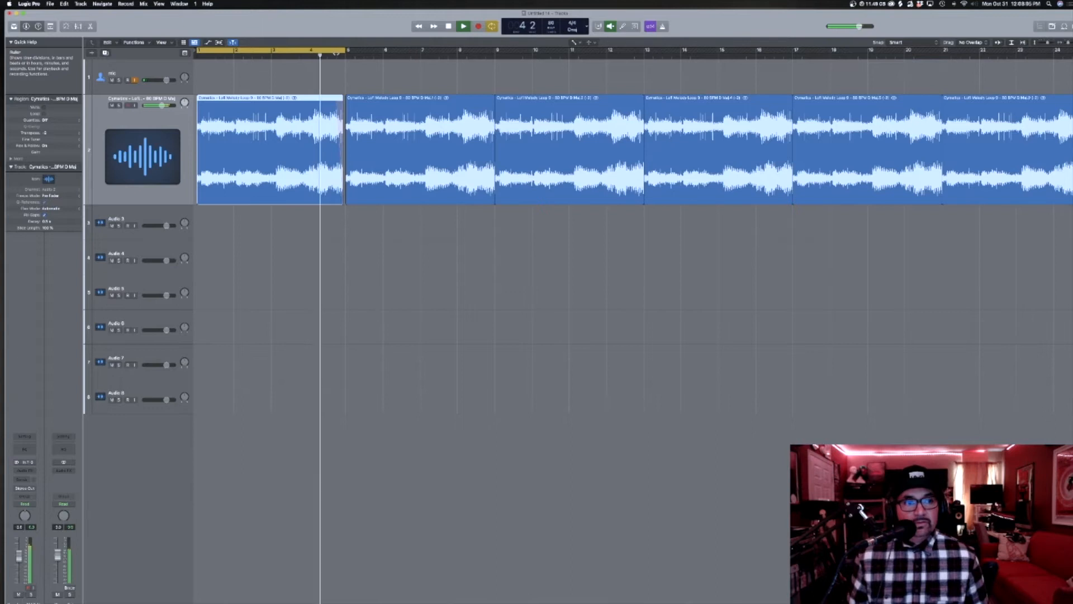
key(space)
key(z)
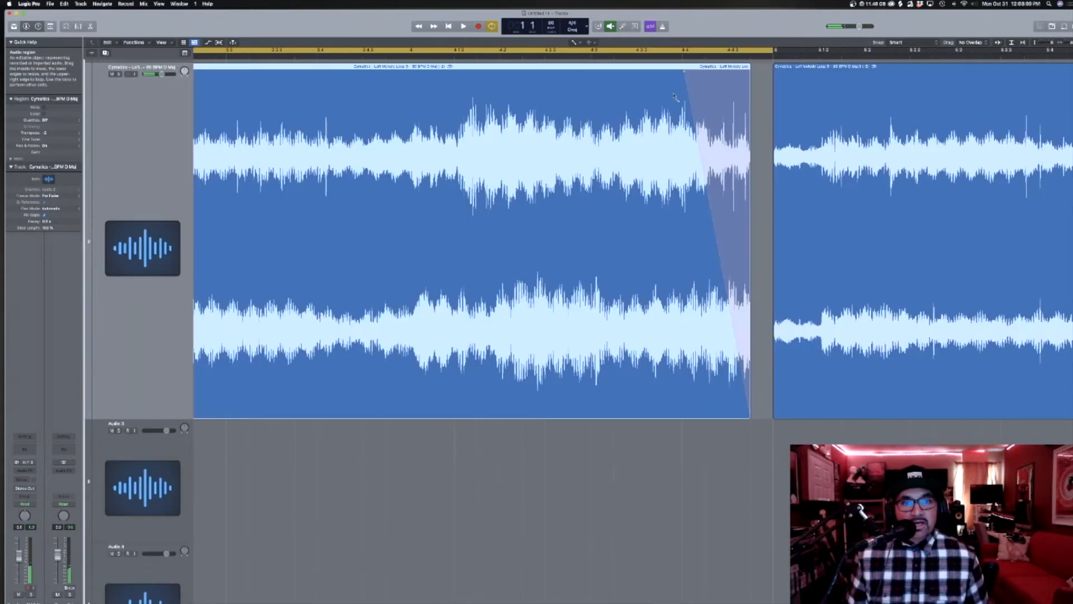
drag(684, 74, 705, 74)
ctrl+alt+click(586, 164)
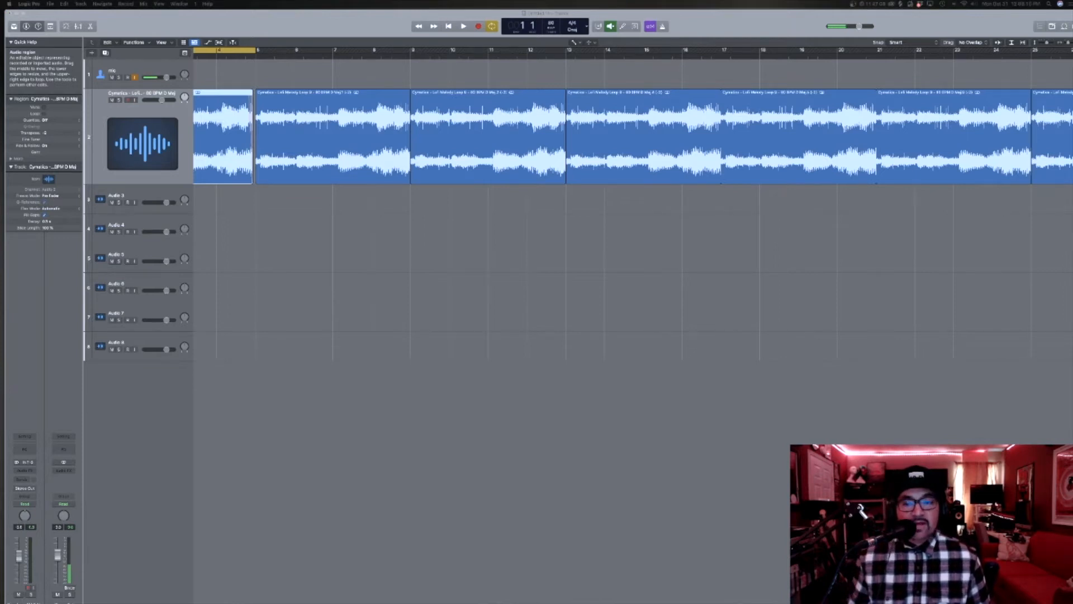
Preview the drum loop files in Finder to choose one that suits the melody.
key(space)
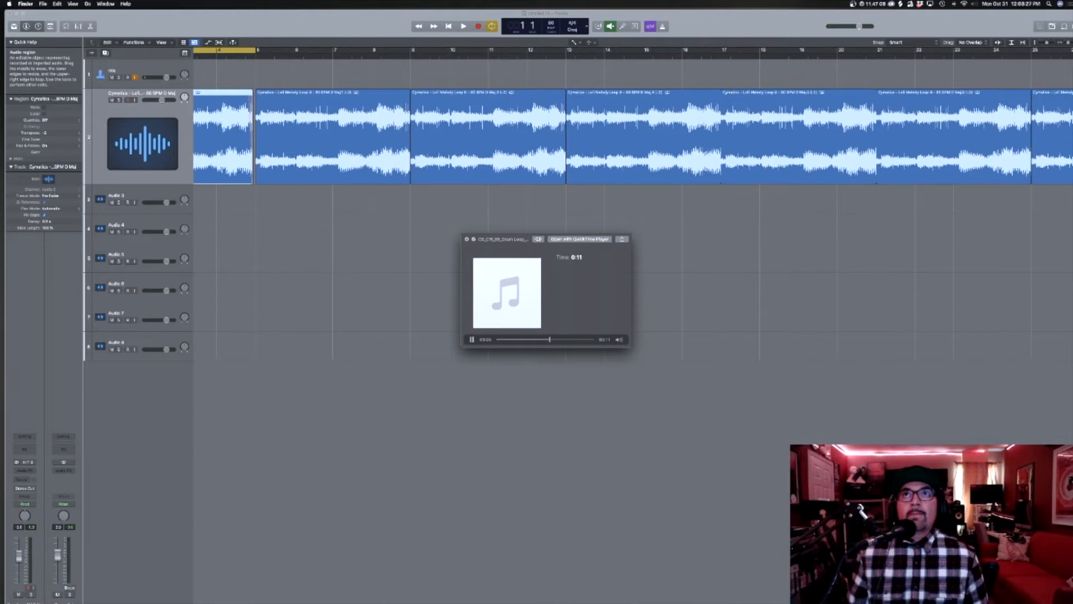
key(space)
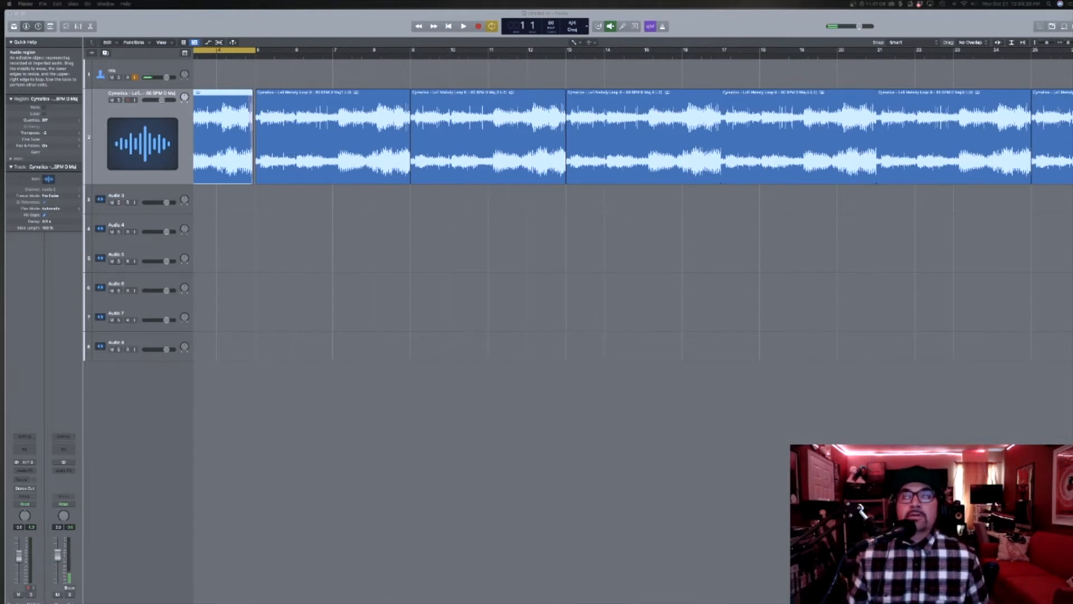
key(space)
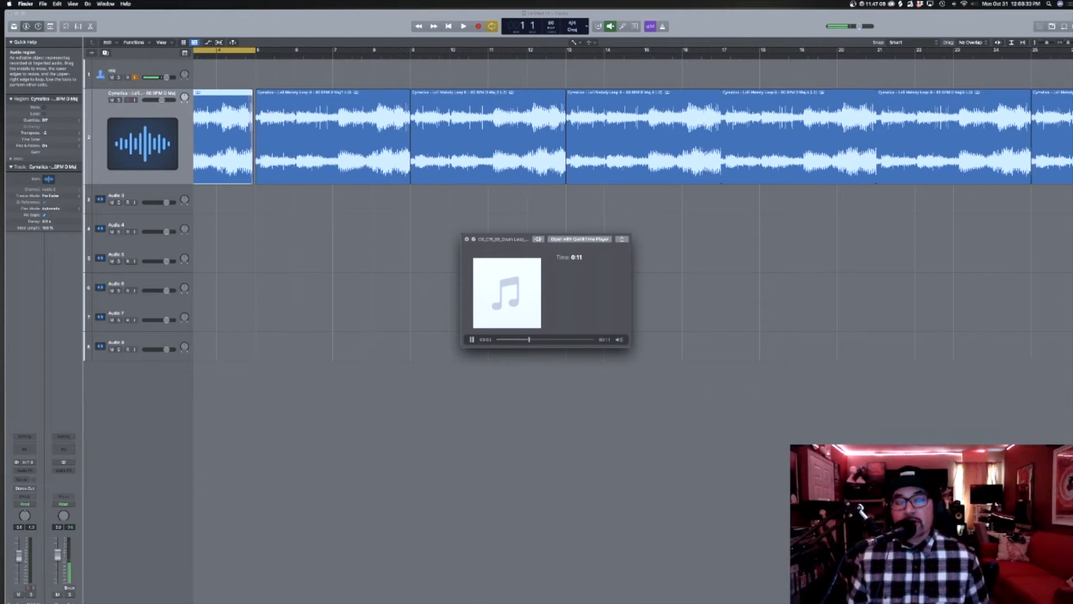
key(space)
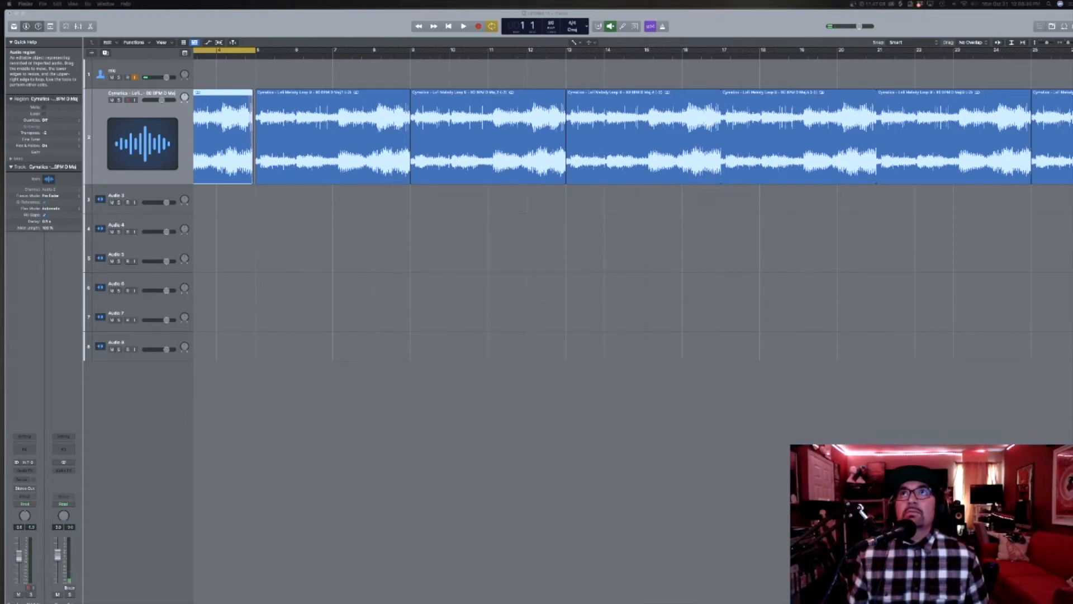
key(space)
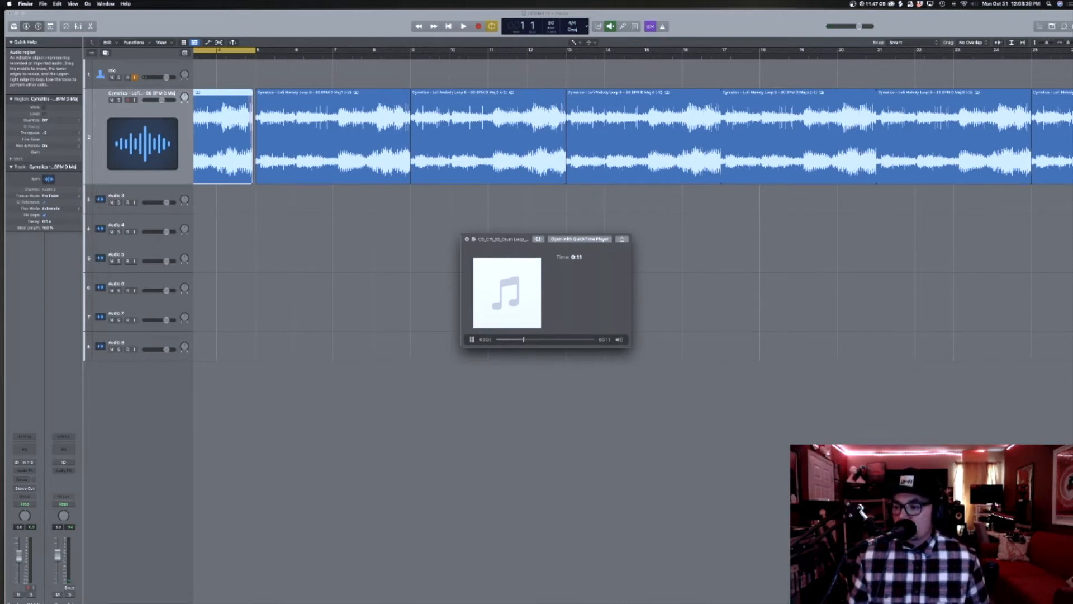
key(space)
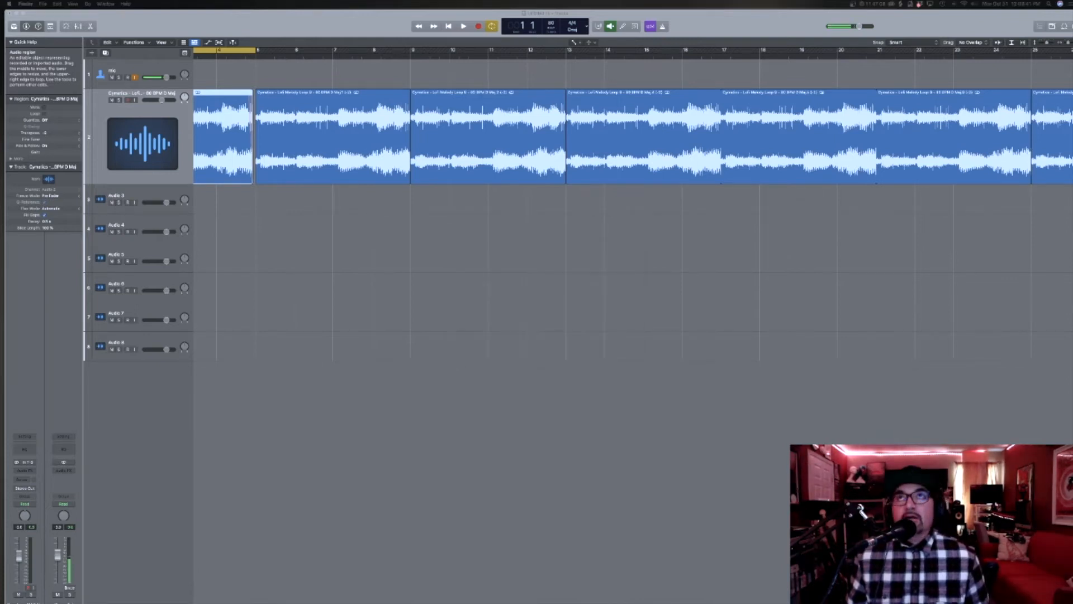
Add the chosen Dusk drum loop at bar 5 and move its track above the melody track.
drag(342, 206, 256, 206)
drag(146, 195, 150, 101)
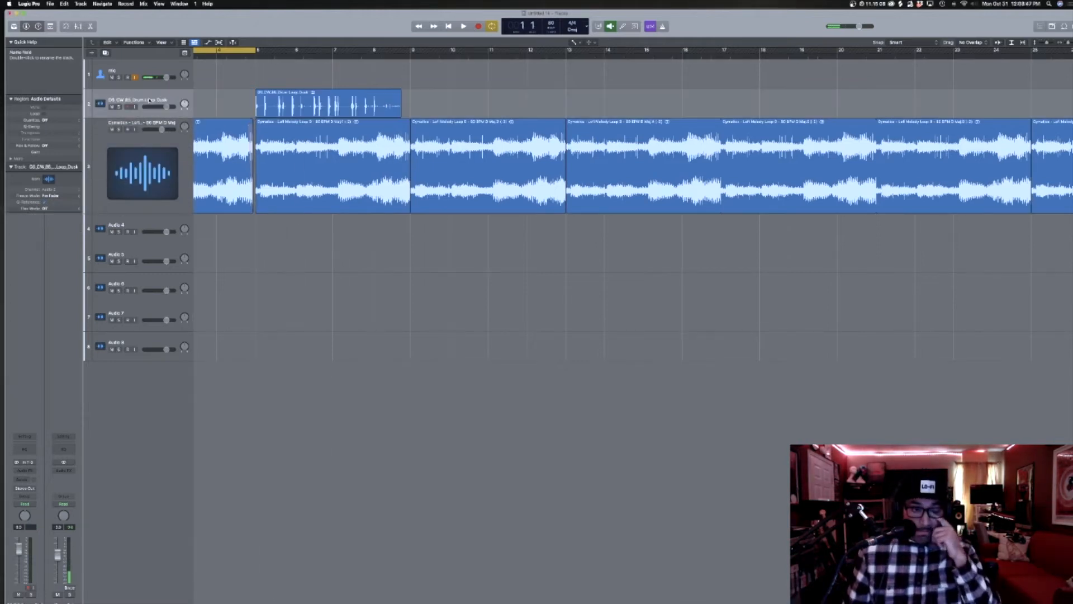
Change the drum loop track's icon to a drum machine from the Drums category.
click(100, 103)
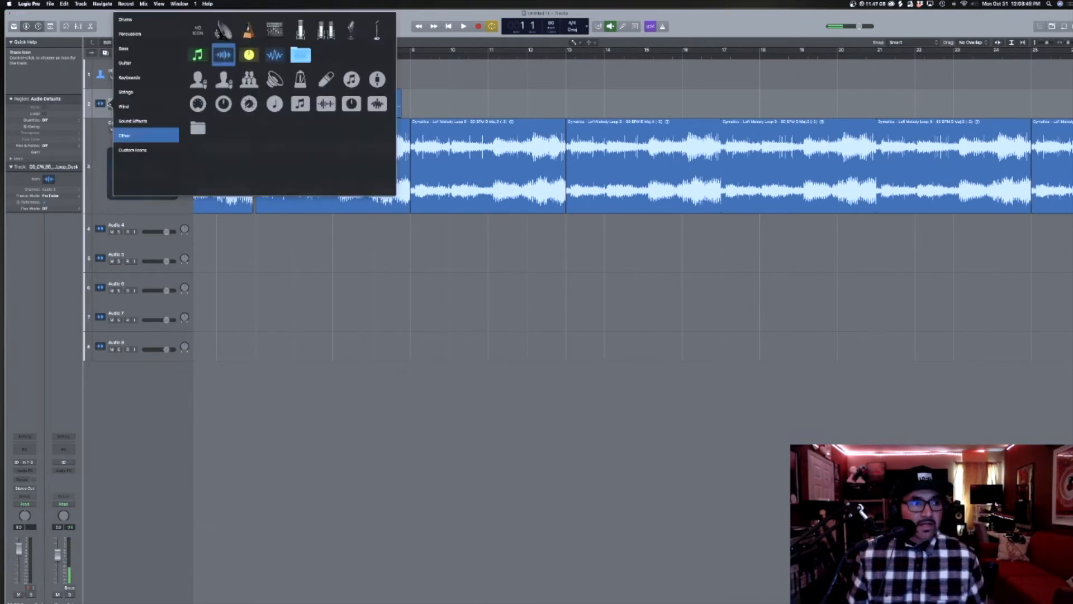
click(131, 22)
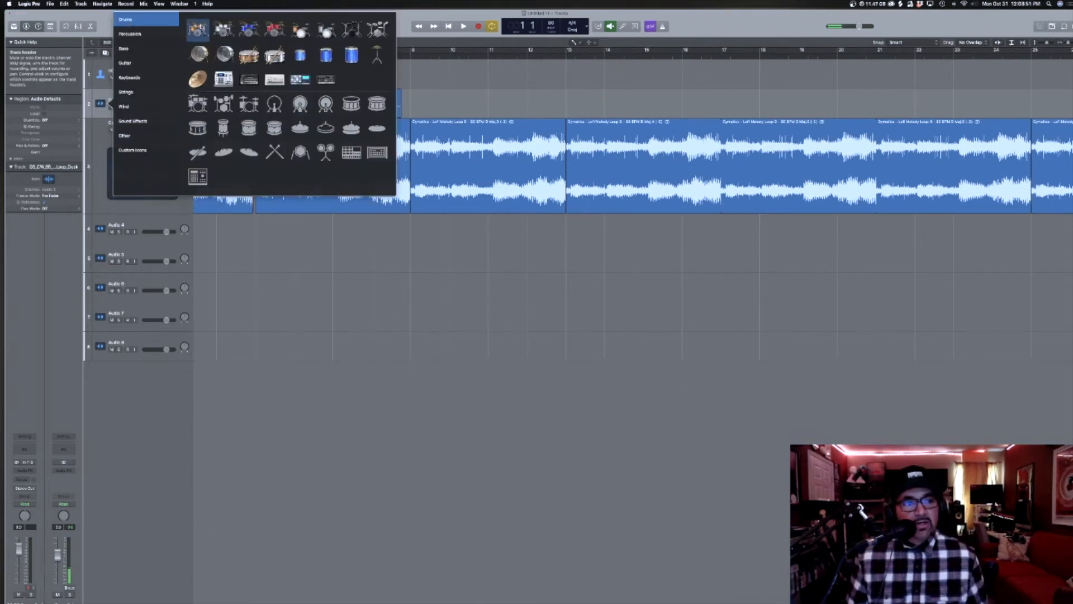
click(223, 79)
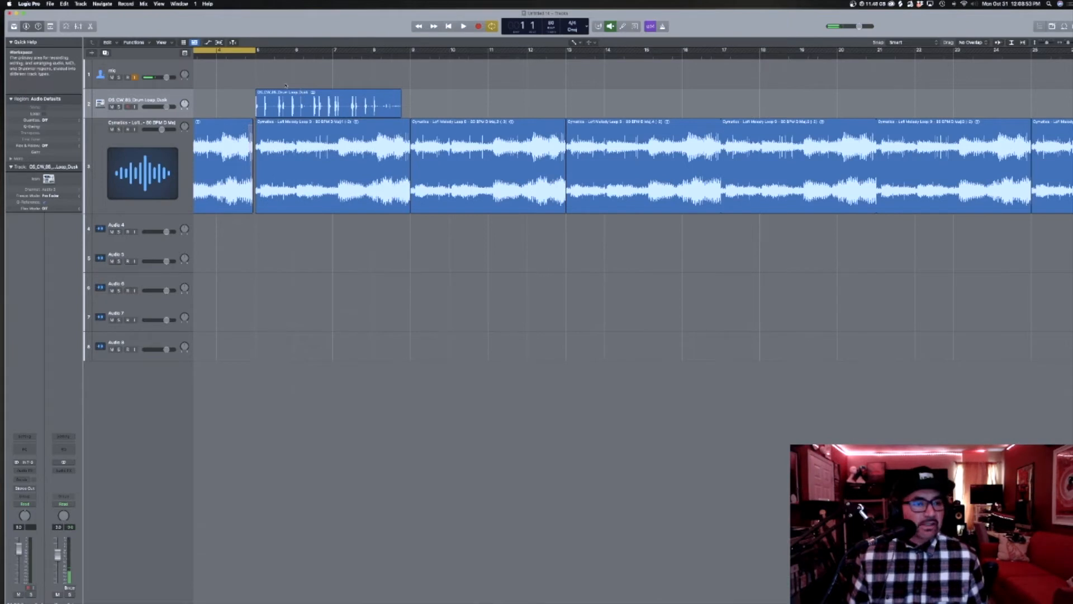
Change the melody track's icon to the turntable from the Sound Effects category.
click(140, 164)
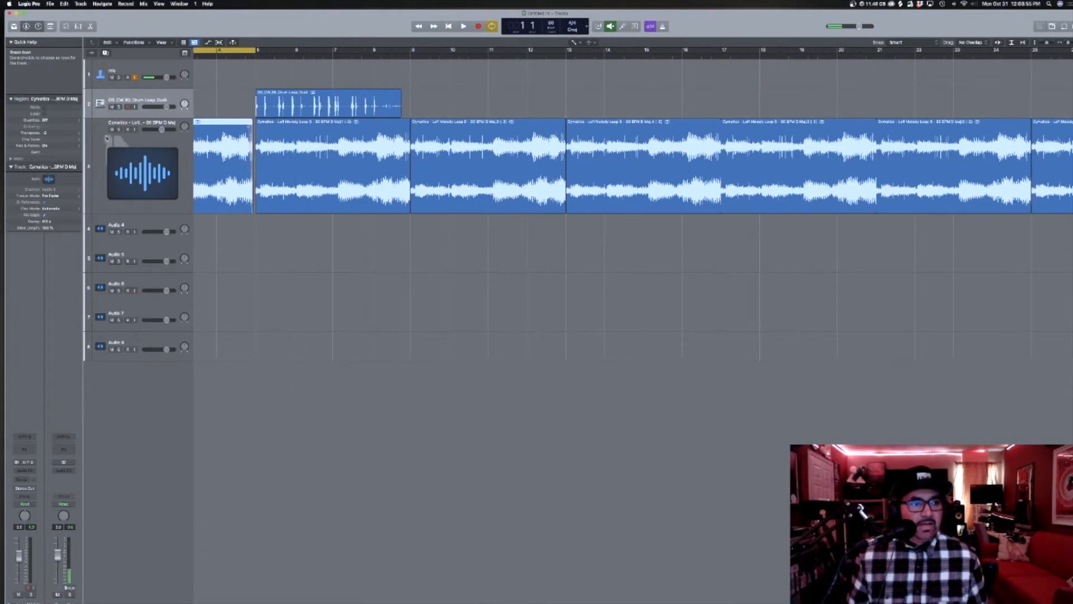
click(146, 162)
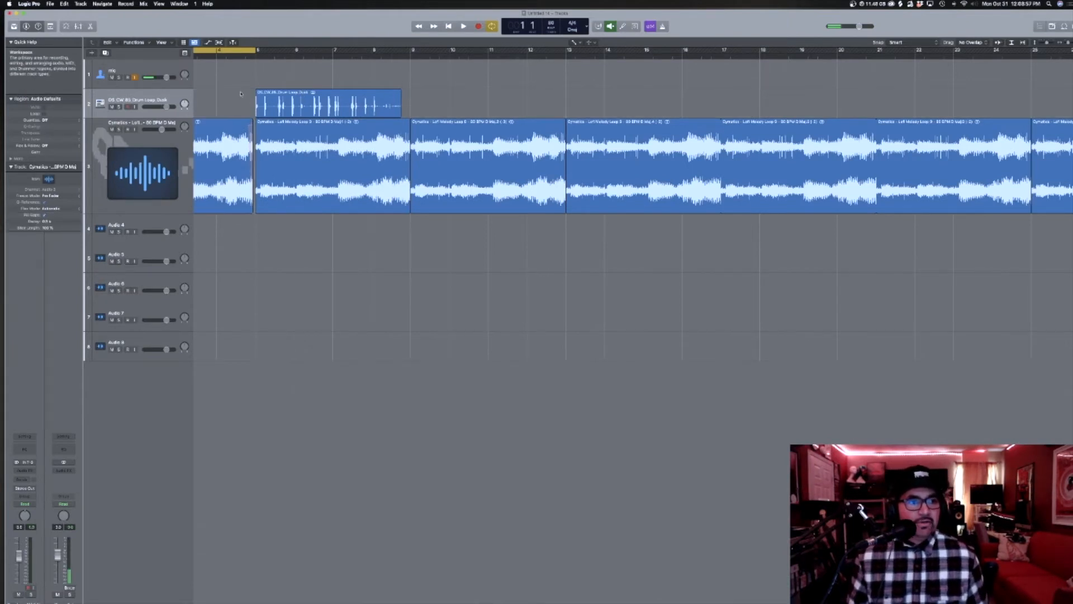
click(124, 174)
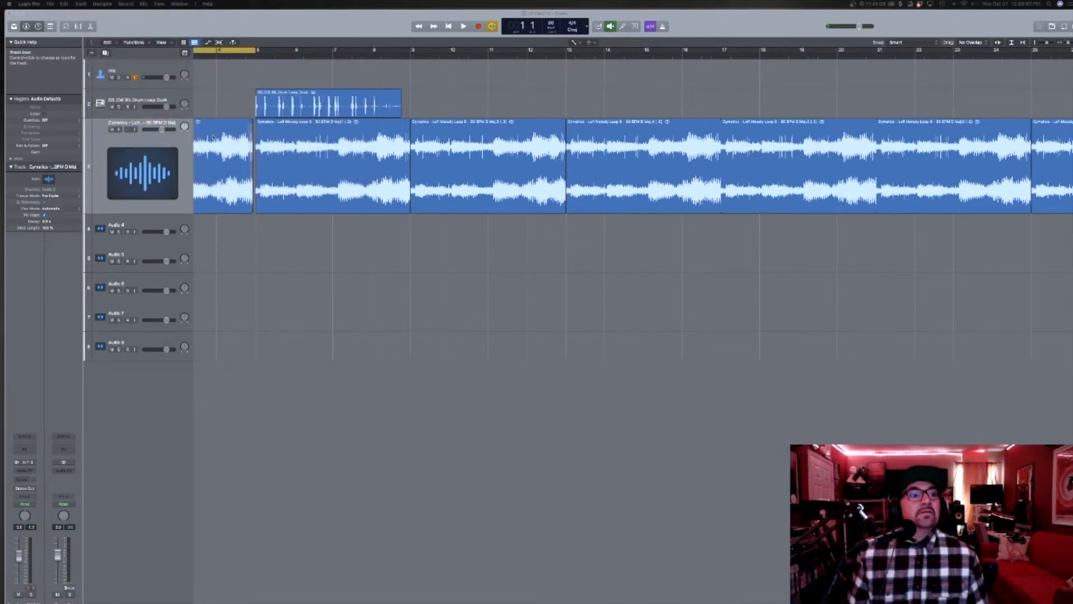
right_click(136, 150)
key(Escape)
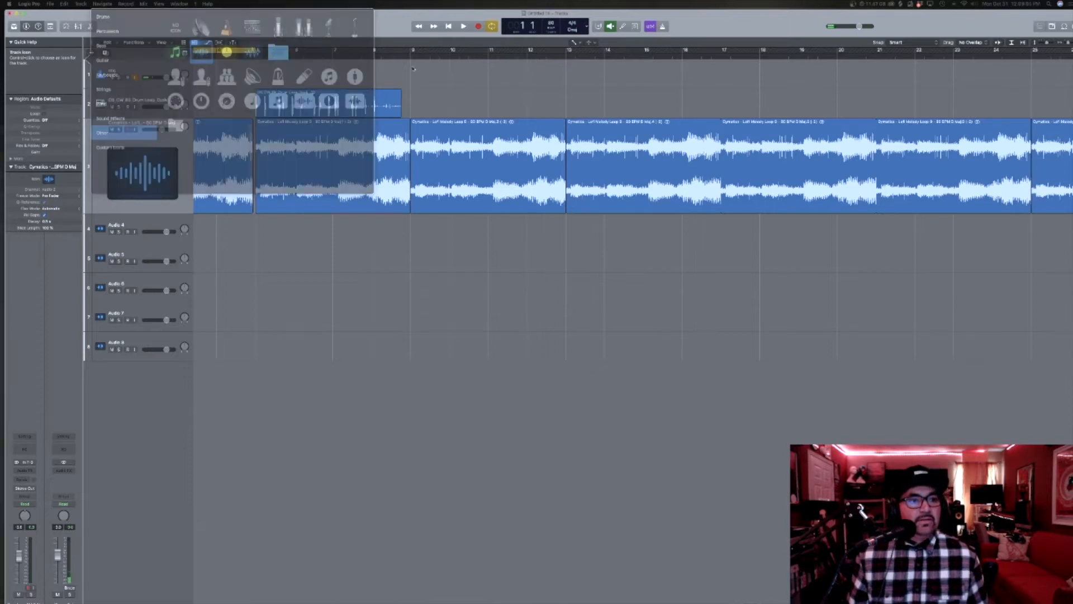
right_click(118, 159)
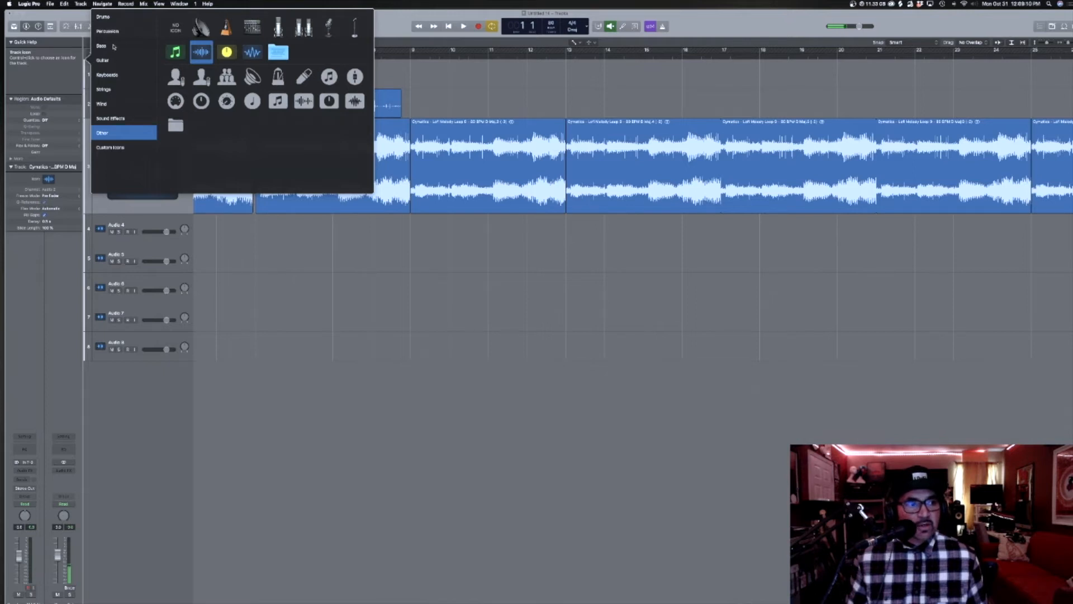
click(119, 119)
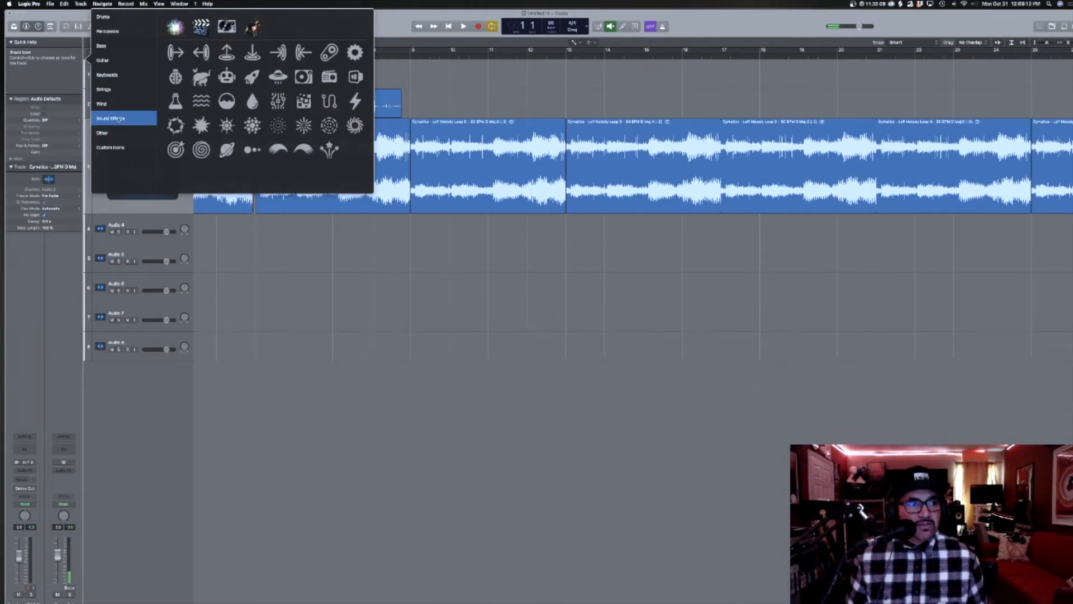
click(226, 26)
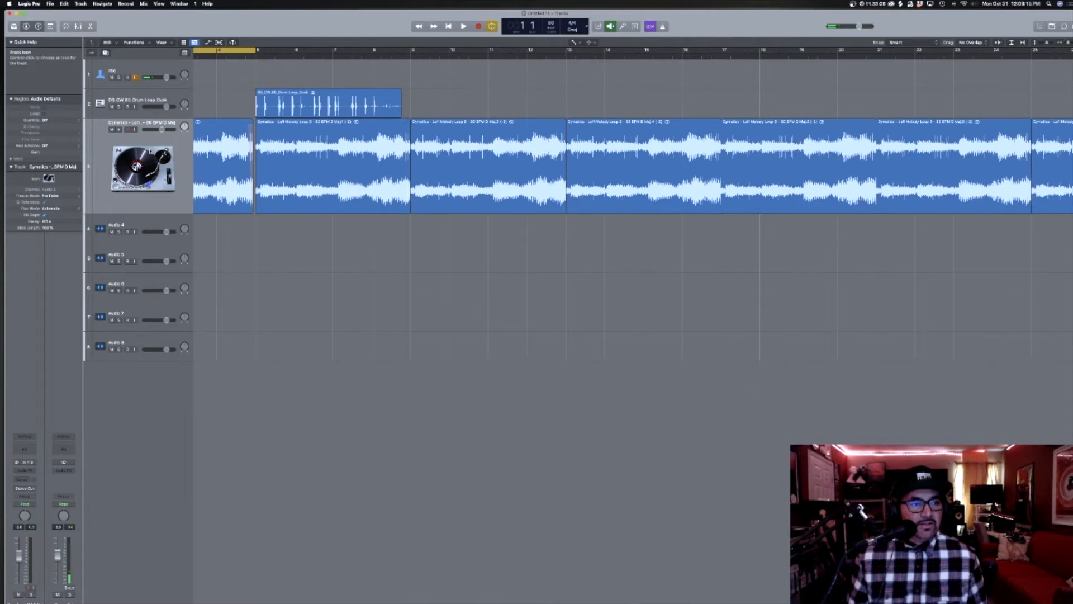
Return to the Pointer tool, set the cycle range from bar 4 to bar 11, and play the drum entry from bar 4.
key(t)
key(t)
click(251, 52)
drag(219, 51, 489, 51)
click(217, 56)
key(space)
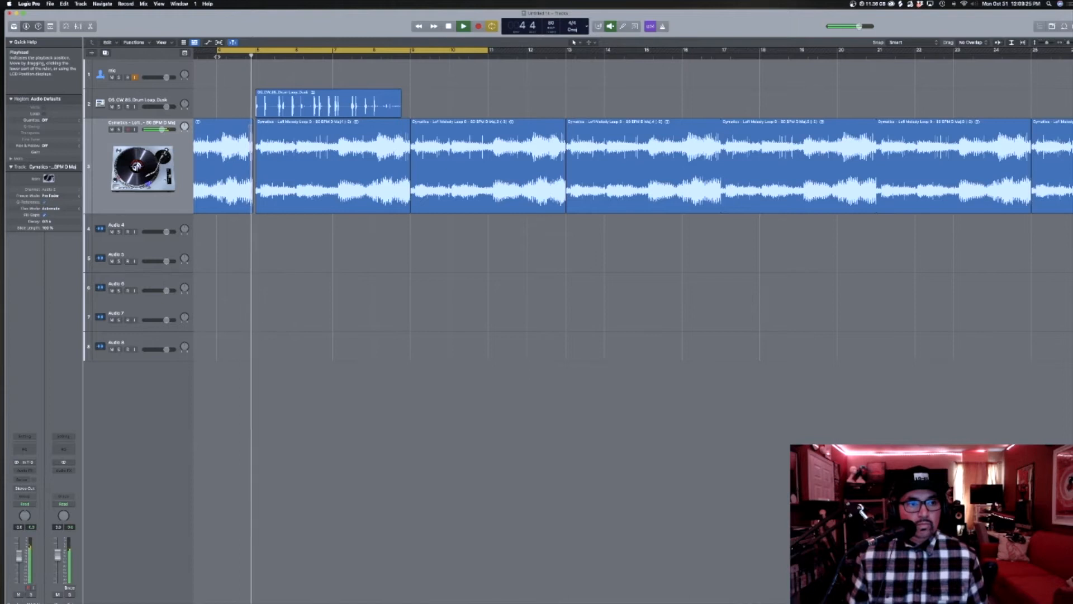
key(space)
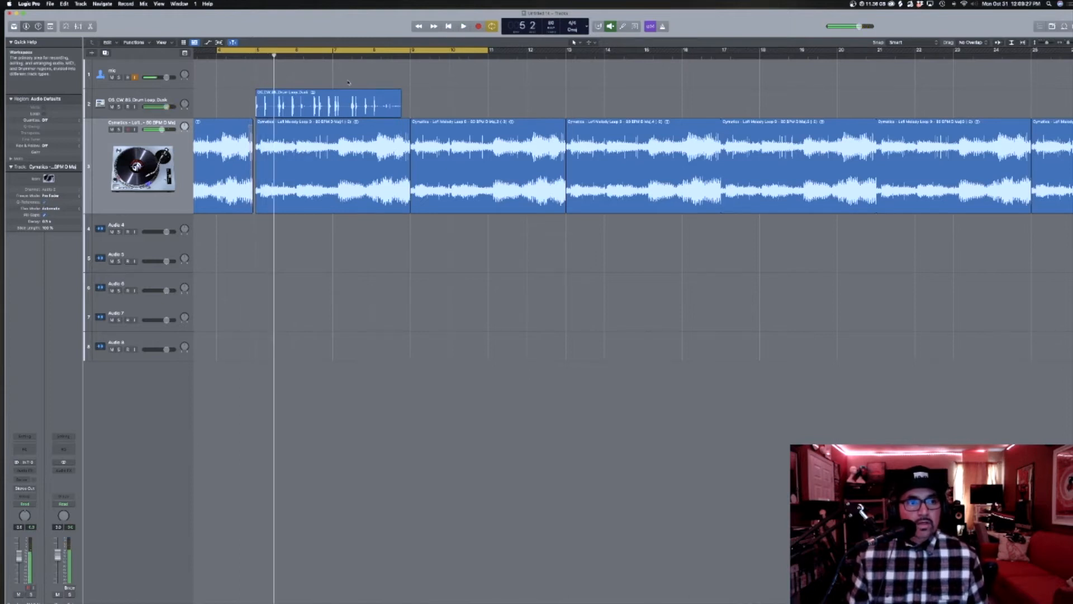
Time-stretch the drum loop region so it ends at bar 9, and play its last bars.
click(369, 102)
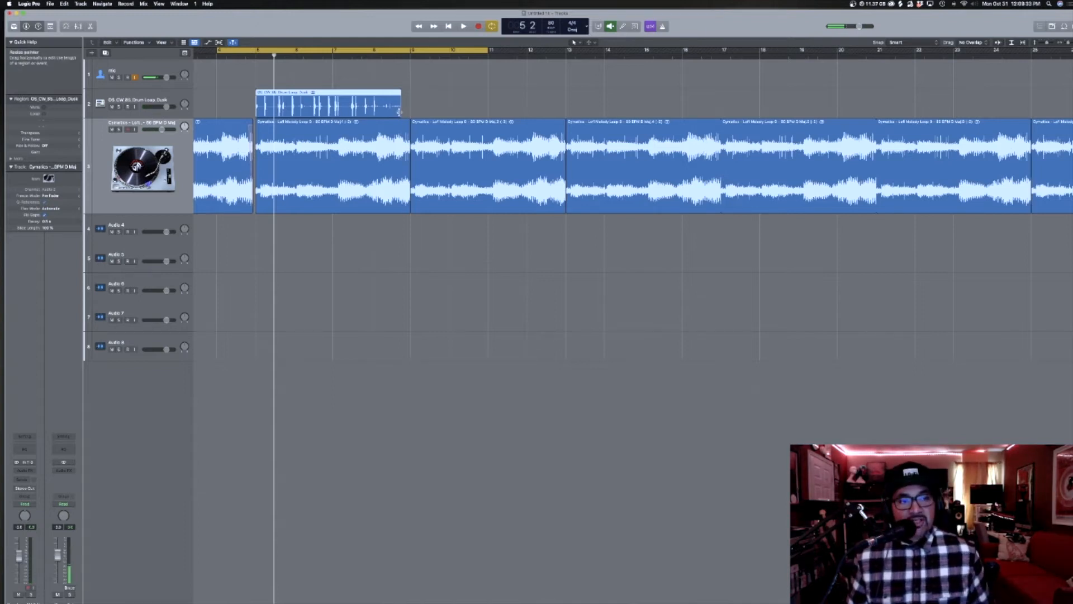
drag(399, 112, 409, 115)
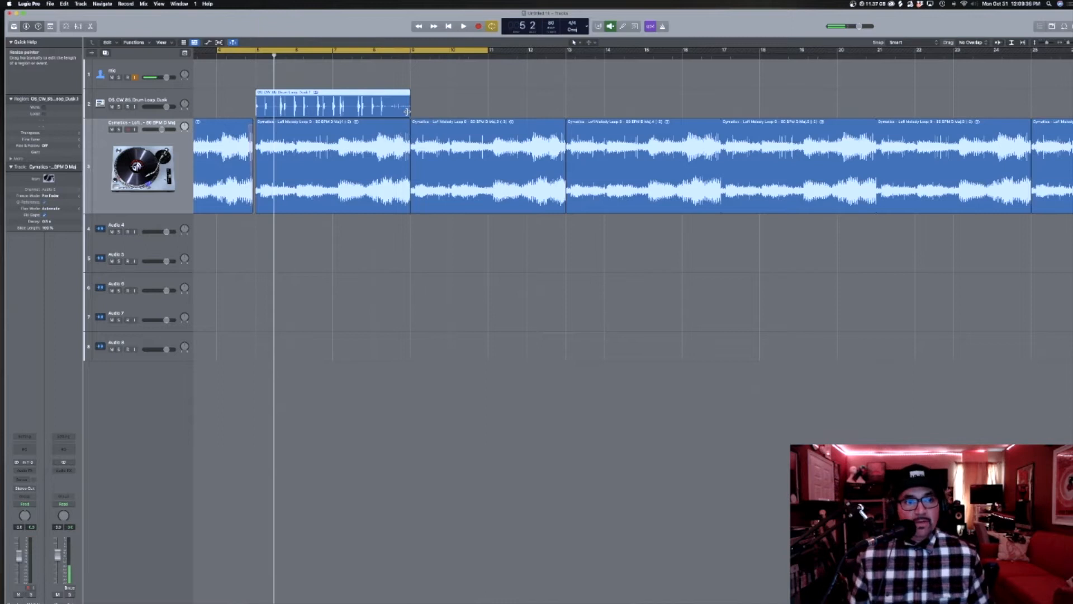
double_click(367, 58)
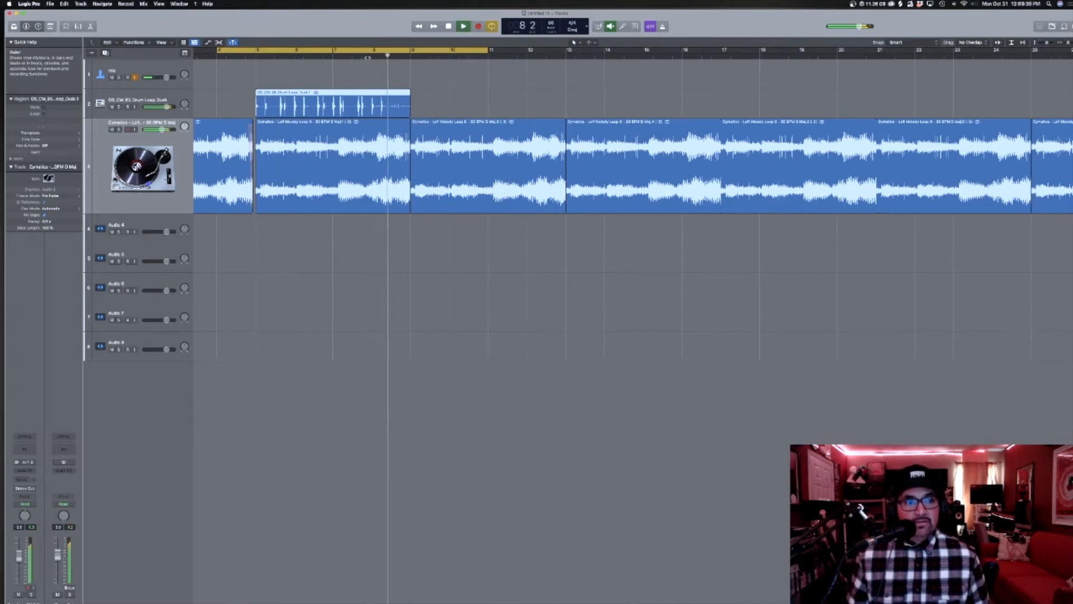
key(space)
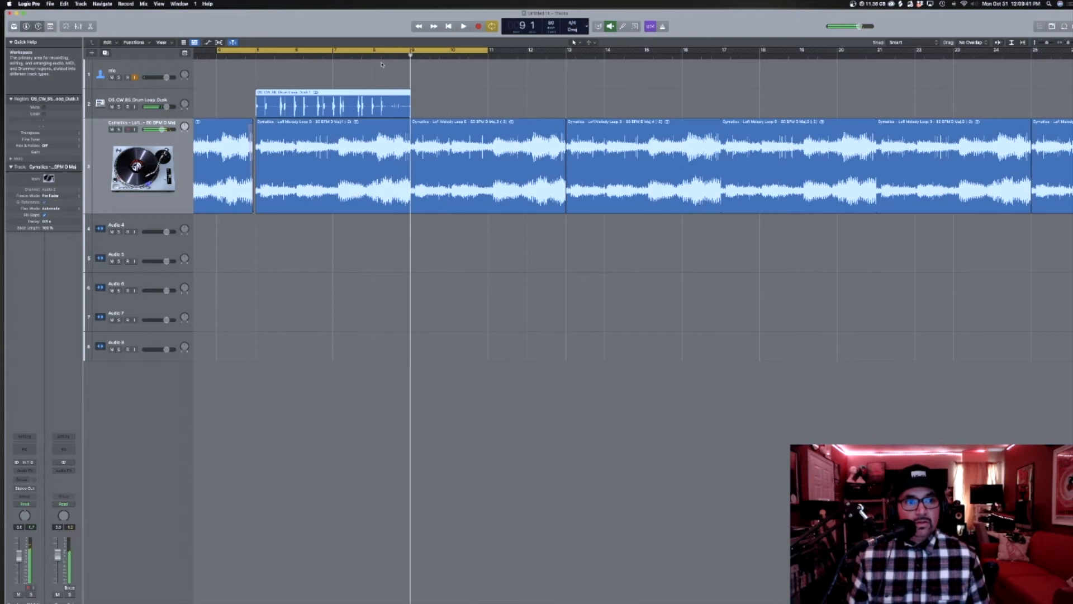
Split the drum loop region at bar 7 with the Scissors tool and return to the Pointer tool.
key(t)
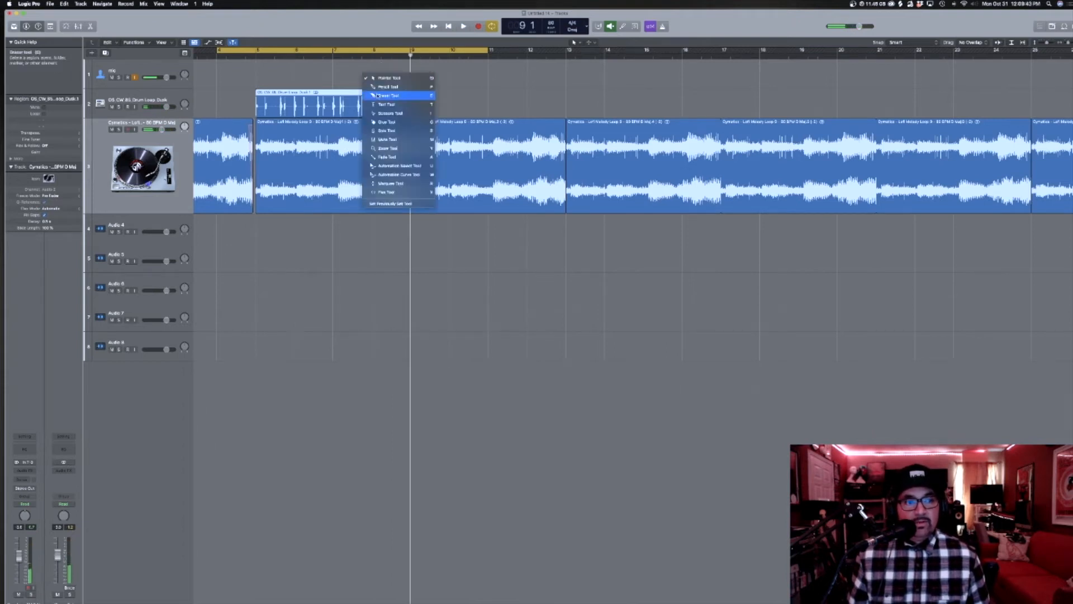
click(376, 112)
drag(334, 102, 334, 103)
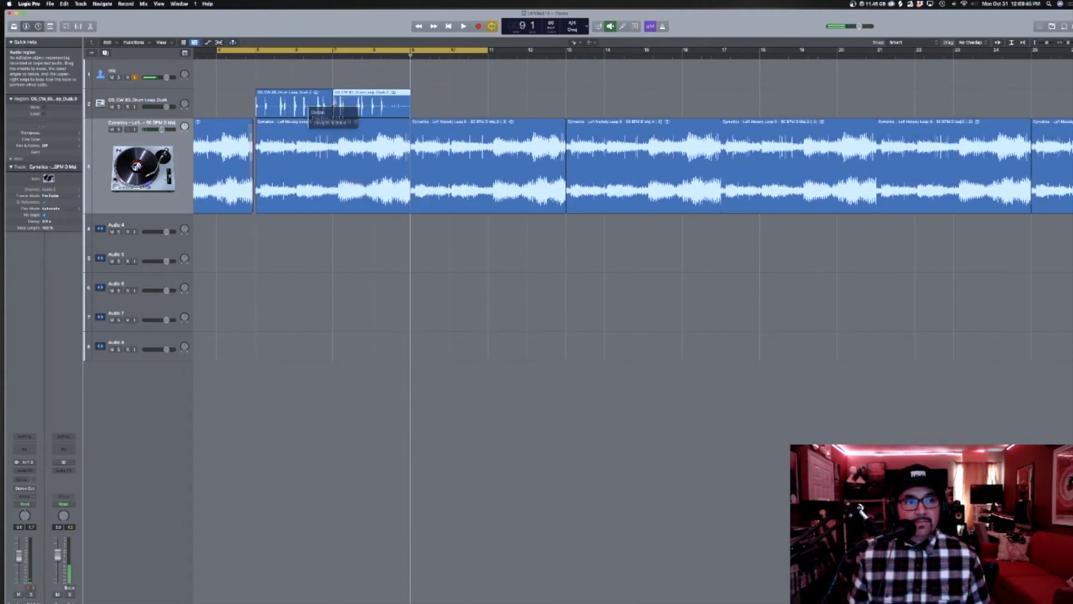
key(t)
key(t)
Move the second half of the drum loop out of the way to bar 69, after the melody's end.
scroll(363, 93, down, 5)
scroll(363, 92, down, 3)
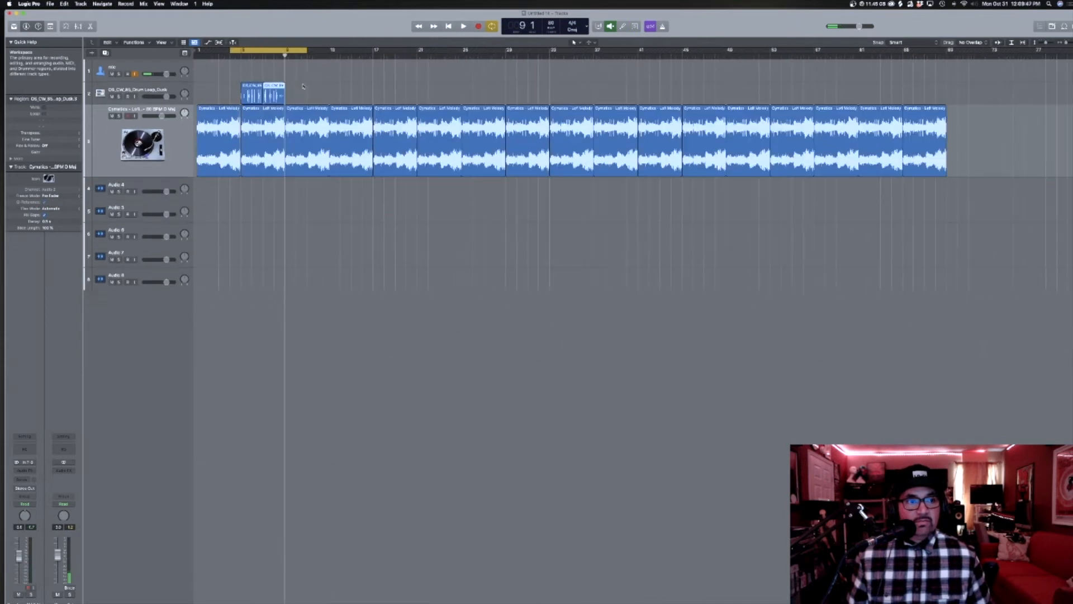
drag(273, 93, 619, 95)
drag(783, 89, 955, 95)
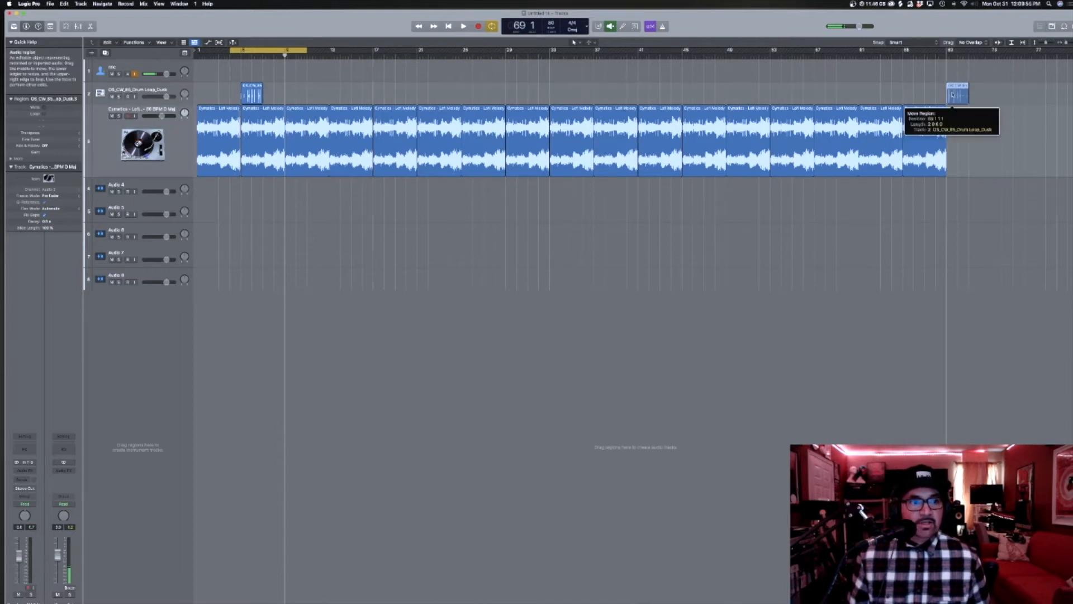
Duplicate the first two-bar half of the drum loop end to end along its track up to bar 37.
drag(257, 85, 384, 96)
drag(485, 93, 434, 94)
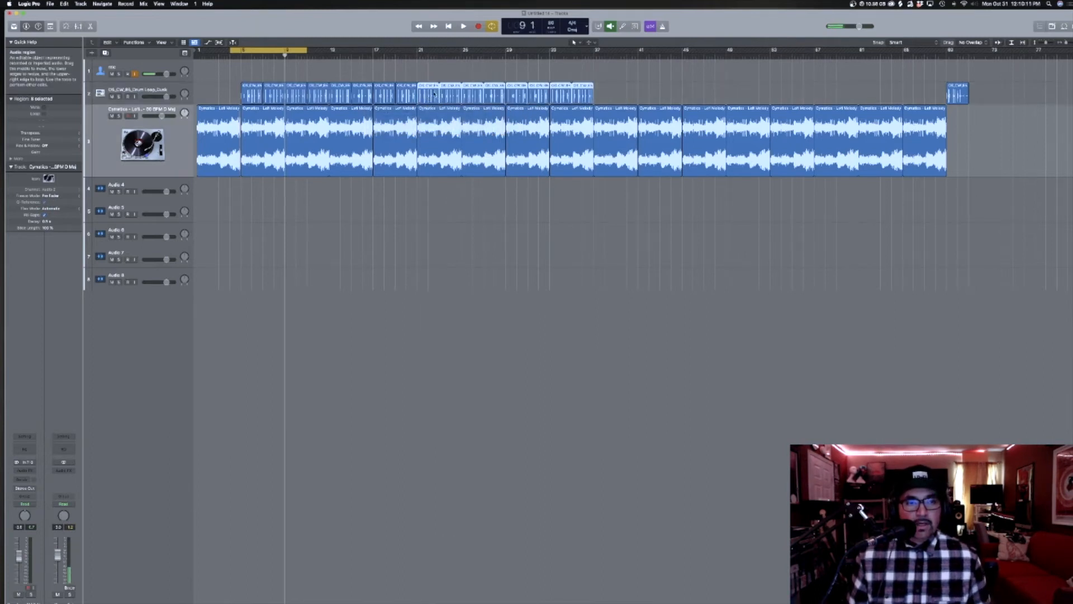
Select the drum loop track, show the toolbar, and open the Color palette.
click(124, 91)
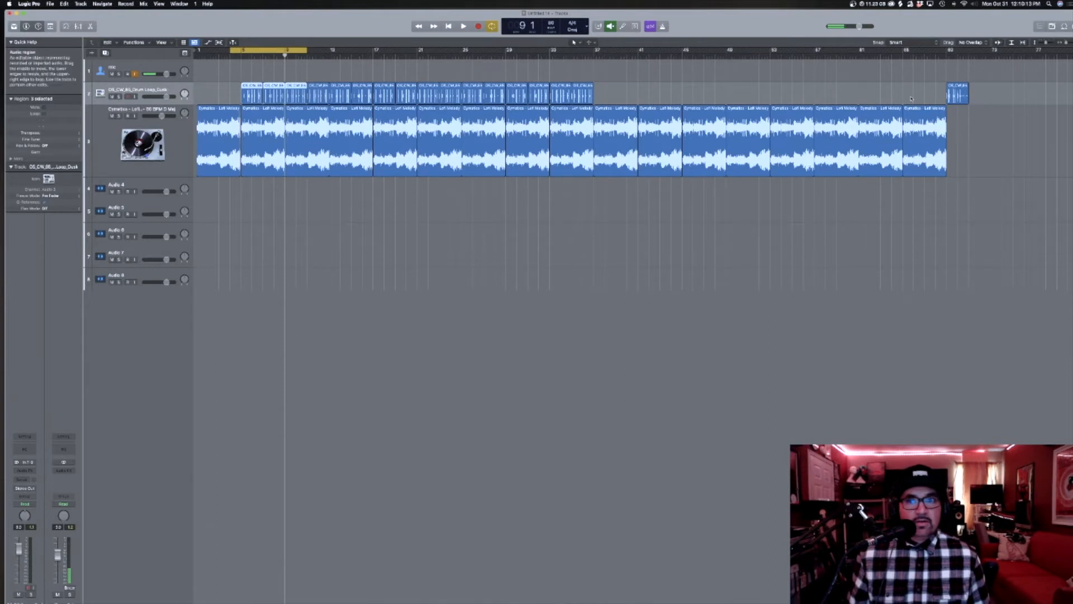
click(50, 26)
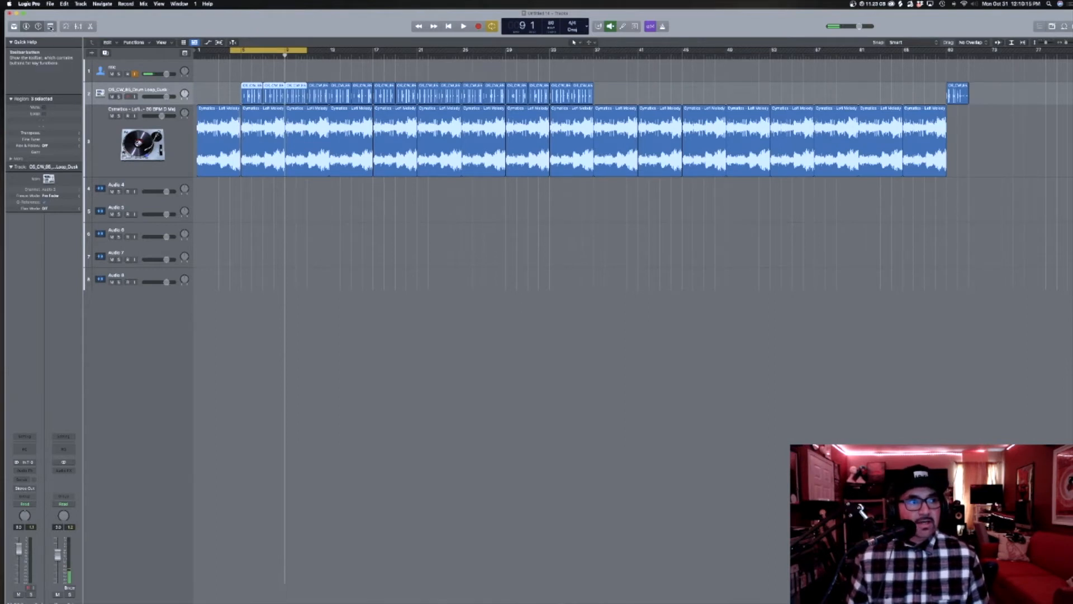
drag(932, 29, 924, 27)
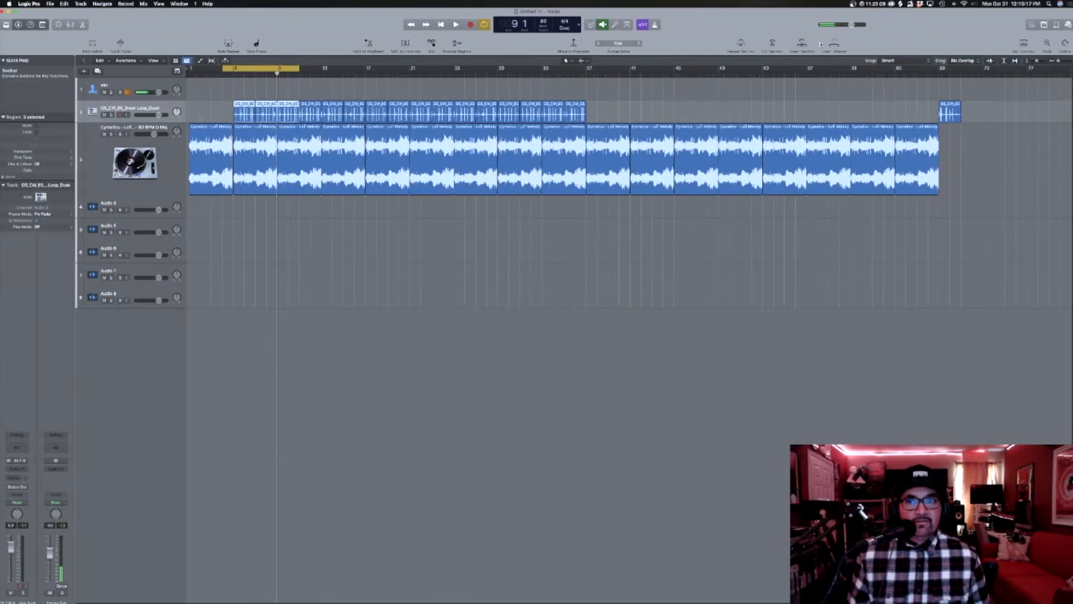
key(alt+c)
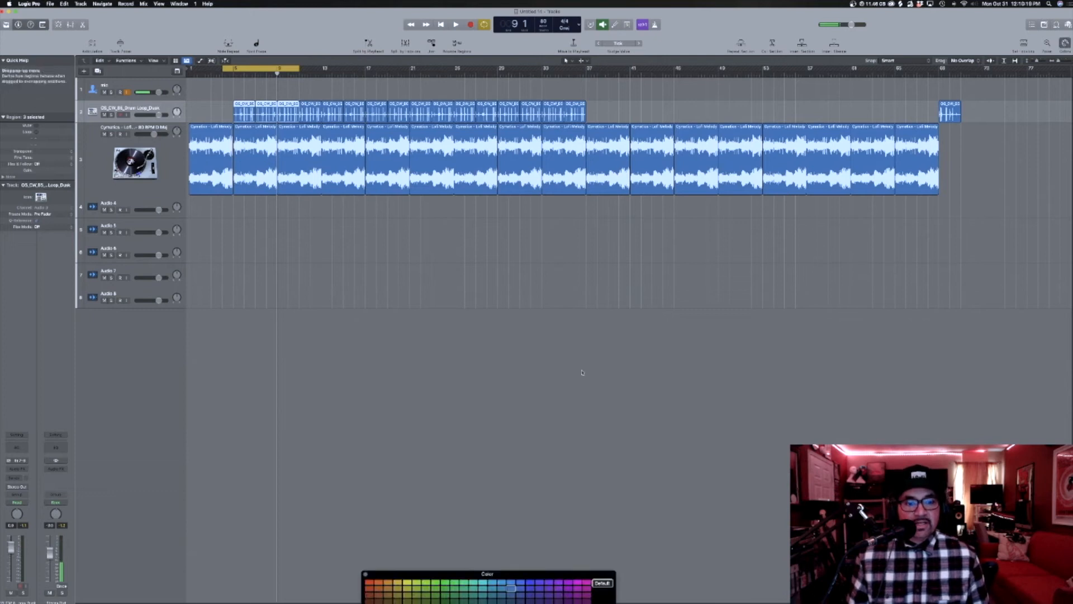
Turn off the cycle range, select all regions on the melody track, and color them yellow.
key(Down)
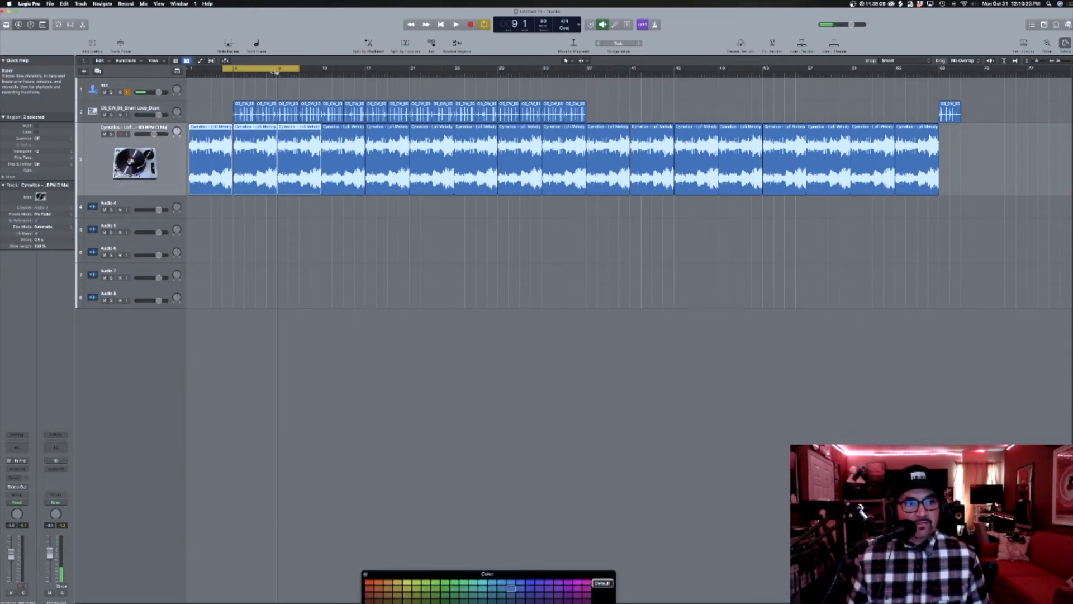
key(c)
click(159, 144)
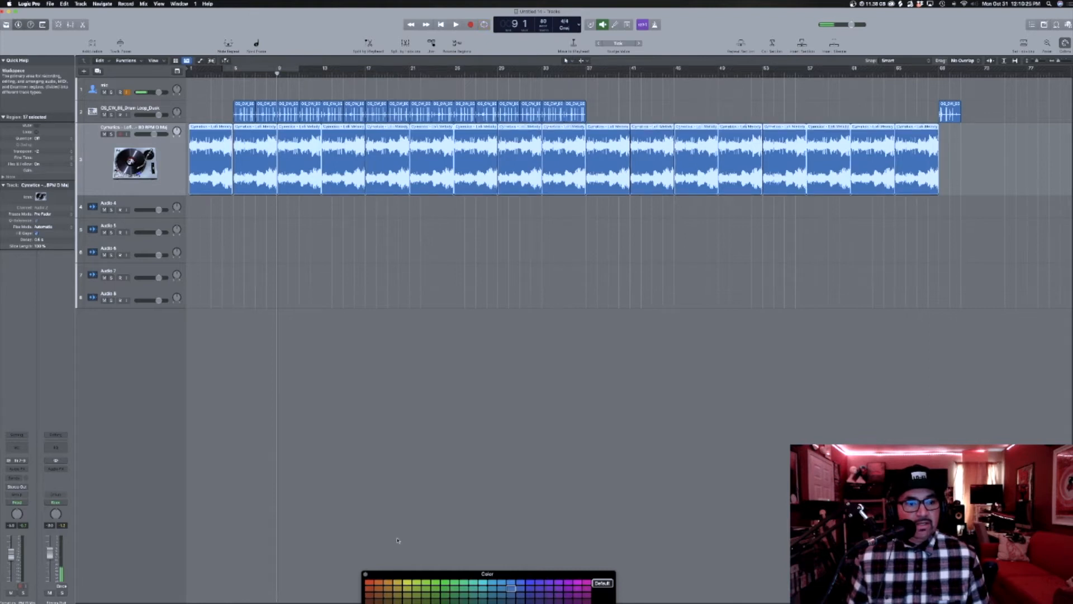
click(397, 582)
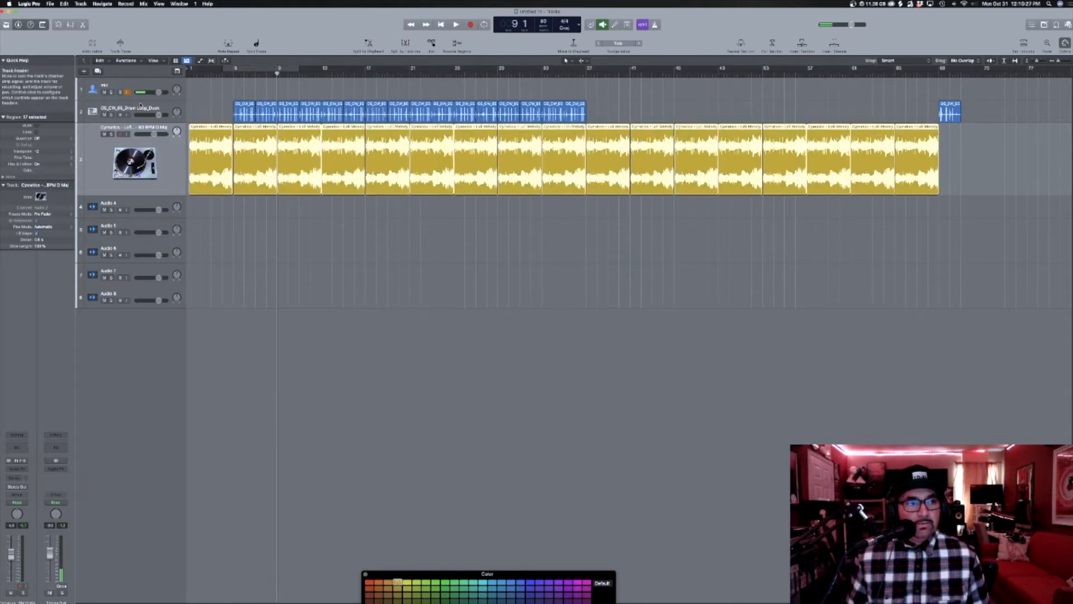
Color all regions on the drum loop track orange.
key(Up)
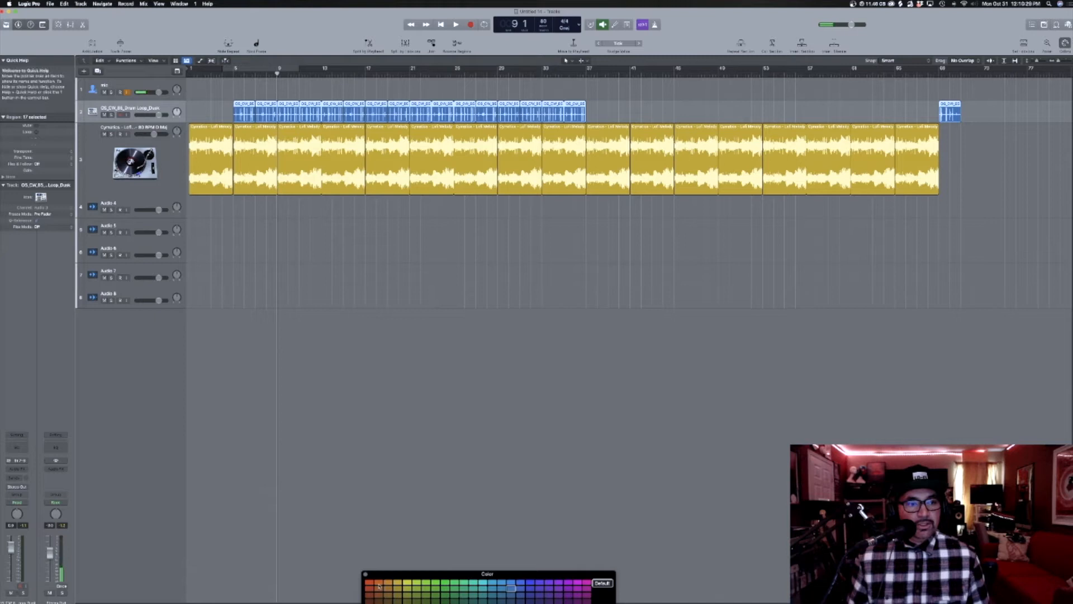
click(379, 585)
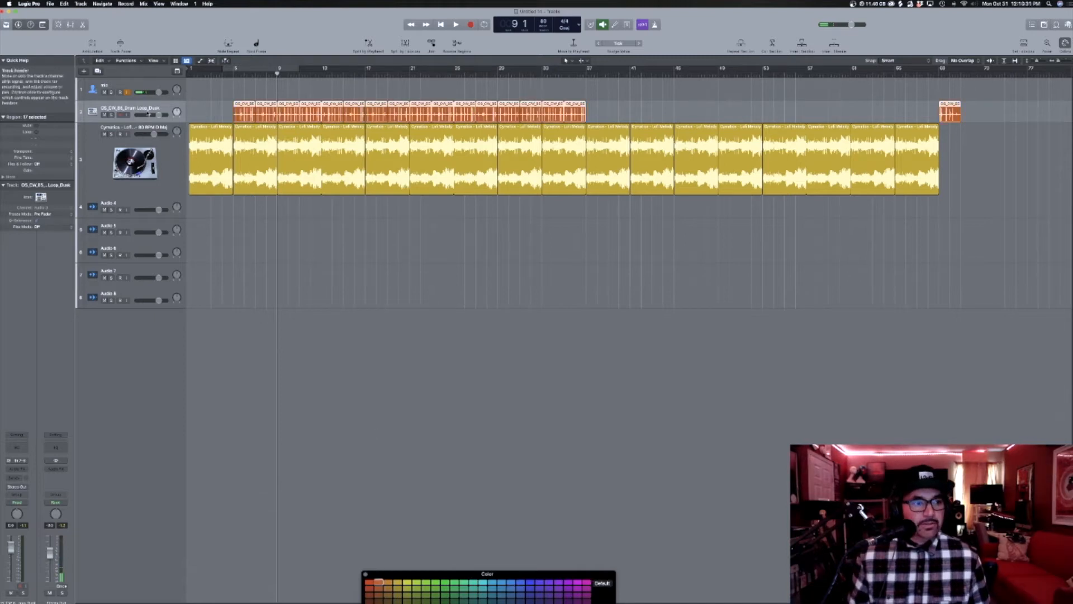
click(215, 95)
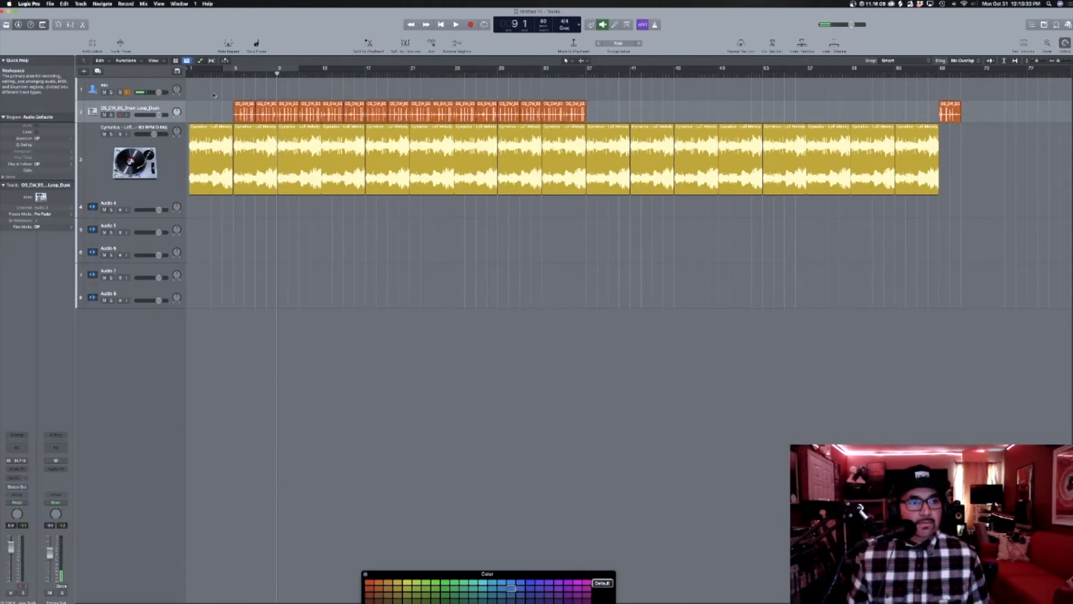
drag(383, 228, 187, 91)
ctrl+alt+click(399, 134)
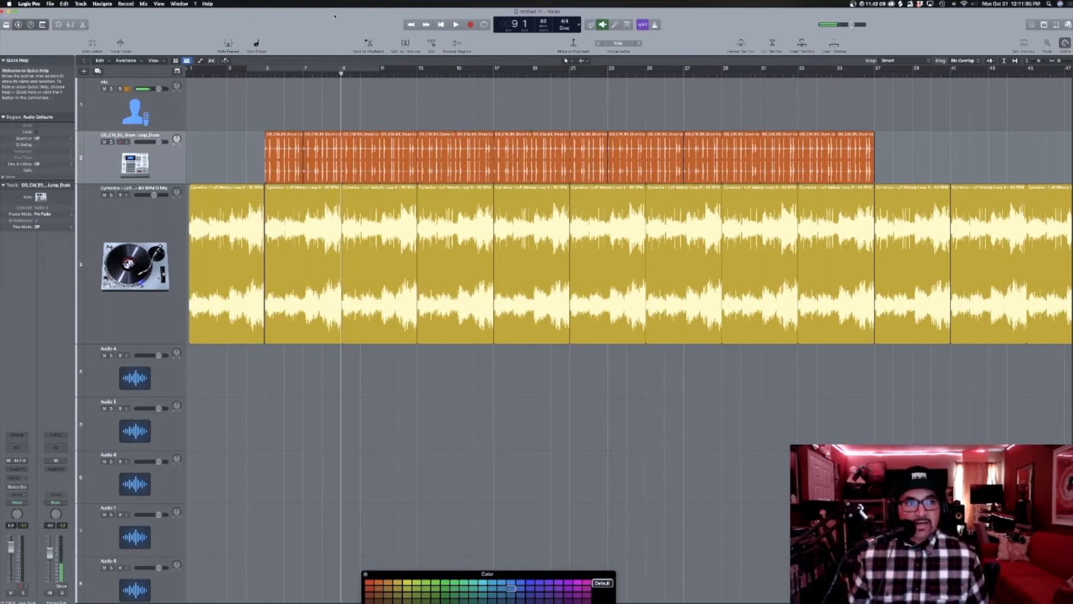
drag(335, 17, 337, 13)
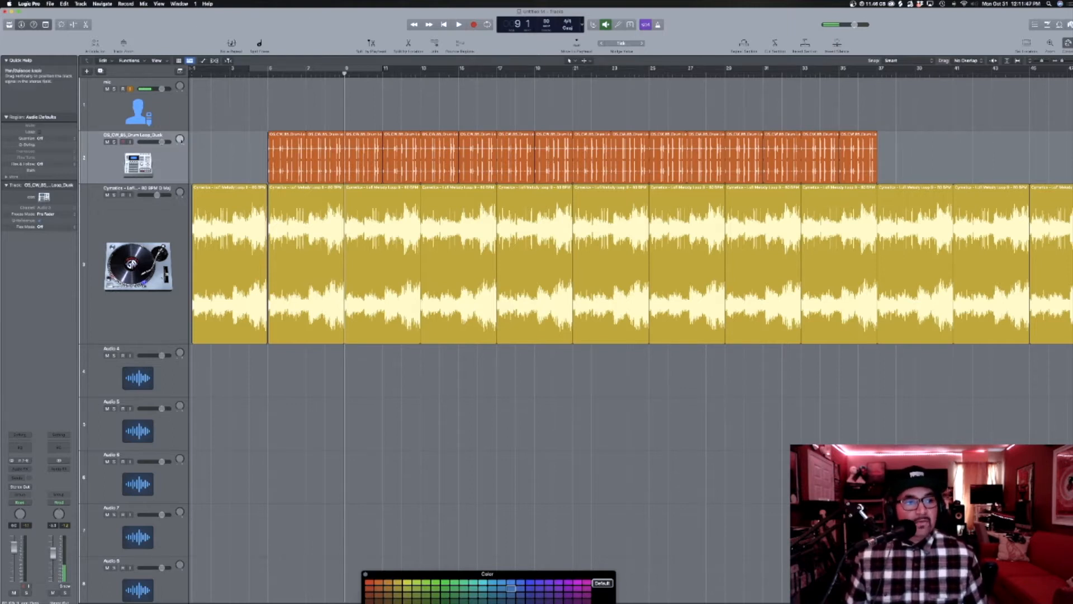
Add a duplicate-settings track below the drum loop track and copy the first drum loop region at bar 5 onto it.
click(154, 150)
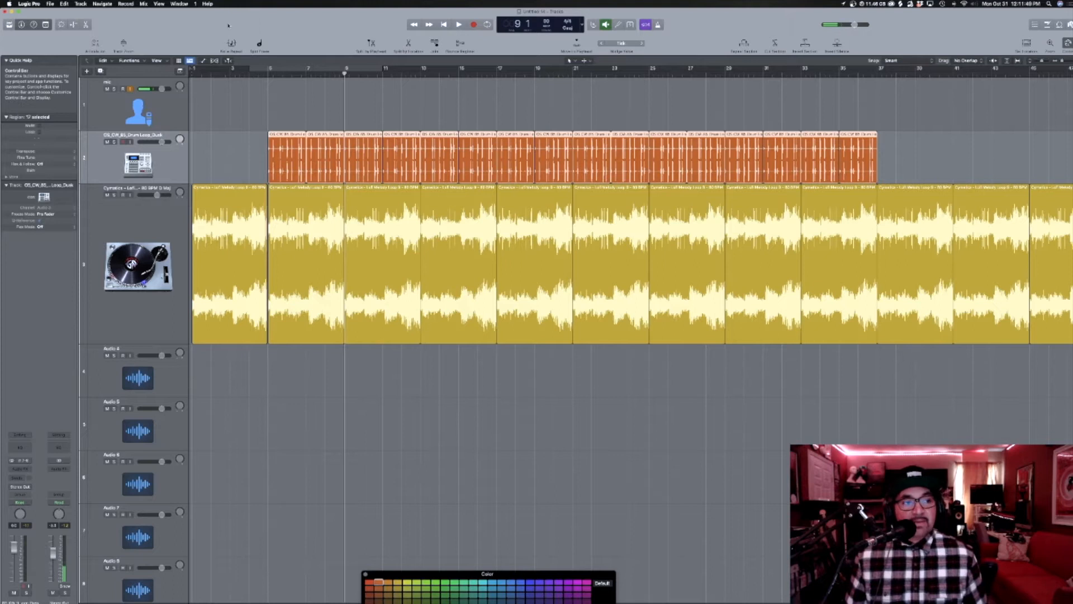
click(106, 73)
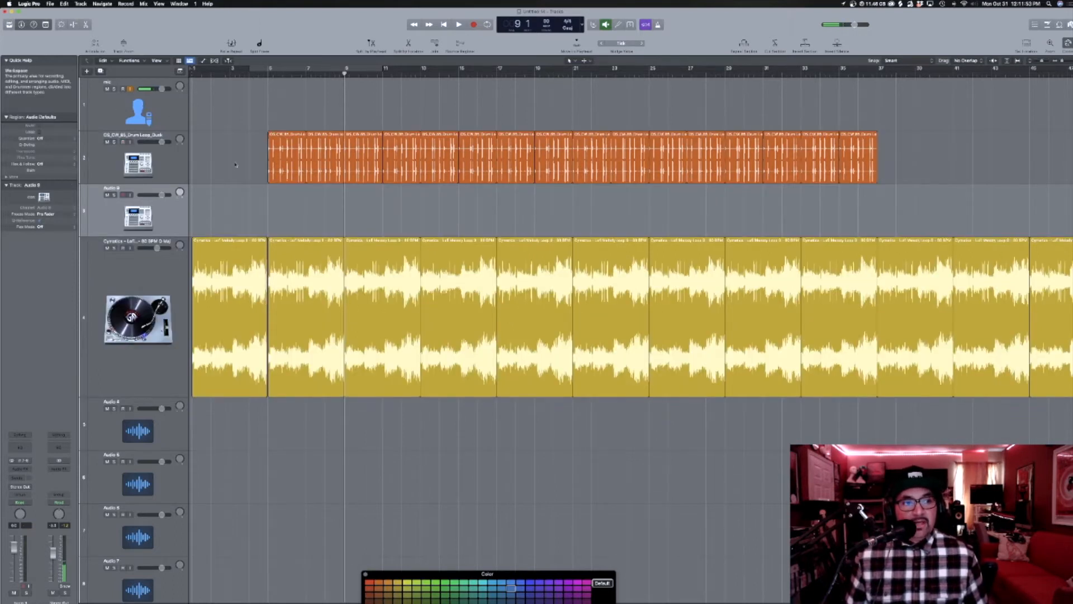
drag(273, 154, 274, 195)
Split the copied drum loop region around each kick hit with the Scissors tool.
key(z)
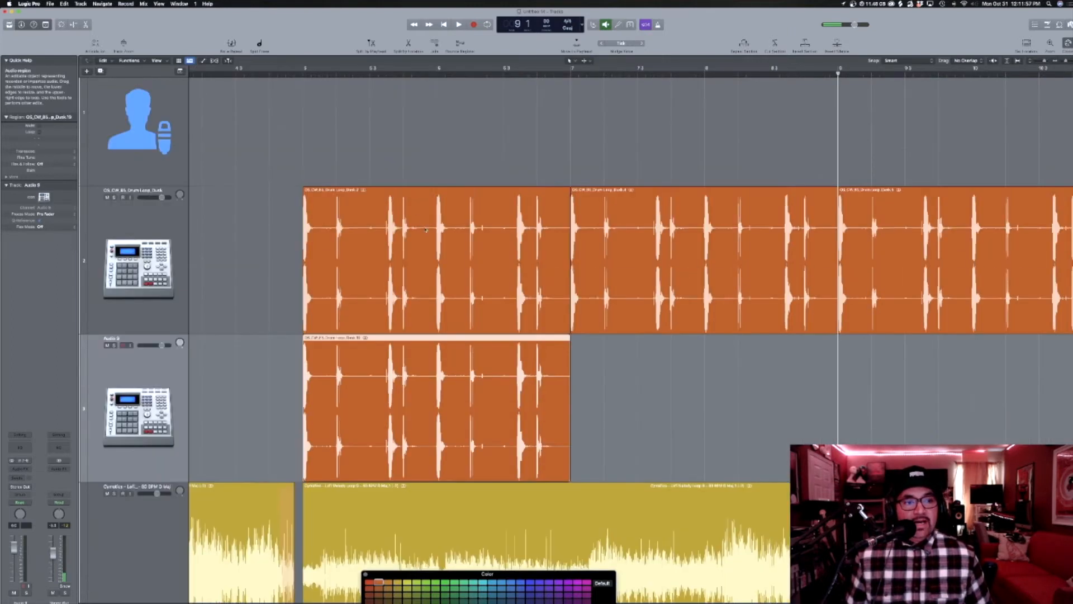
key(super+Up)
key(super+Up)
key(super+Up)
key(super+Up)
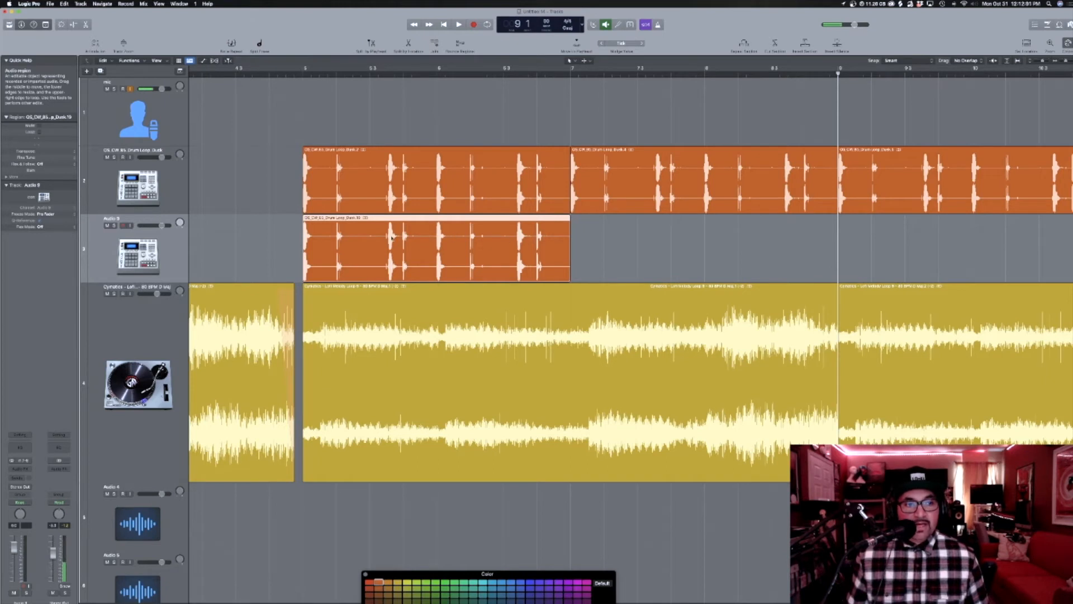
key(t)
click(377, 274)
drag(314, 255, 314, 256)
drag(385, 246, 385, 246)
click(401, 241)
click(444, 246)
click(514, 241)
click(527, 242)
key(t)
key(t)
Delete the pieces between and after the kicks, keeping only the four kick slices on the new track.
click(354, 239)
key(Delete)
click(418, 240)
key(Delete)
click(481, 241)
key(Delete)
click(547, 241)
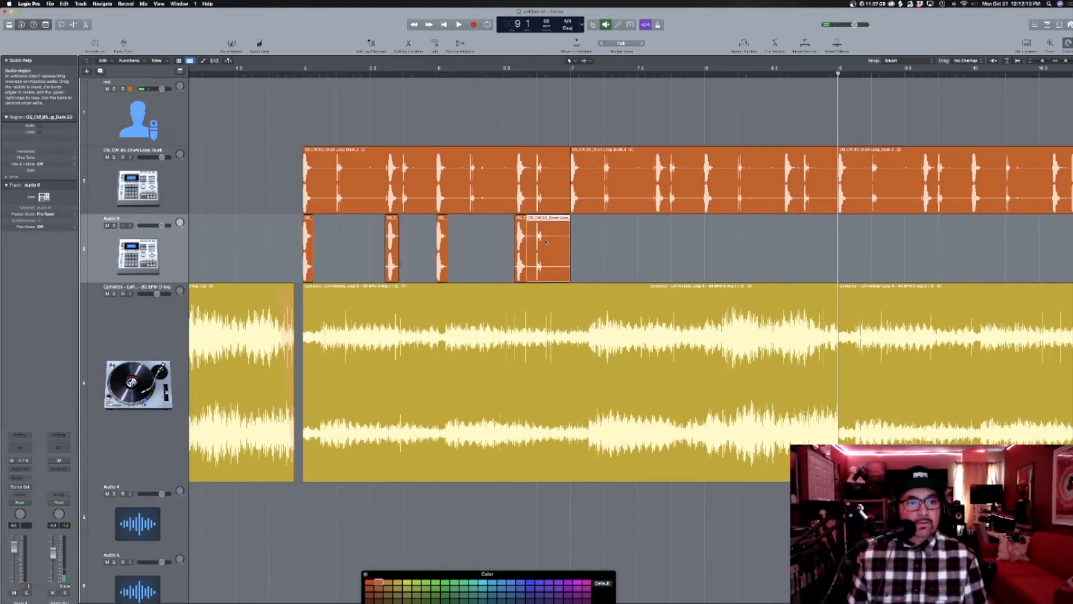
key(Delete)
Select all four kick slices and trim their ends slightly shorter together.
key(z)
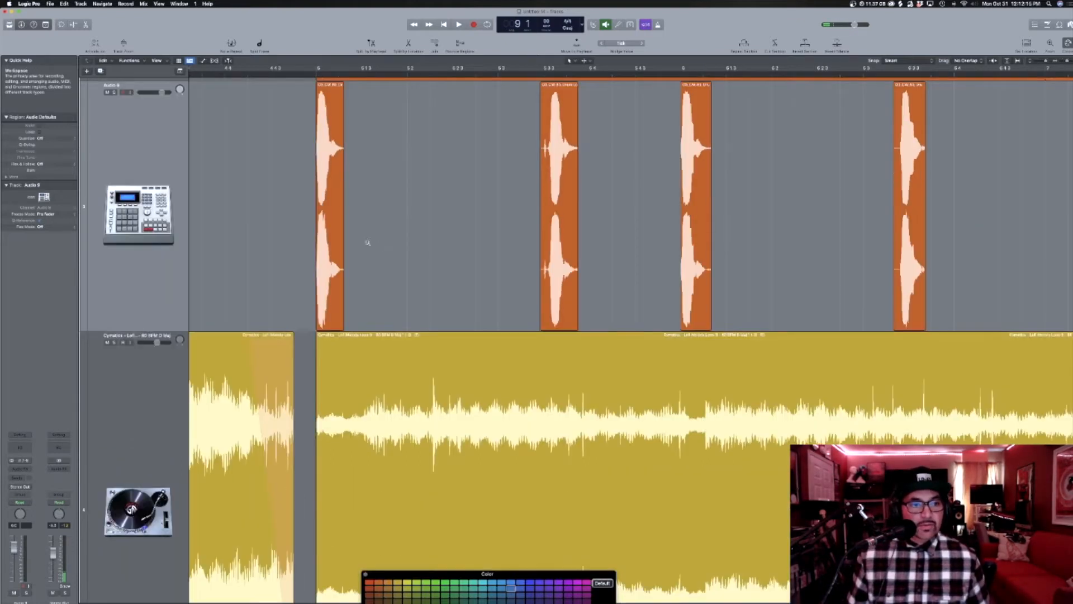
scroll(376, 245, down, 3)
click(159, 235)
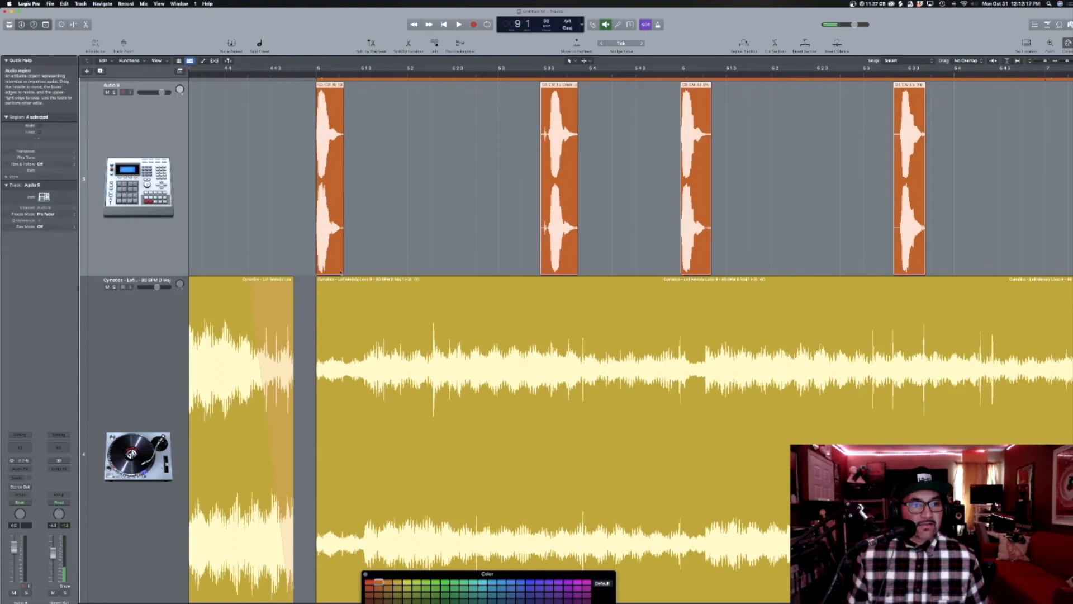
drag(338, 273, 331, 271)
key(z)
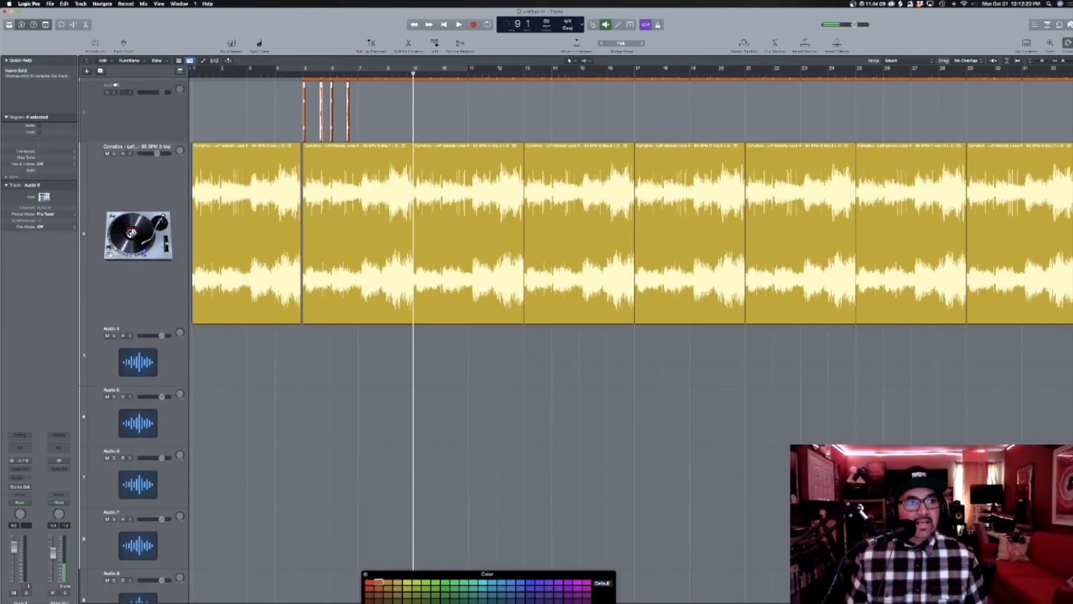
Rename the kick slices track as dusk.
double_click(118, 86)
text(drums)
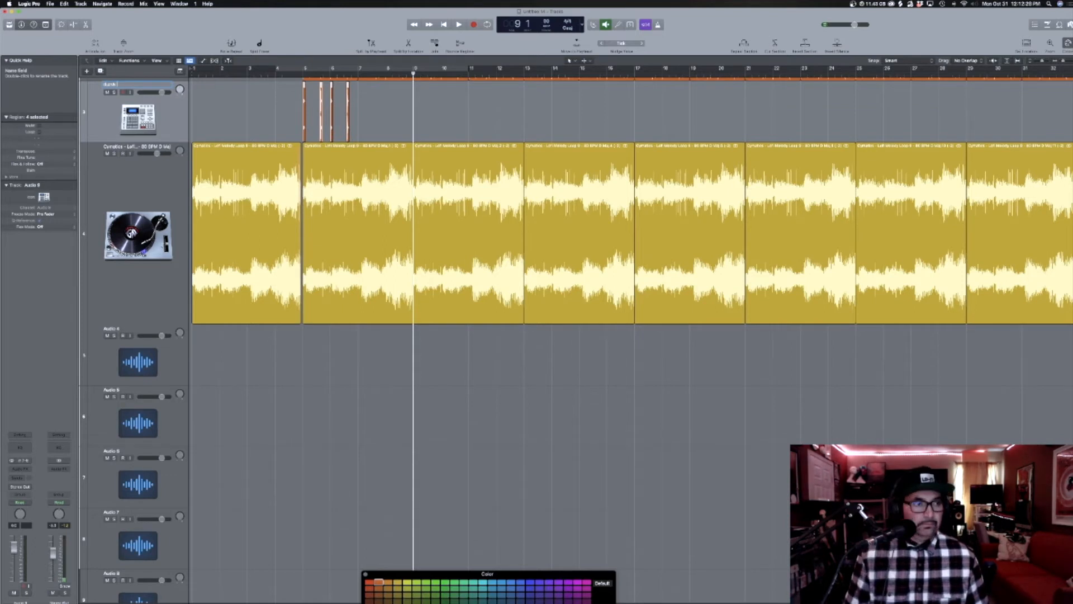
key(Return)
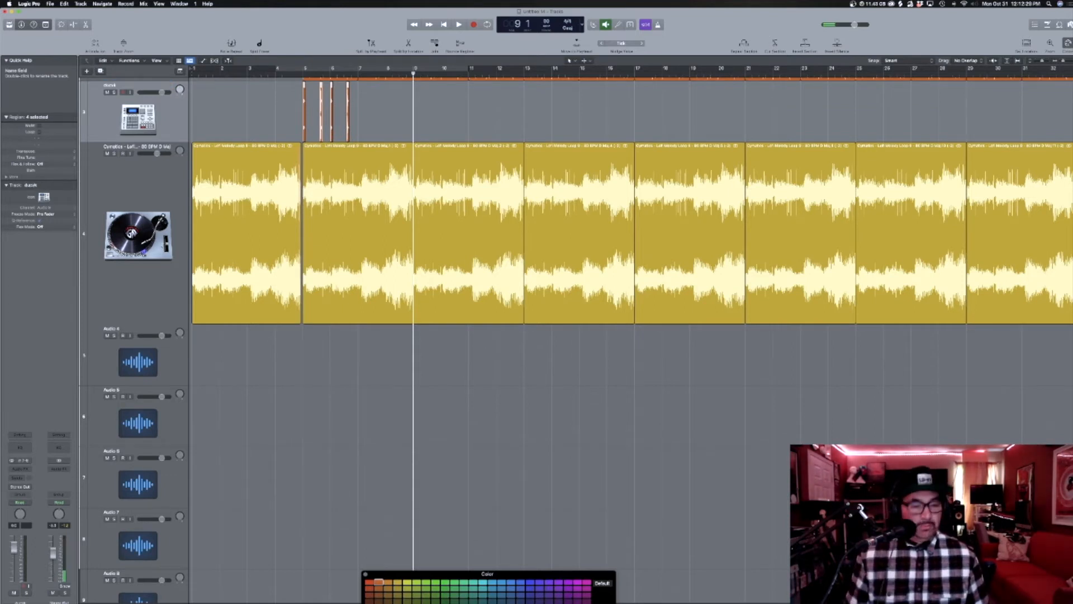
double_click(116, 87)
text(d)
text(usk)
key(Return)
scroll(137, 206, up, 3)
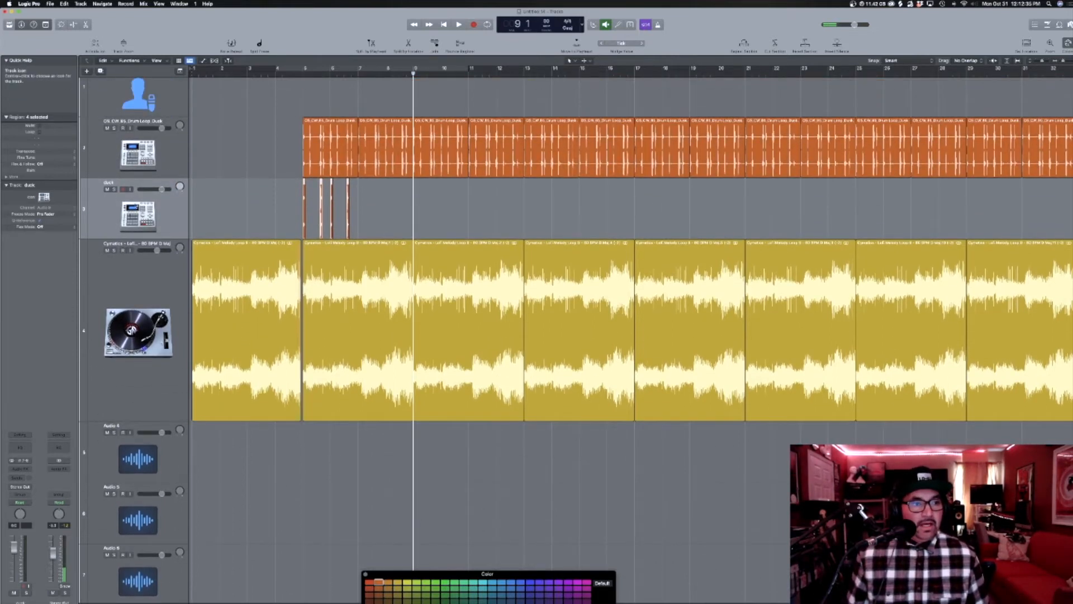
Color the kick slices a darker red-orange and move their track above the full drum loop track.
click(370, 582)
drag(147, 200, 146, 126)
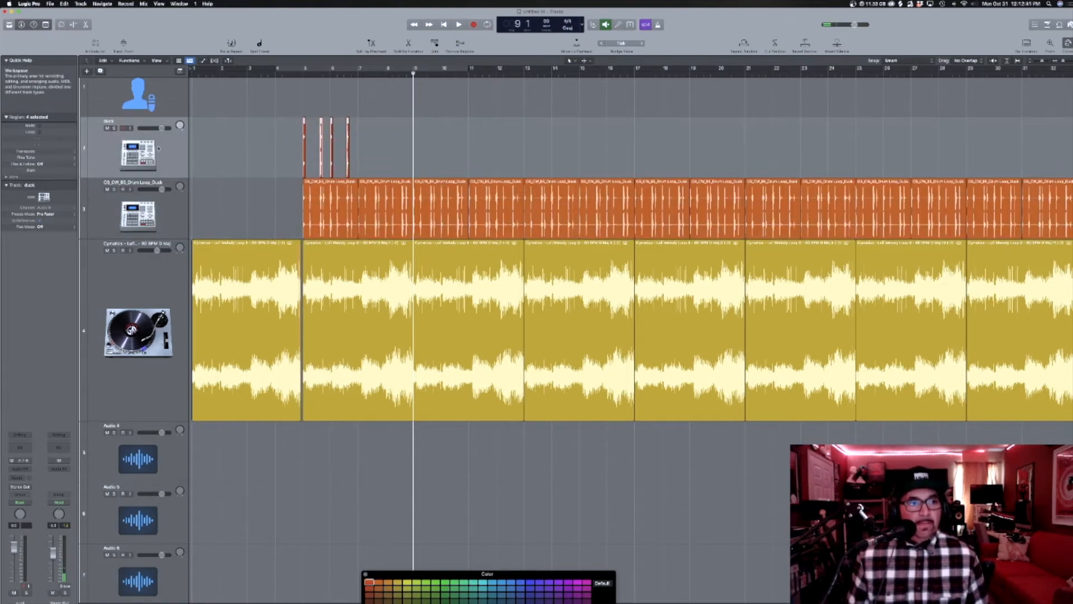
drag(229, 23, 232, 23)
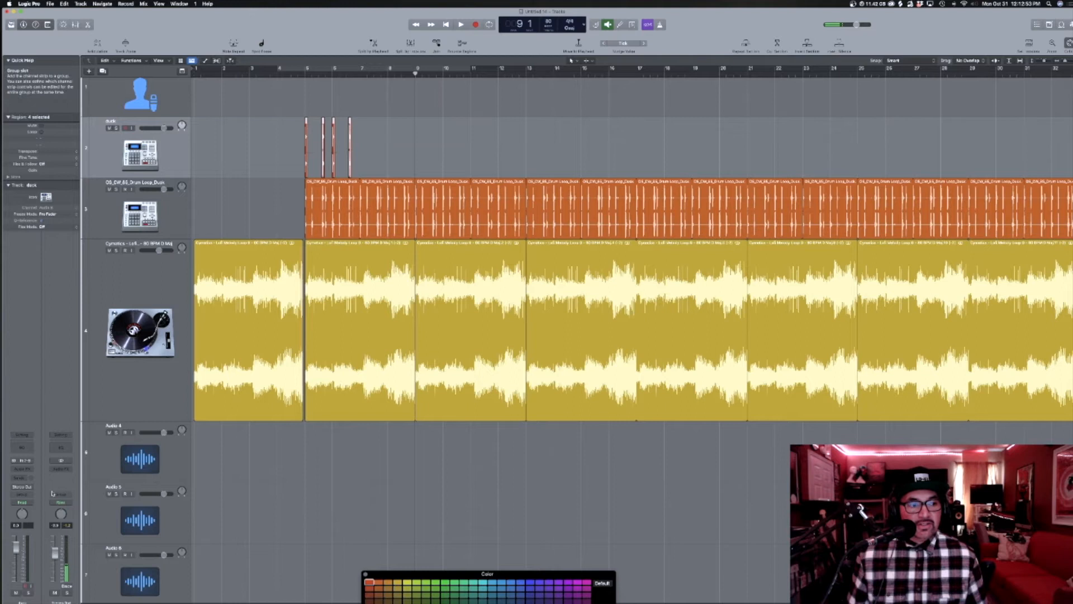
Set the kick slices track's output to No Output and lower the Master channel fader slightly.
click(30, 487)
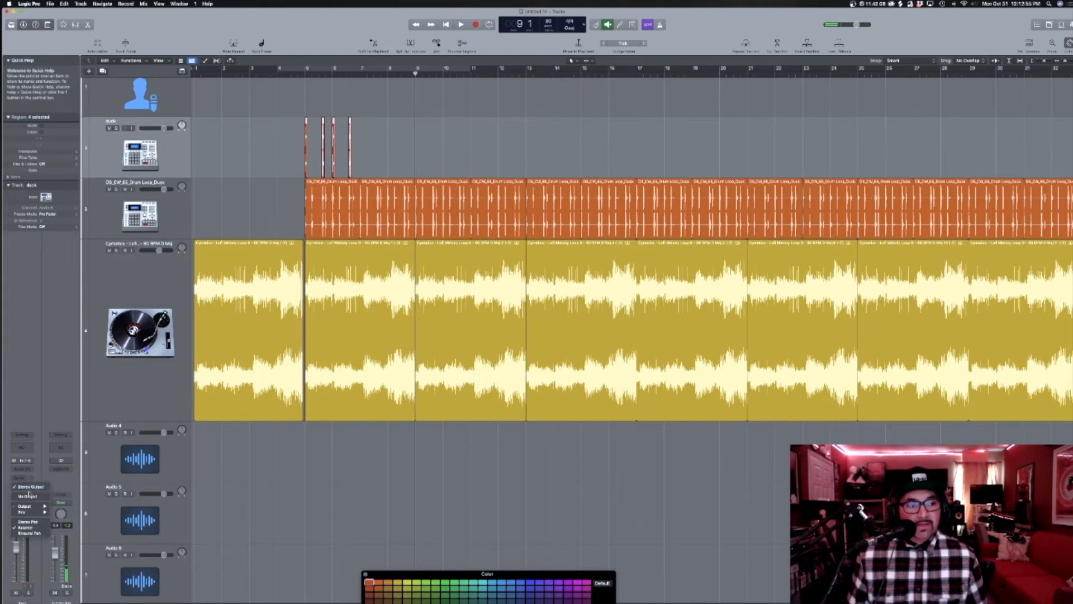
click(55, 508)
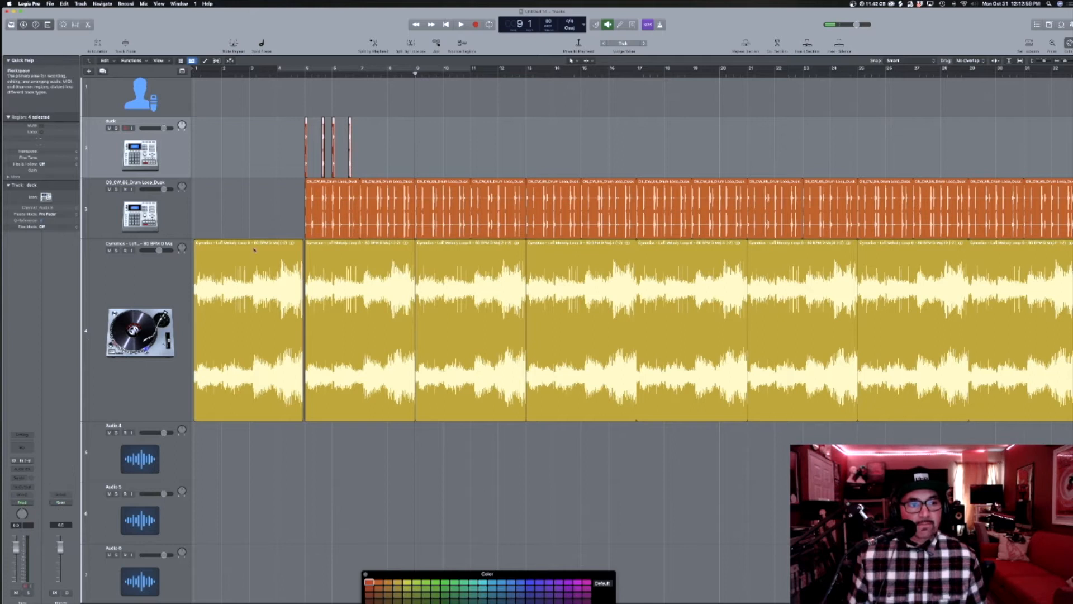
click(151, 215)
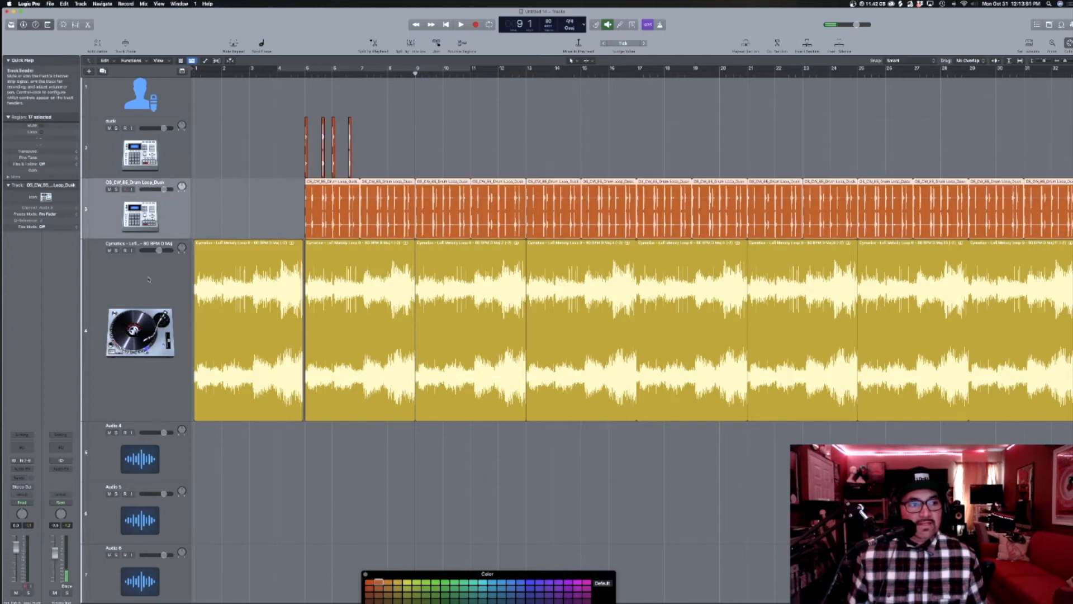
click(146, 294)
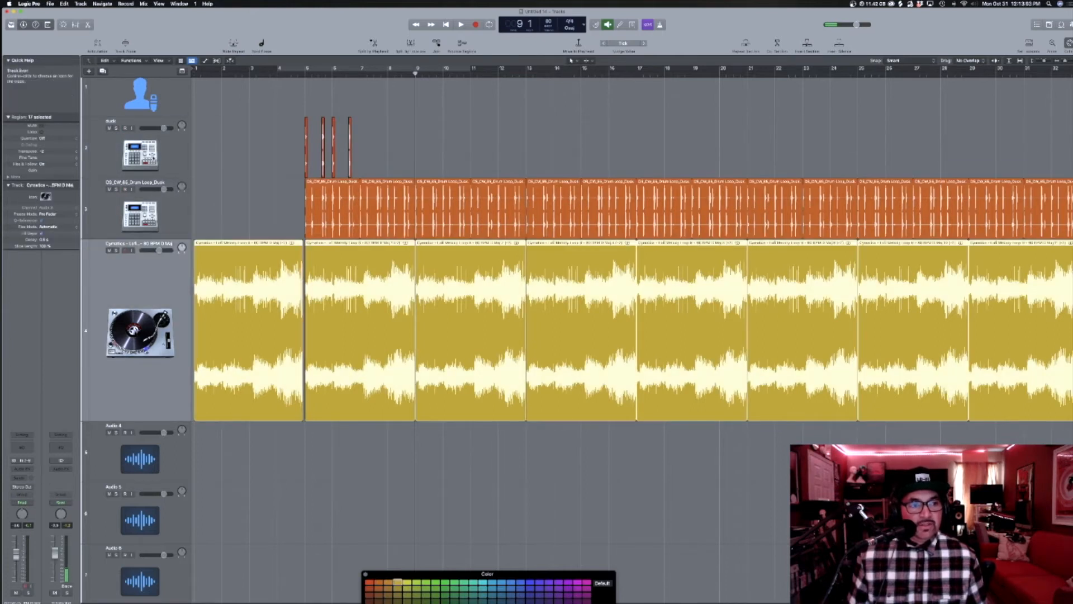
click(139, 153)
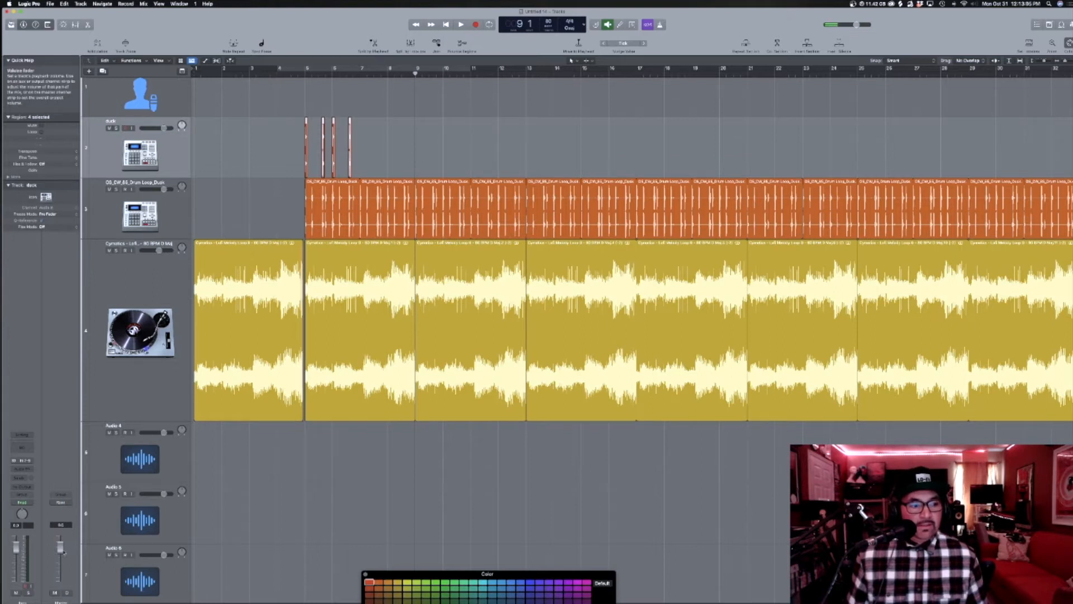
drag(59, 547, 60, 552)
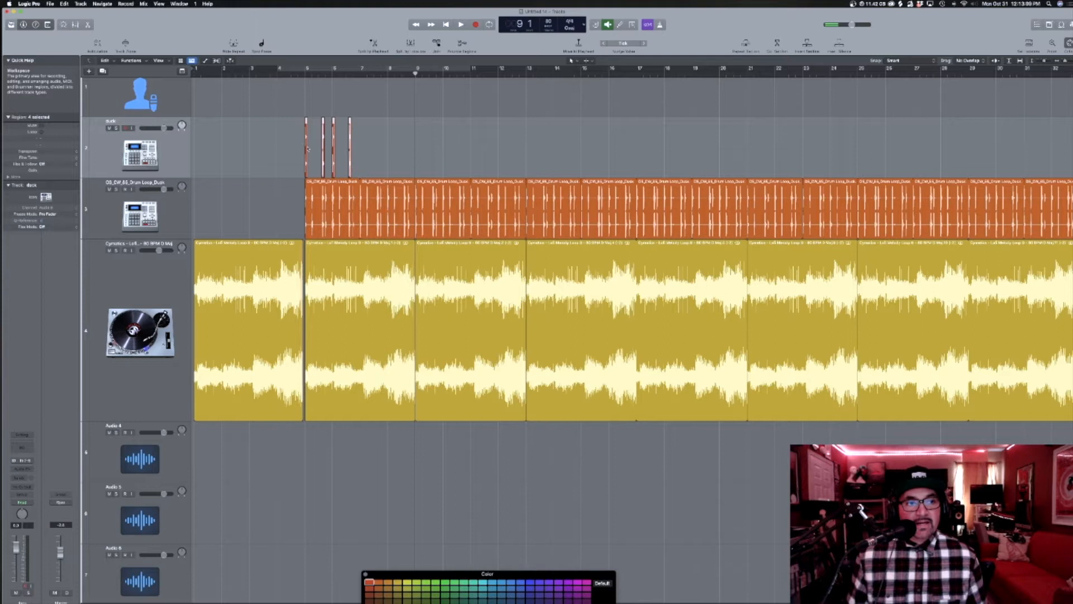
Duplicate the four kick slices repeatedly along their track to fill bars 5 to 21.
drag(306, 139, 395, 146)
mouse_move(413, 156)
mouse_down()
mouse_move(302, 142)
mouse_move(423, 140)
mouse_up()
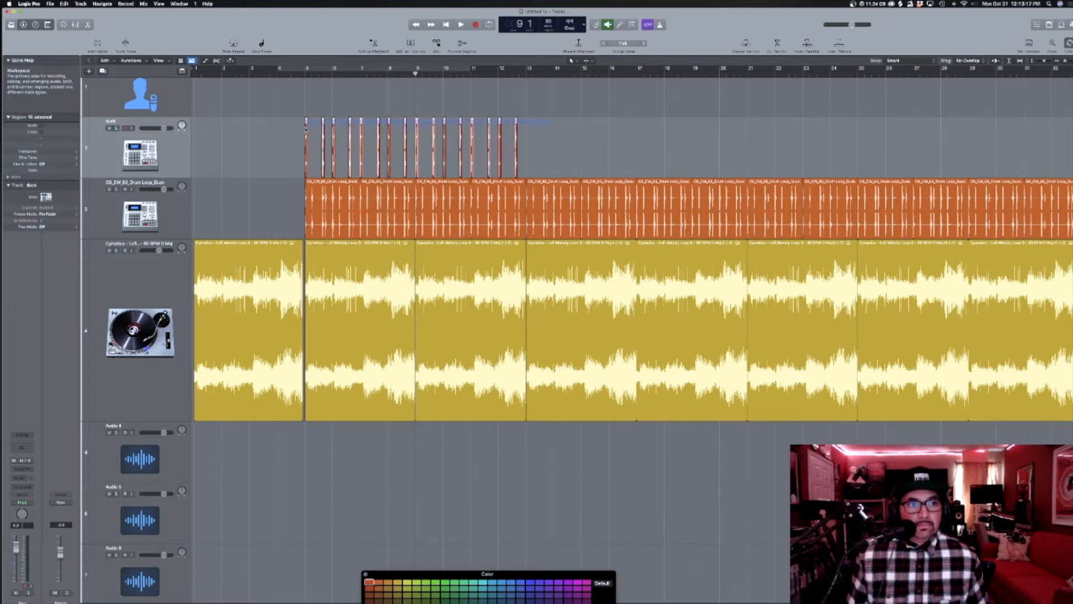
drag(307, 131, 531, 132)
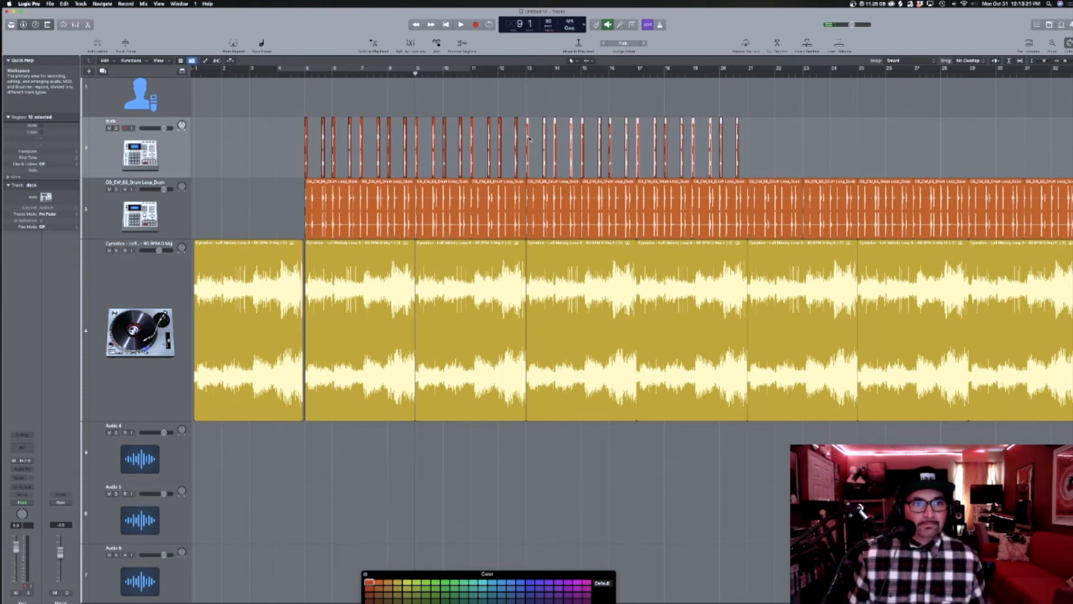
Select all the kick slices and join them with the Glue tool, creating a new audio file.
click(180, 145)
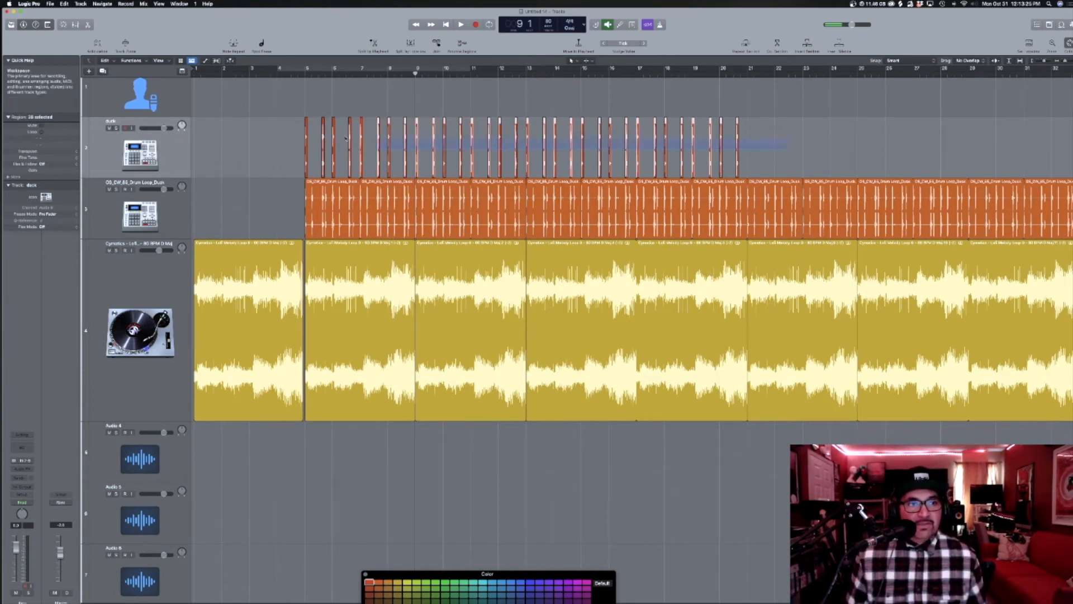
key(t)
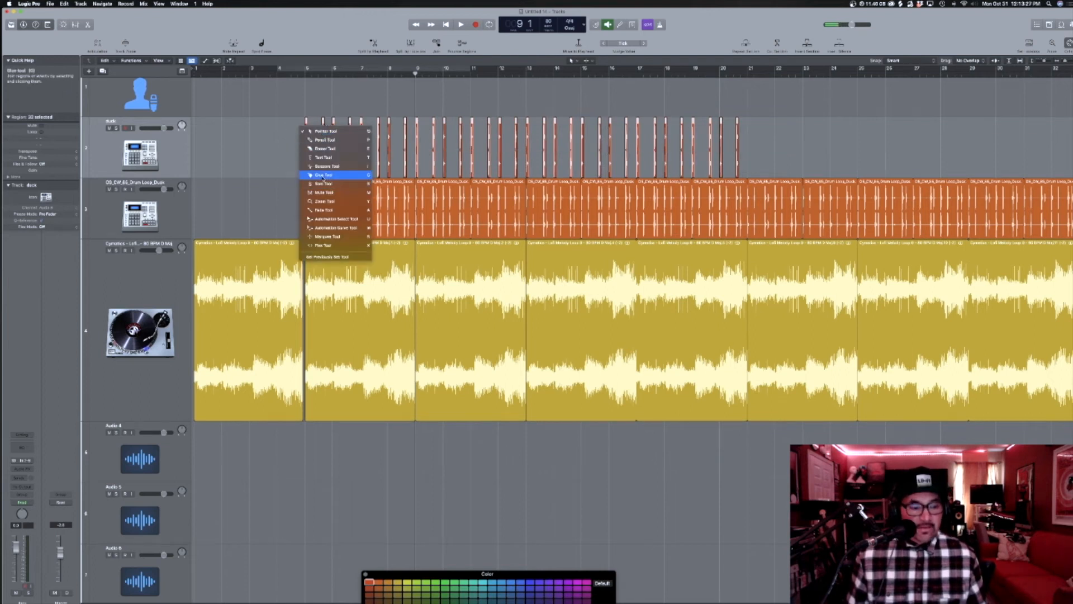
click(323, 175)
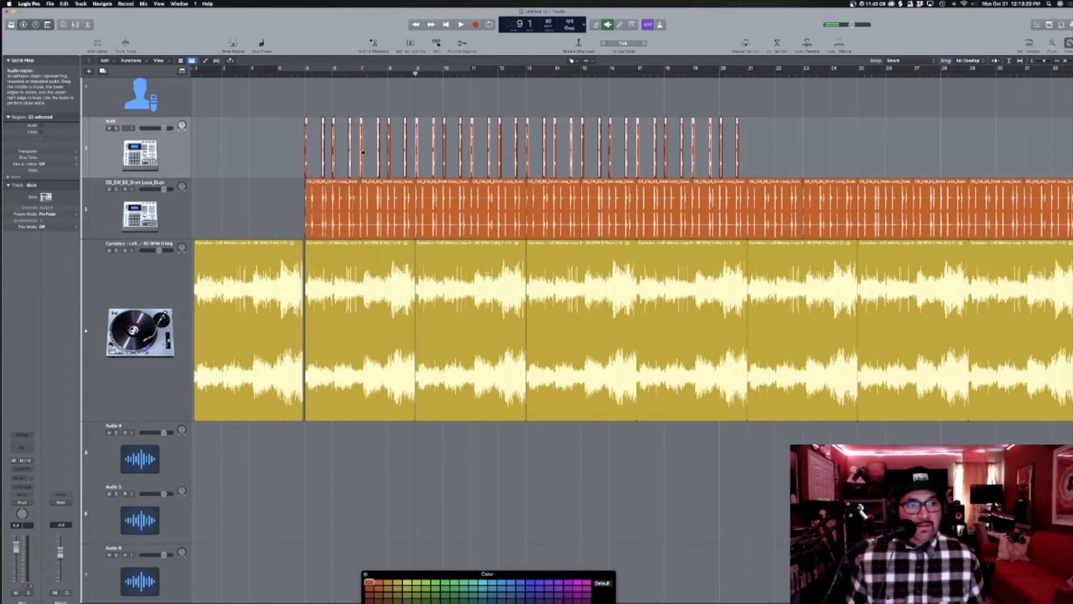
click(378, 149)
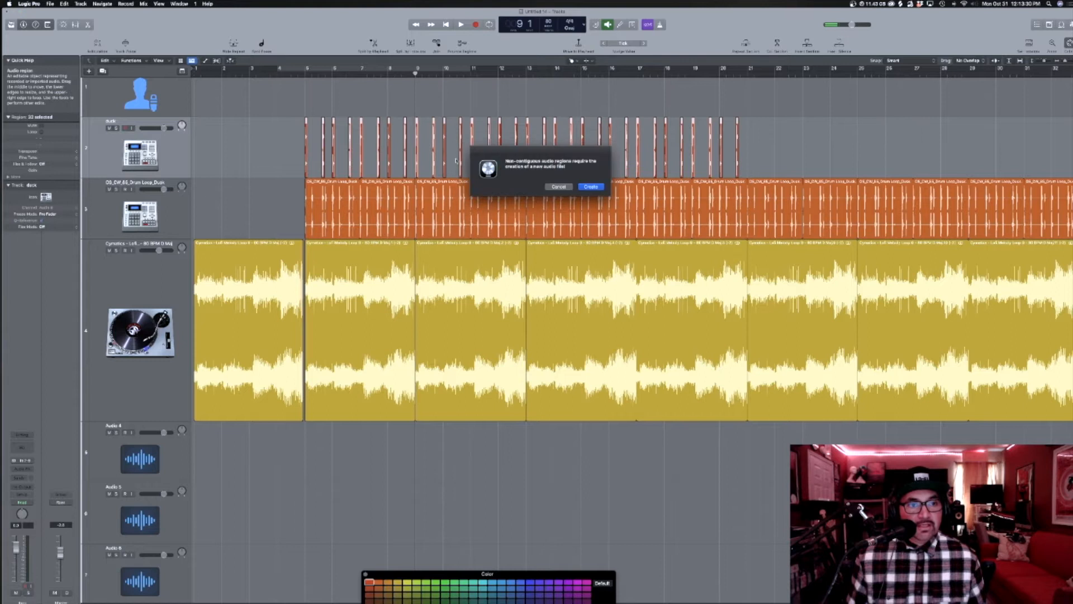
click(591, 186)
Copy the joined kick region to bar 21 on the same track.
key(t)
key(t)
drag(336, 144, 783, 150)
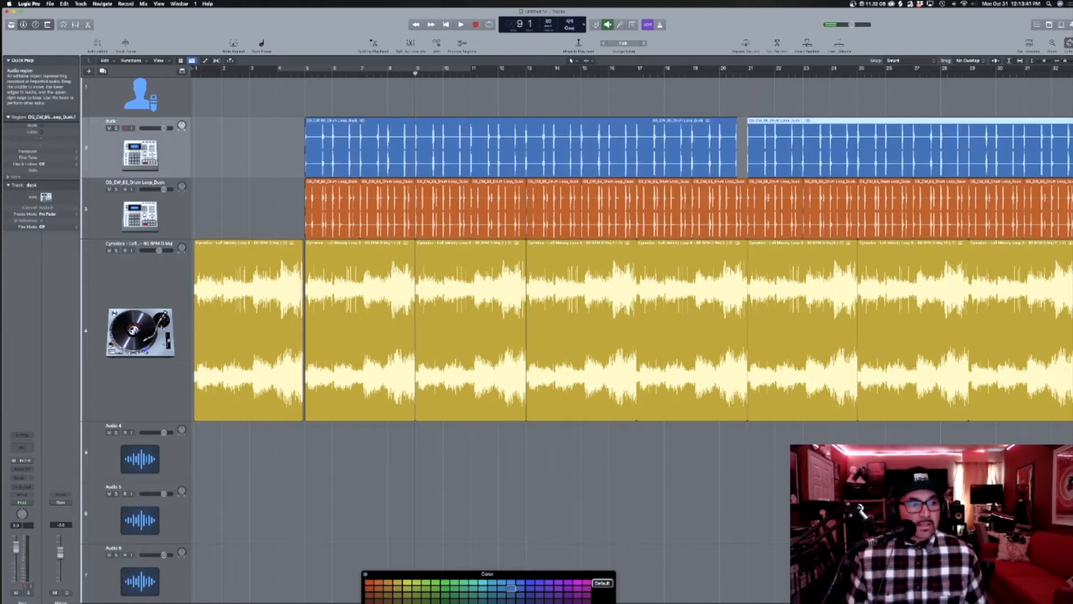
Add a Channel EQ to the melody track and roll off its low and high ends with low-cut and high-cut bands.
click(180, 327)
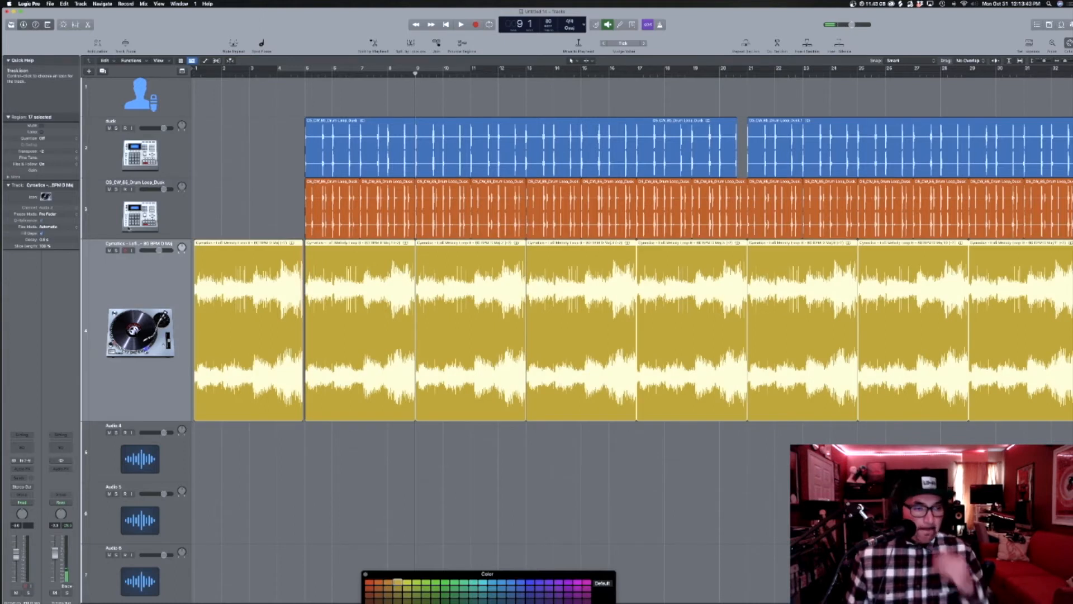
click(29, 448)
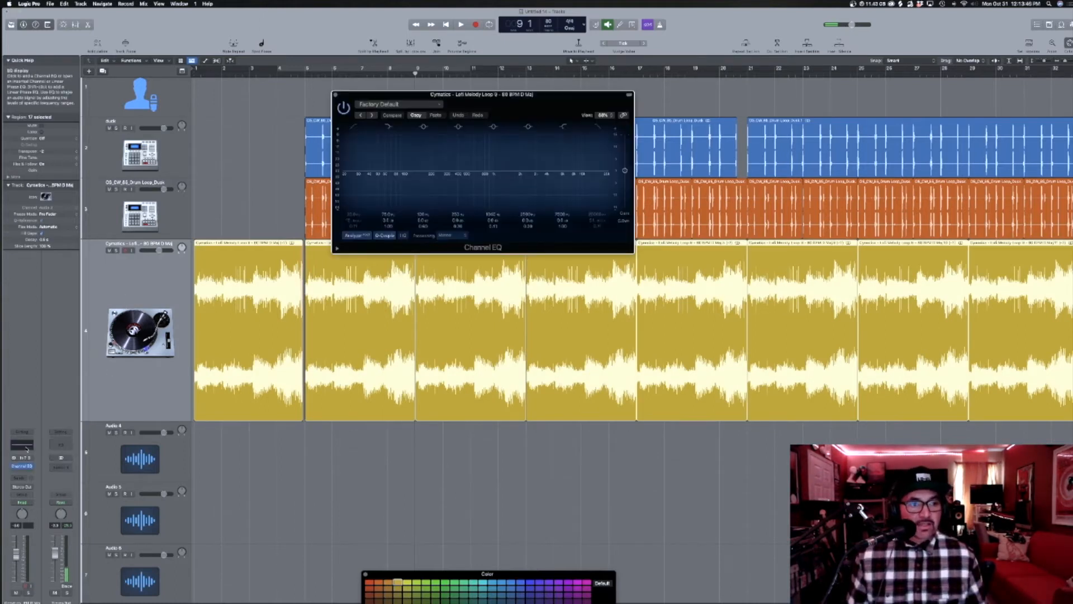
click(355, 127)
drag(356, 184, 407, 181)
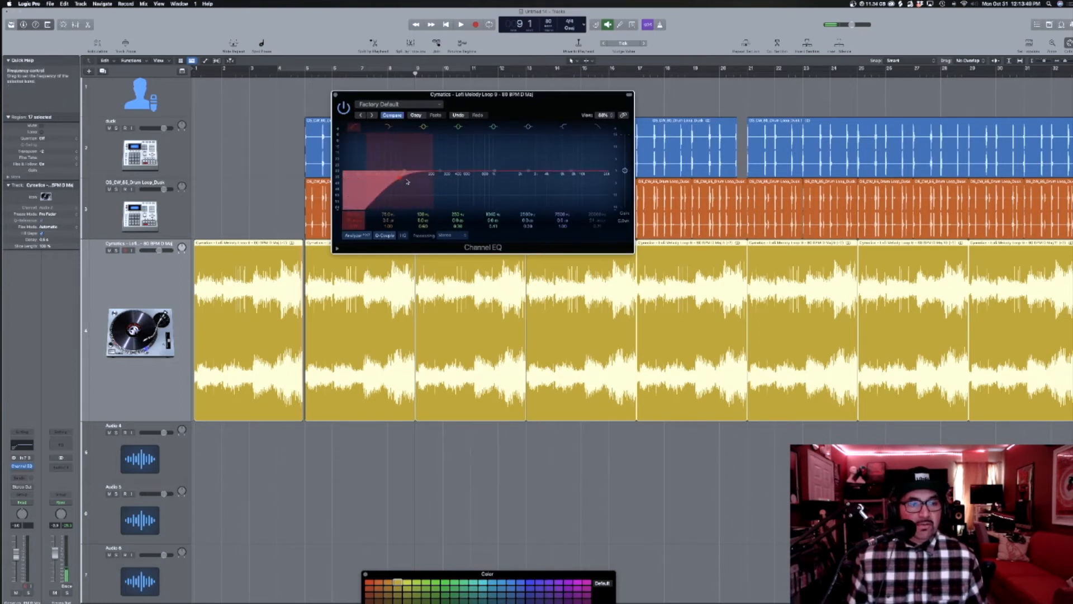
click(592, 180)
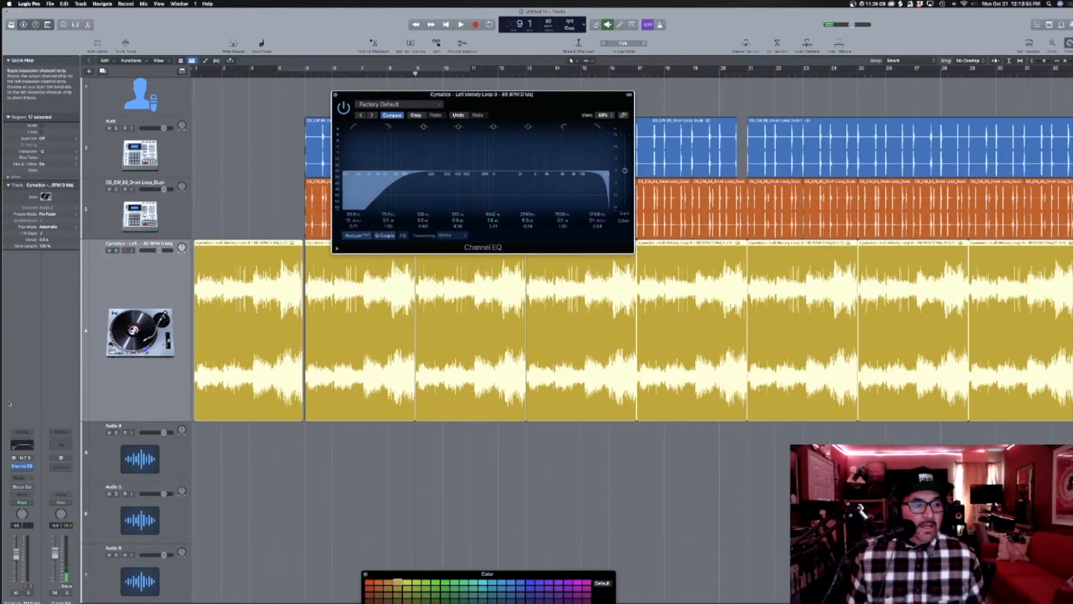
Insert a Compressor on the melody track after the Channel EQ and turn its Auto Gain off.
click(22, 473)
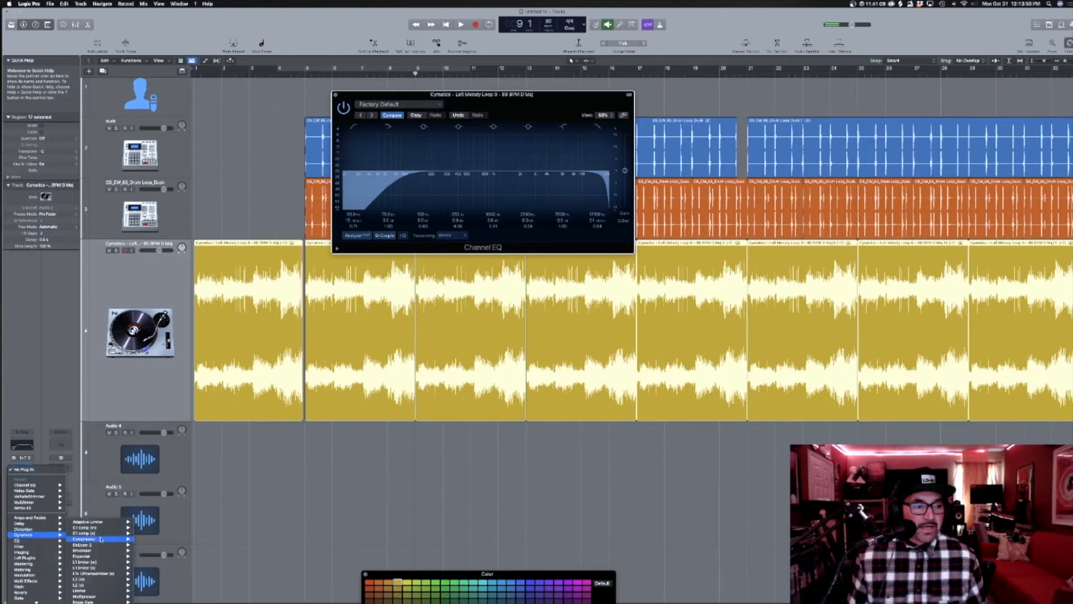
click(378, 263)
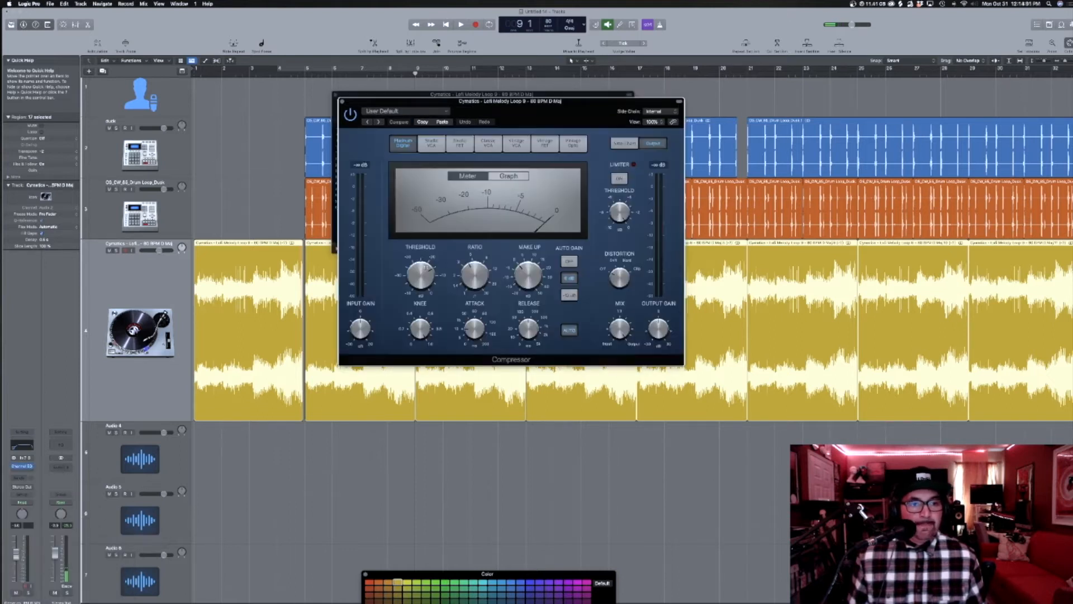
click(570, 261)
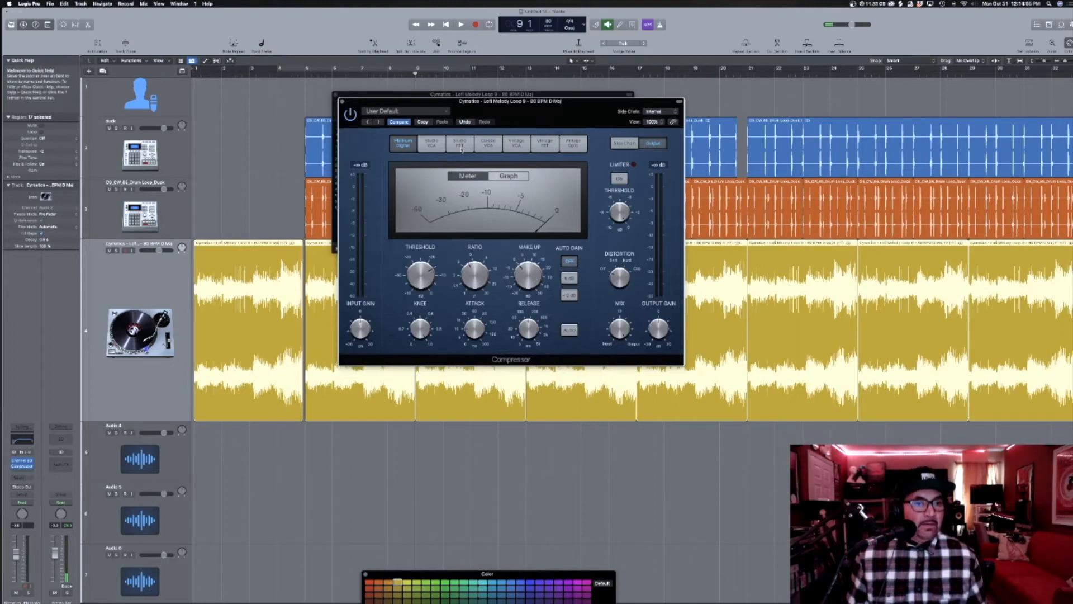
drag(504, 101, 466, 192)
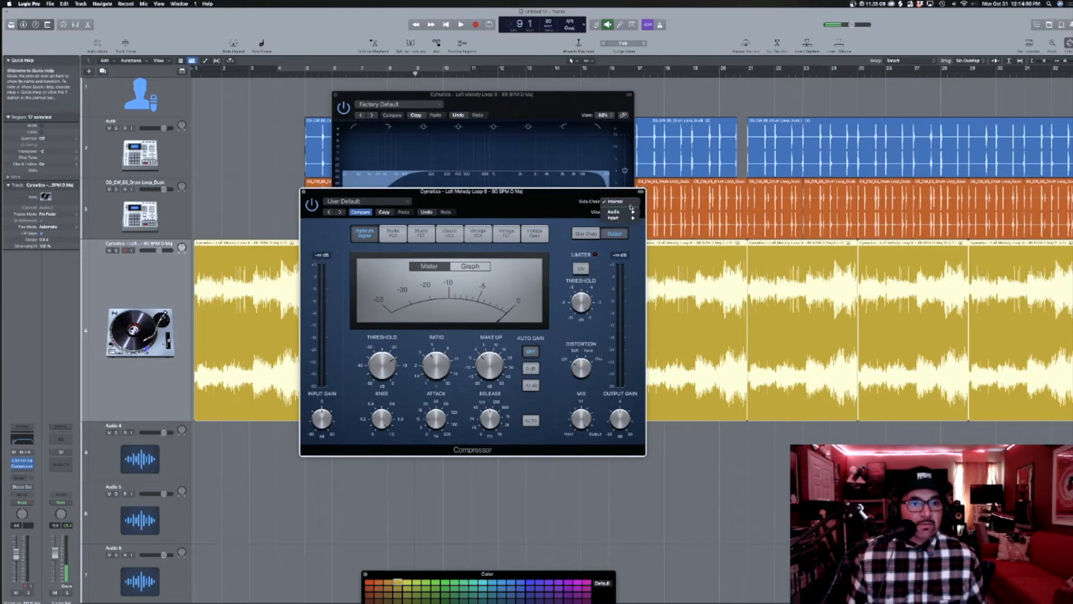
drag(499, 198, 571, 142)
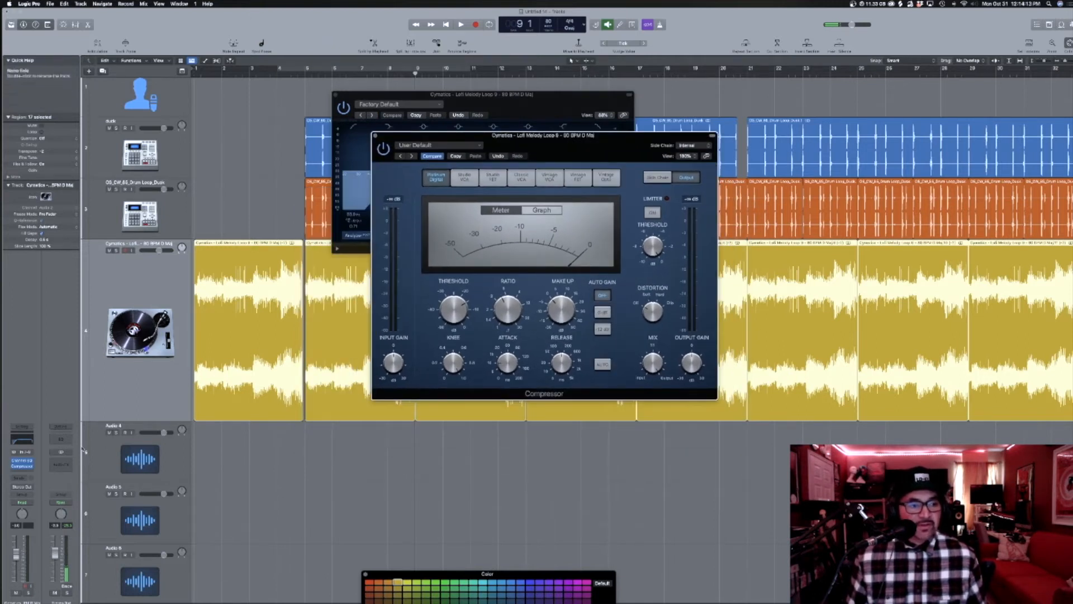
Insert a stereo Noise Gate after the melody's Compressor, switch it to Ducker mode and load the Ducker 2 preset.
click(23, 473)
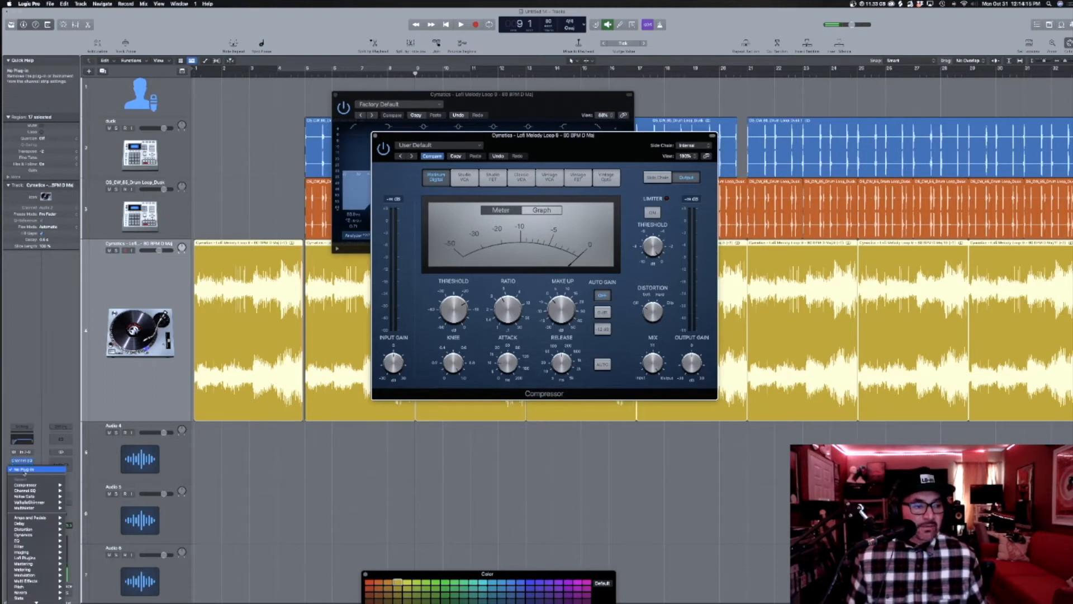
mouse_move(35, 497)
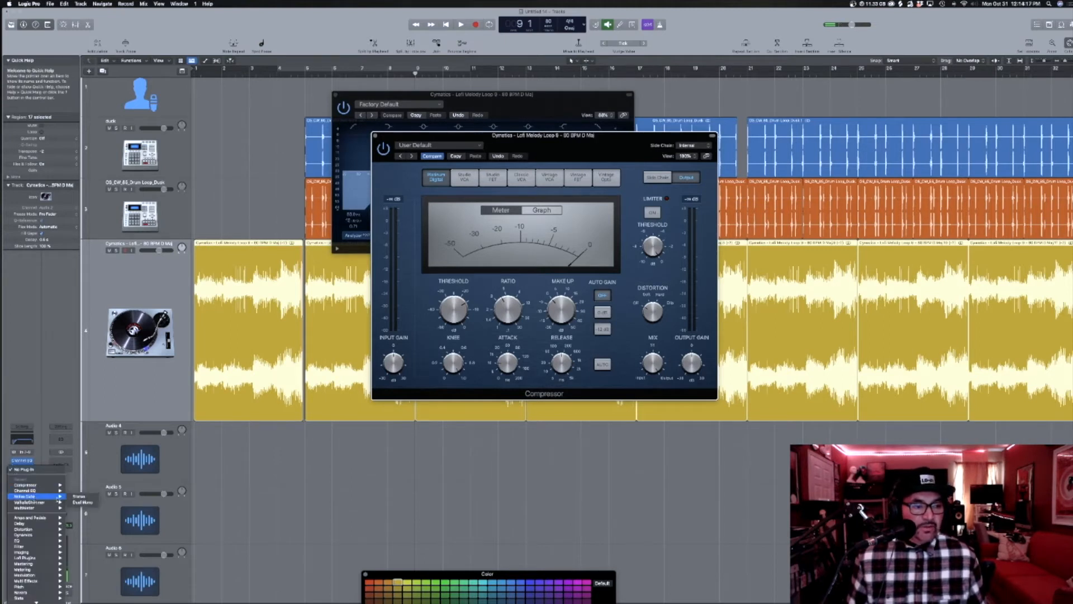
click(79, 497)
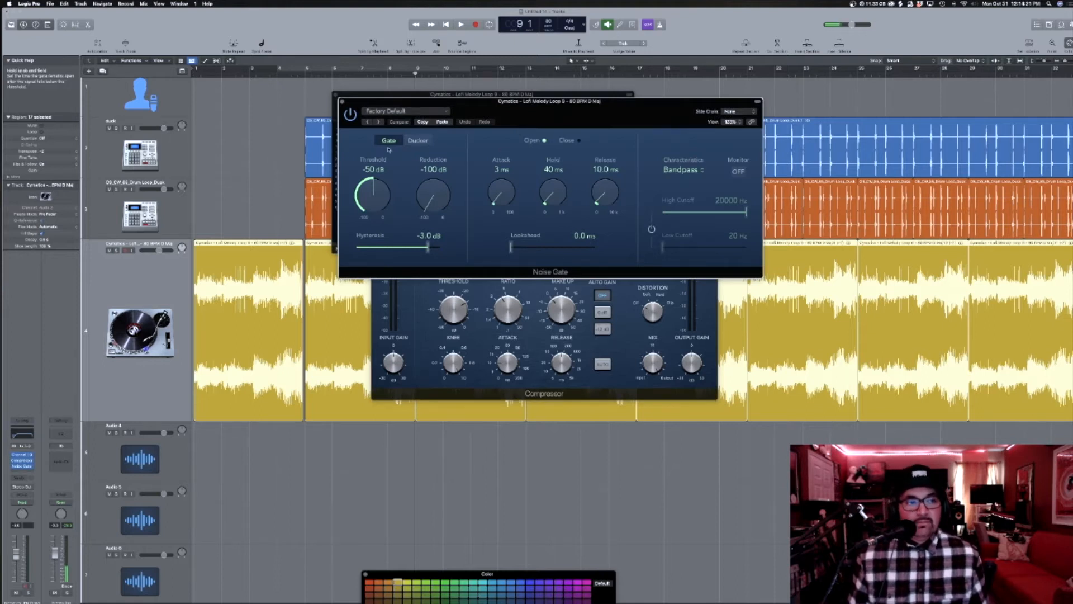
click(416, 141)
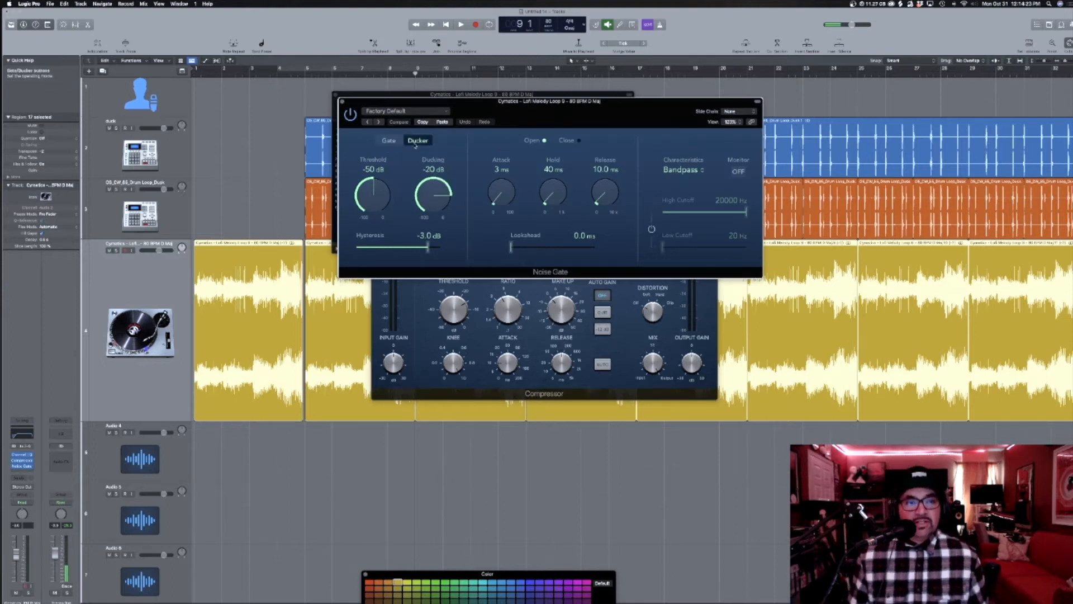
click(403, 110)
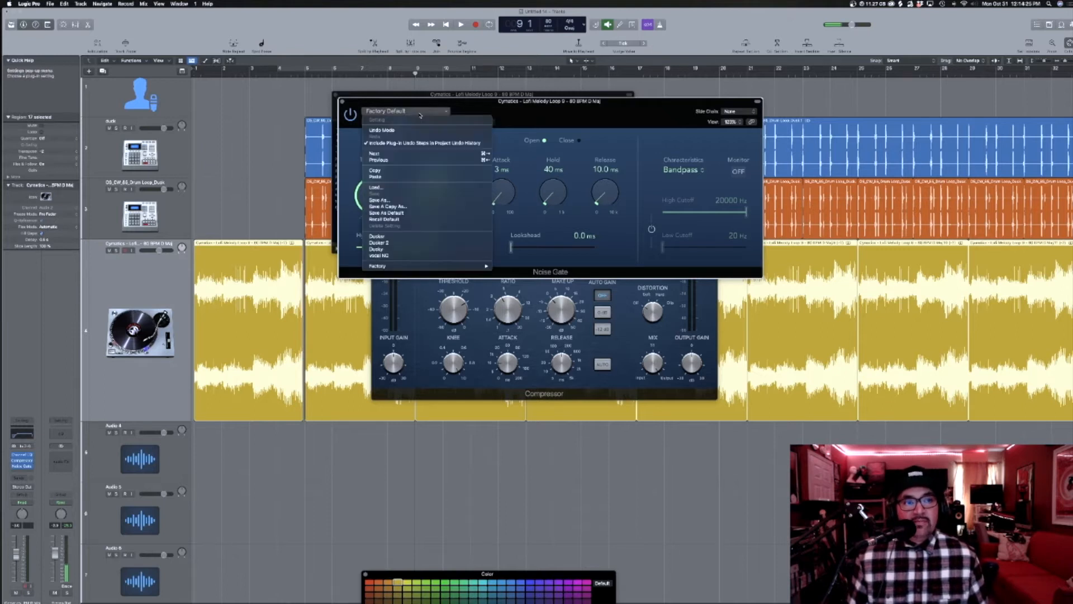
click(403, 242)
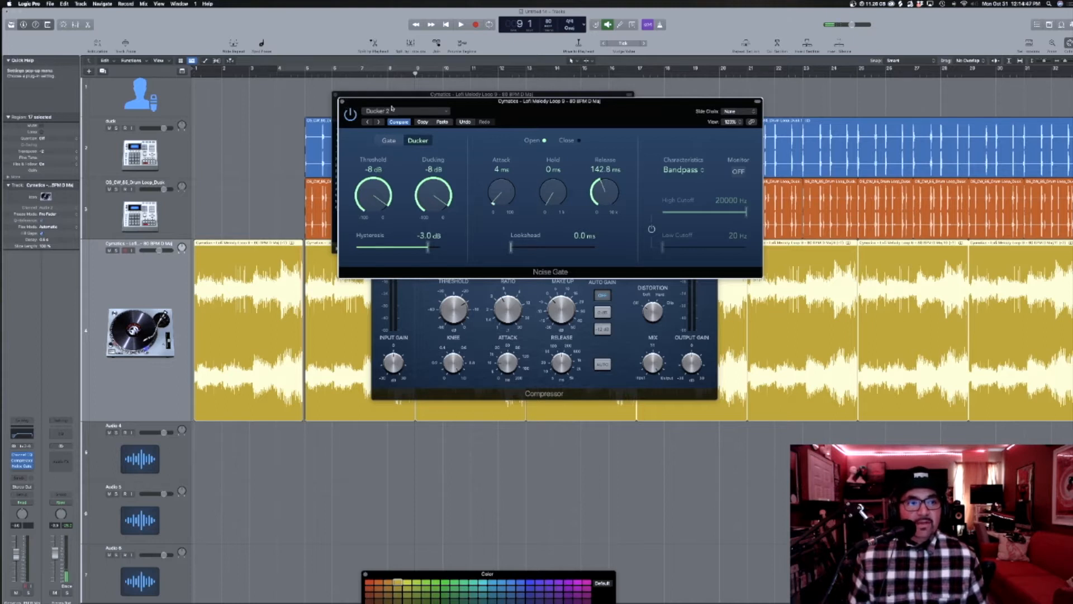
Set the cycle range to about bars 5 to 18 and play the melody track soloed.
drag(392, 107, 571, 122)
drag(307, 70, 666, 89)
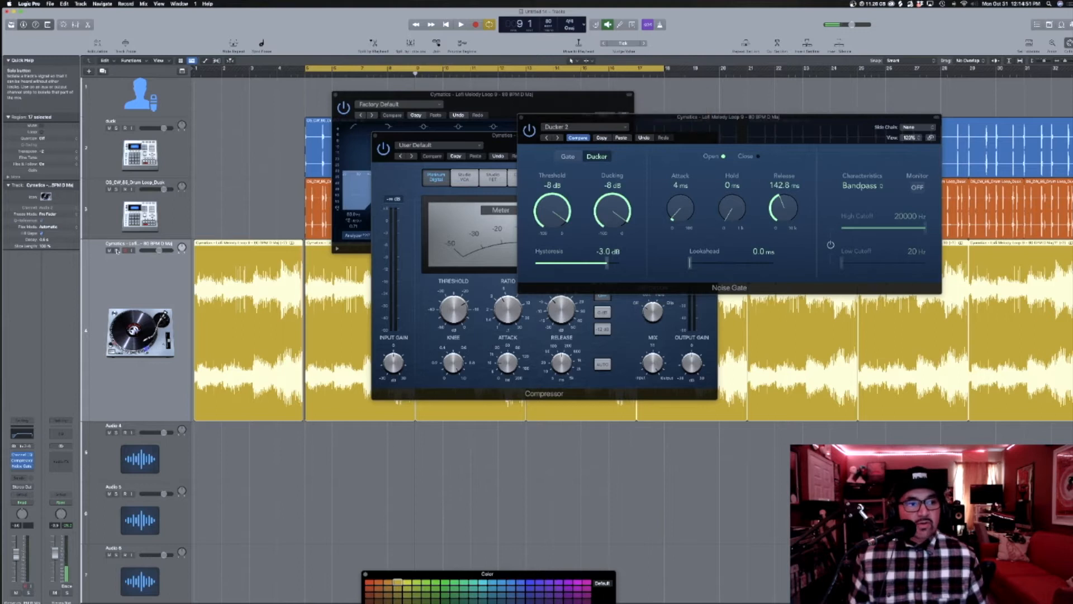
click(115, 250)
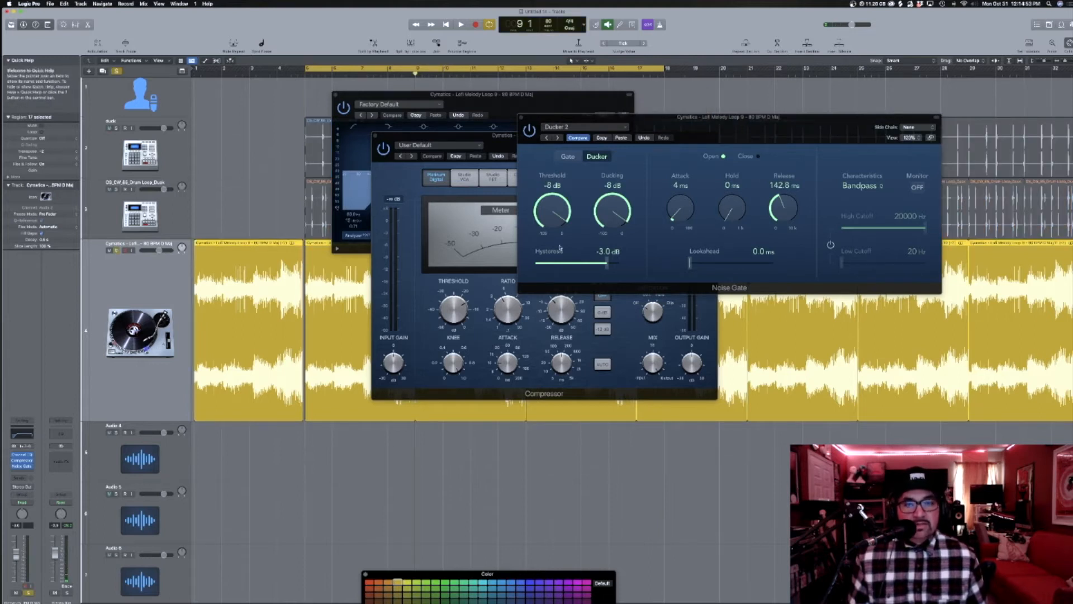
key(space)
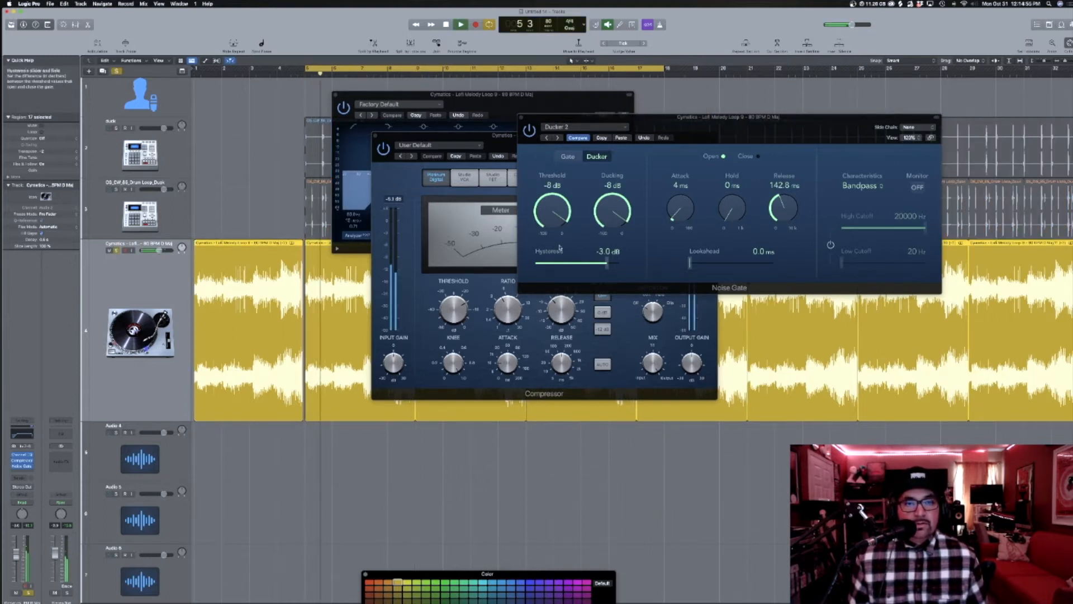
key(space)
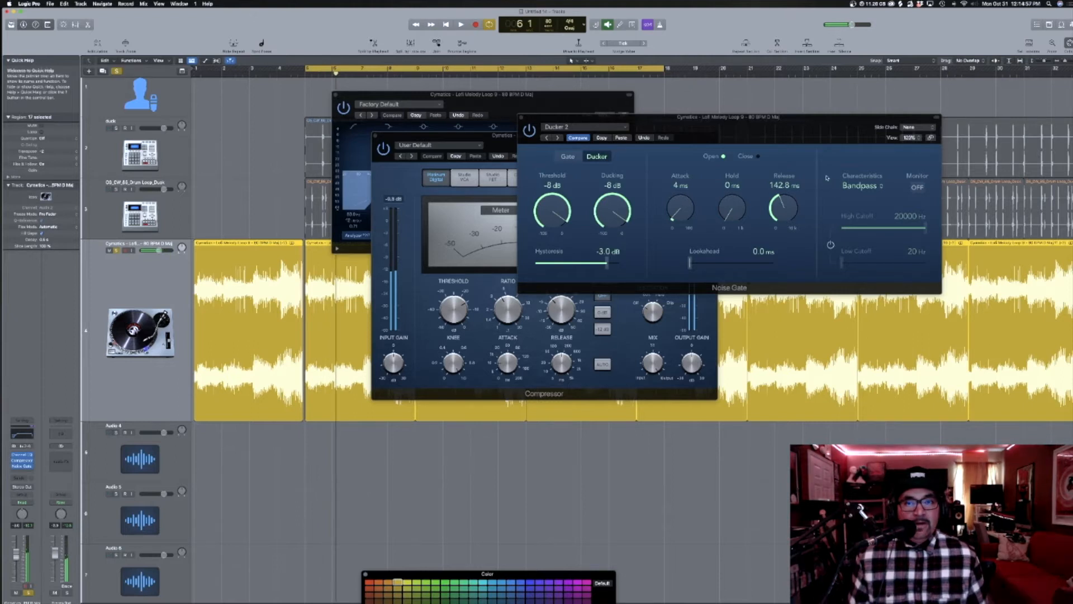
click(928, 128)
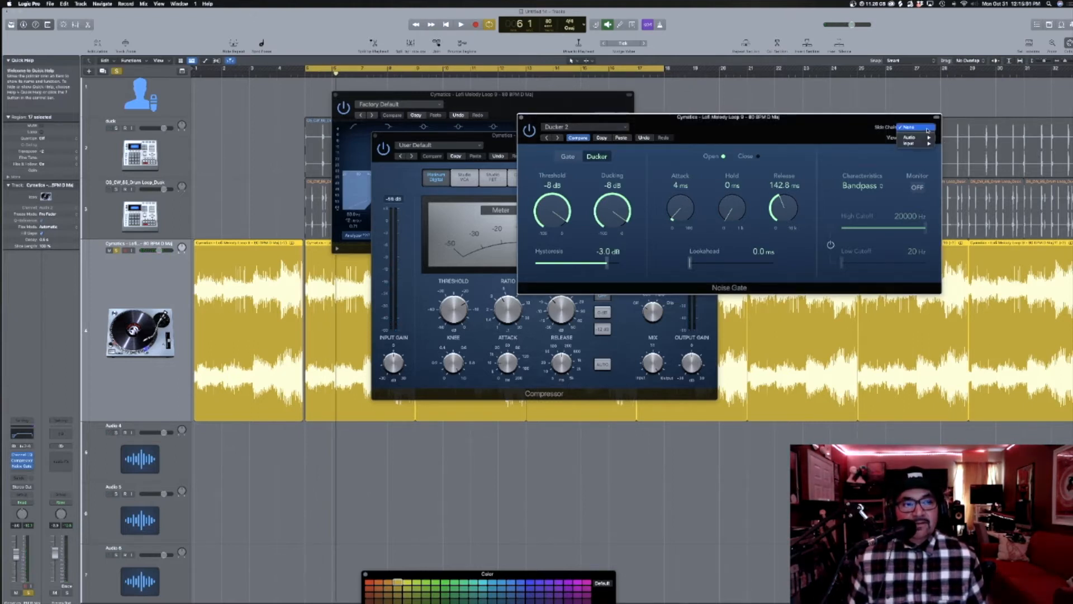
click(166, 184)
scroll(165, 186, up, 3)
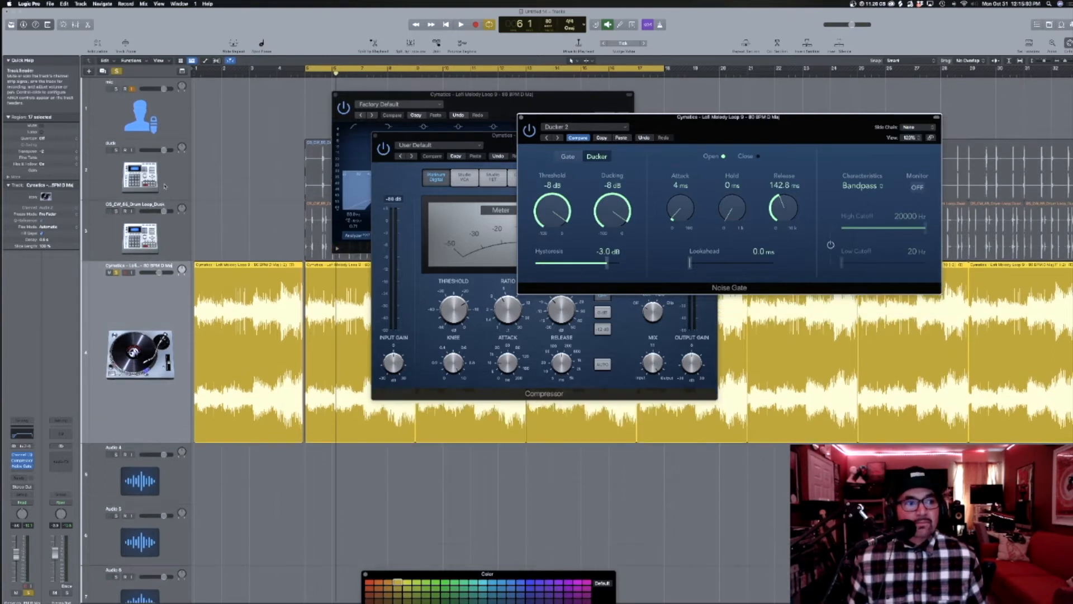
click(115, 272)
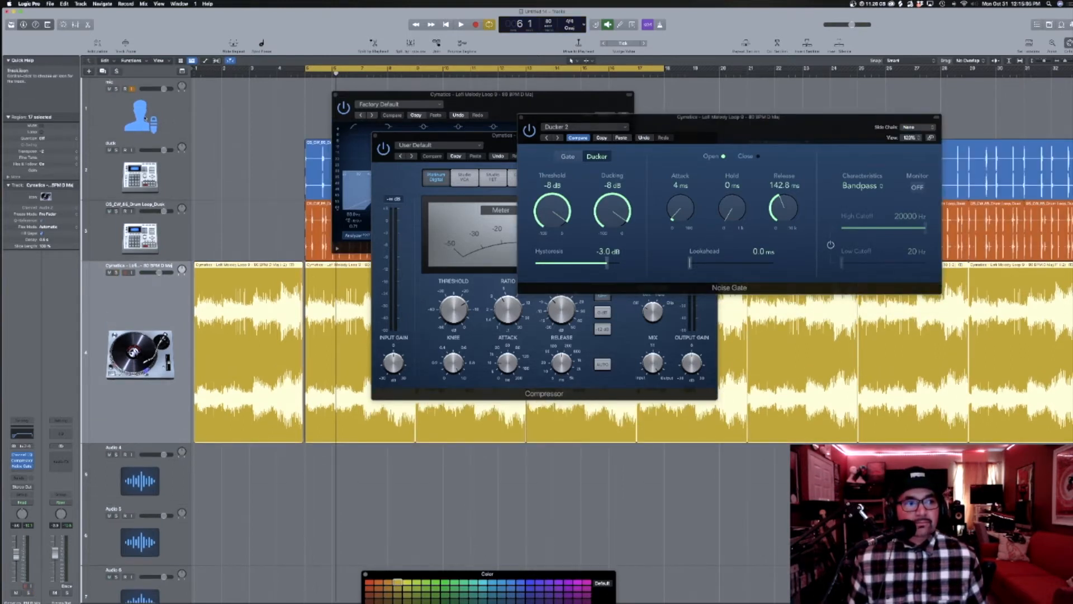
click(146, 118)
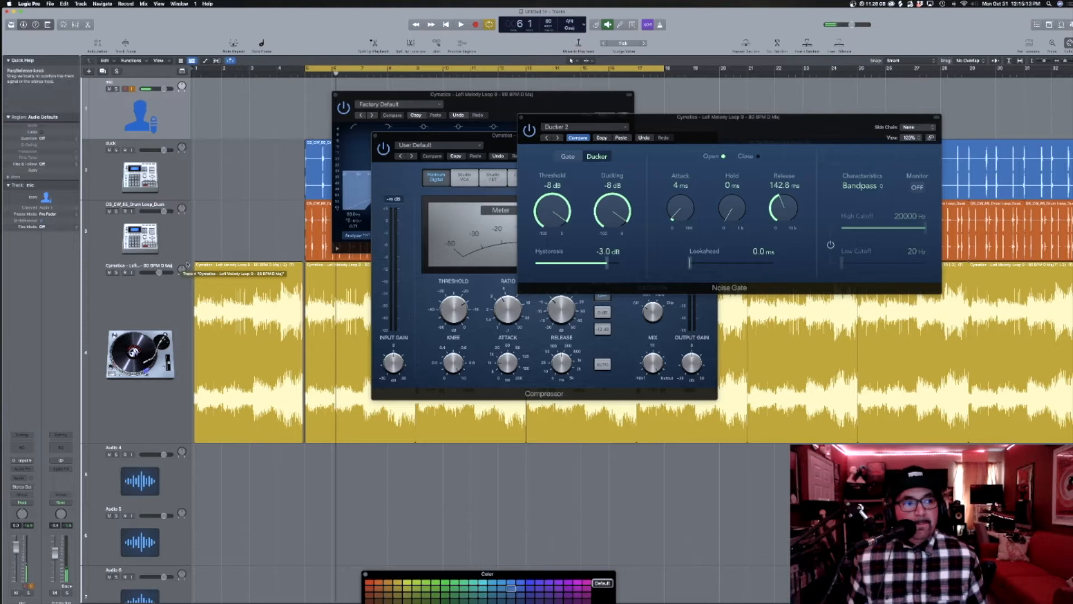
click(116, 88)
super+click(117, 90)
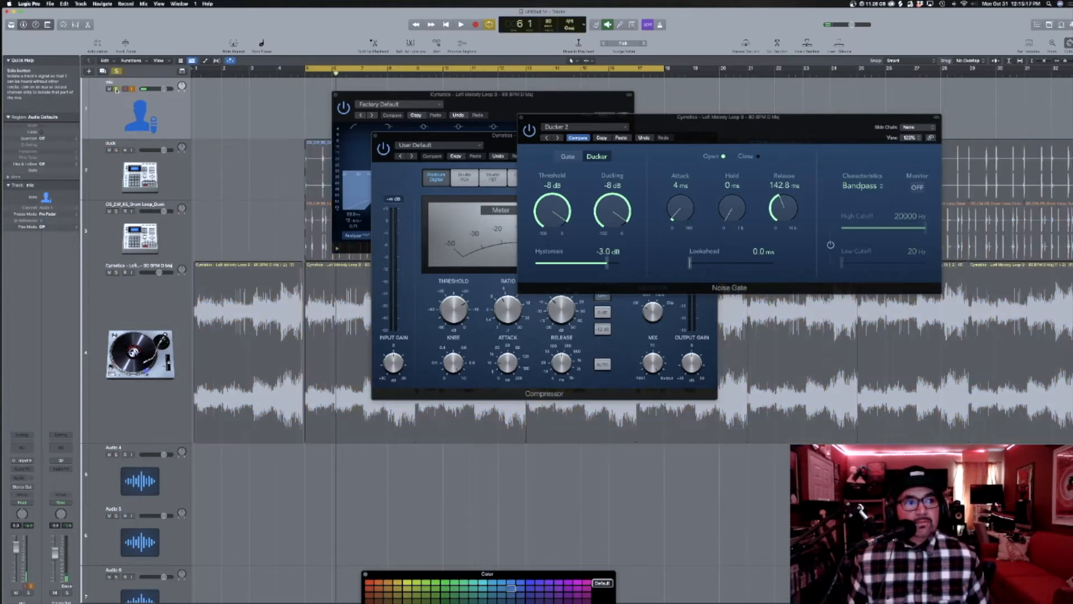
click(115, 89)
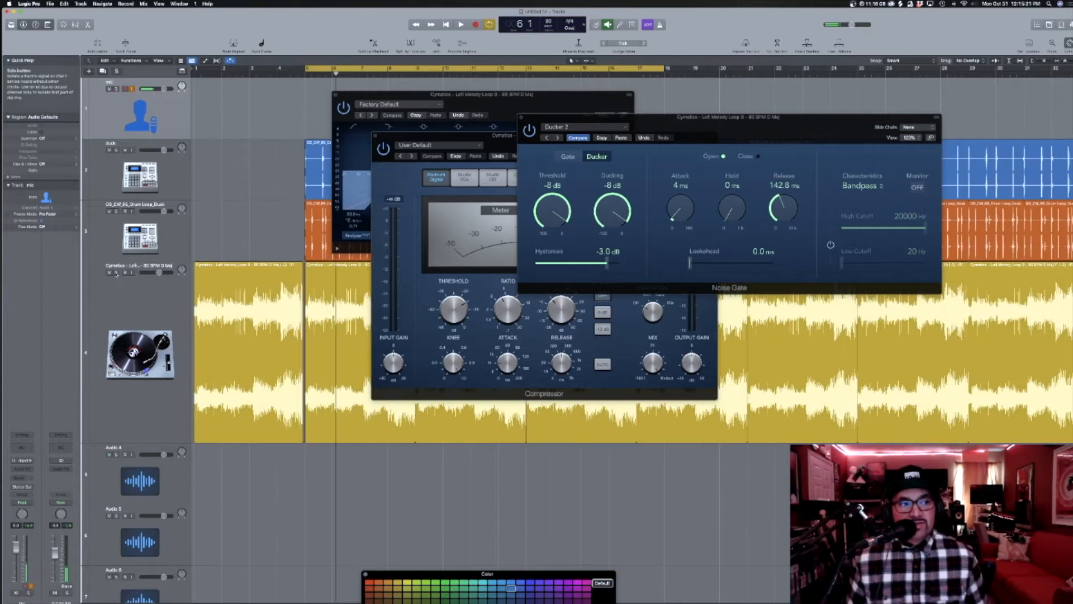
click(117, 272)
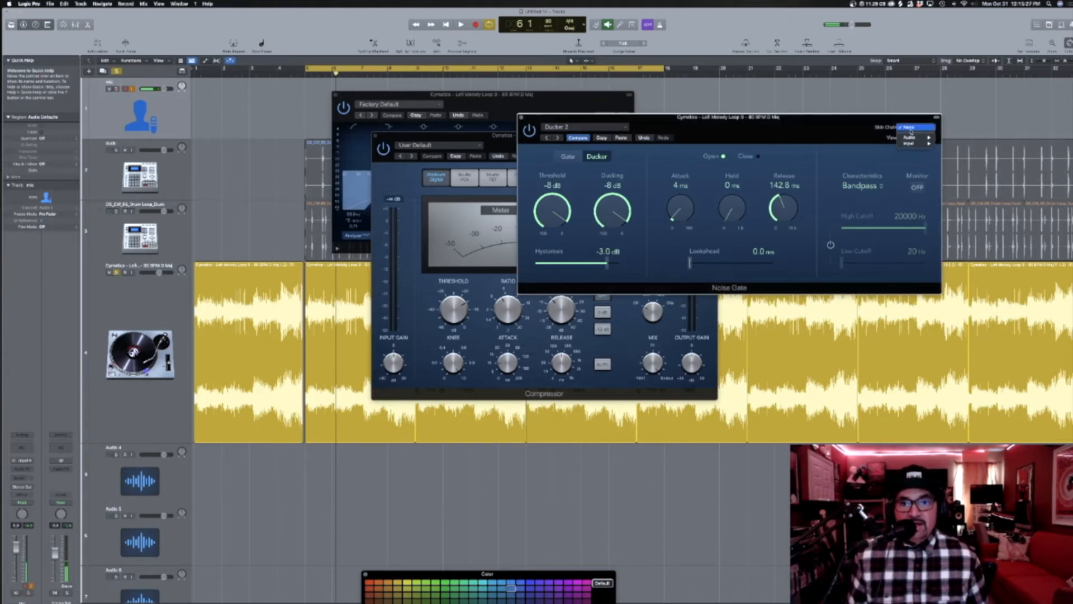
Set the Noise Gate's side chain to the kick-only track and play the soloed melody to hear the ducking.
click(917, 127)
mouse_move(911, 138)
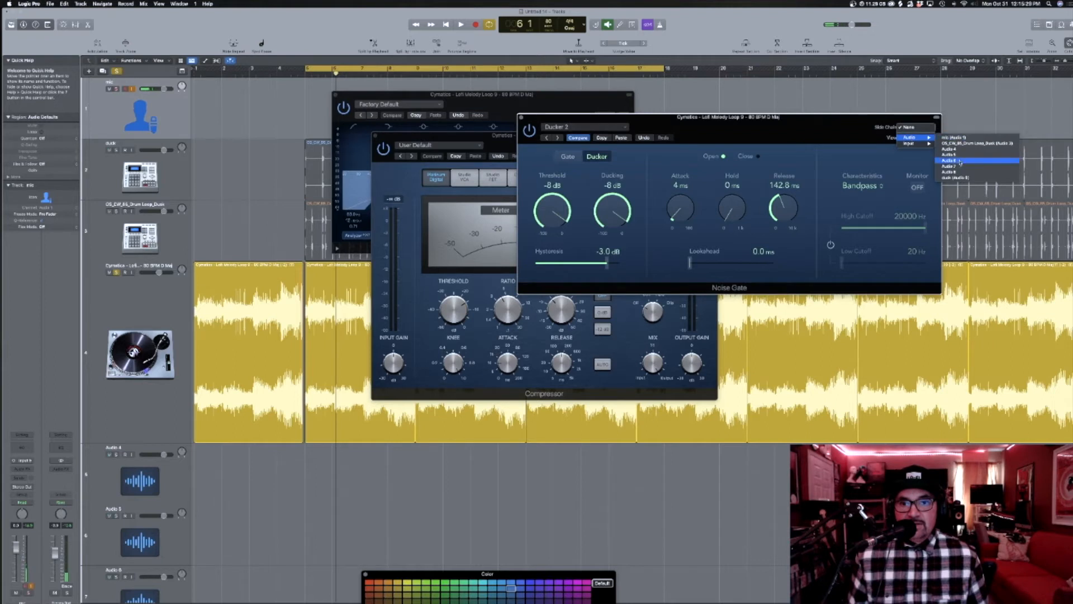
click(949, 177)
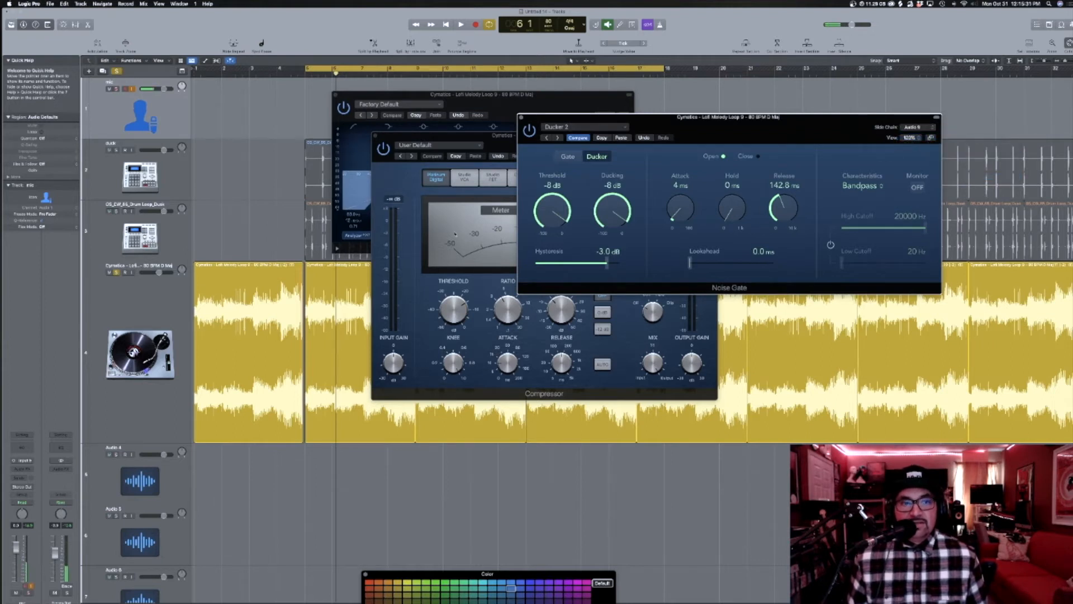
key(space)
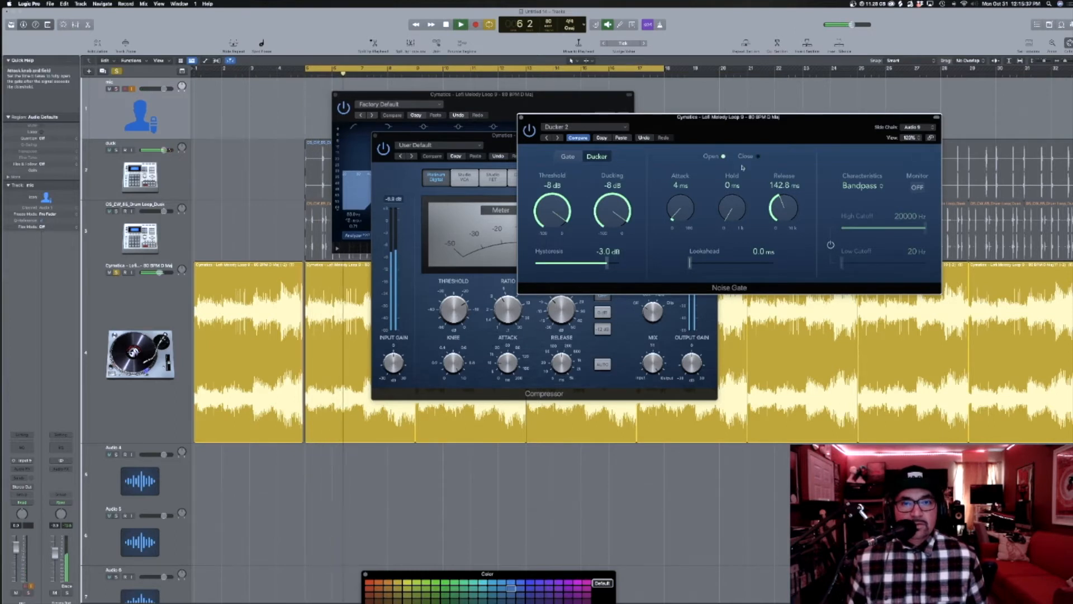
key(space)
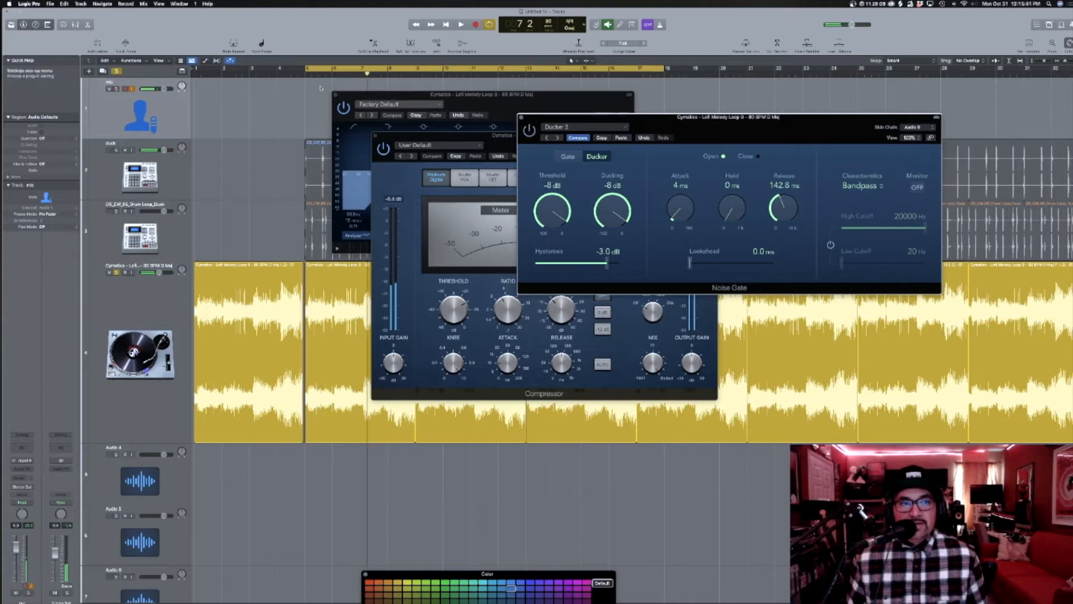
key(space)
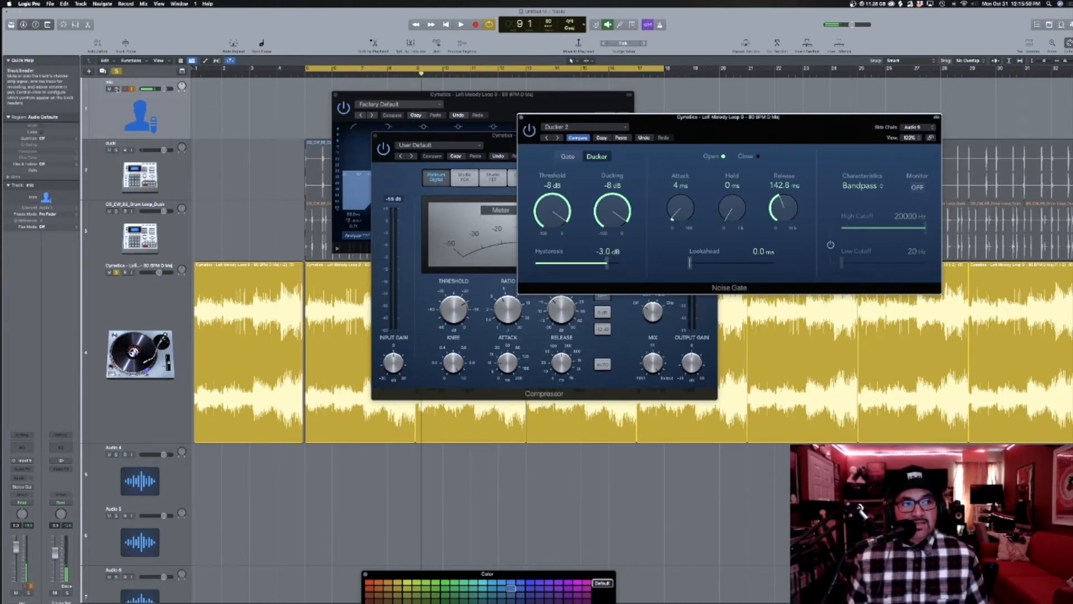
Clear all track solos and set the cycle range to about bars 3 to 19.
click(117, 150)
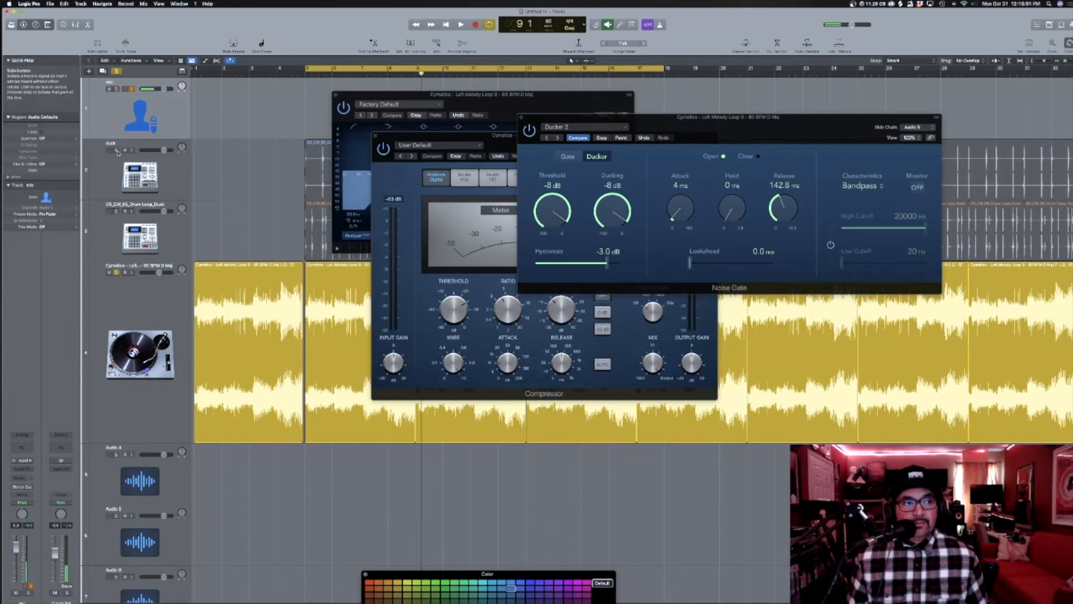
click(117, 73)
scroll(231, 71, down, 3)
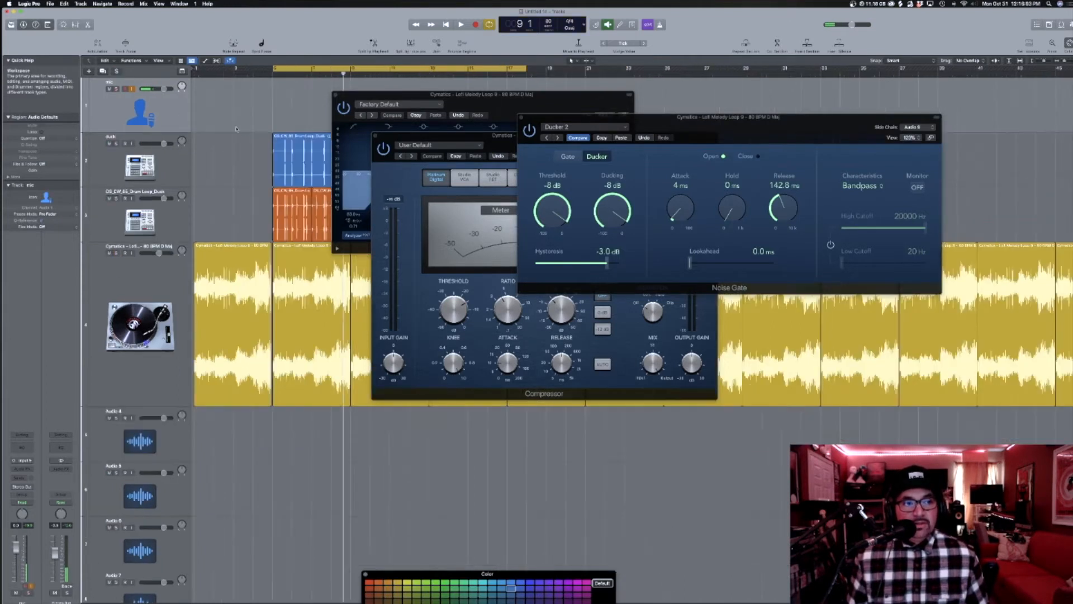
drag(231, 71, 520, 70)
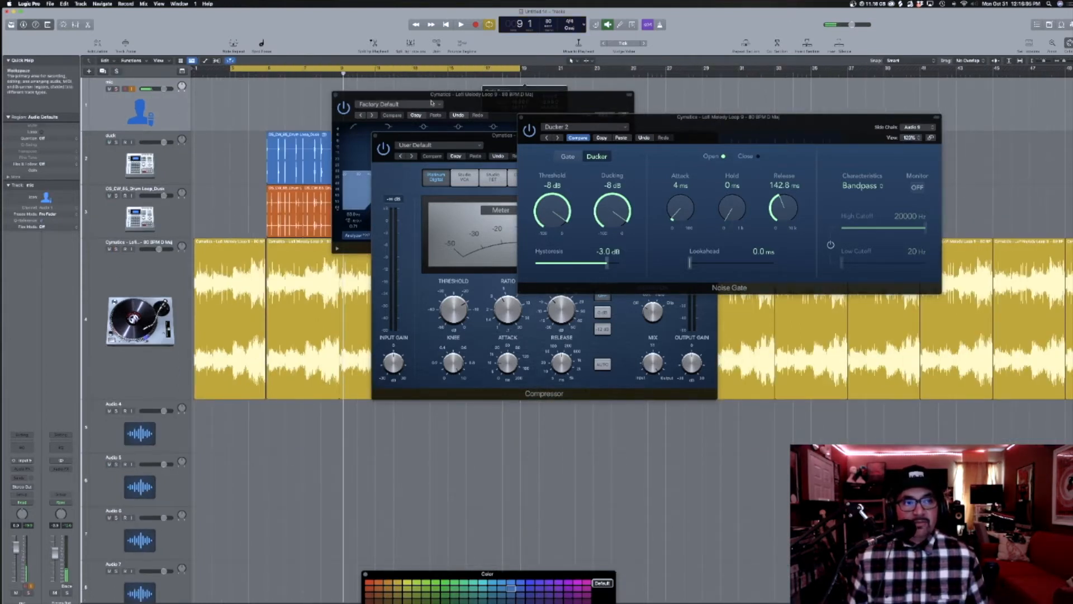
Close the Channel EQ and Compressor windows and move the Noise Gate window clear of the arrangement.
click(335, 95)
click(376, 135)
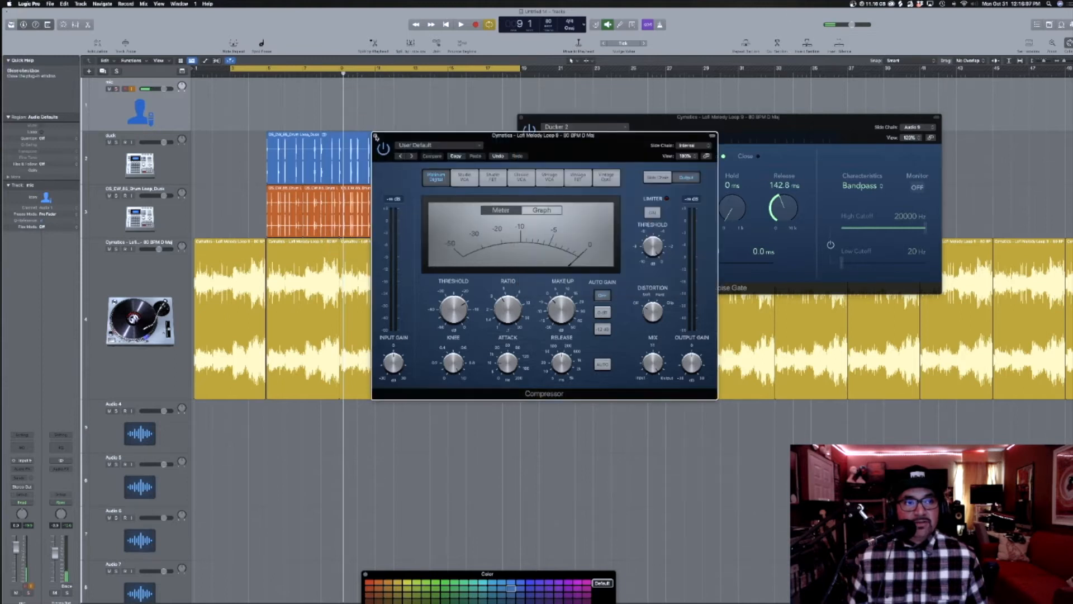
click(377, 136)
drag(526, 117, 676, 124)
Play the arrangement and slightly lower the drum loop track's volume fader.
key(space)
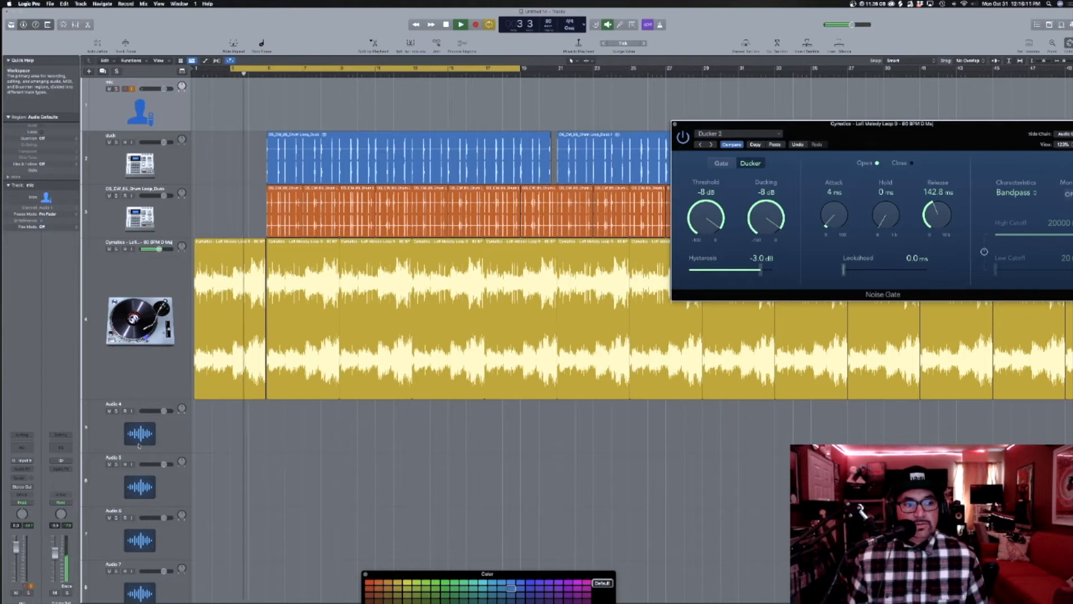
drag(62, 549, 63, 551)
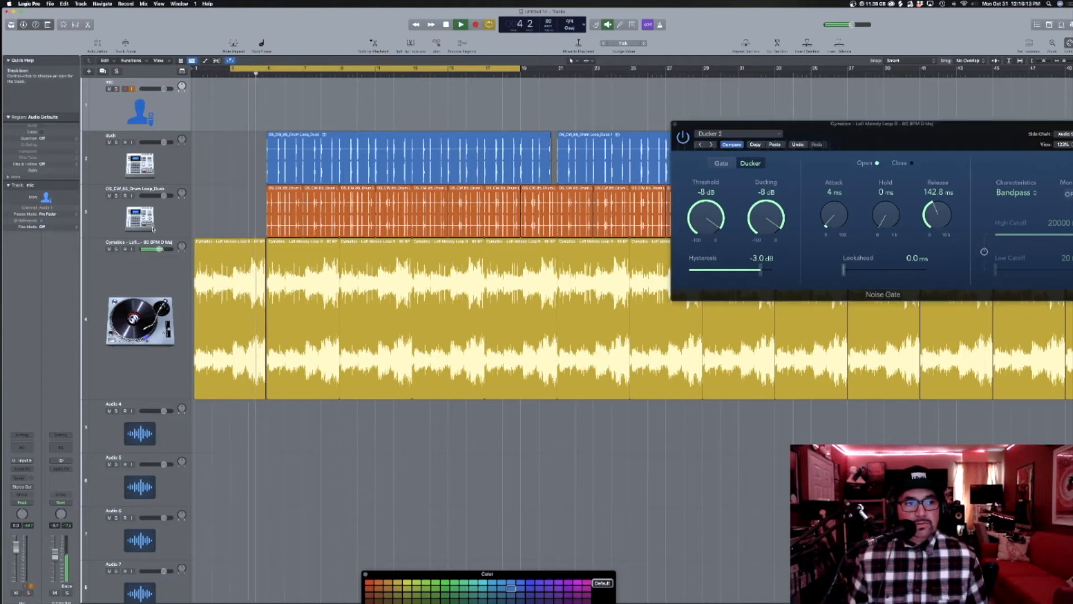
click(158, 183)
click(156, 206)
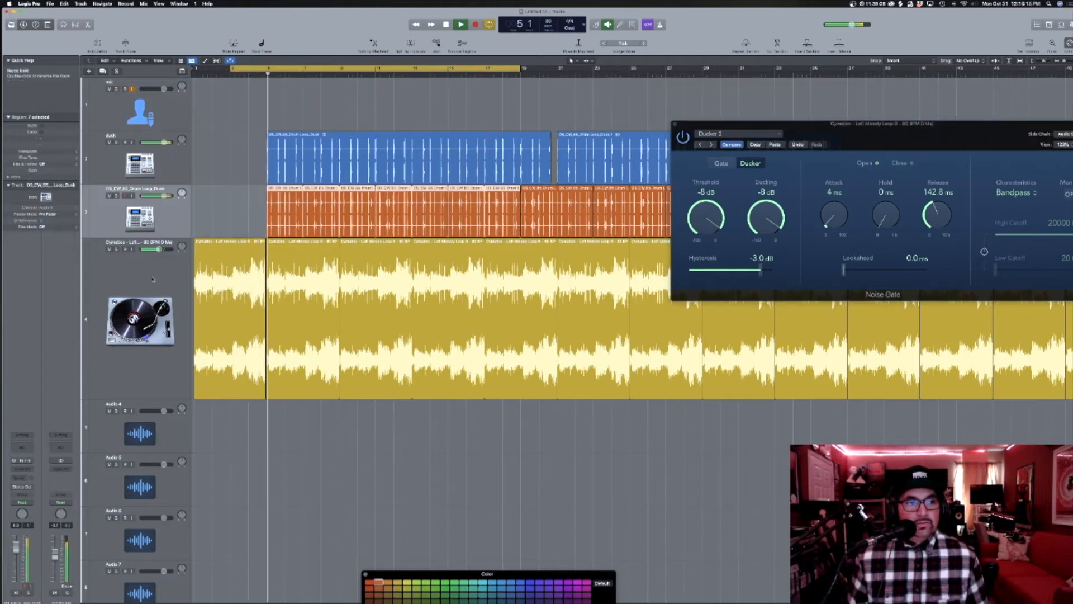
drag(17, 548, 16, 553)
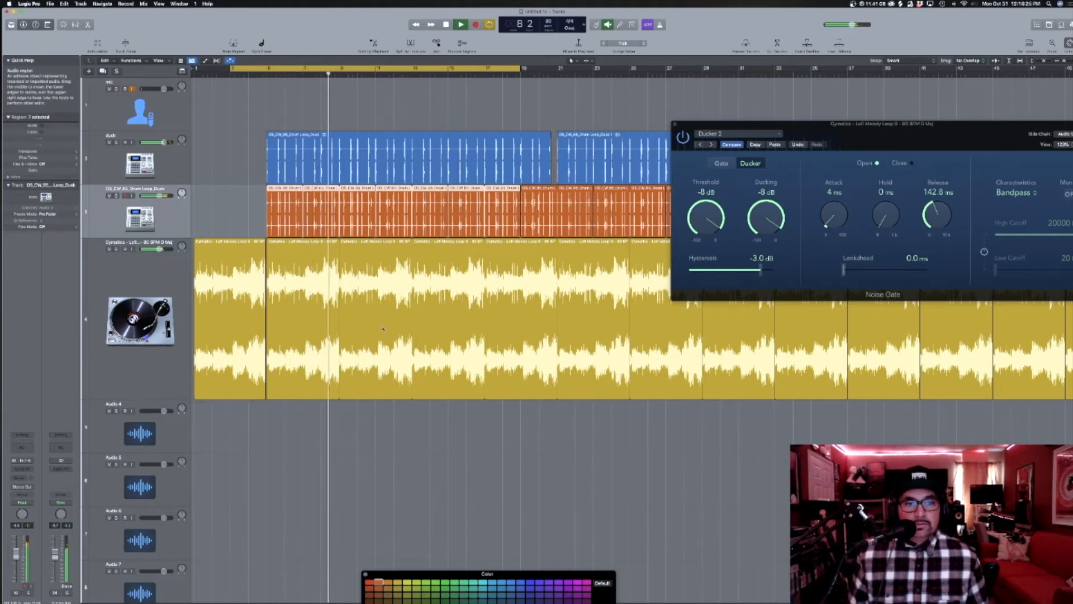
Add a new empty track with duplicate settings beneath the drum loop track and extend the cycle range to about bar 44.
key(space)
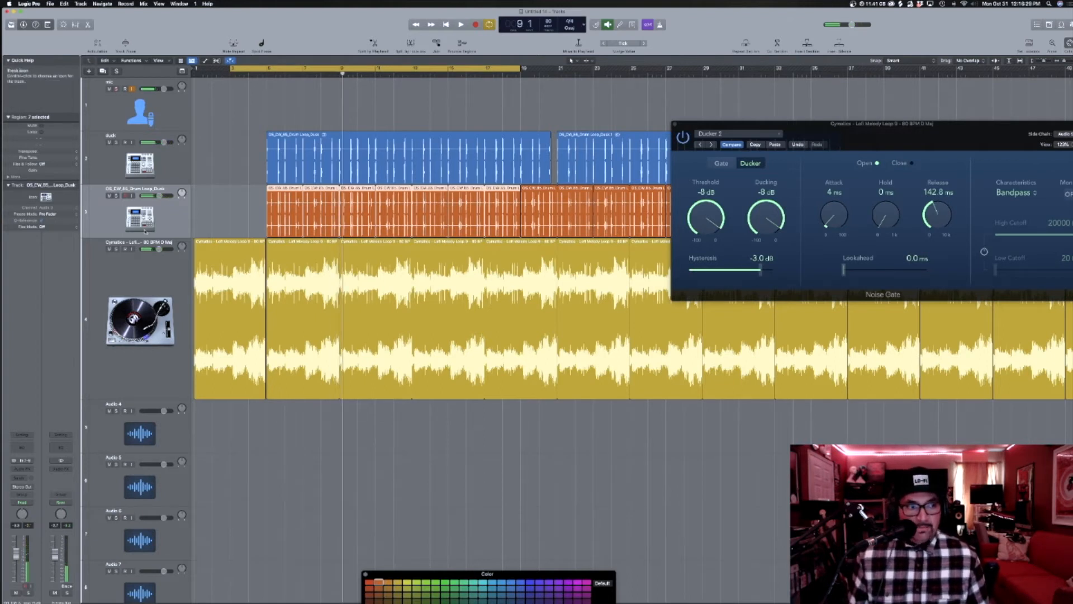
key(super+d)
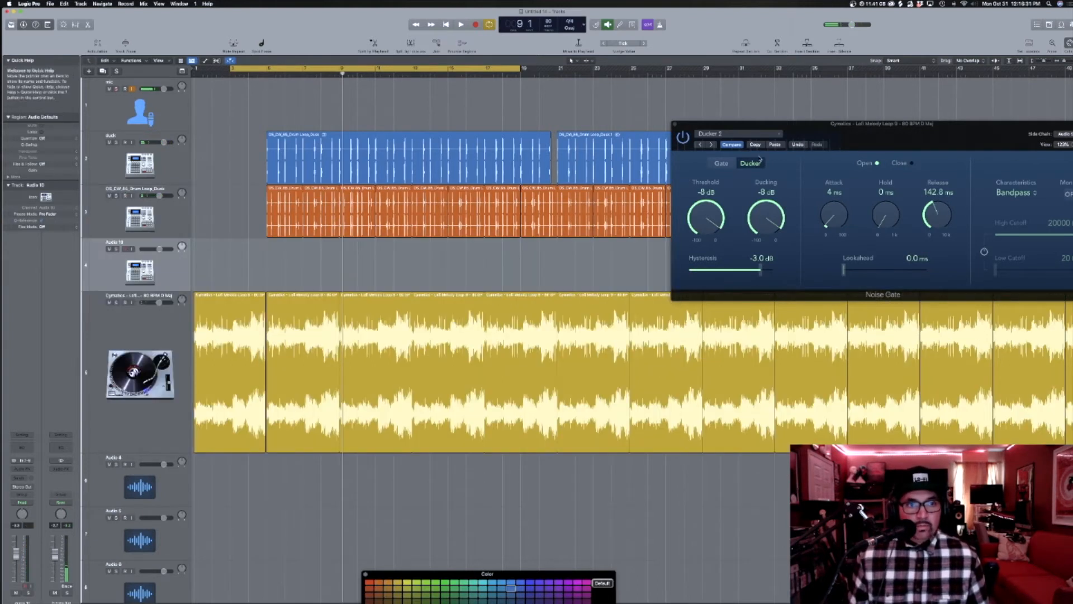
drag(745, 125, 721, 155)
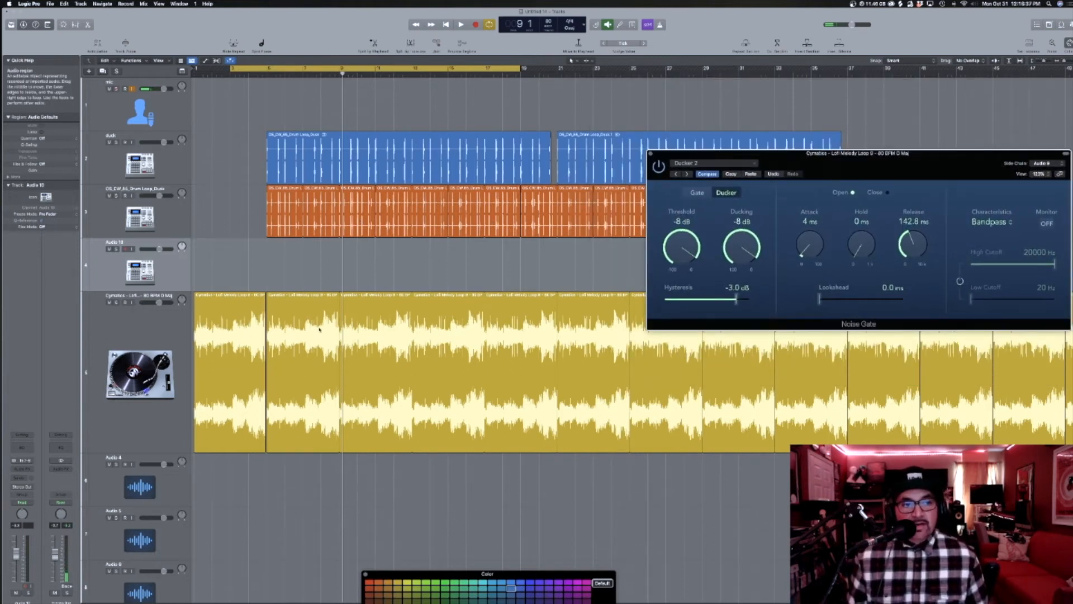
scroll(313, 312, down, 1)
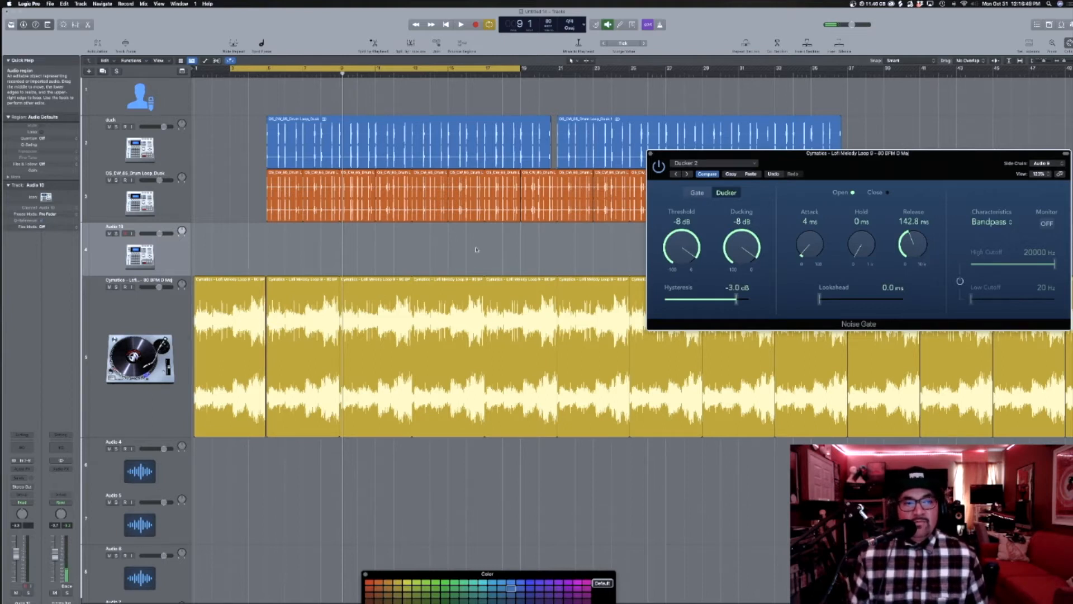
drag(521, 68, 970, 69)
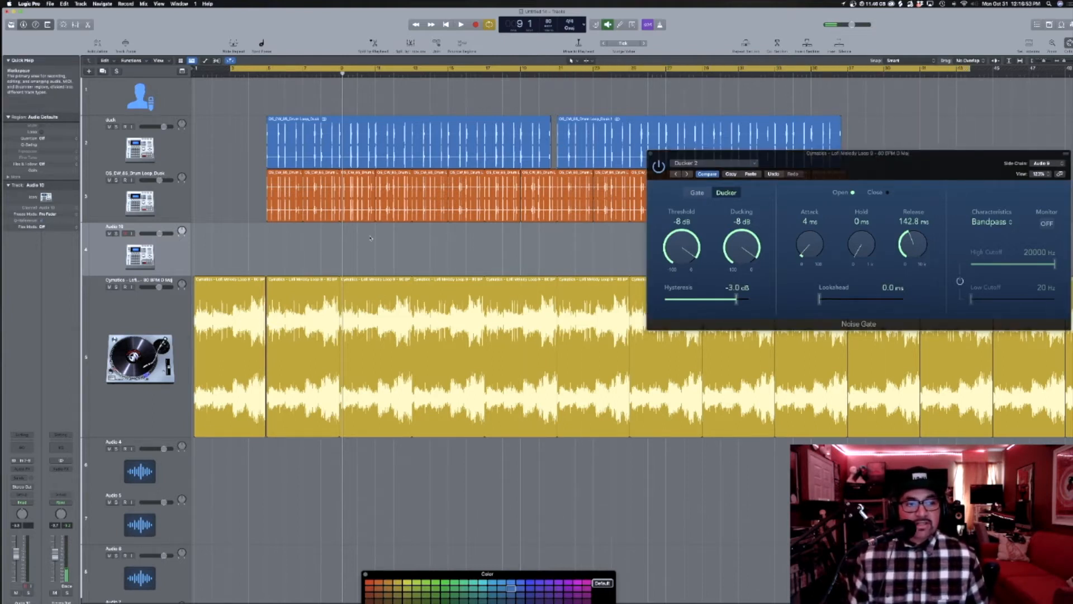
Split the drum loop region with the Scissors tool at 12 2 1 1 and one beat further on to isolate a single hit.
click(161, 196)
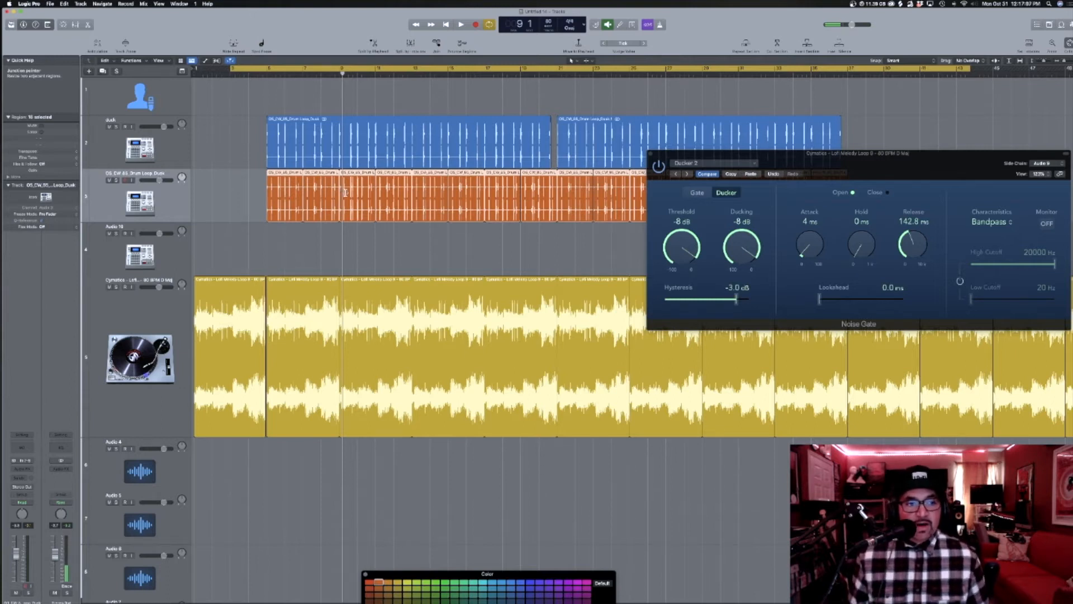
drag(446, 260, 359, 168)
scroll(617, 166, down, 3)
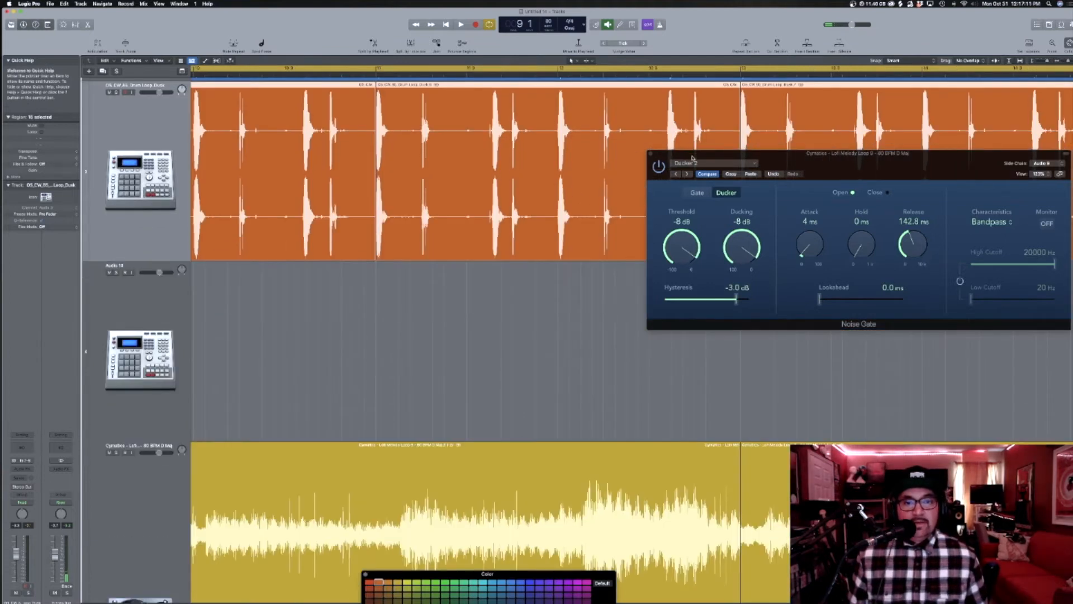
drag(693, 158, 844, 169)
key(t)
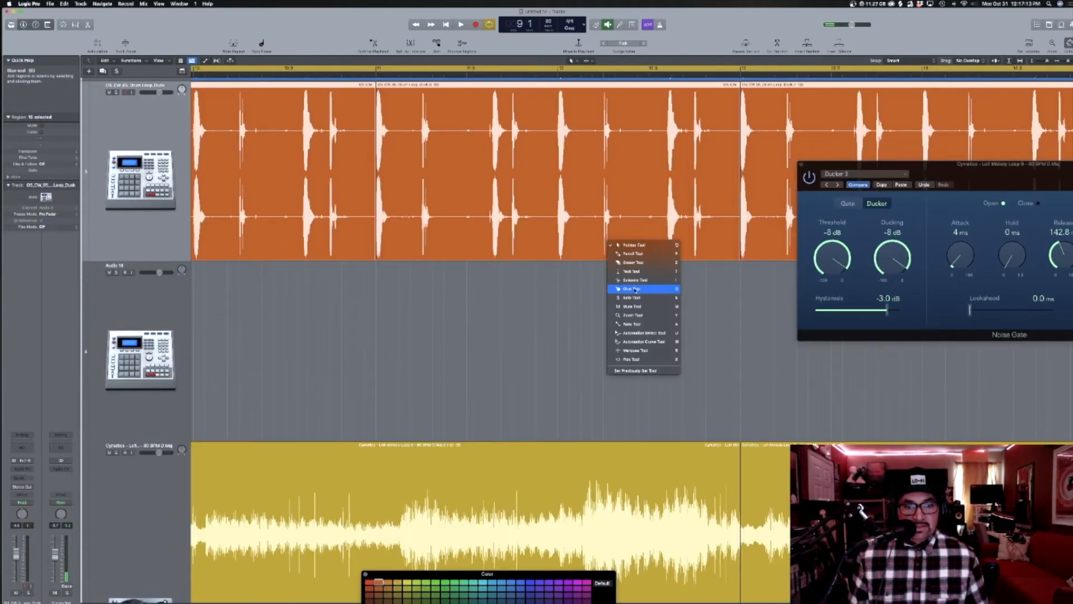
click(635, 280)
click(604, 209)
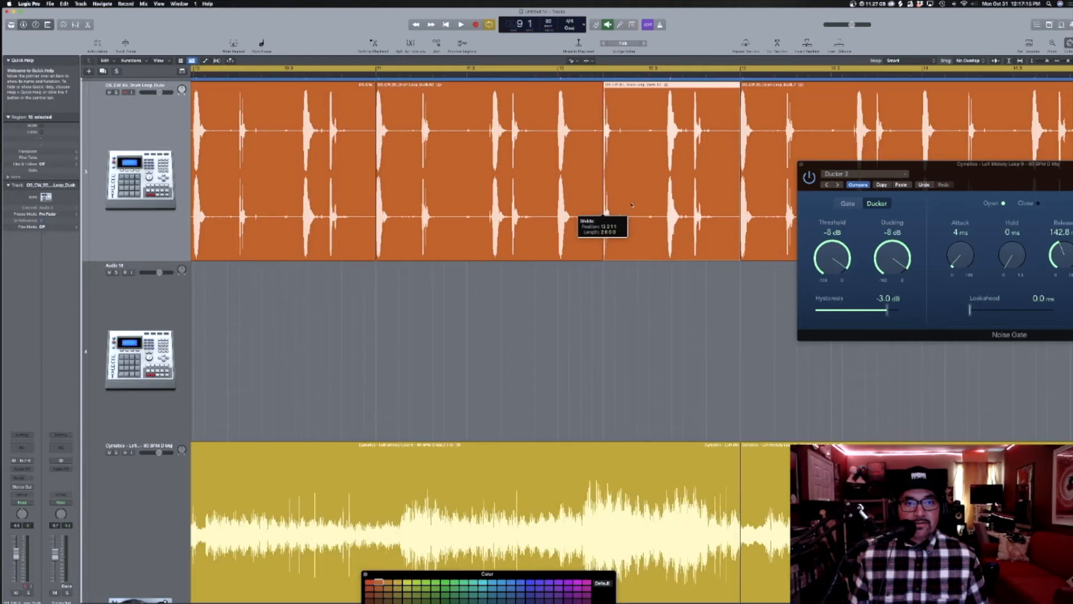
Copy the one-beat drum slice straight down onto the new empty track at 12 2 1 1.
drag(633, 207, 628, 292)
key(t)
key(t)
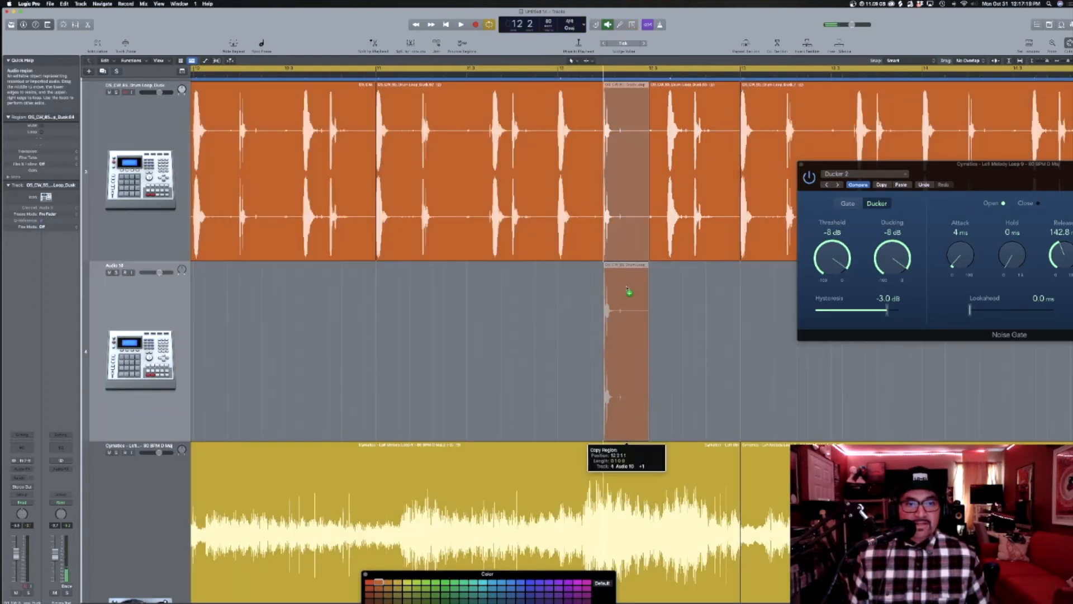
Solo the new track, play the copied drum slice from bar 12, and close the Noise Gate window.
click(117, 272)
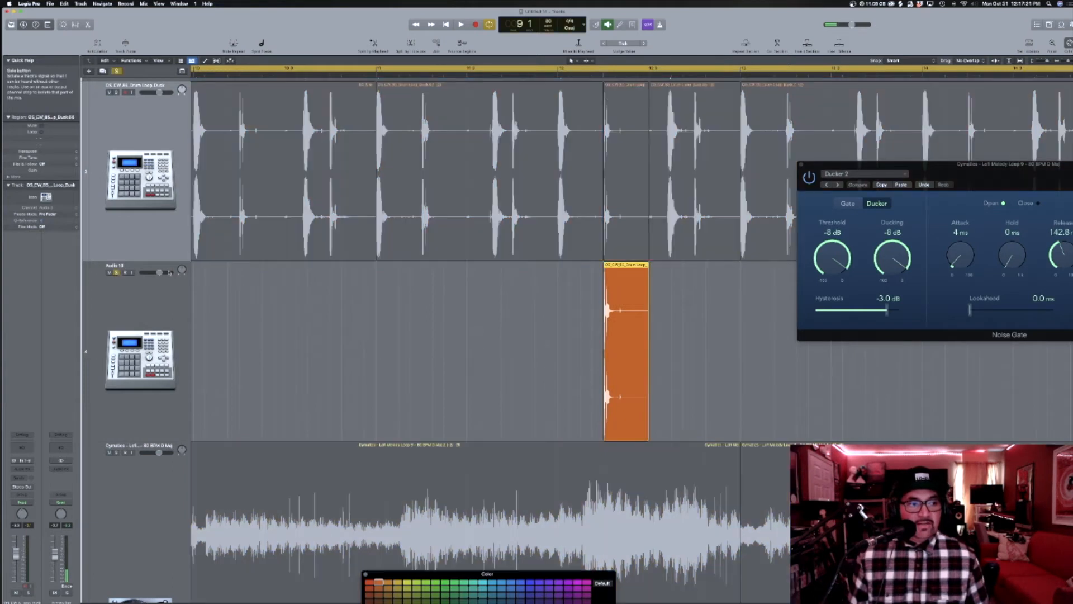
click(593, 74)
key(space)
key(super+Up)
key(super+Up)
key(super+Up)
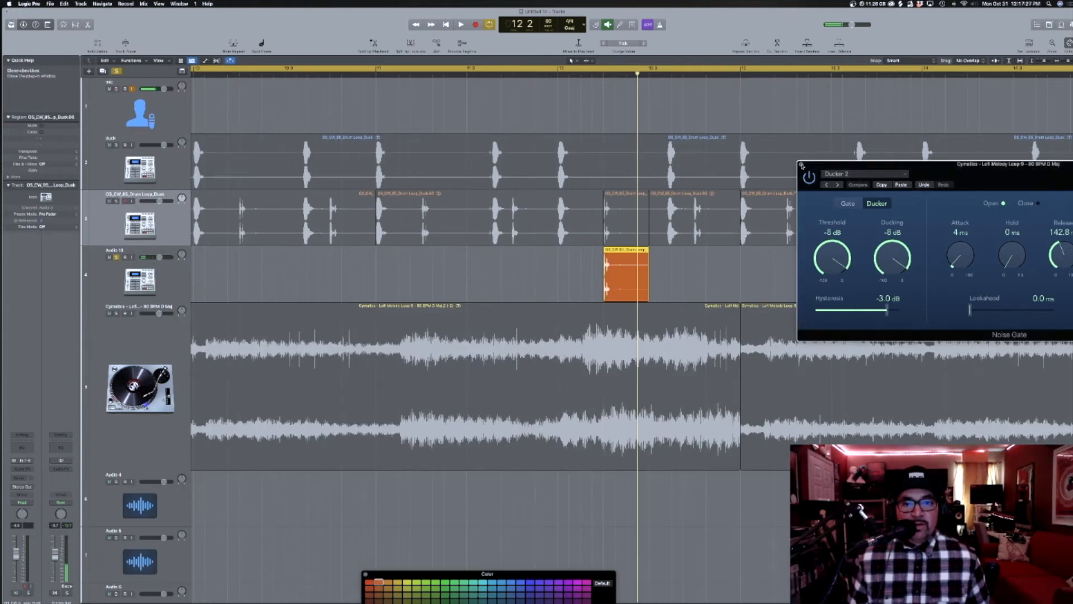
click(801, 165)
Add a Channel EQ to the drum slice's track and roll off its lows and extreme highs with the low-cut and high-cut bands.
key(super+Left)
key(super+Left)
key(super+Left)
key(super+Up)
key(super+Left)
key(super+Up)
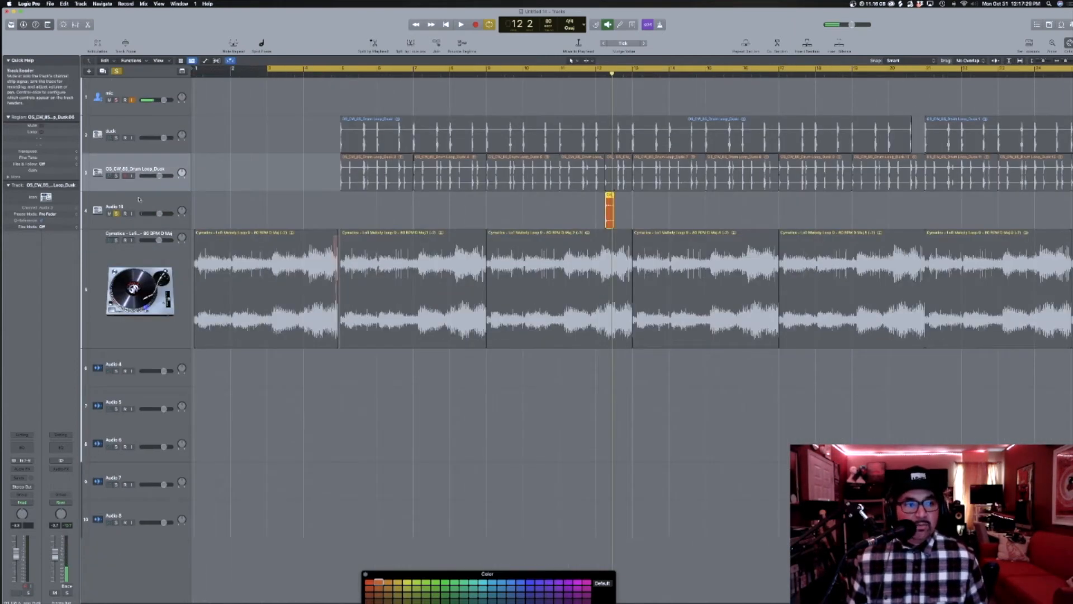
click(591, 210)
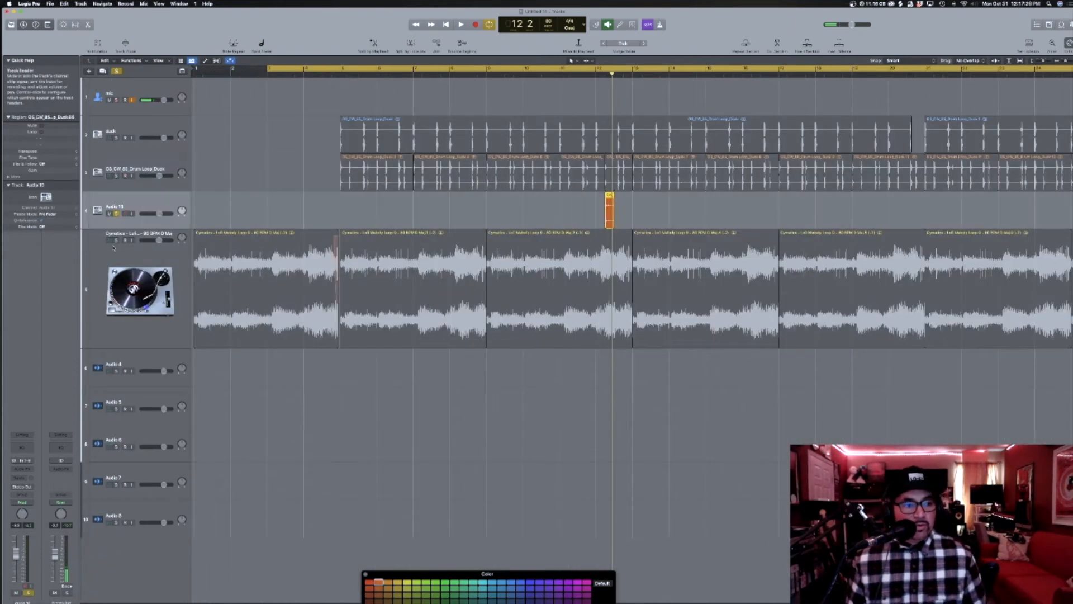
click(22, 449)
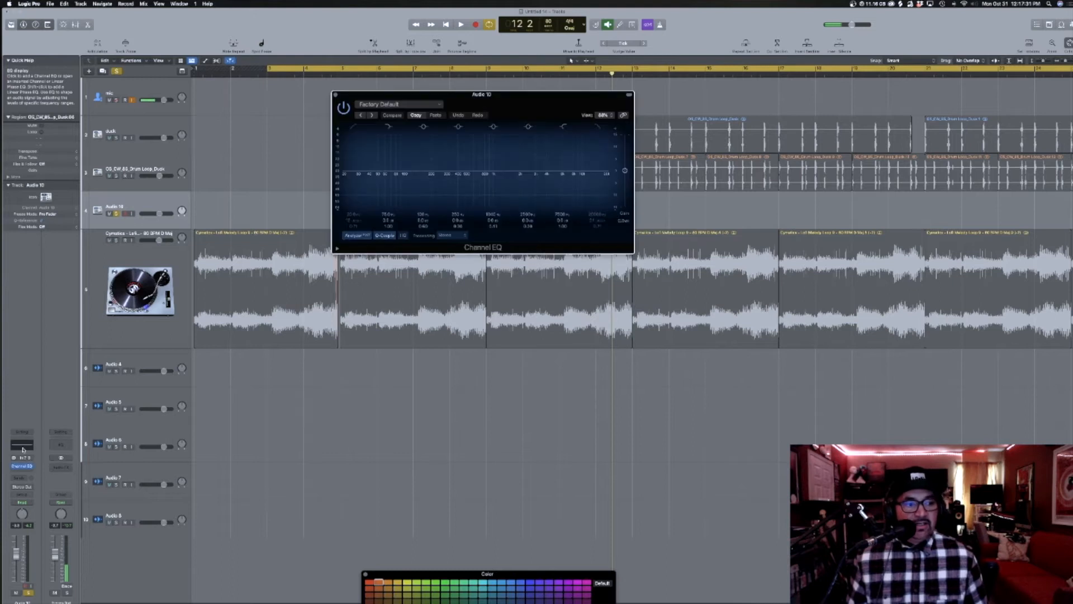
click(362, 175)
click(607, 184)
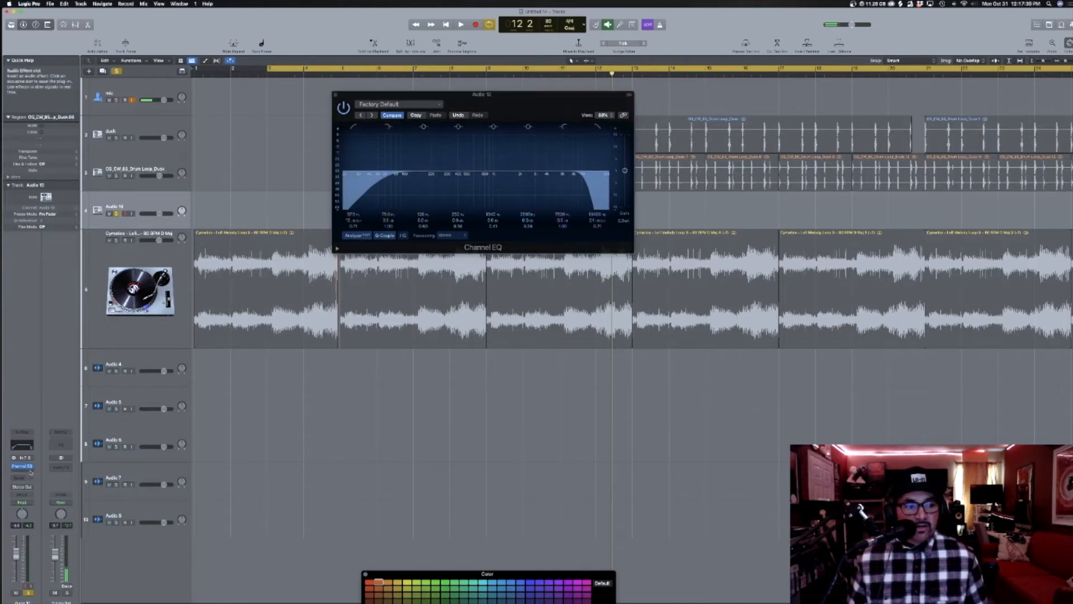
Insert a ChromaVerb reverb after the Channel EQ, load its Clap preset, and show the reverb's detail settings.
click(30, 473)
mouse_move(41, 540)
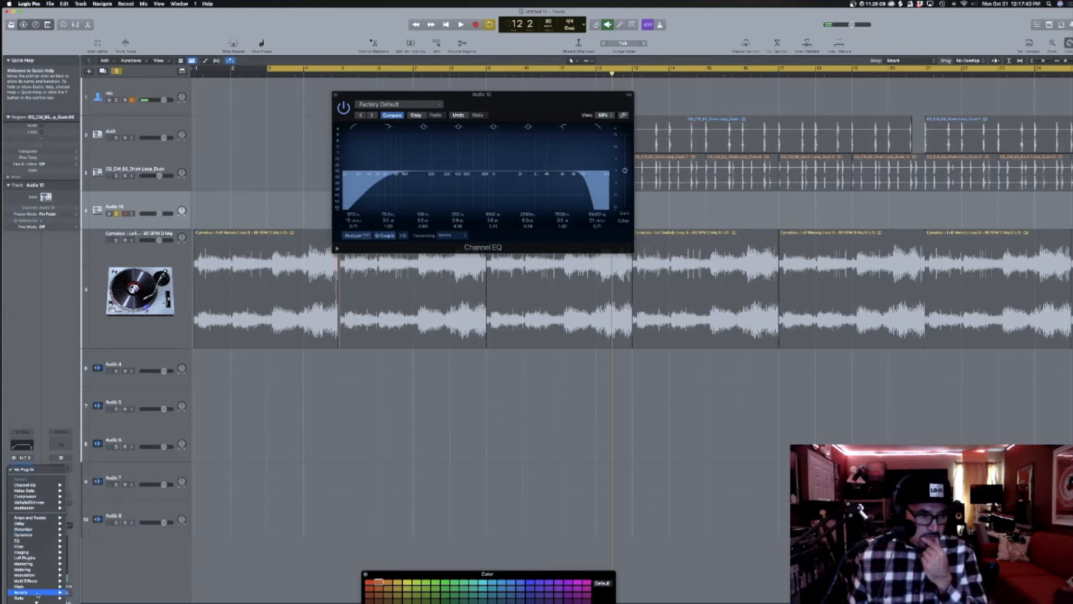
mouse_move(28, 592)
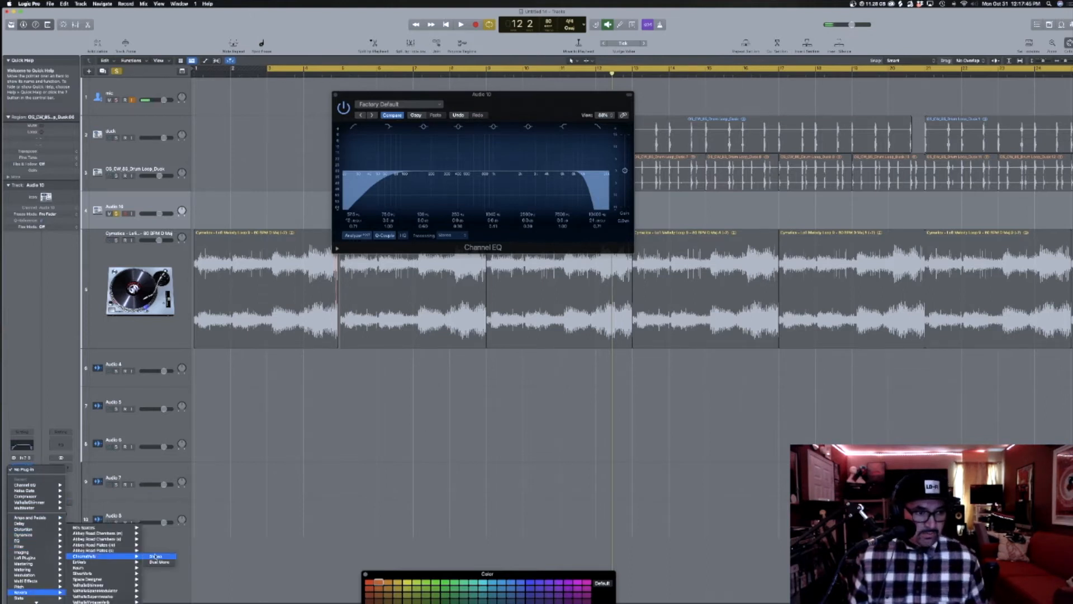
click(156, 556)
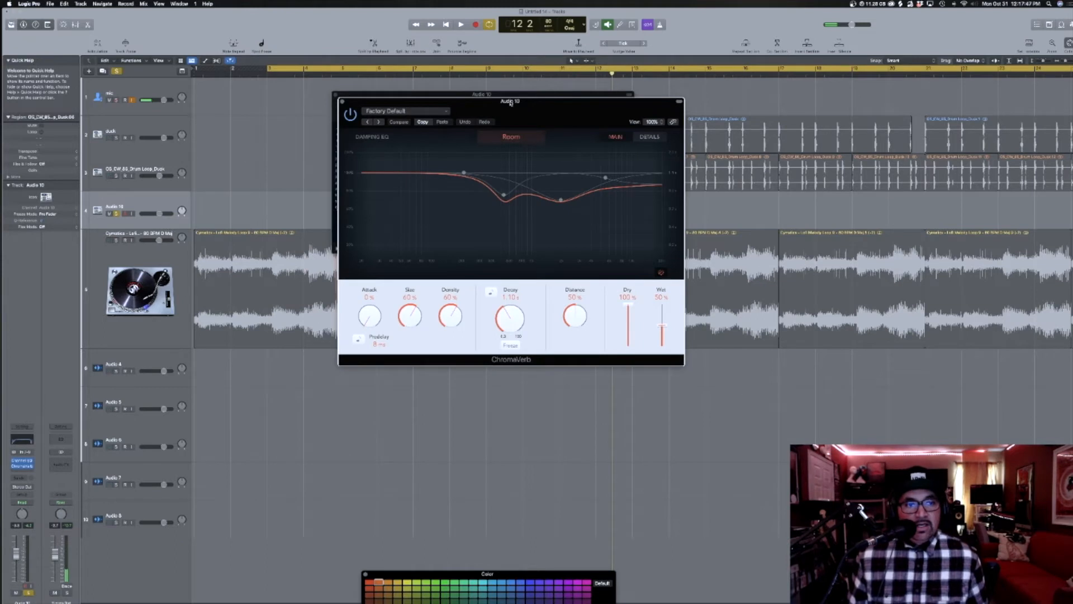
click(395, 110)
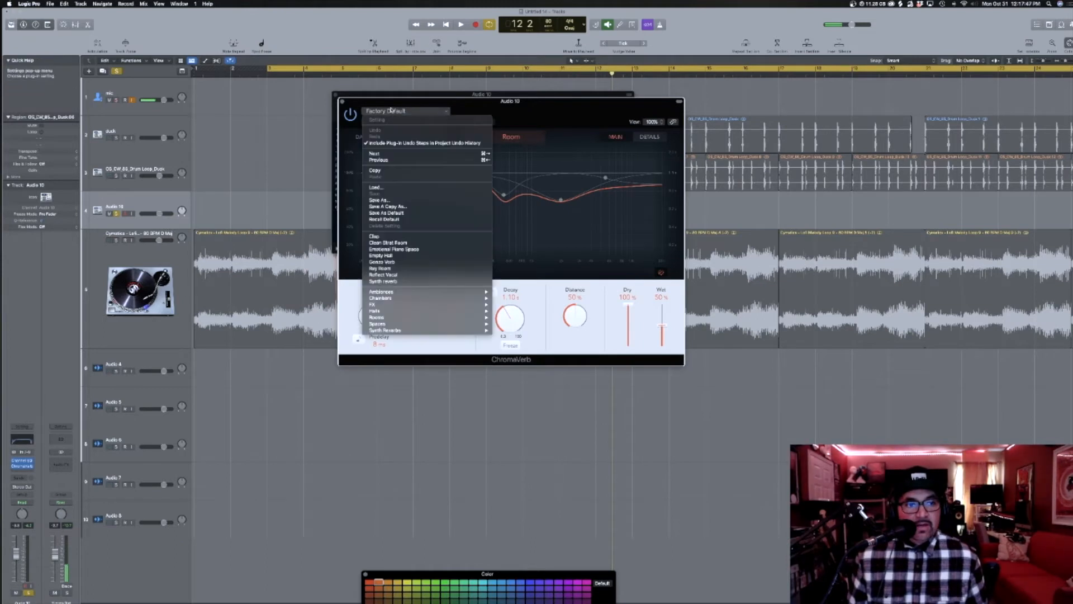
click(390, 237)
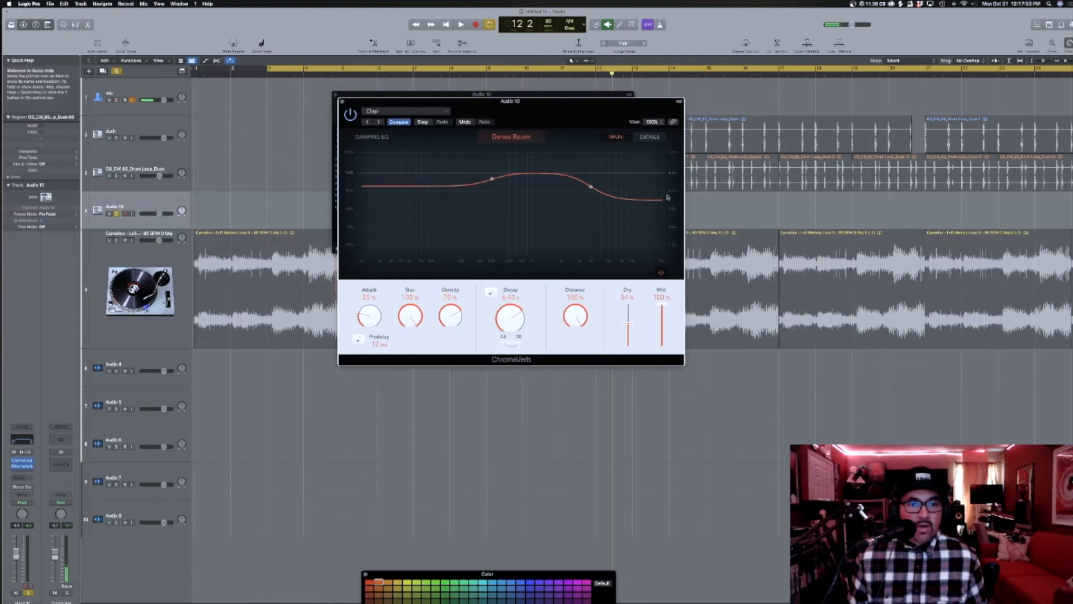
click(647, 139)
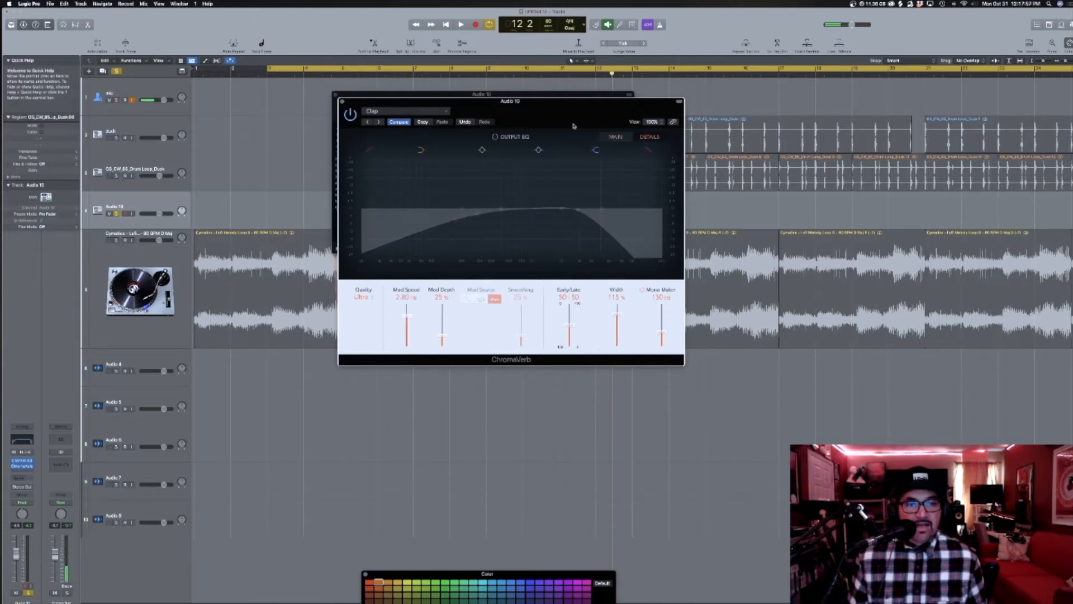
drag(556, 105, 635, 114)
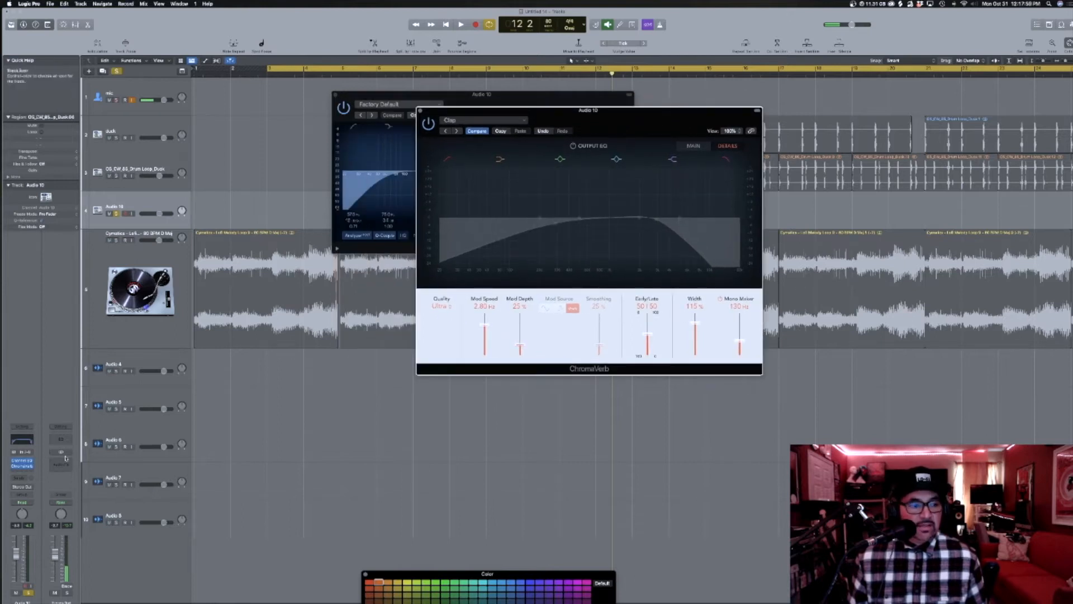
Lower the drum slice track's volume fader, clear its solo, and close the ChromaVerb and Channel EQ windows.
drag(17, 557, 16, 564)
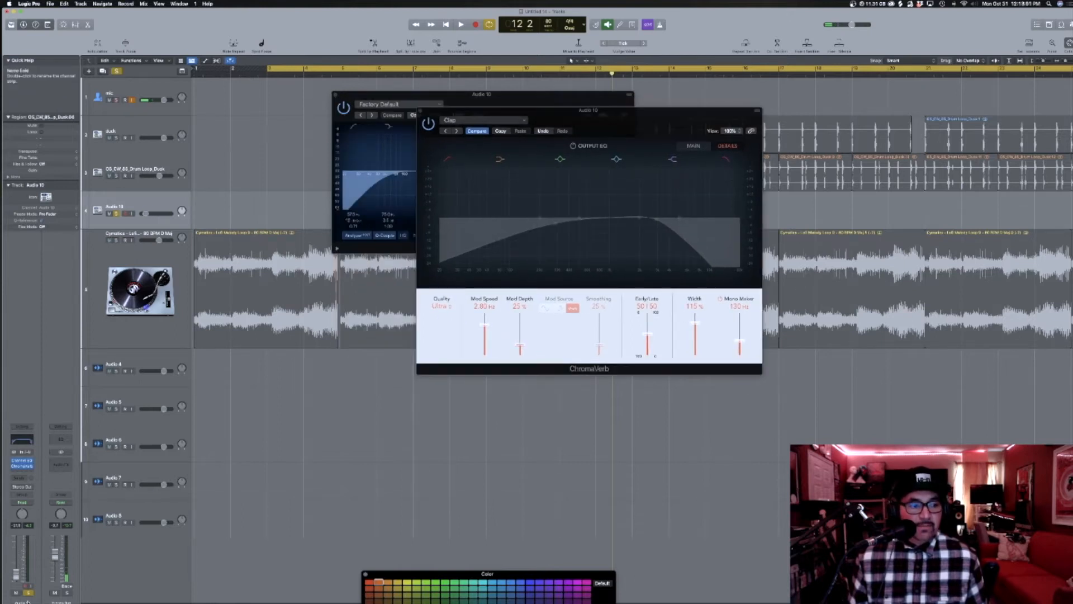
click(28, 592)
click(421, 112)
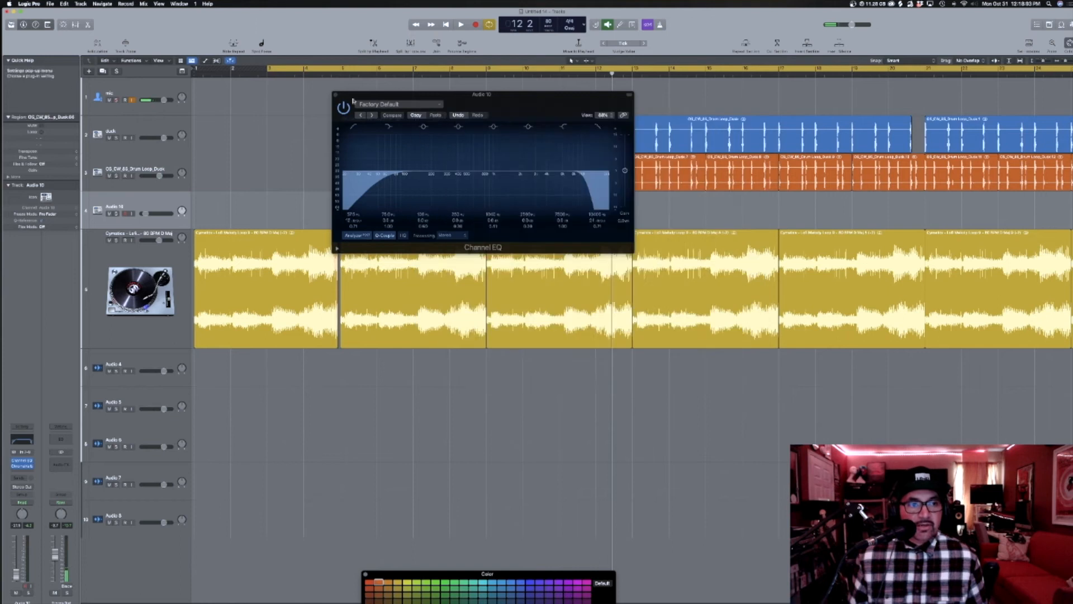
click(335, 95)
Move the drum slice to the last beat of bar 12 during playback and replay the passage from there.
double_click(493, 74)
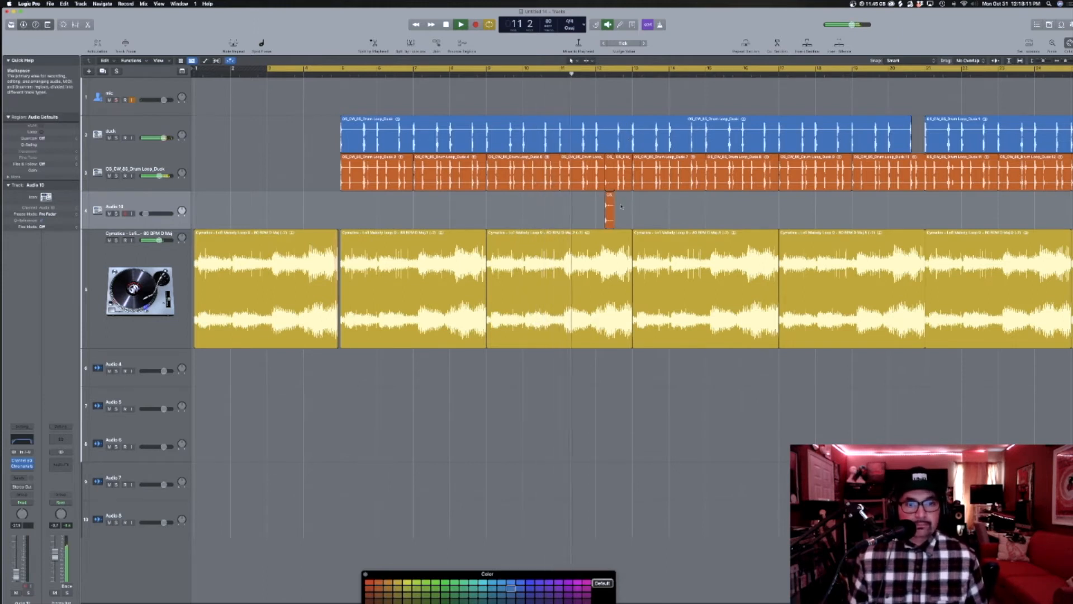
drag(609, 208, 625, 207)
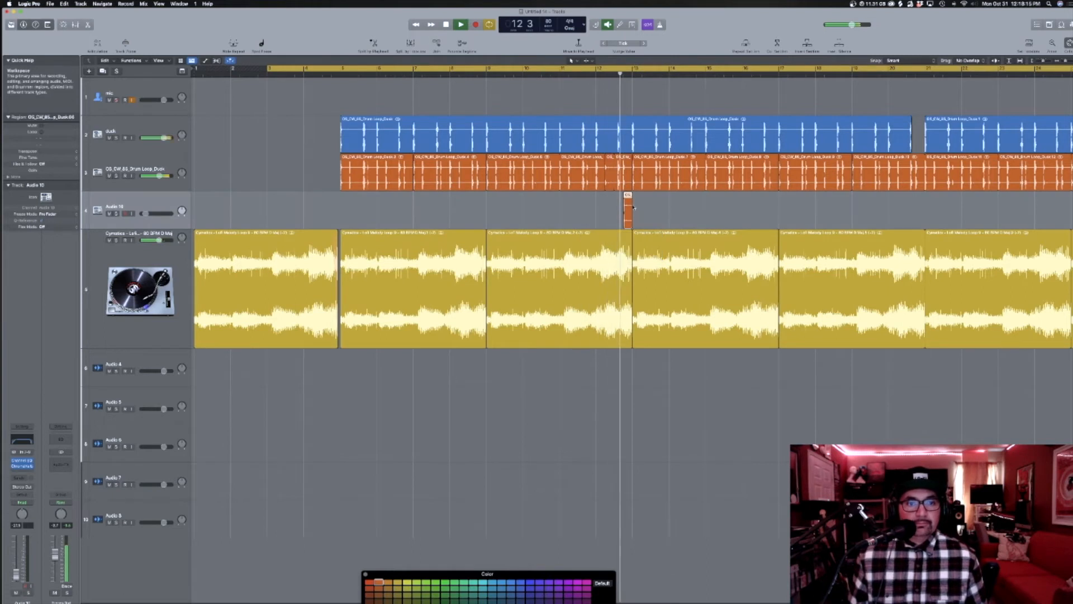
key(space)
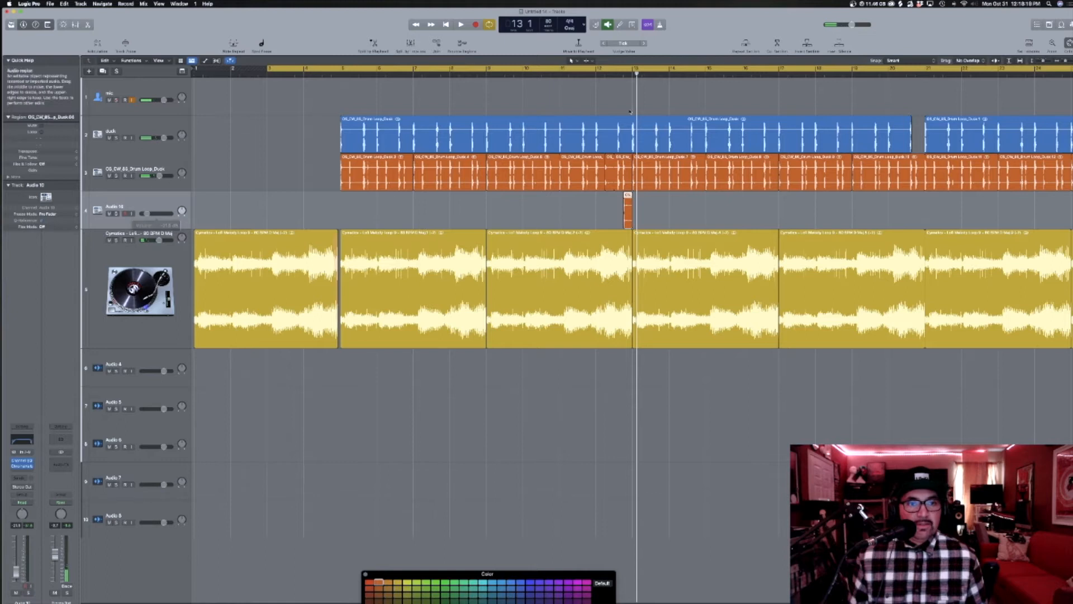
click(624, 73)
key(space)
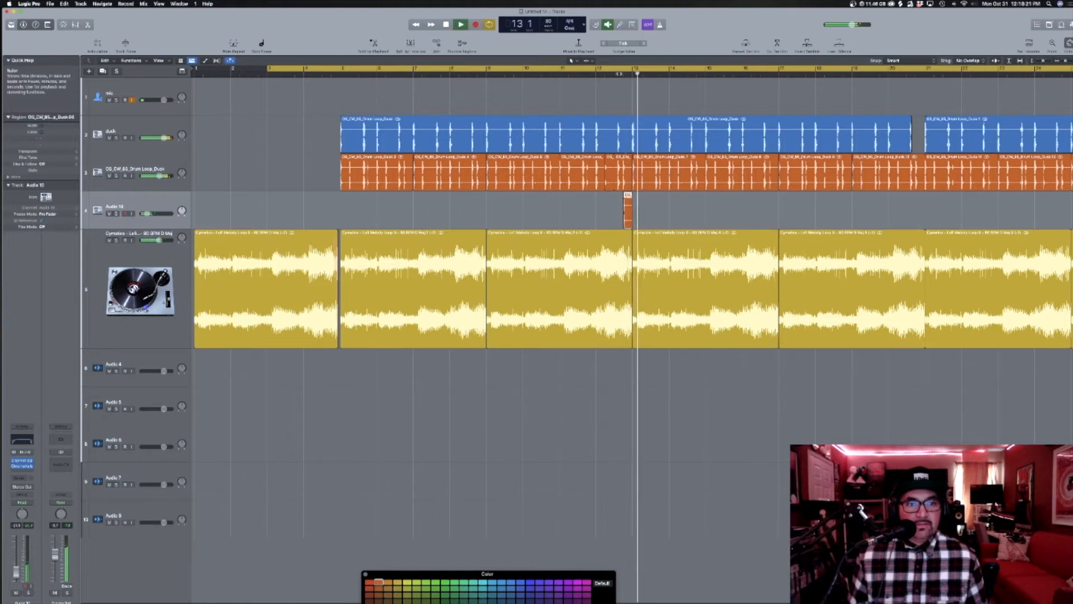
key(space)
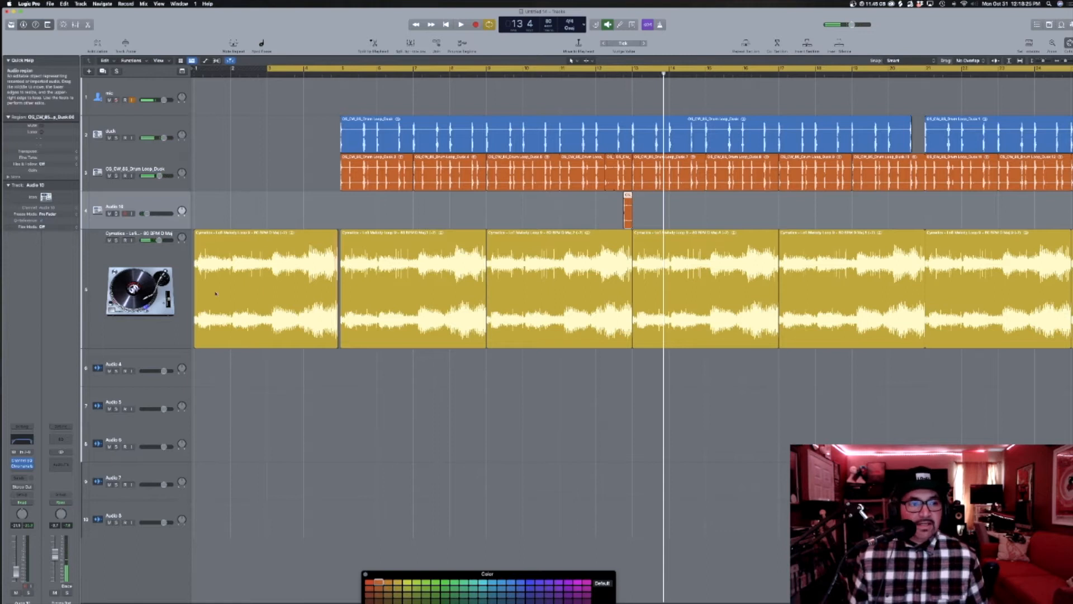
Shorten the ChromaVerb decay to 1.70 s, move its window below the drum tracks, and replay from the end of bar 12.
click(24, 466)
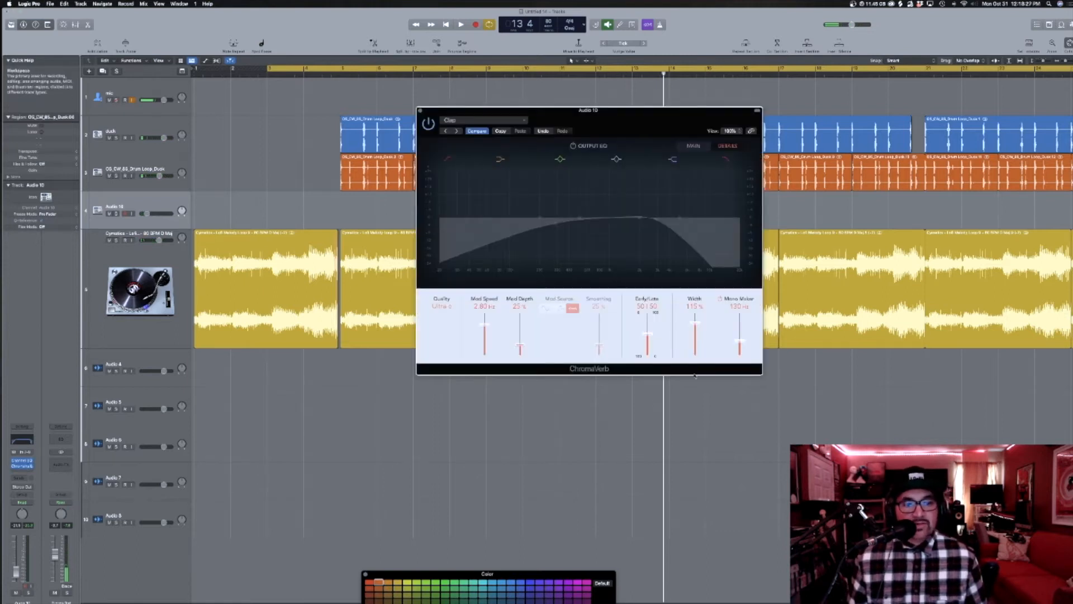
click(698, 150)
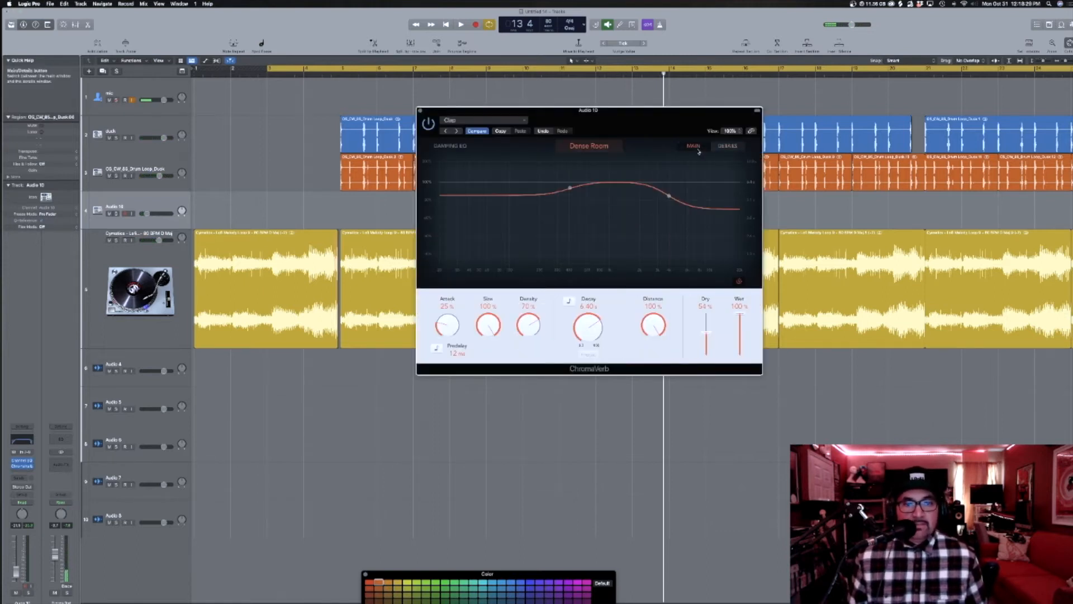
drag(585, 323, 584, 330)
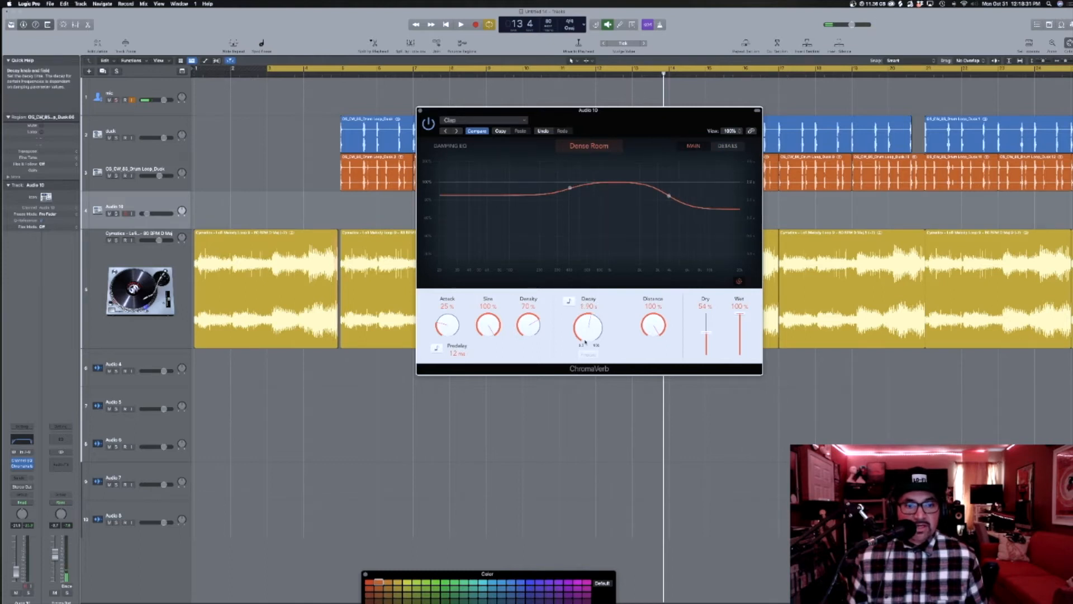
drag(631, 111, 624, 263)
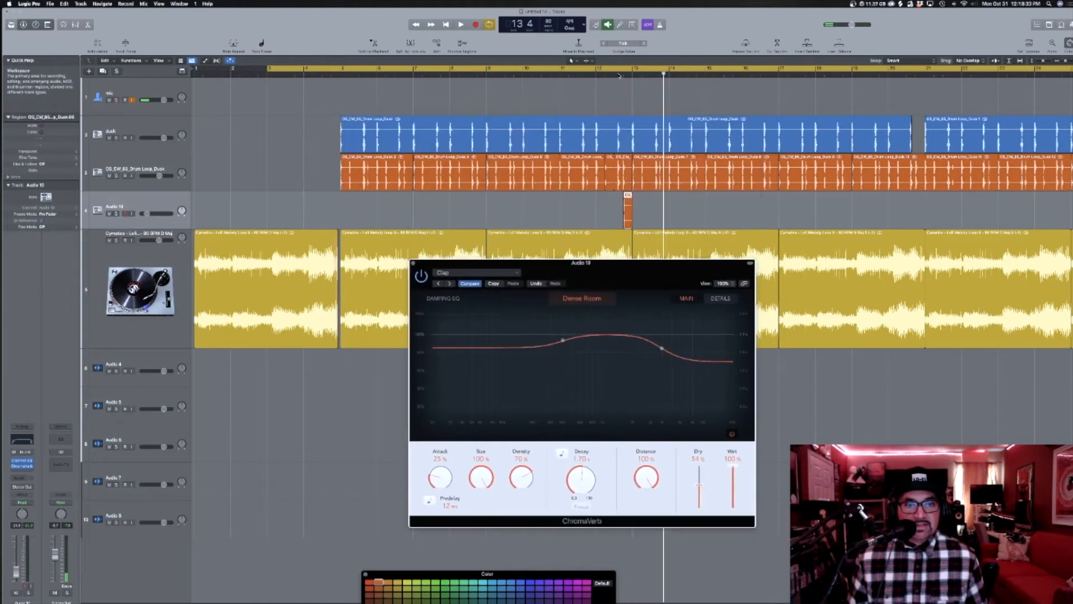
click(619, 71)
key(space)
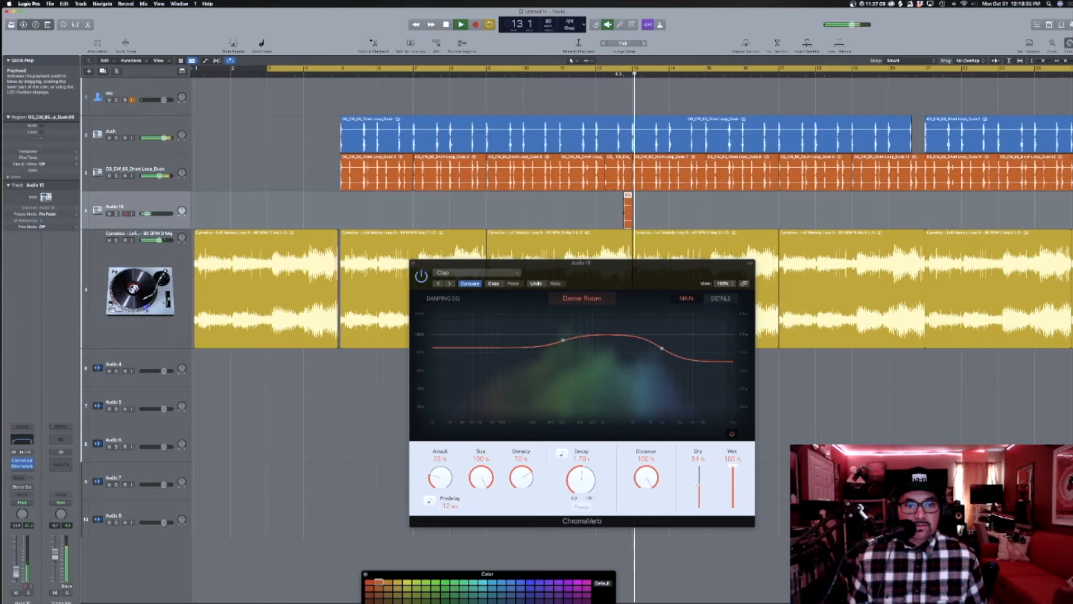
Set the ChromaVerb decay to 2.30 s, replay from the last beat of bar 12, and close the reverb window.
key(space)
drag(586, 478, 584, 474)
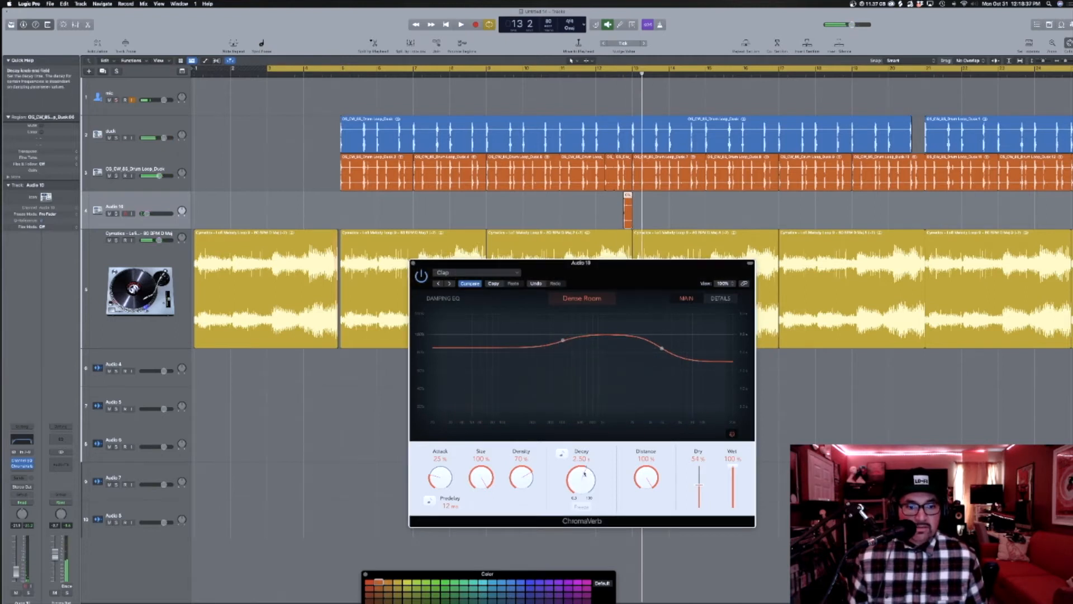
click(621, 76)
key(space)
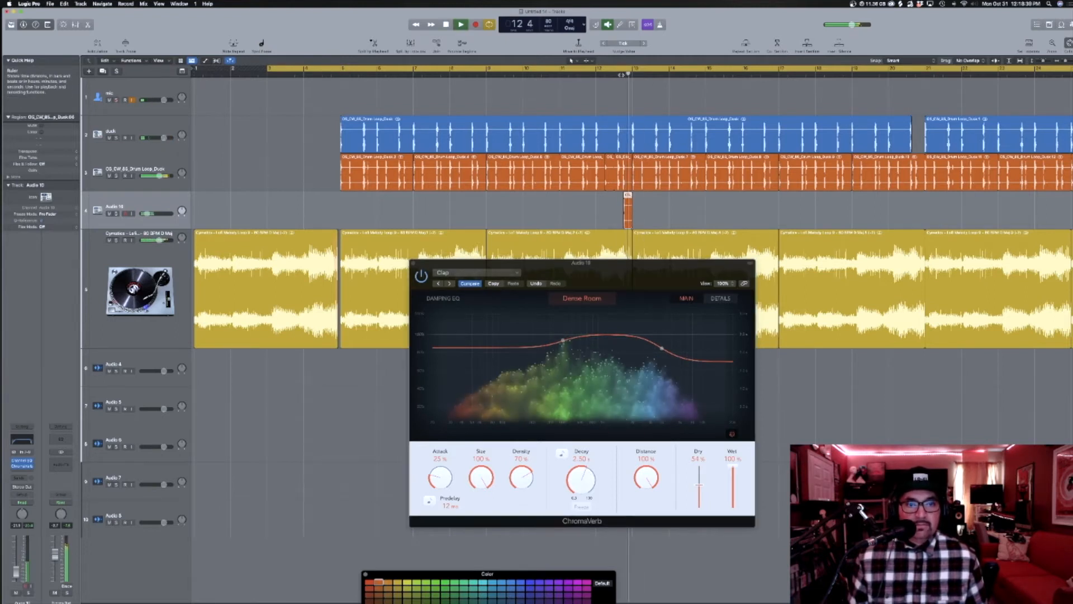
key(space)
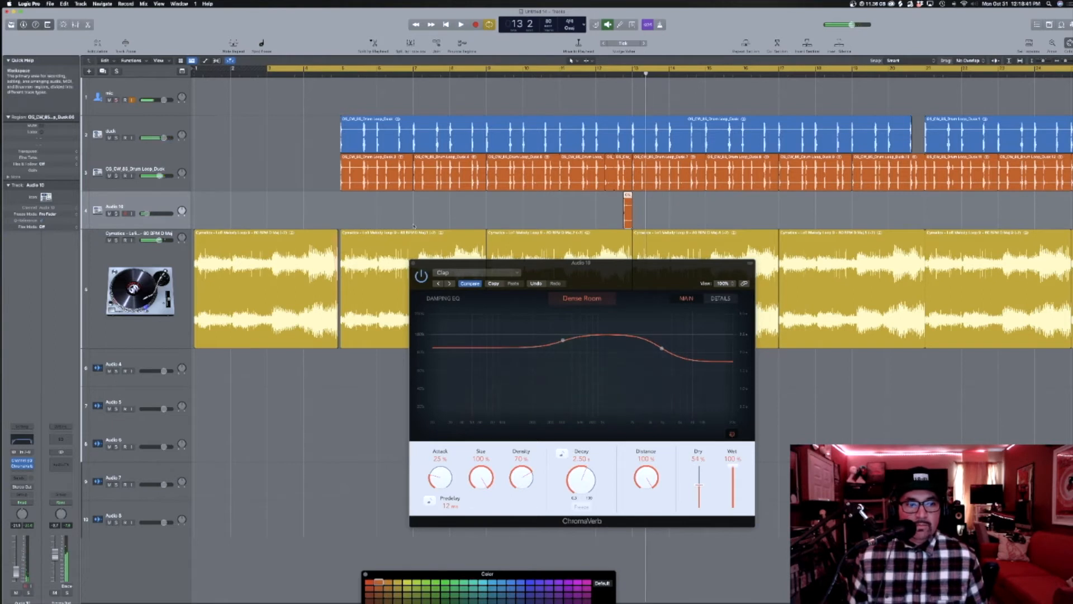
click(415, 262)
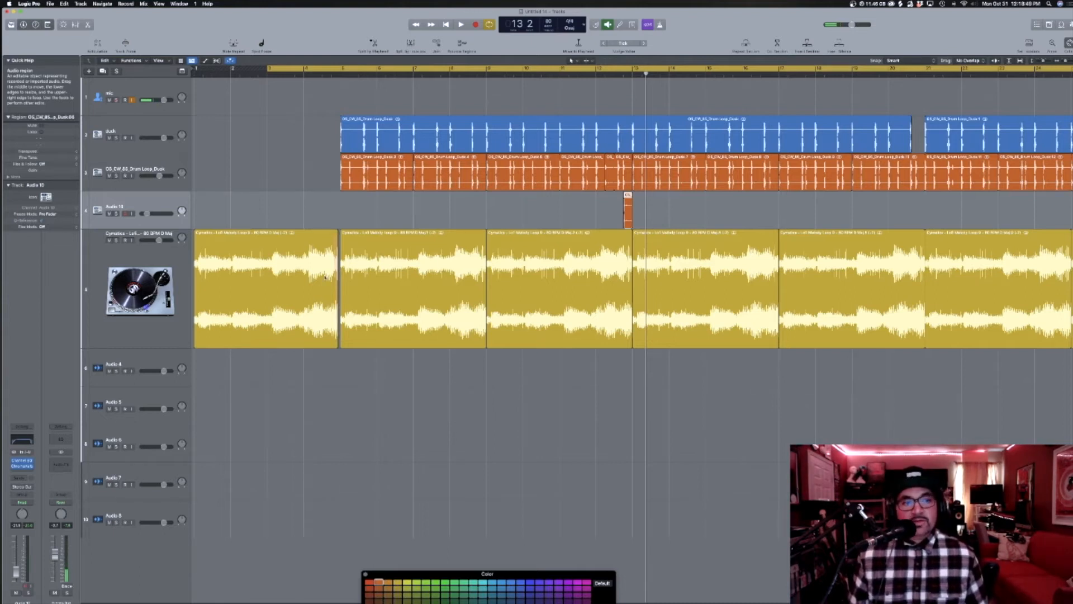
Replace the melody region at bars 9–12 with a copy of the first melody region and replay from bar 12.
click(289, 255)
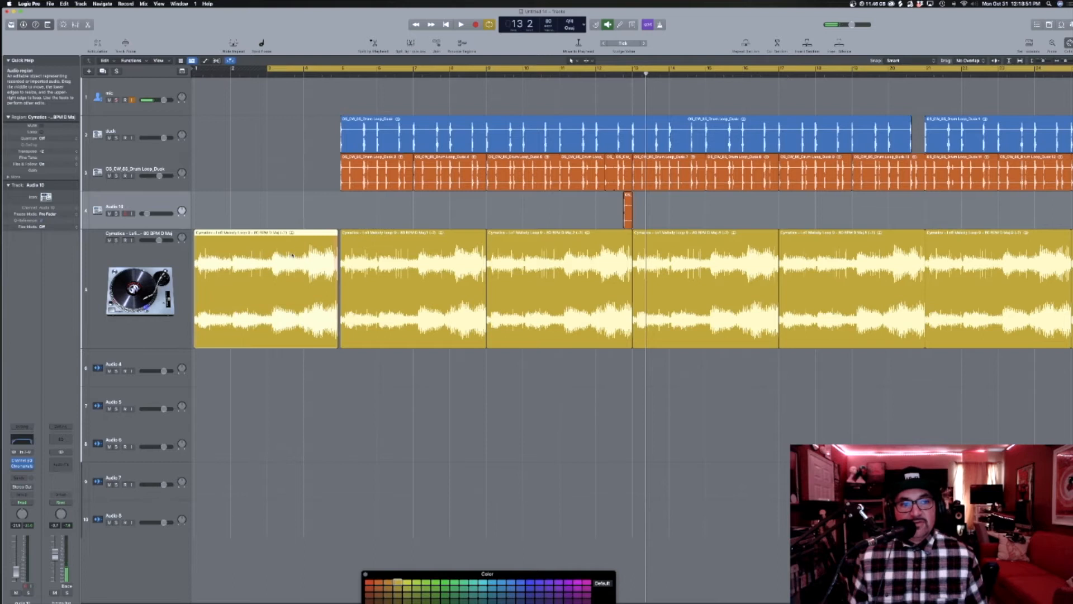
click(526, 255)
key(Delete)
drag(282, 268, 575, 276)
double_click(593, 76)
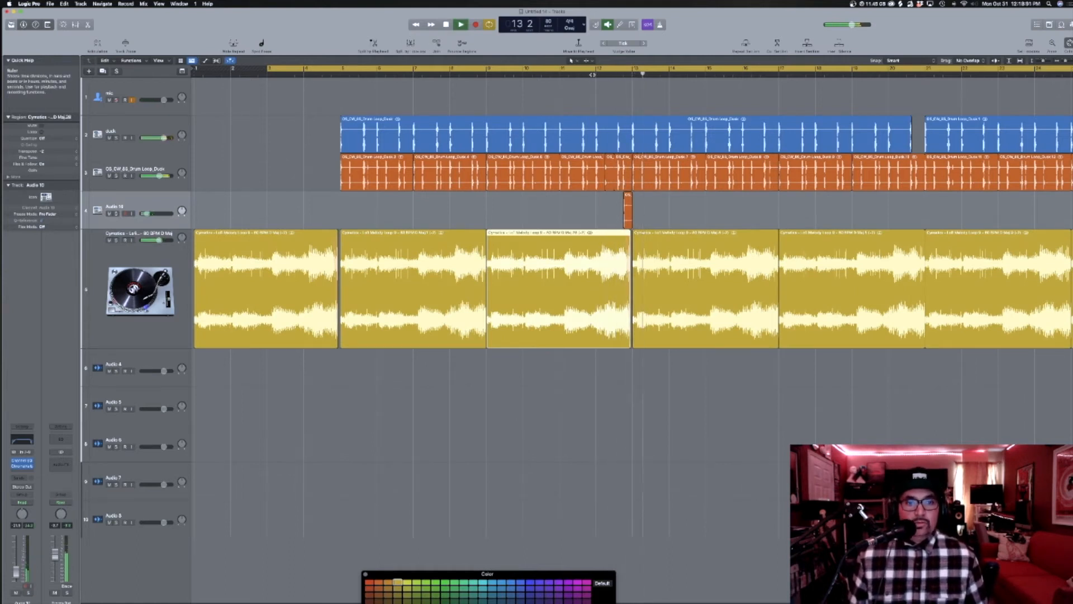
key(space)
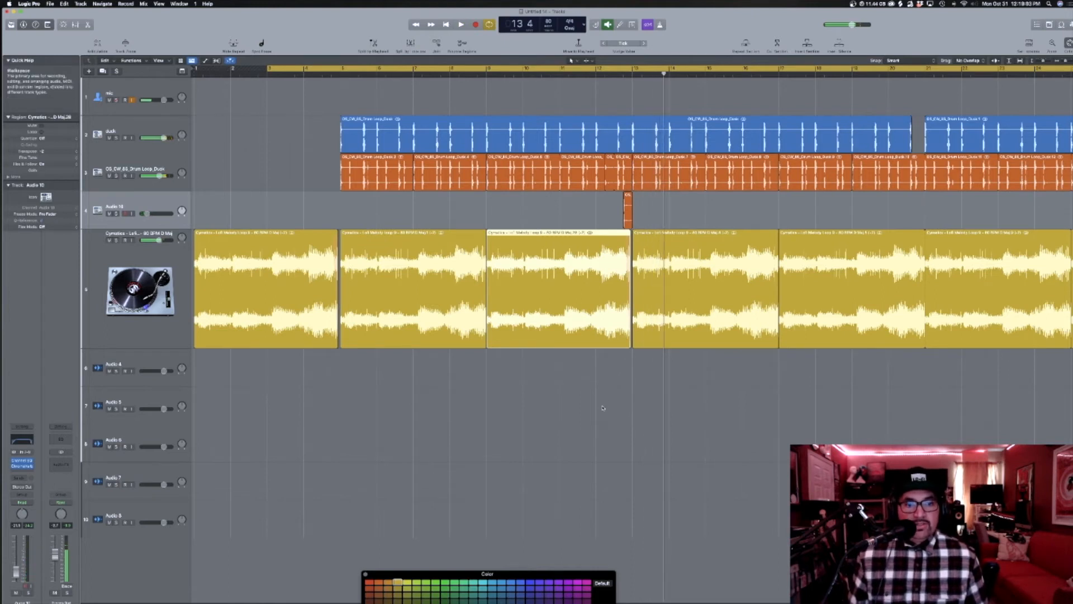
Trim the ends of the melody regions at bars 1–4 and 9–12 together to widen the gaps, replay the transition, and inspect it.
shift+click(329, 336)
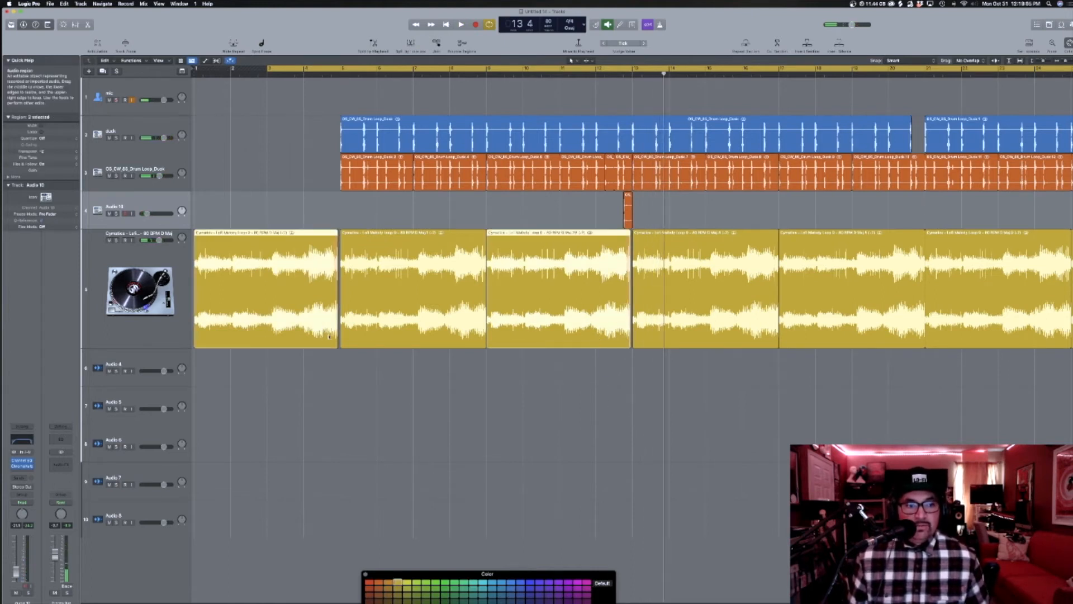
drag(333, 345, 332, 346)
click(603, 75)
key(space)
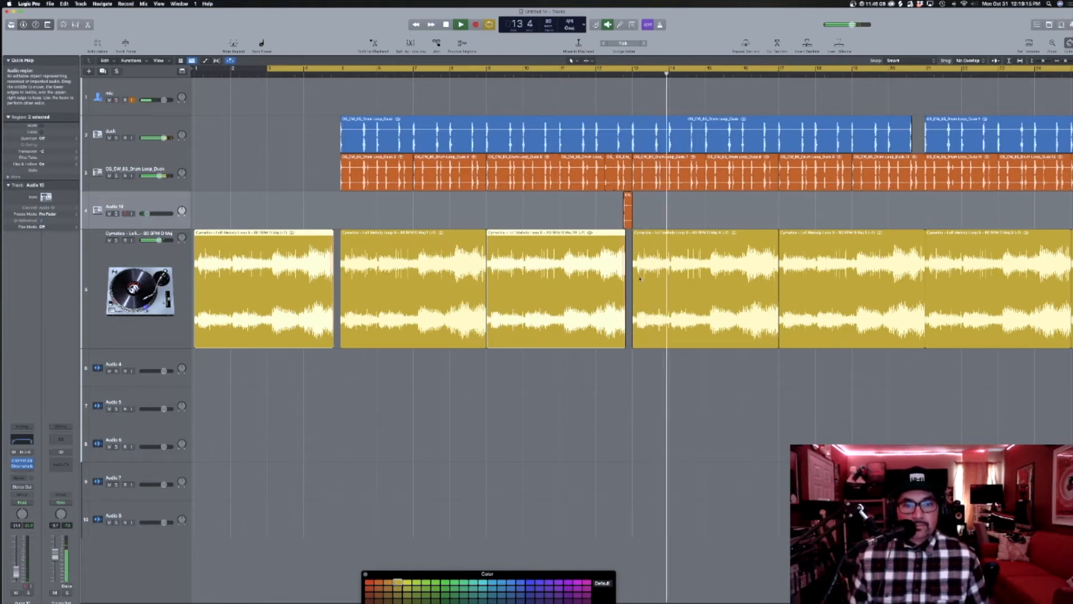
scroll(638, 276, down, 5)
scroll(637, 276, down, 3)
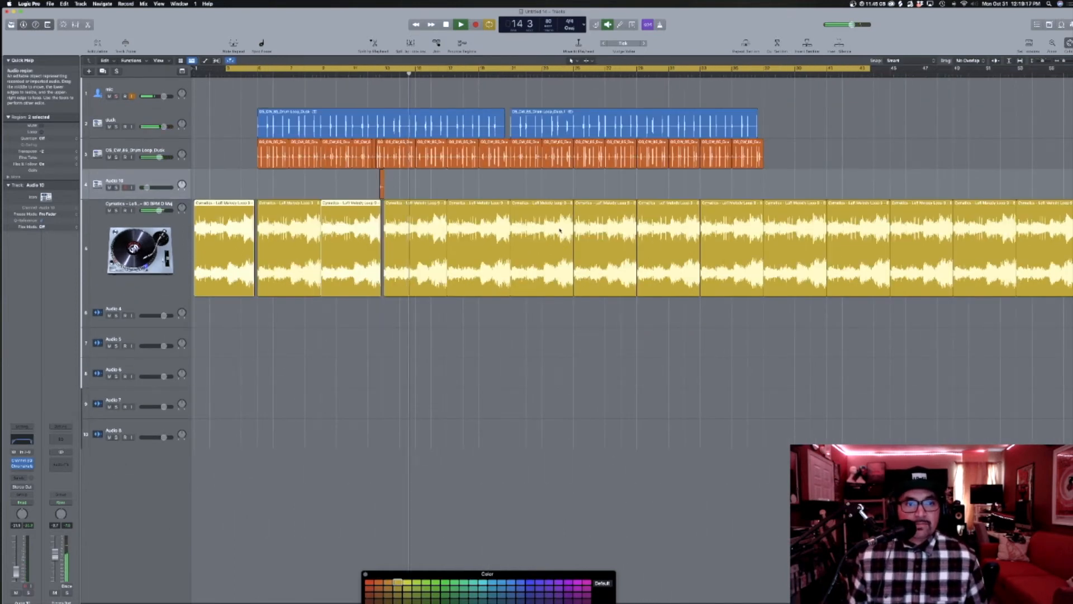
key(space)
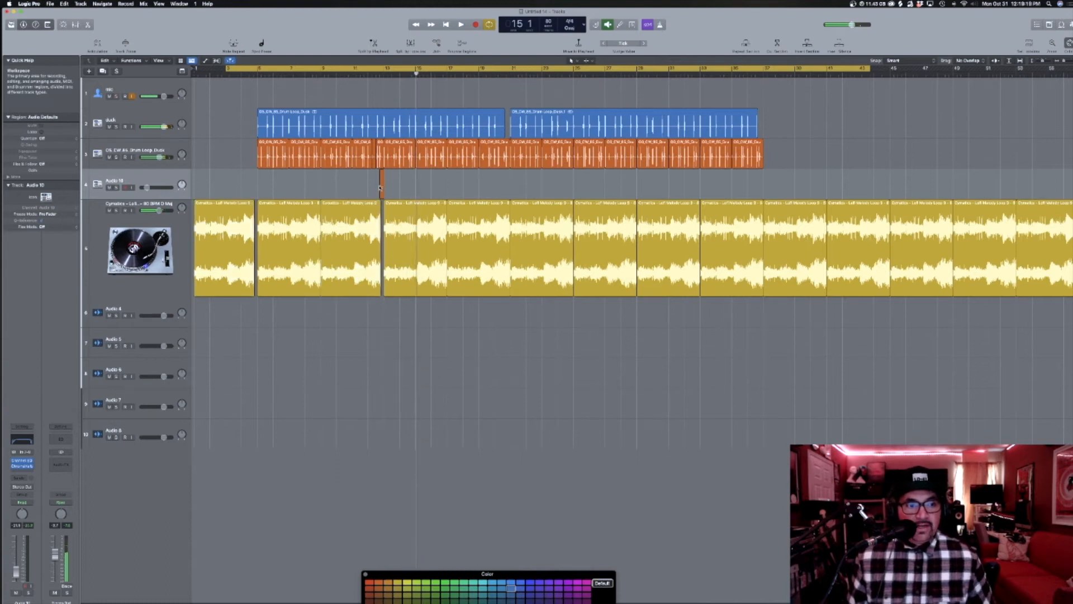
scroll(395, 187, up, 10)
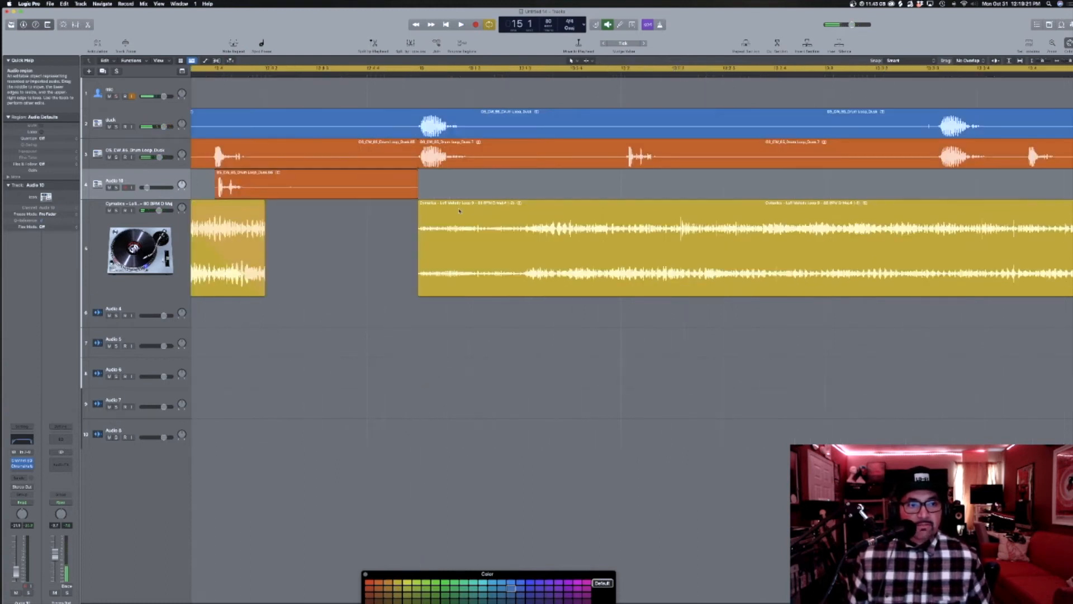
scroll(455, 220, down, 10)
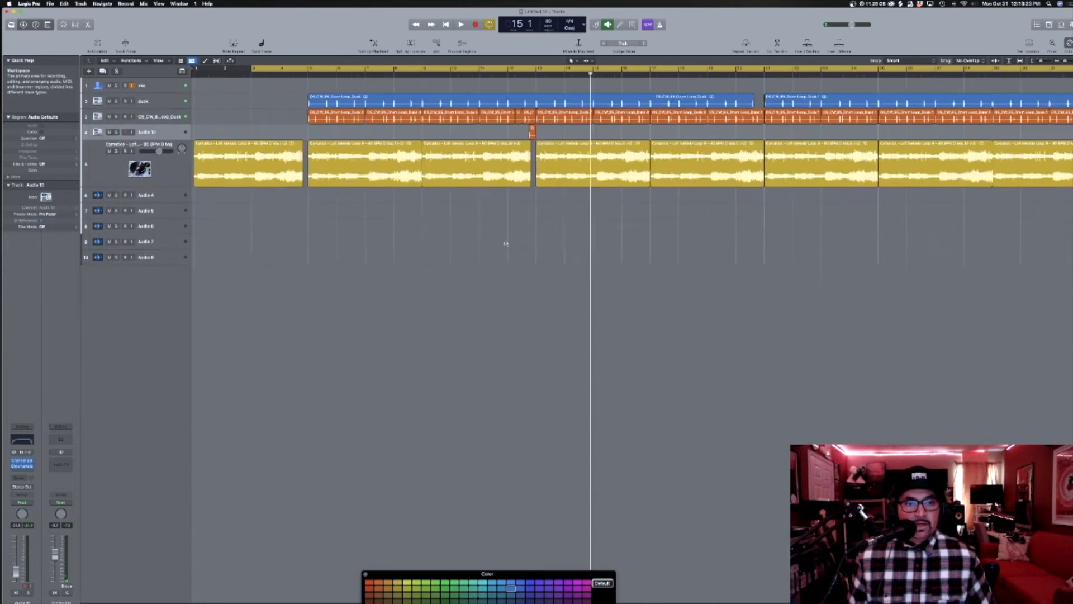
Replace the melody region at bars 17–20 with a copy of the trimmed one and copy the drum slice to the end of bar 20.
click(634, 156)
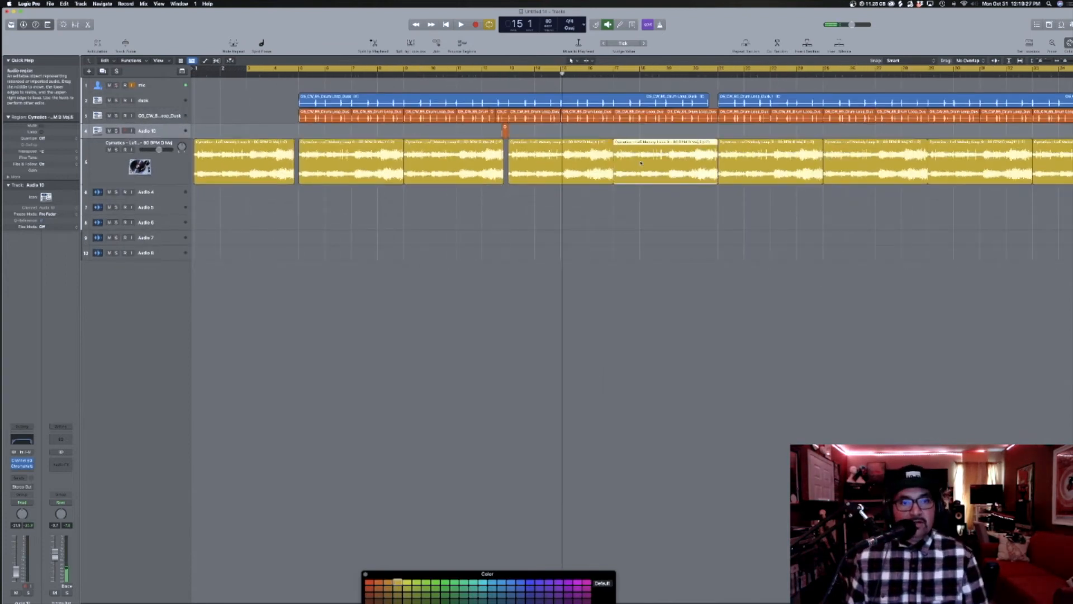
key(Delete)
drag(457, 153, 664, 152)
drag(505, 133, 721, 127)
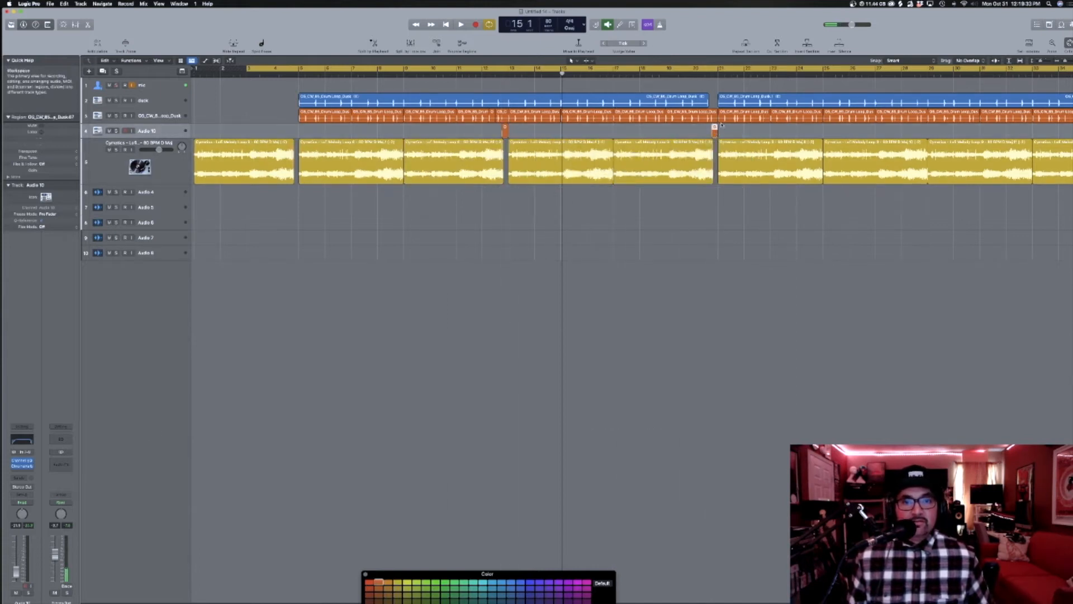
Replace the melody region at bars 25–28 with a trimmed copy and copy the drum slice to the end of bar 28.
scroll(722, 126, down, 5)
click(677, 153)
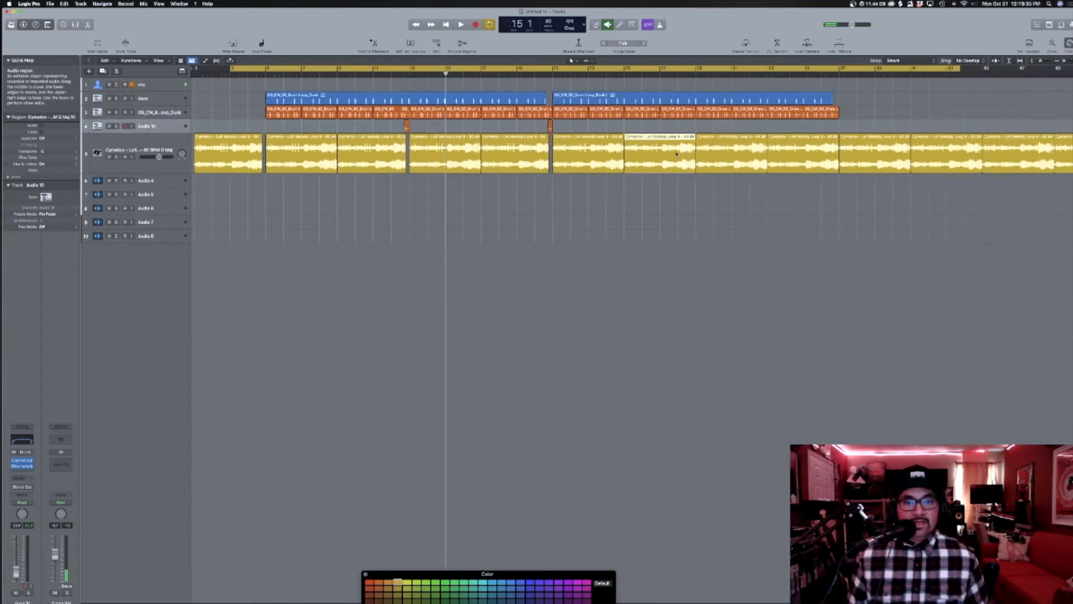
key(Delete)
drag(485, 157, 632, 158)
drag(550, 125, 695, 126)
Replace the melody region at bars 33–36 with a trimmed copy and copy the drum slice to the end of bar 36.
click(798, 137)
key(Delete)
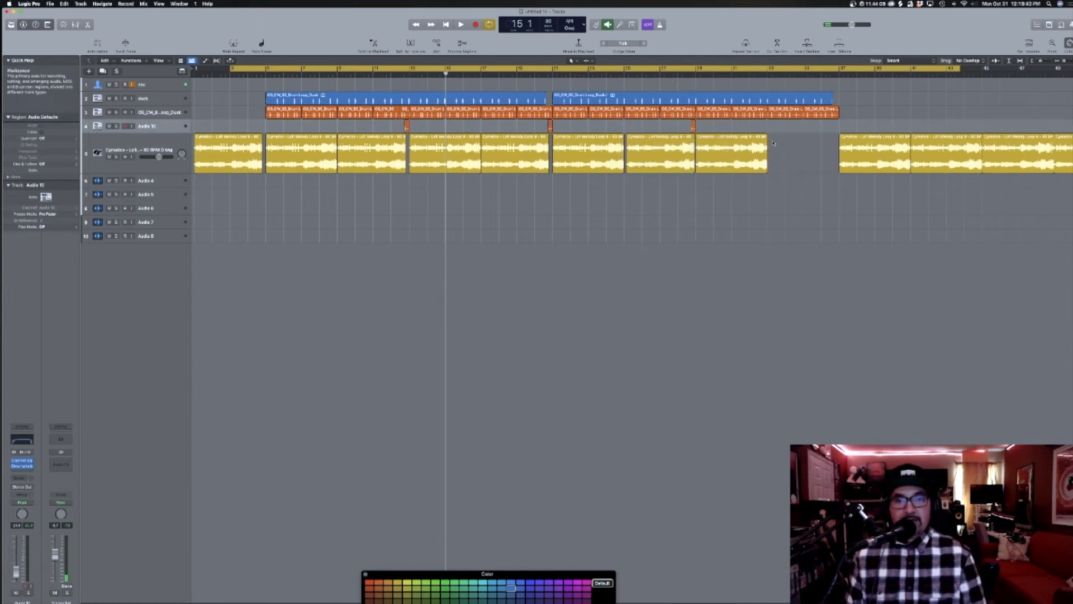
drag(659, 156, 799, 160)
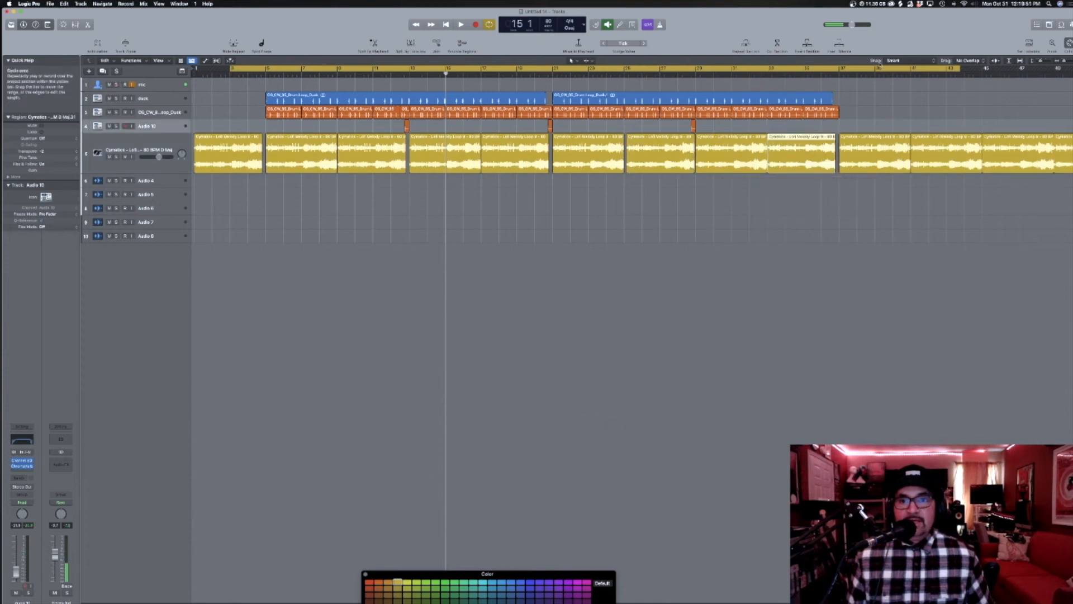
click(912, 60)
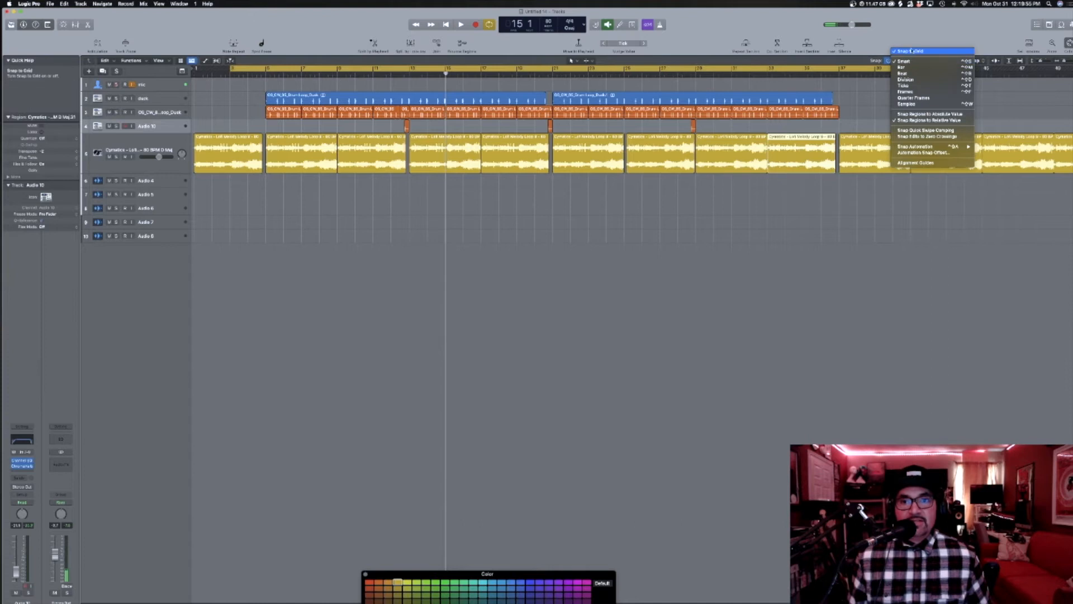
click(911, 40)
drag(693, 127, 856, 132)
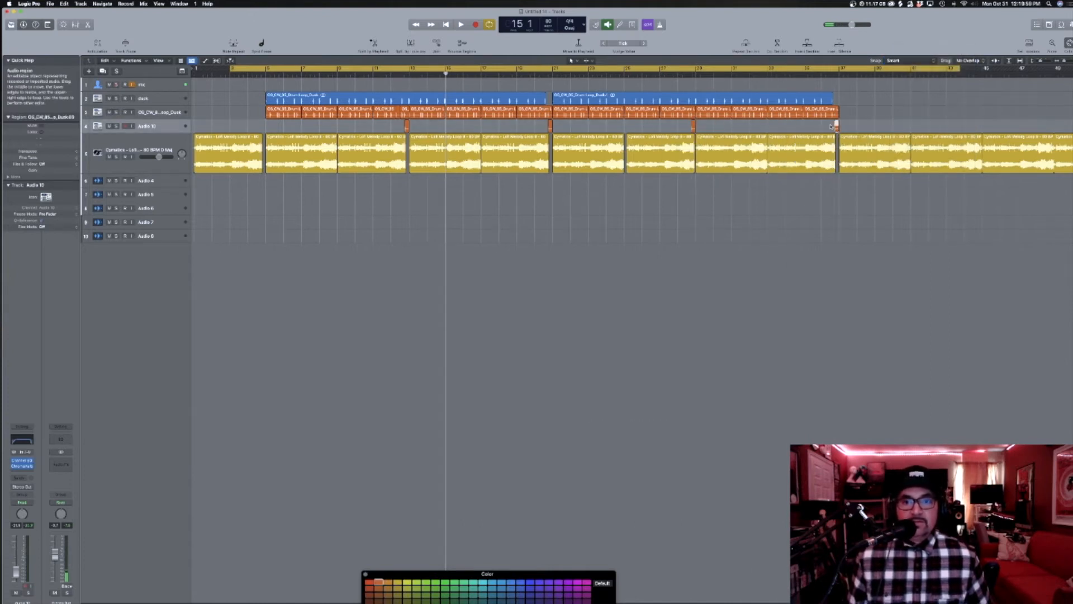
Set the cycle range from bar 5 to about bar 20.
scroll(814, 98, down, 3)
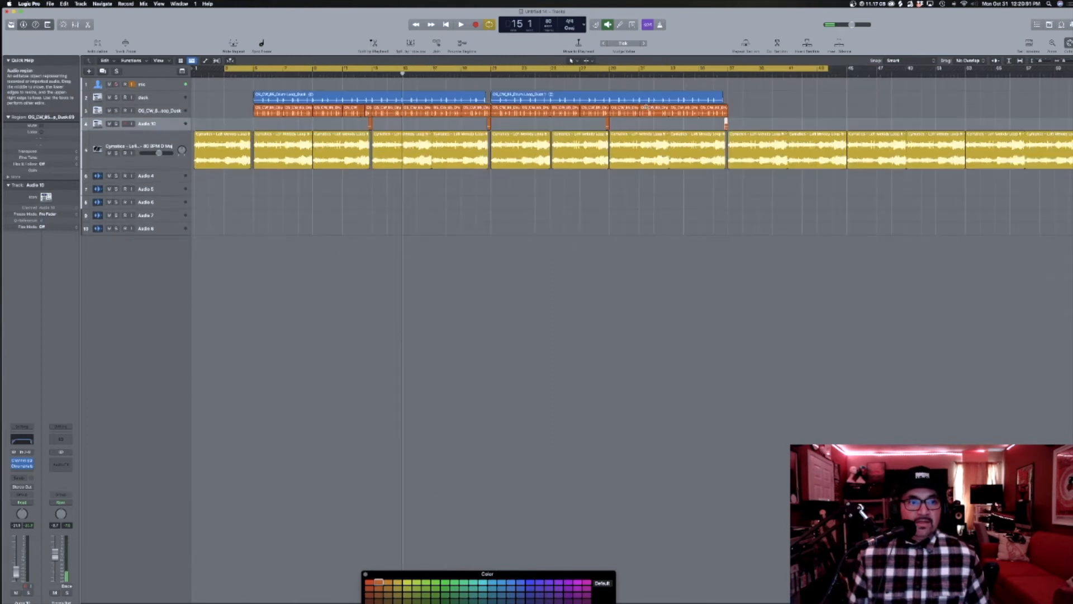
drag(257, 68, 253, 101)
drag(127, 15, 127, 15)
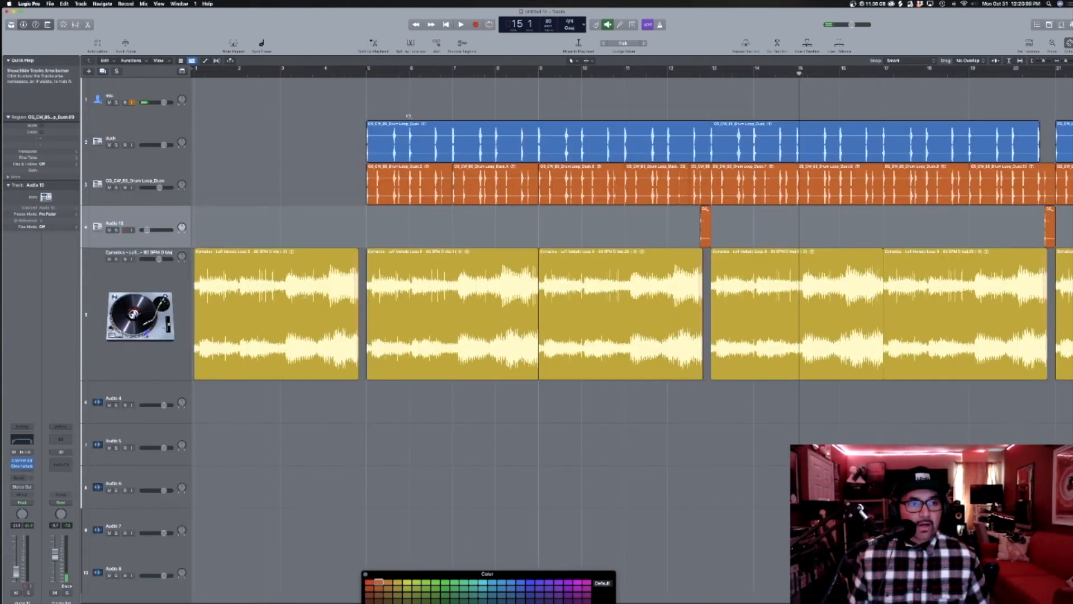
key(super+Up)
drag(367, 70, 972, 70)
ctrl+alt+click(373, 209)
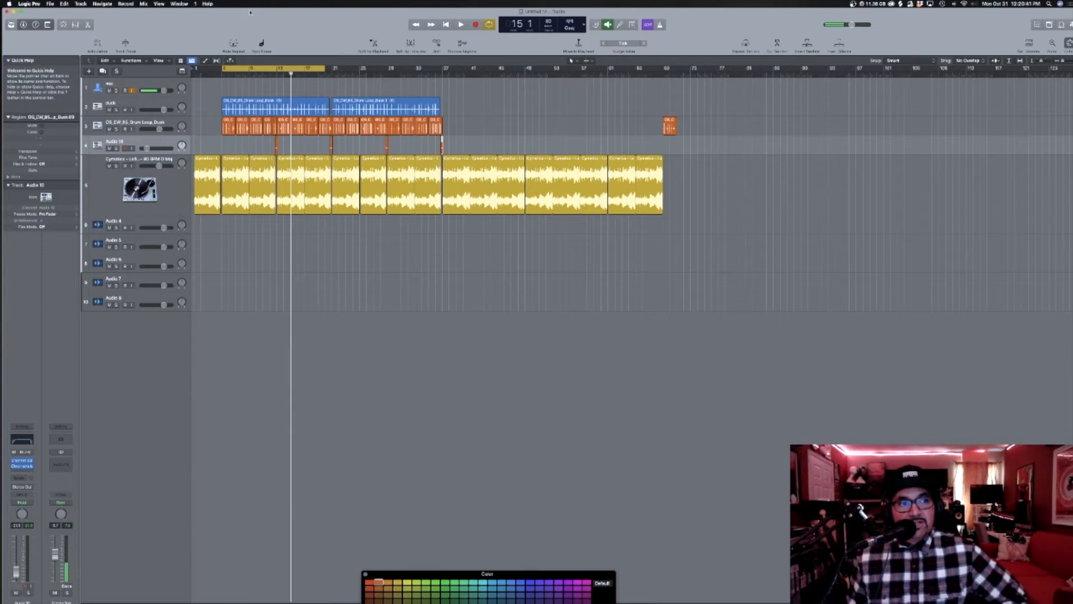
Create one software instrument track using the stereo Sampler (Multi-Sample) instrument.
drag(147, 25, 153, 25)
click(96, 71)
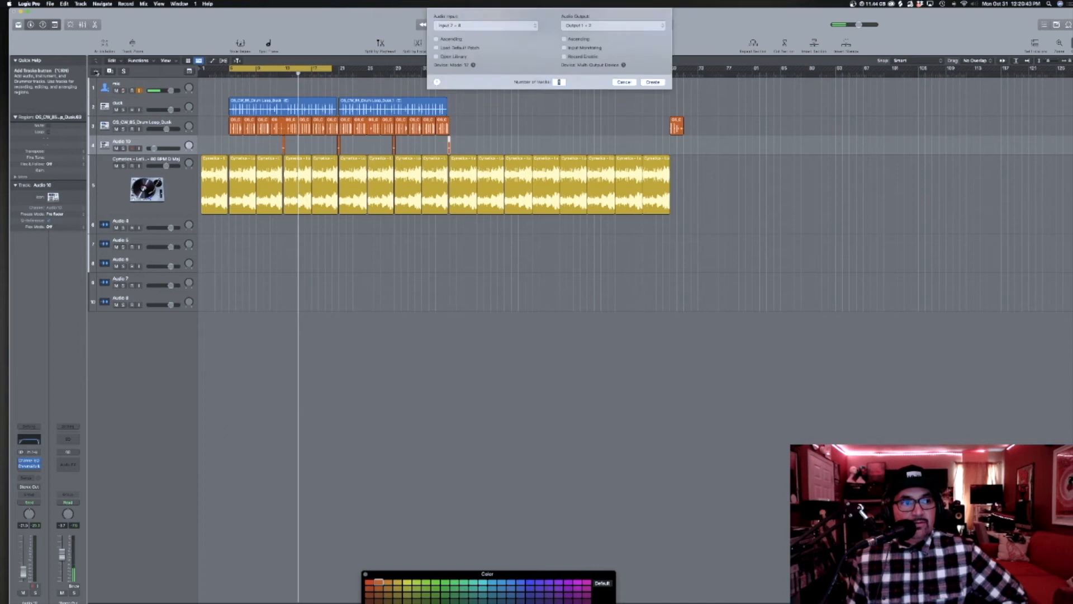
click(469, 23)
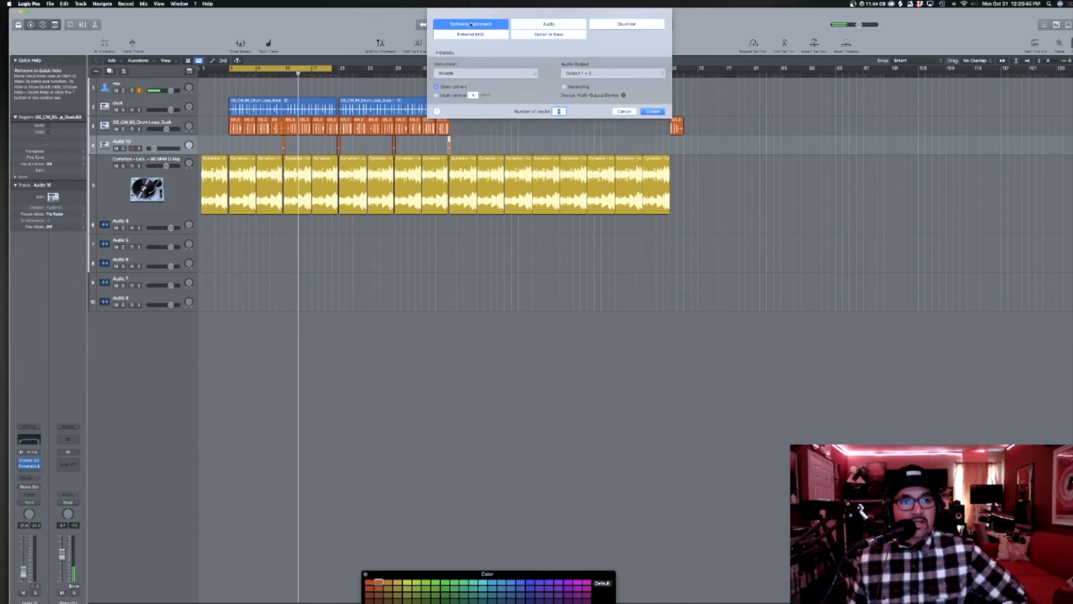
click(484, 72)
mouse_move(480, 174)
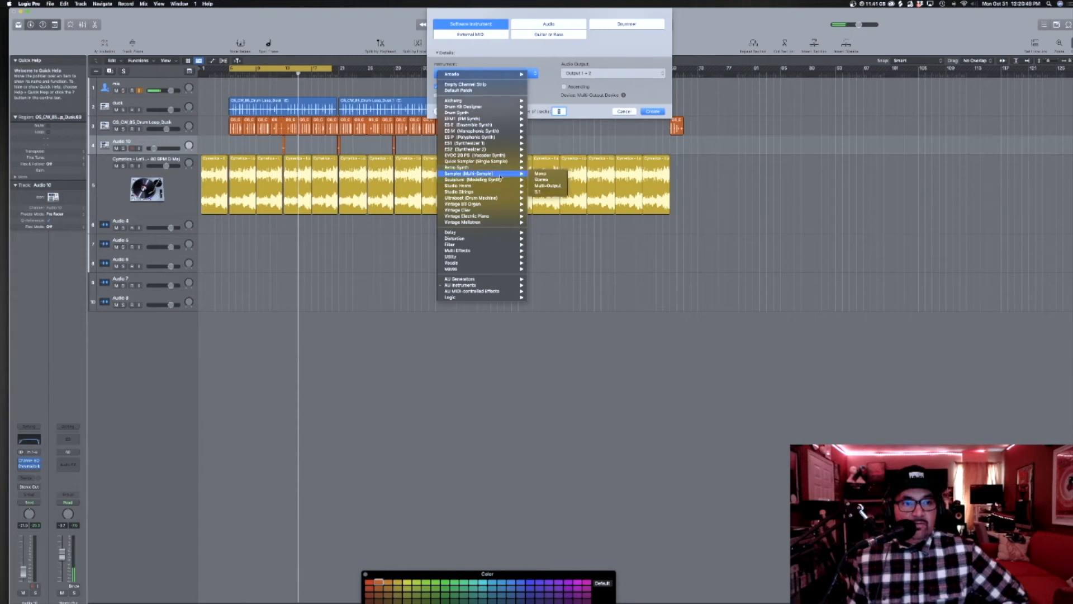
click(541, 180)
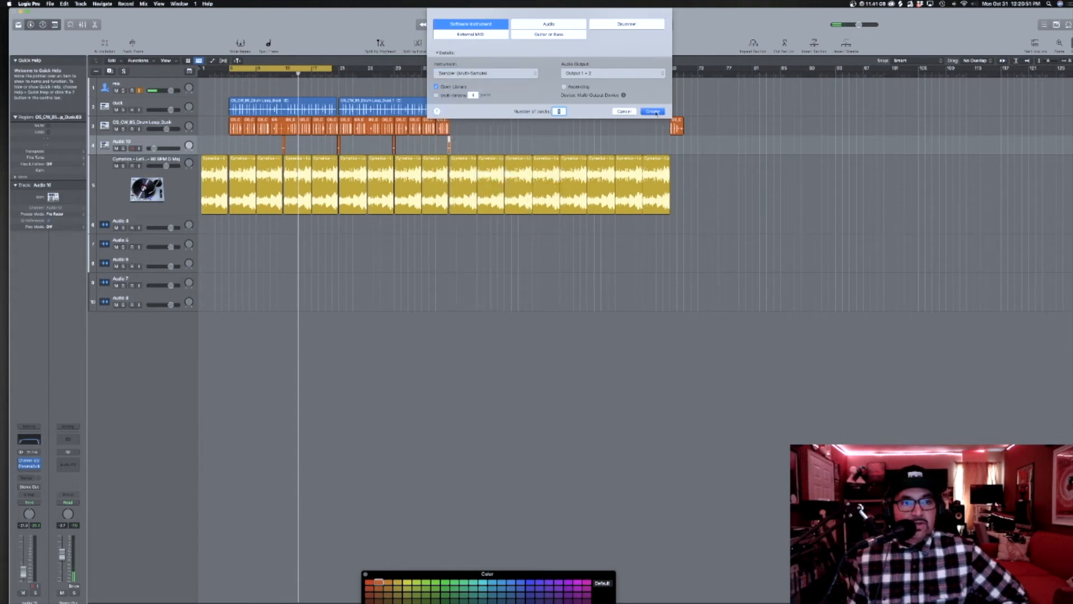
click(653, 112)
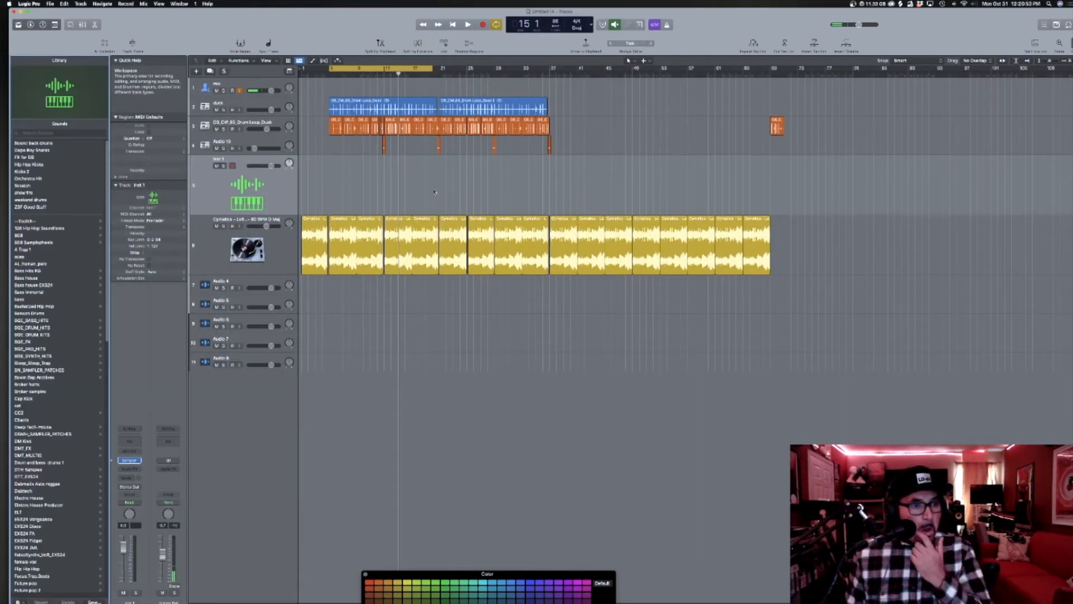
Move the new instrument track below Audio 4, select it, and open its Sampler window.
drag(257, 190, 290, 225)
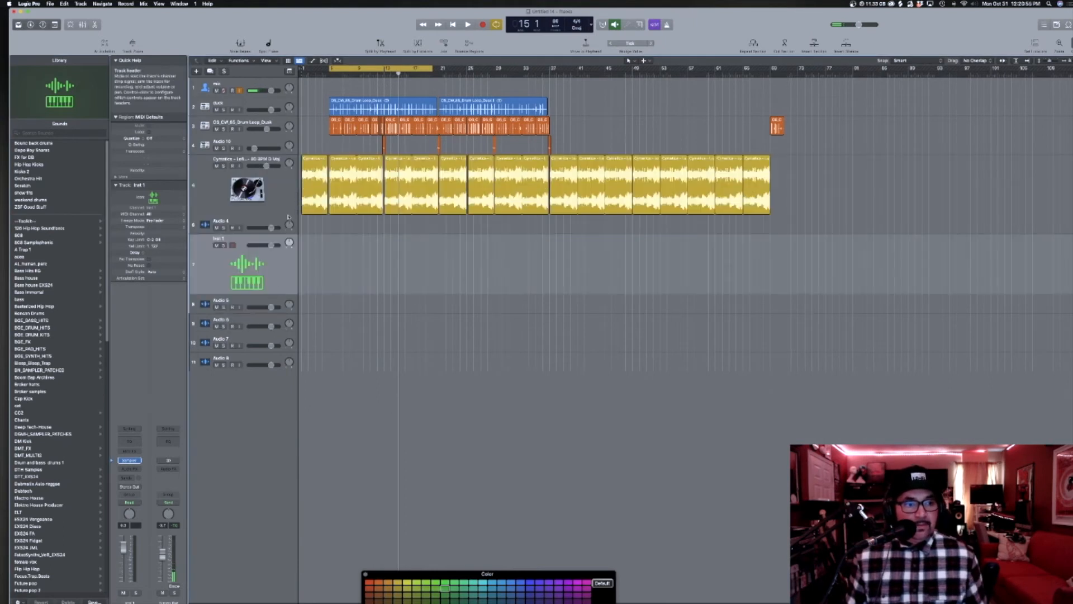
click(303, 217)
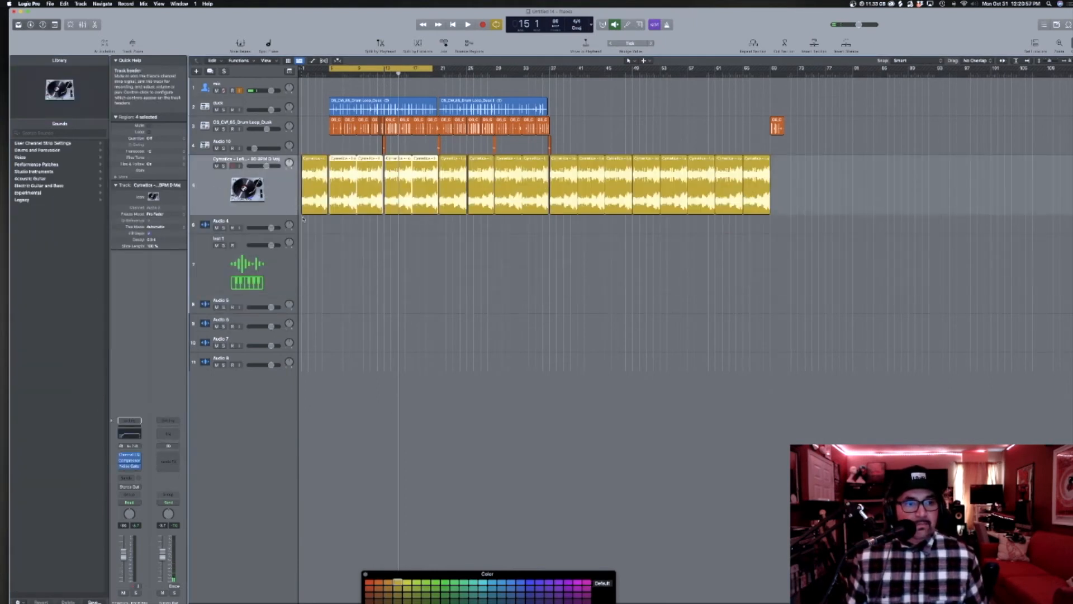
click(264, 263)
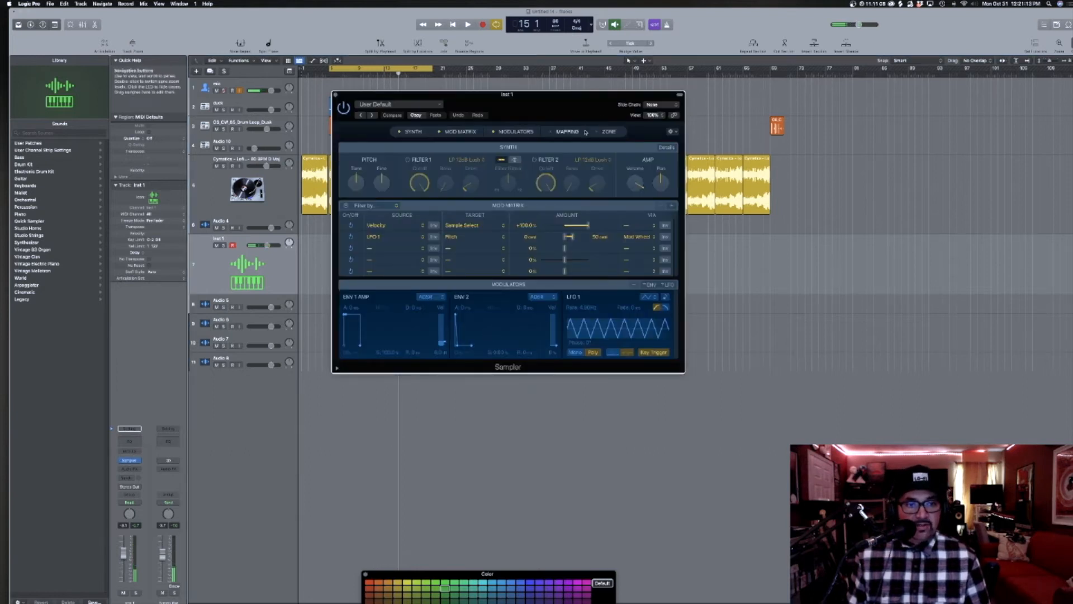
Examine the Sampler's mapping and modulation sections, and move its window clear of the melody regions.
click(577, 132)
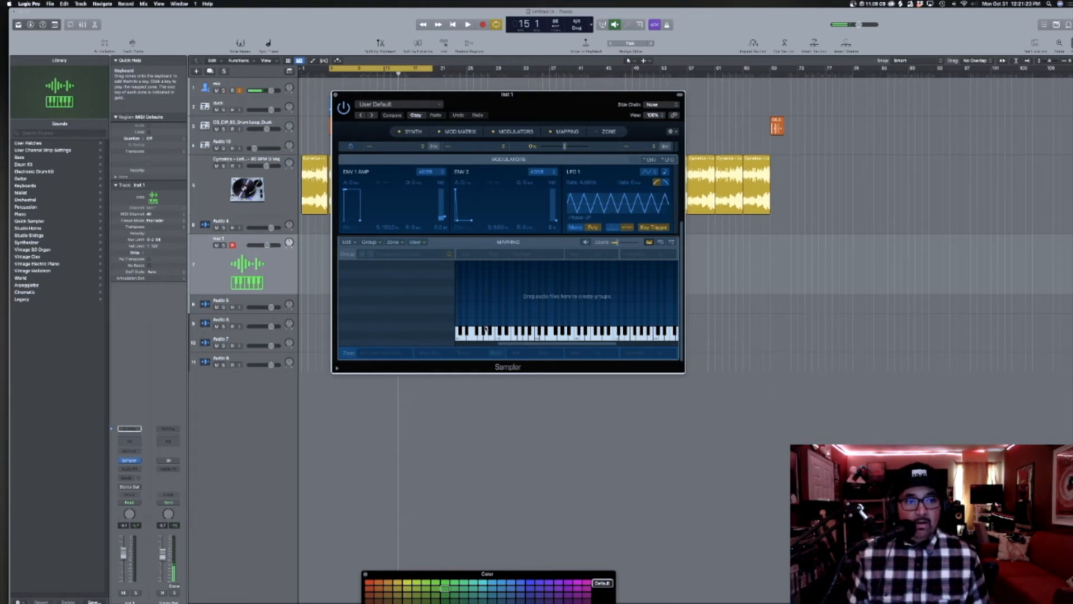
click(448, 132)
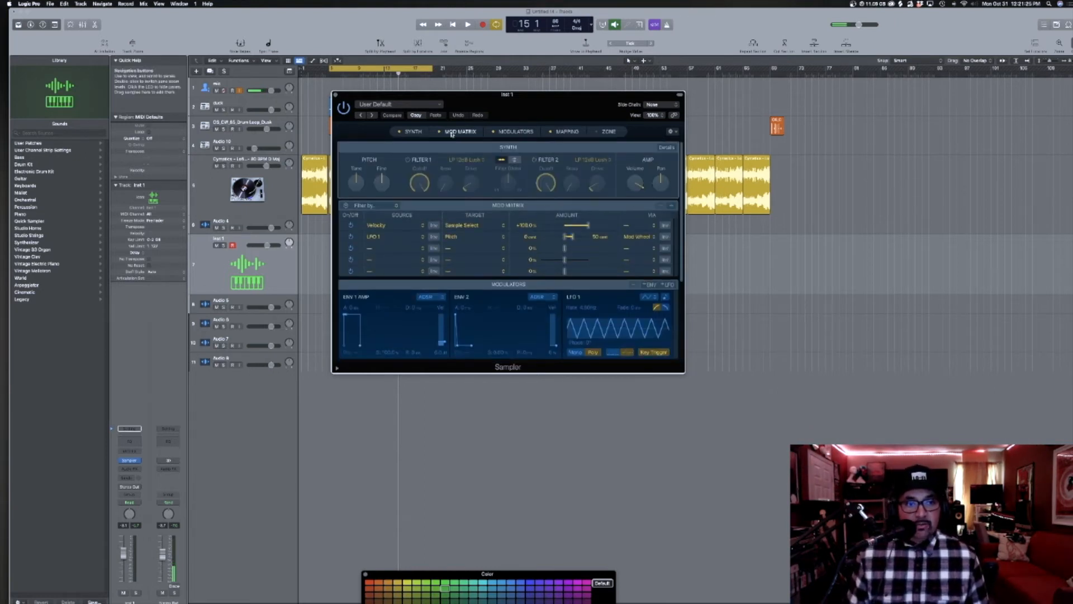
scroll(456, 134, down, 5)
scroll(463, 132, up, 5)
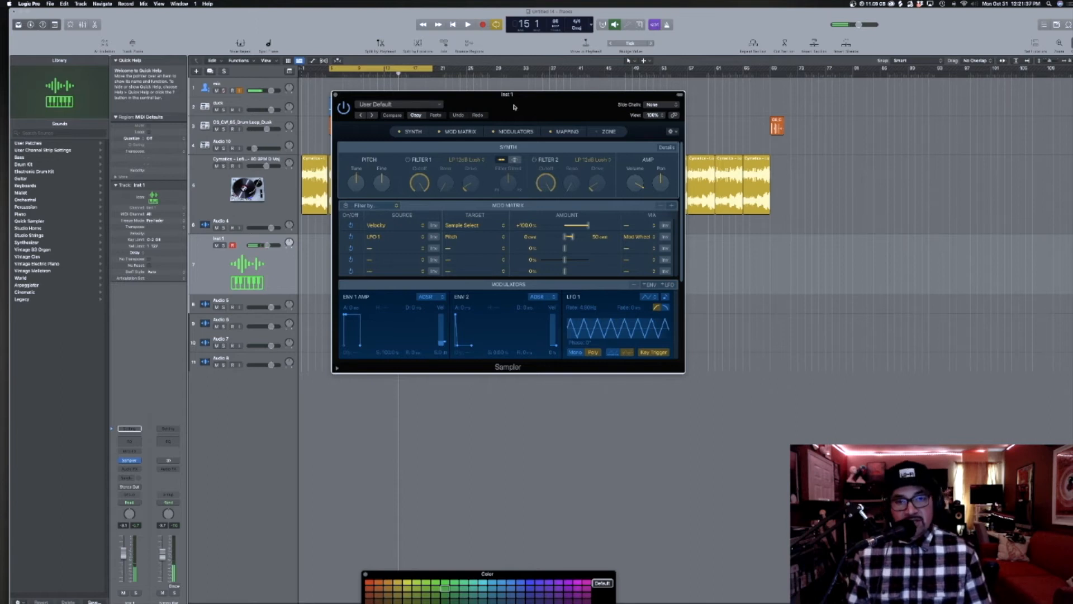
drag(515, 99, 725, 239)
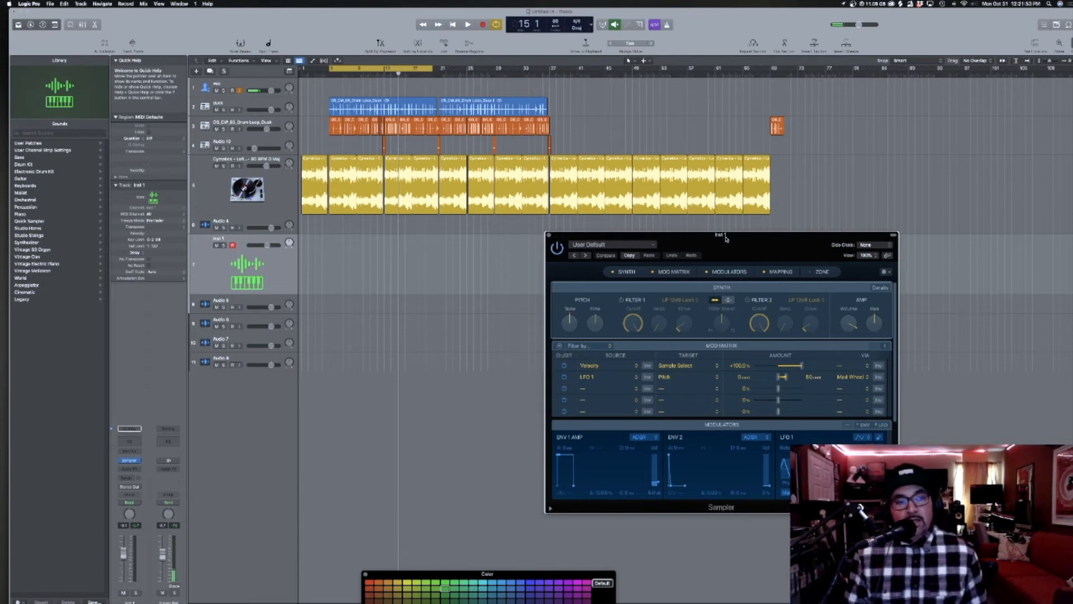
Load the Hip hop Bass 3 channel strip setting on the new instrument track and close the sampler window.
click(134, 431)
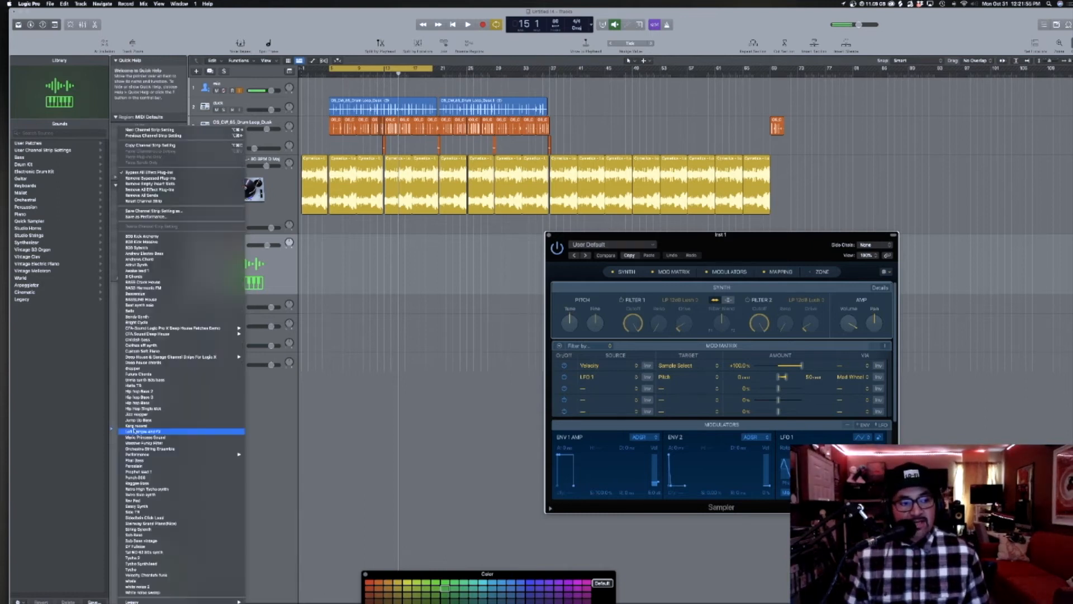
click(160, 397)
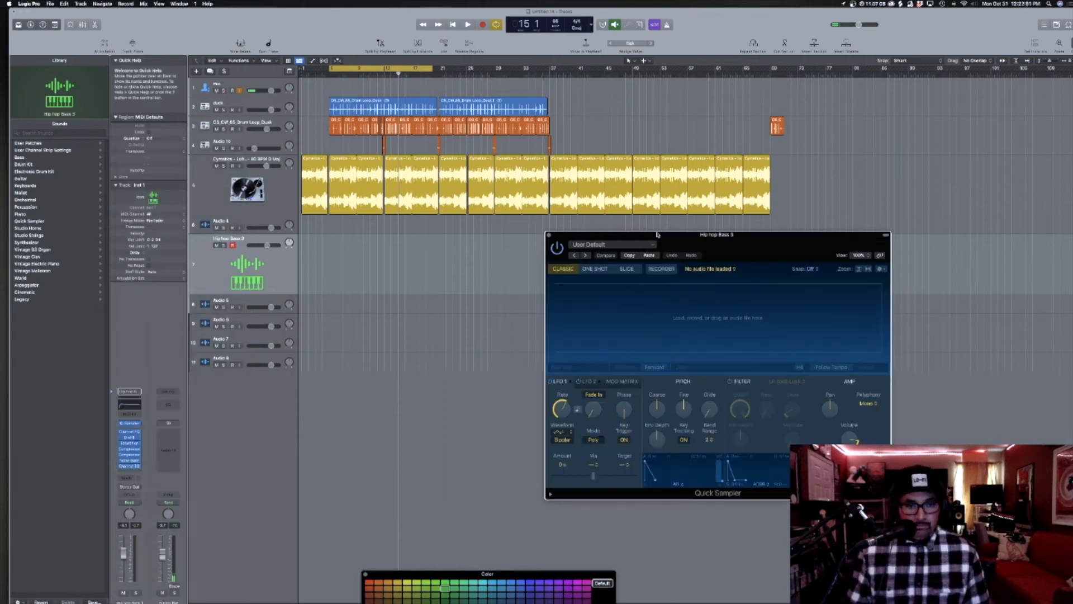
click(548, 235)
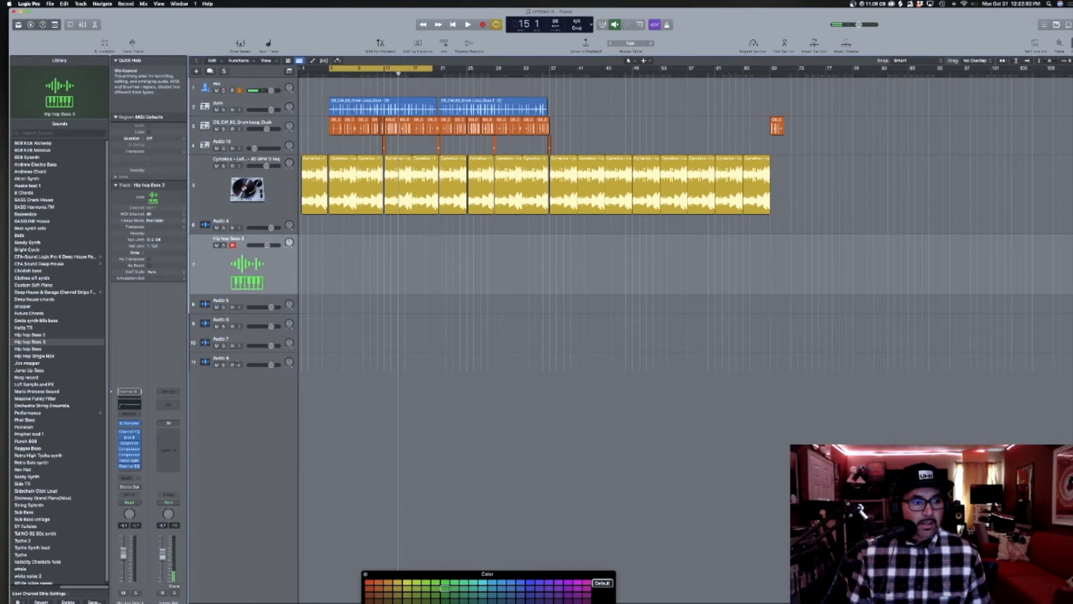
Open the bass track's Distortion II plug-in, turn its Tone down, and close the plug-in window.
click(129, 437)
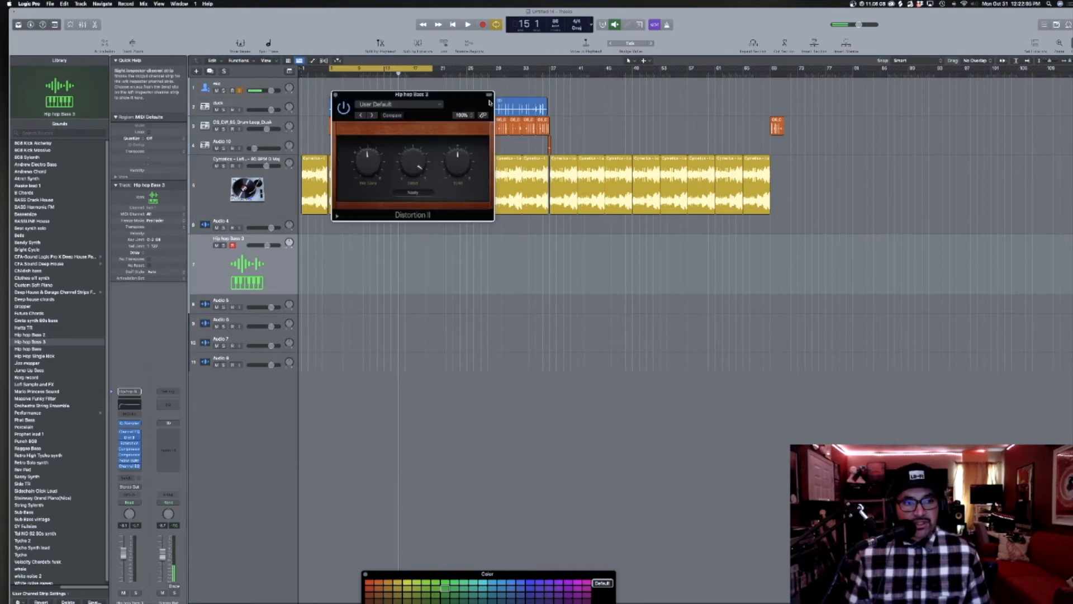
drag(342, 107, 461, 143)
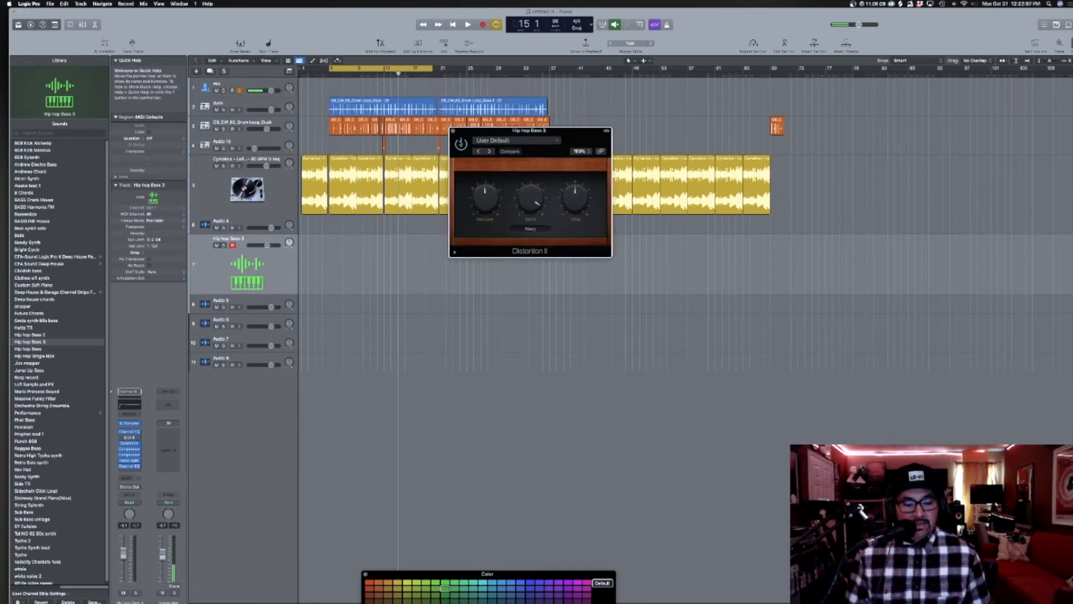
drag(522, 135, 540, 243)
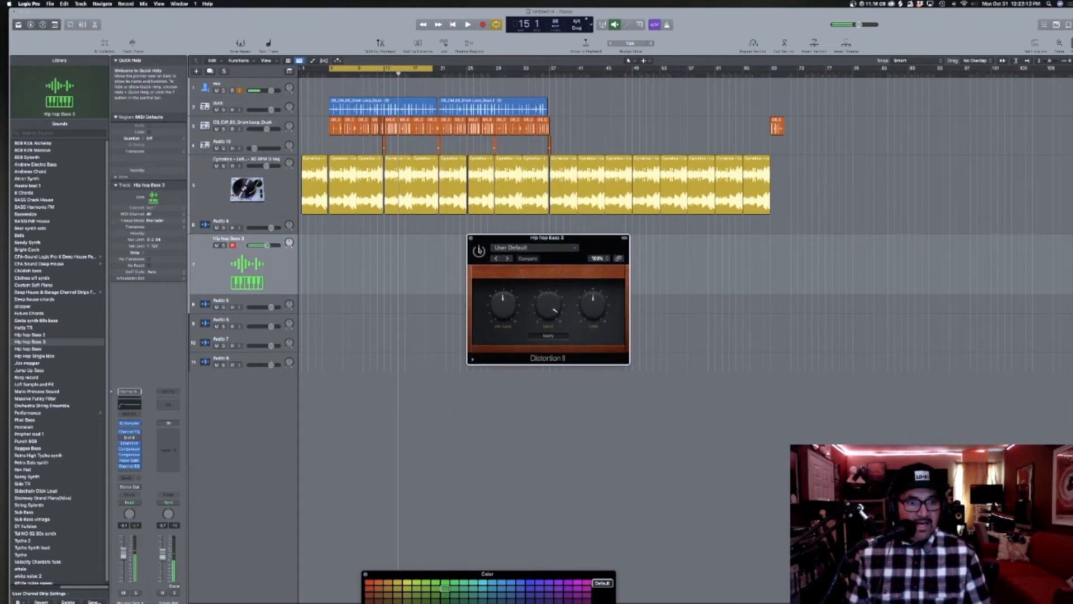
click(559, 336)
click(572, 311)
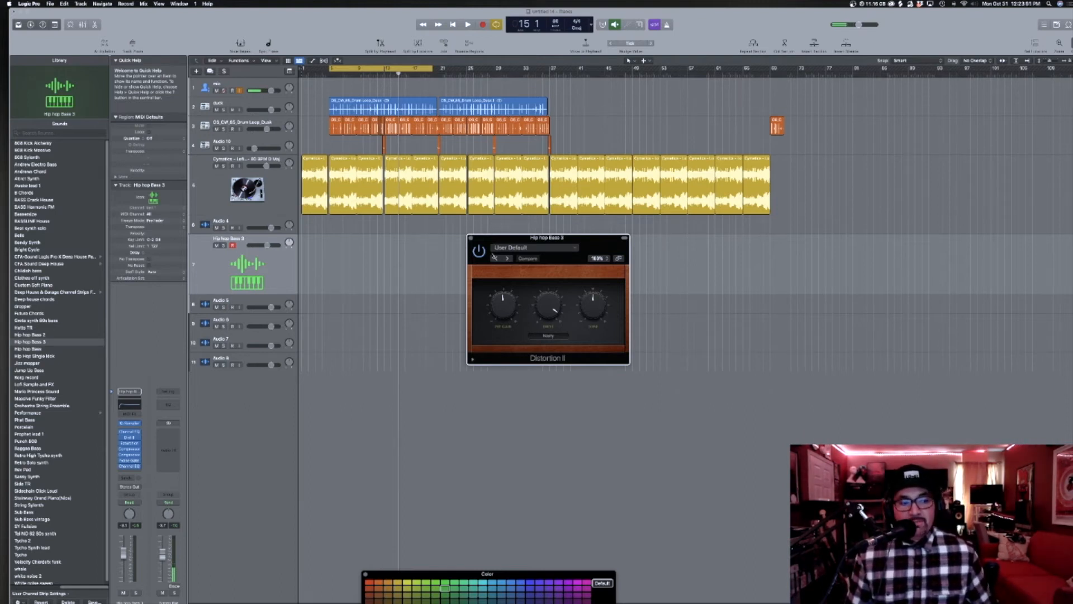
mouse_move(594, 309)
mouse_down()
mouse_move(594, 298)
mouse_move(598, 338)
mouse_move(590, 307)
mouse_up()
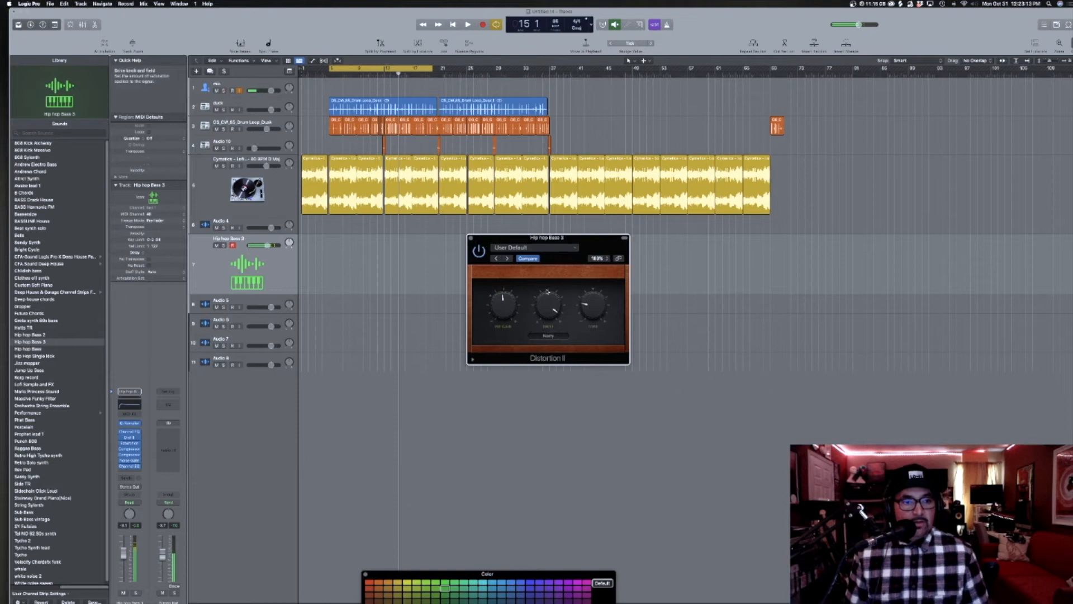
click(471, 238)
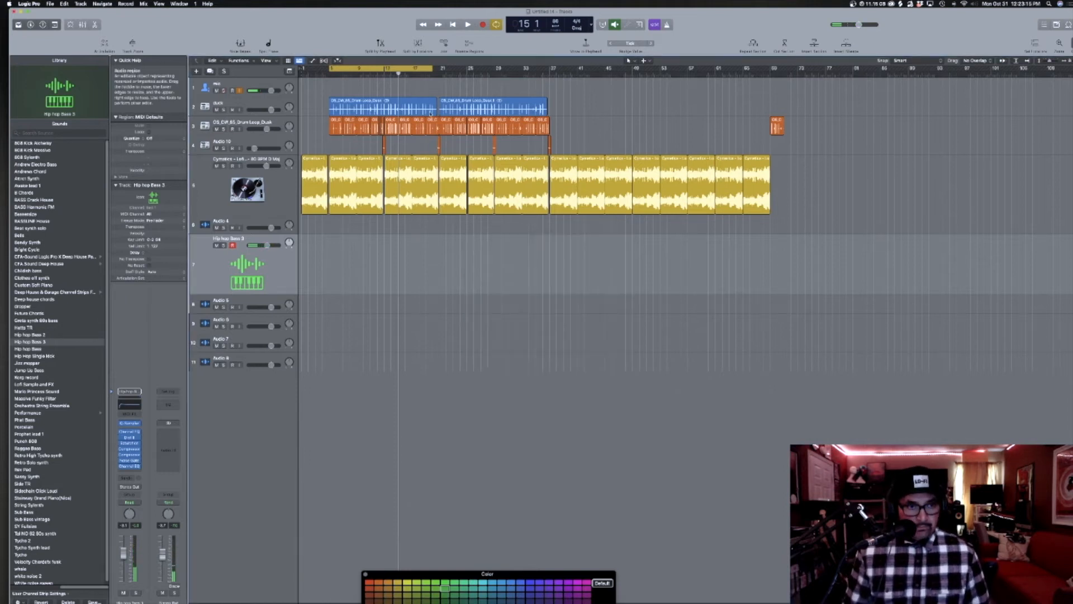
Extend the cycle to about bar 71, set the MIDI default transposition to 12 semitones, and perform the bass line from about bar 4.
drag(431, 72, 769, 74)
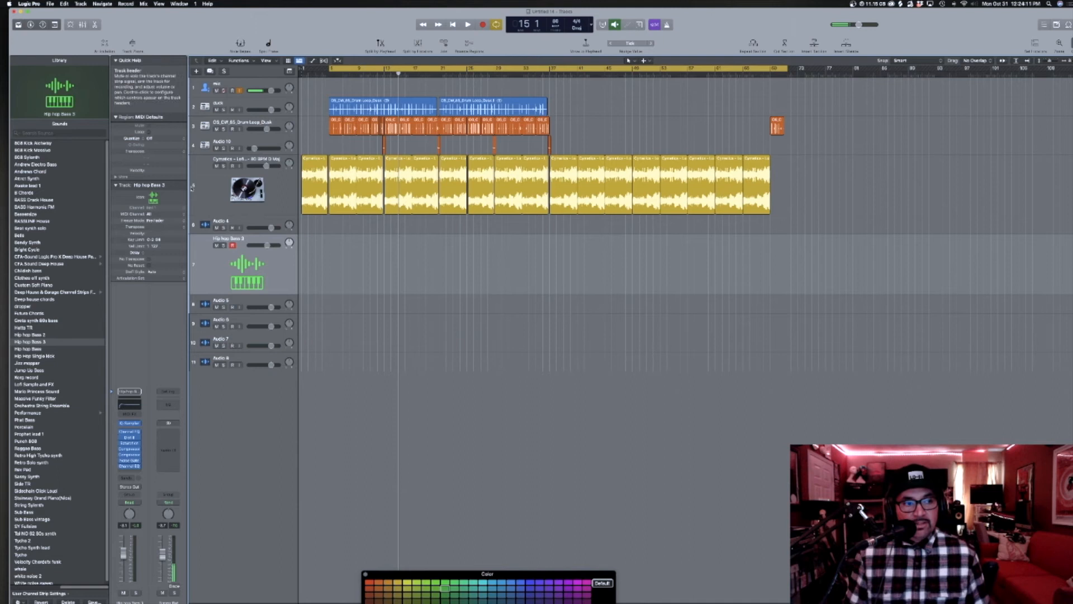
drag(154, 155, 157, 139)
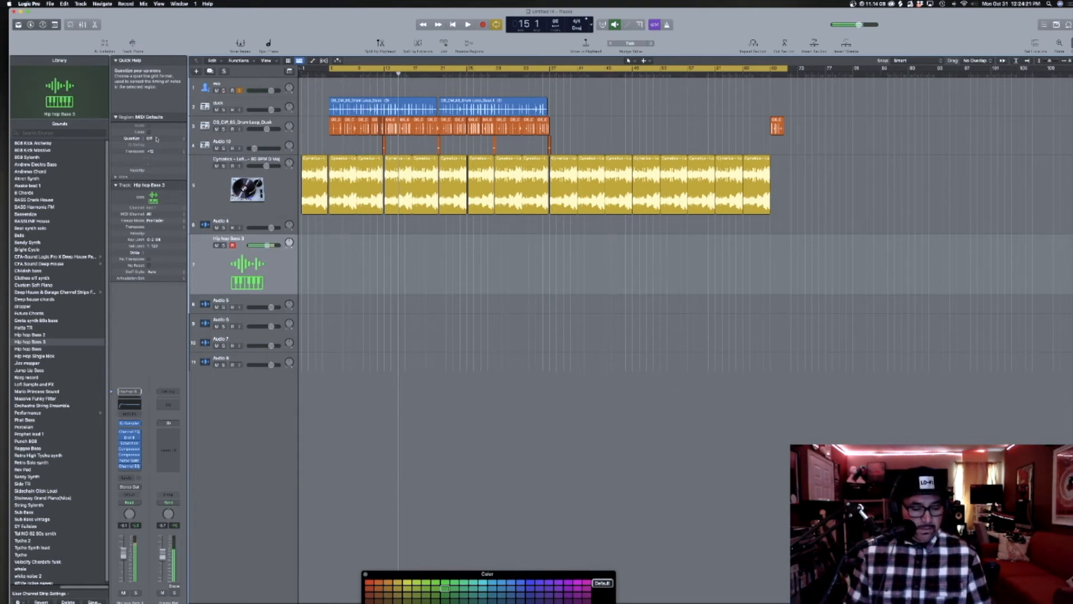
click(323, 74)
key(space)
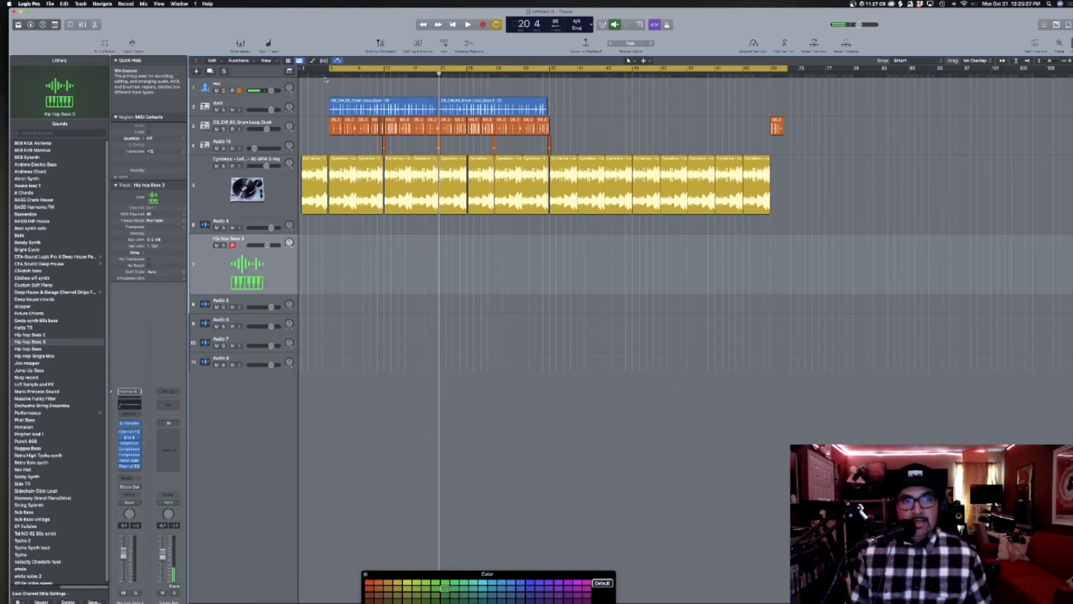
Add Capture Recording to the control bar and capture the performed bass line as a region on the Hip hop Bass 3 track.
right_click(366, 23)
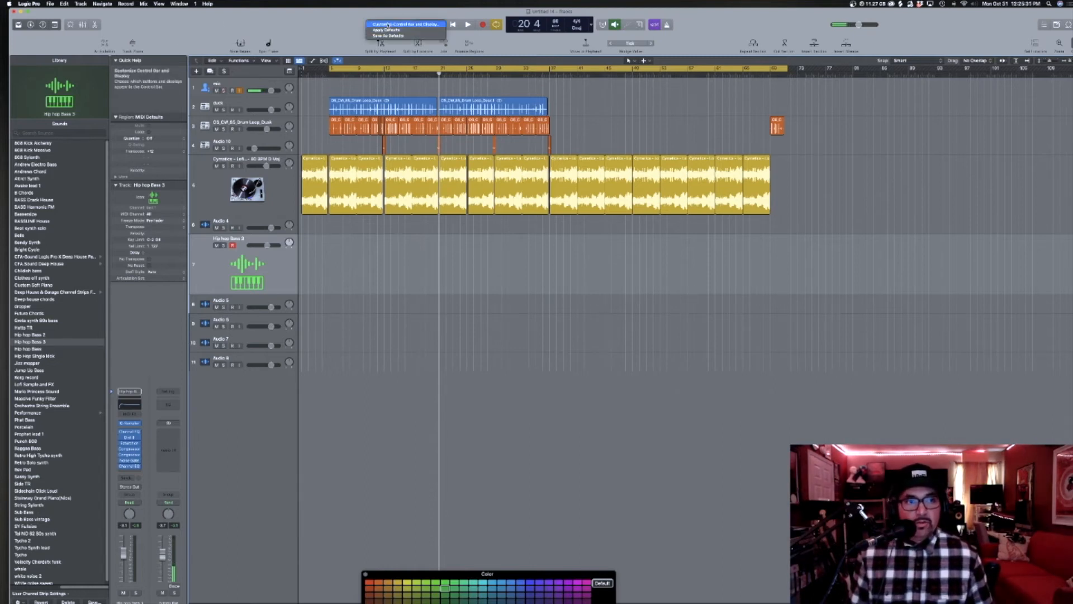
click(388, 25)
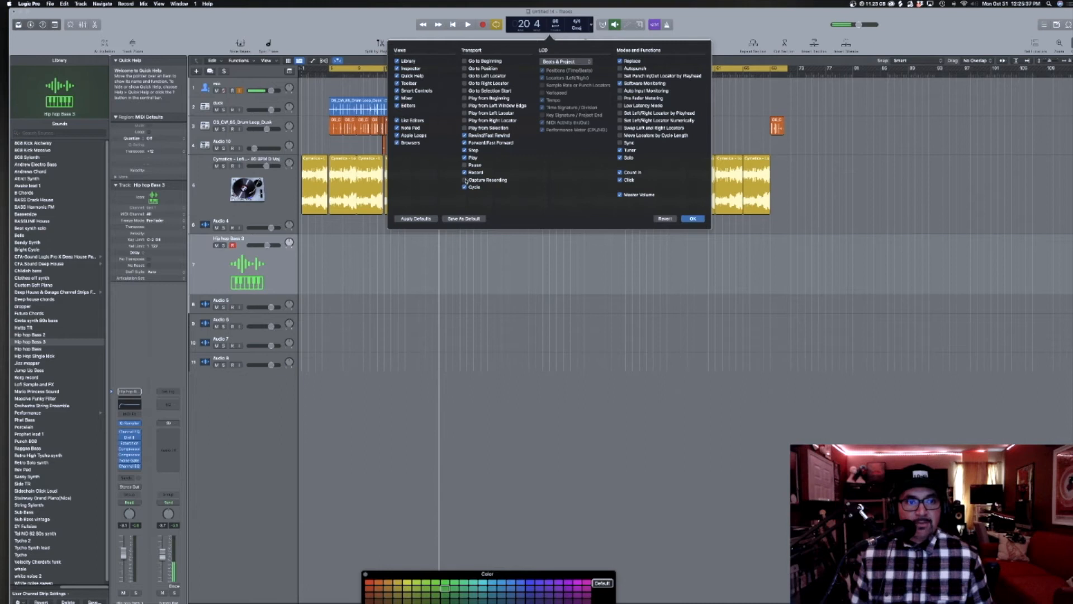
click(692, 219)
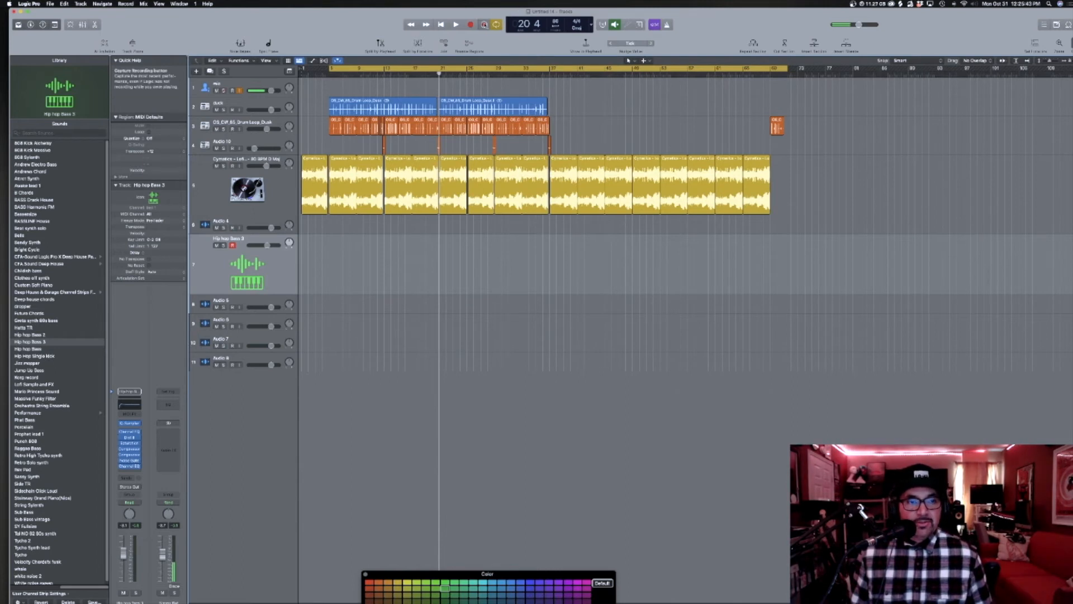
click(484, 25)
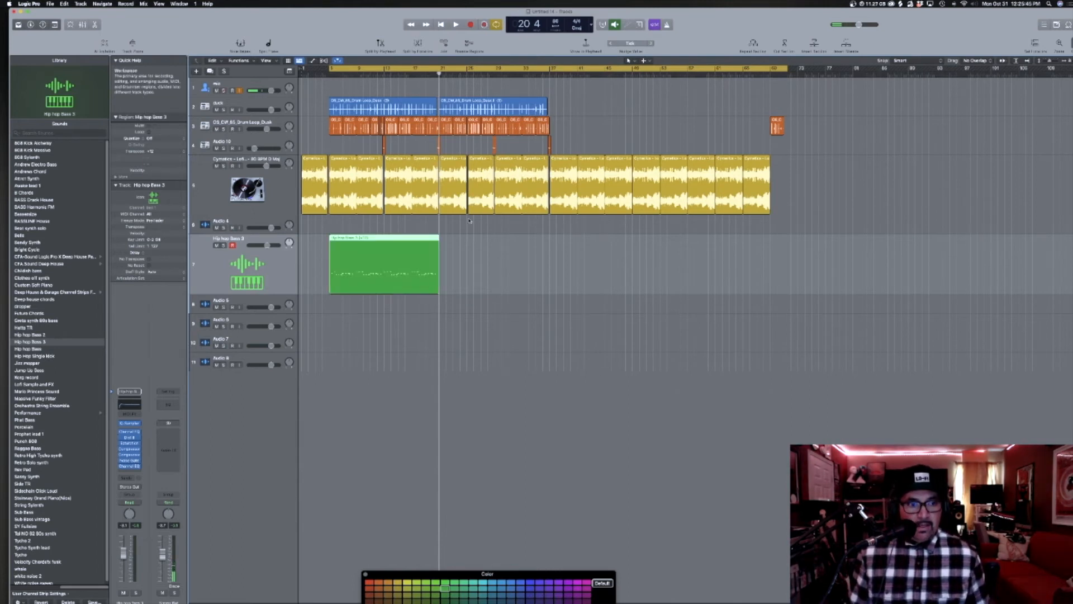
key(z)
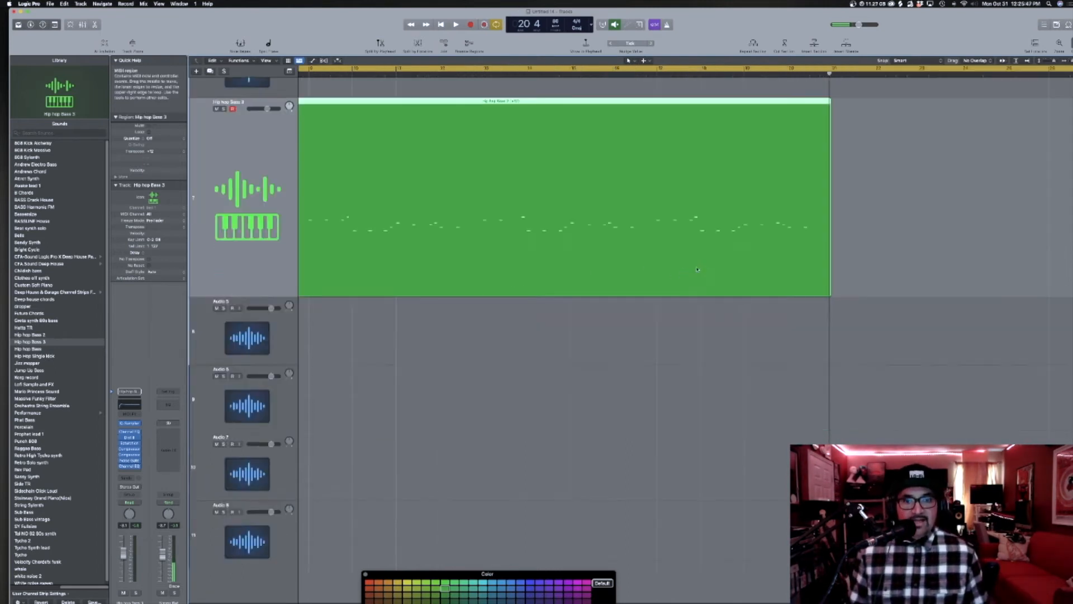
key(super+Up)
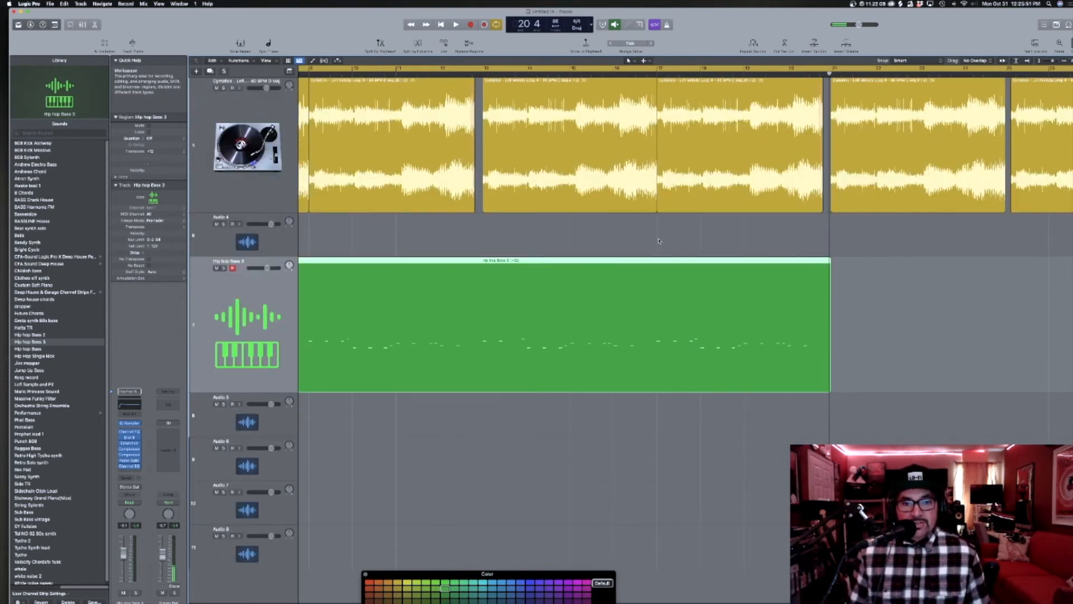
key(t)
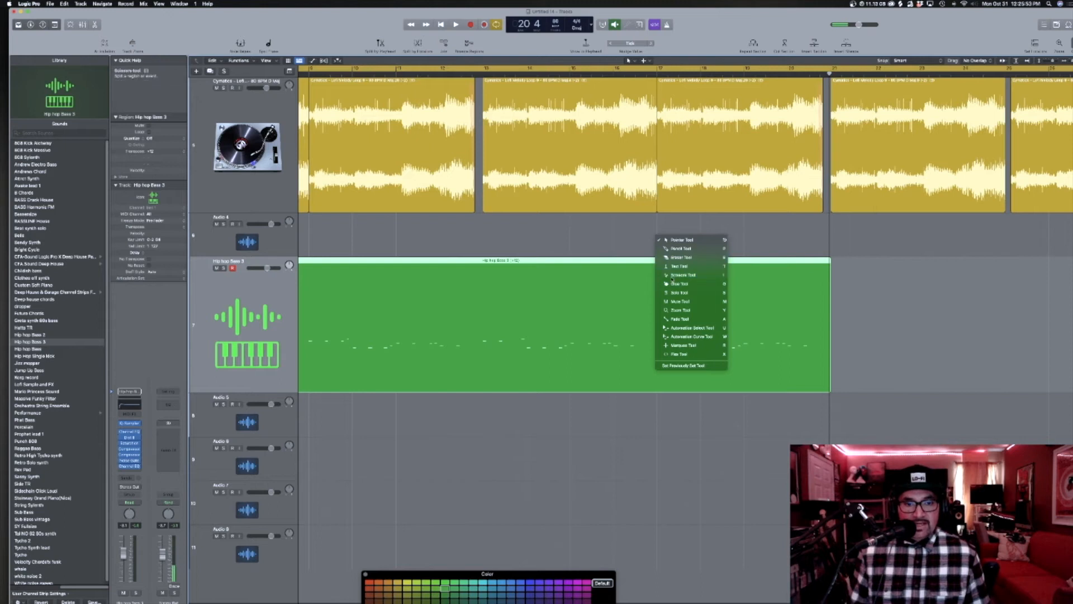
click(680, 282)
key(t)
click(677, 279)
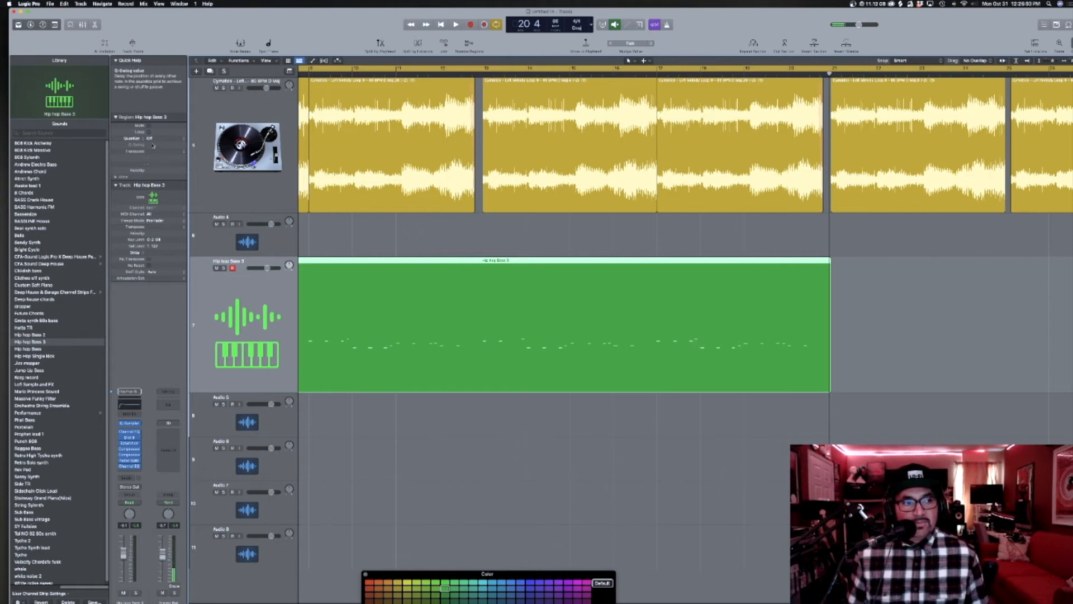
Quantize the captured bass region to 1/16 Swing C and audition it from bar 17.
click(151, 139)
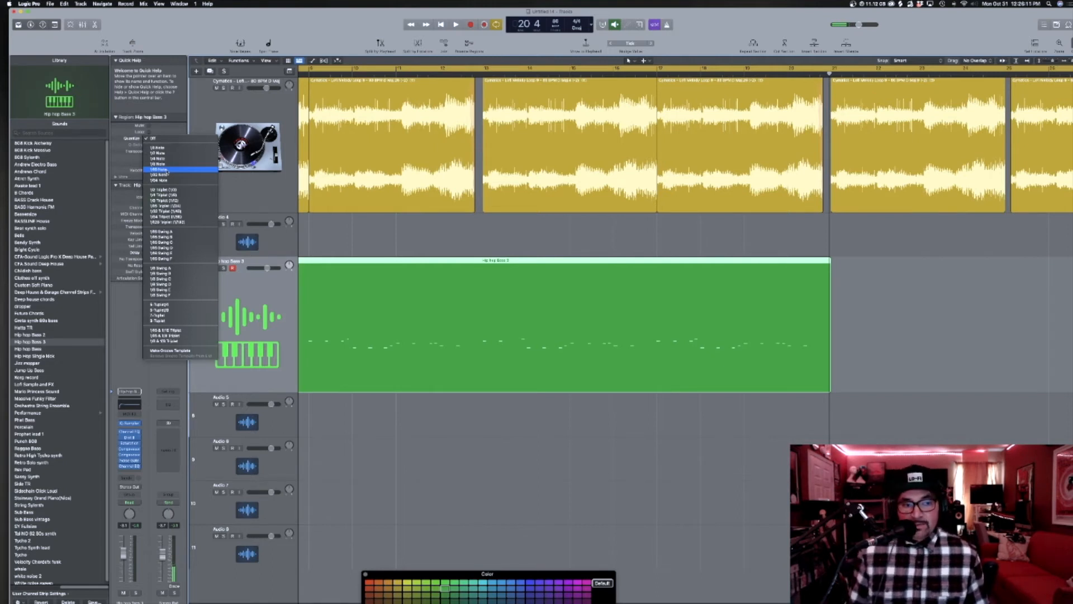
click(179, 243)
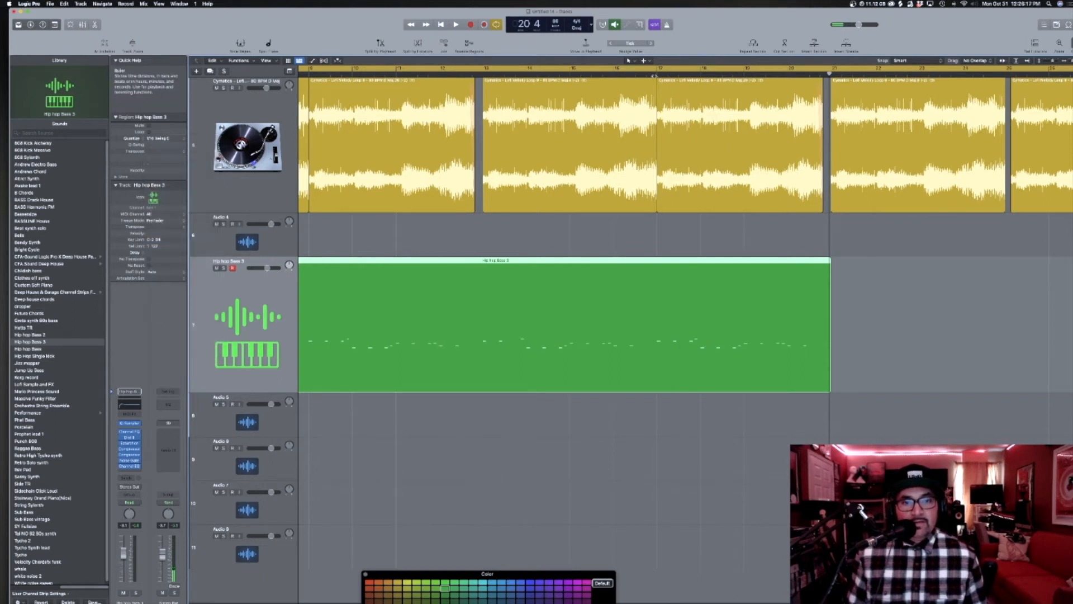
click(654, 75)
key(space)
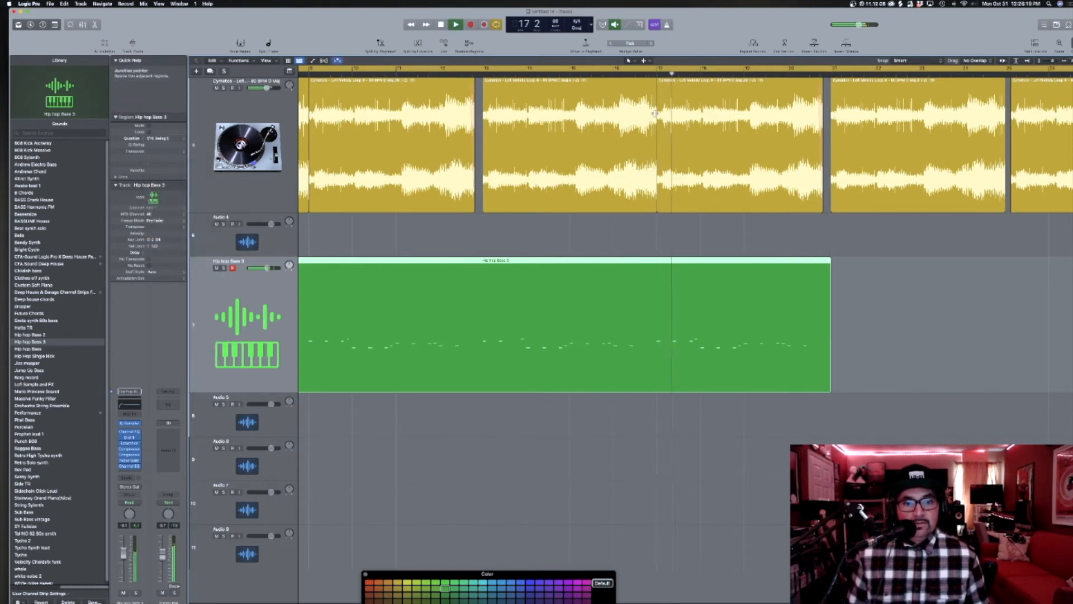
key(space)
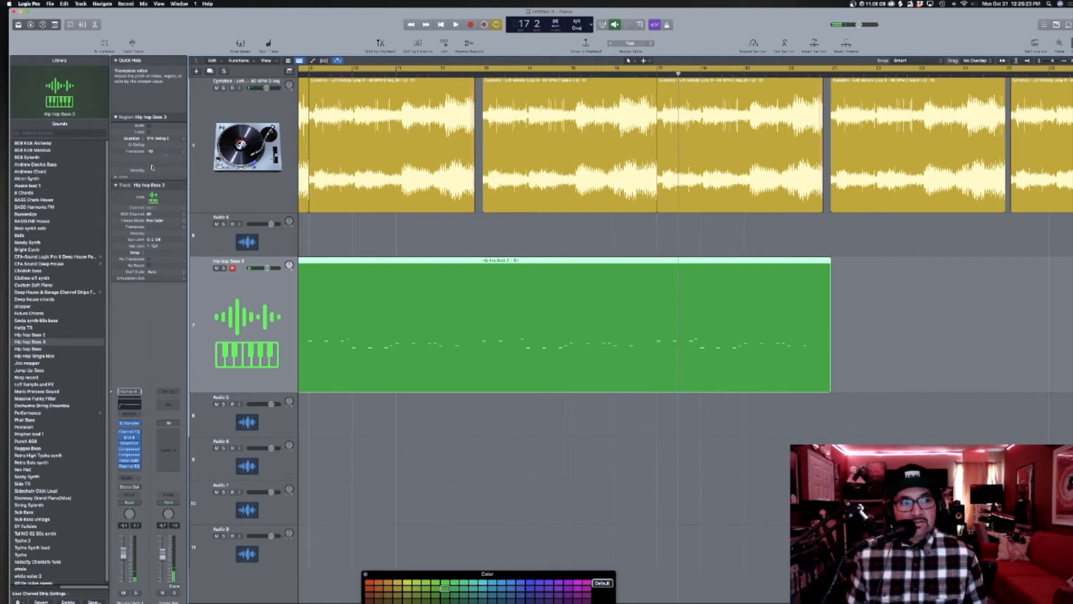
Transpose the bass region by 12 semitones and audition it from bar 17 to the end of bar 20.
click(657, 75)
key(space)
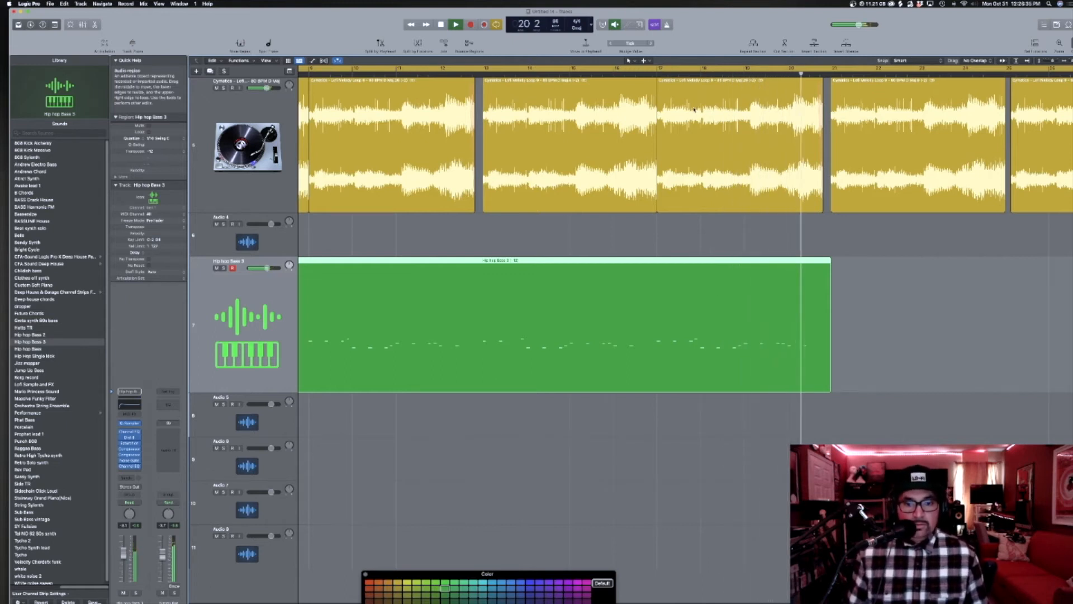
key(space)
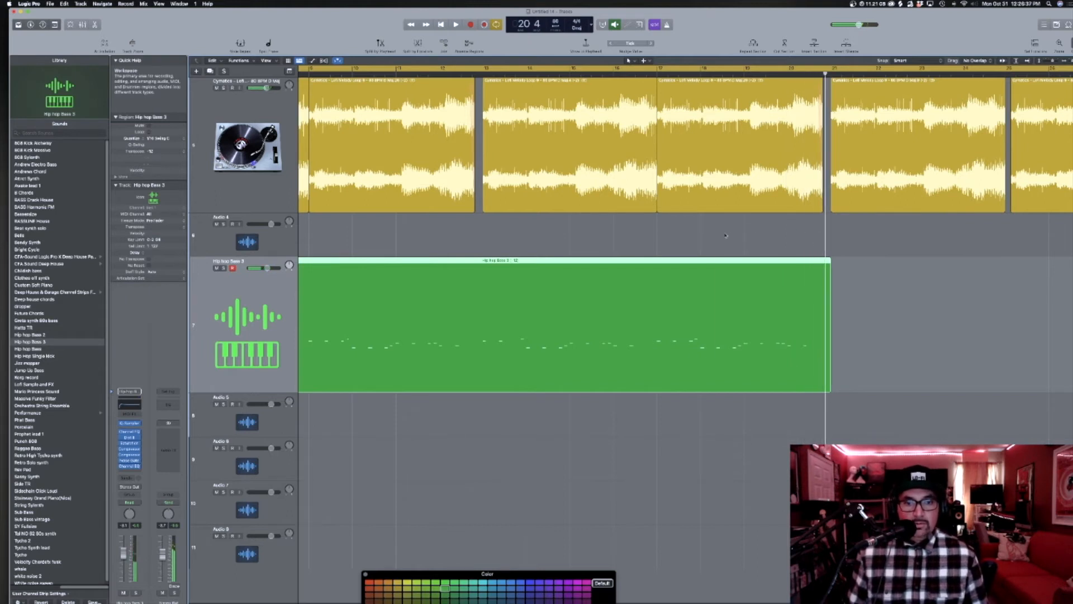
Split the bass region at bar 17 with the Scissors tool and return to the Pointer tool.
key(t)
click(749, 269)
click(655, 312)
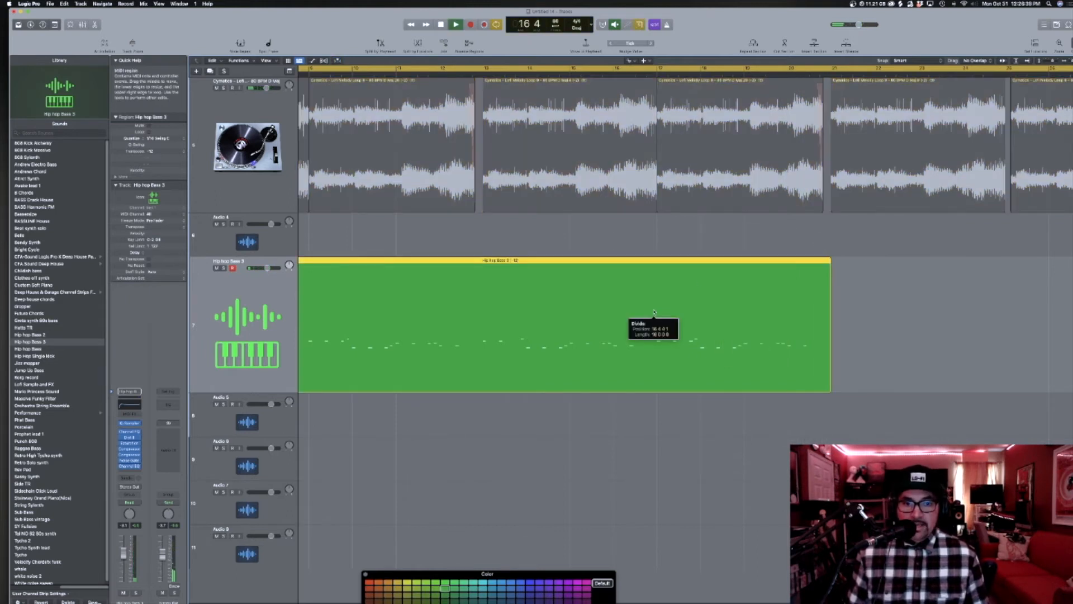
key(t)
click(650, 271)
Delete the bass region before bar 17 and copy the remaining four-bar region to bar 13.
key(z)
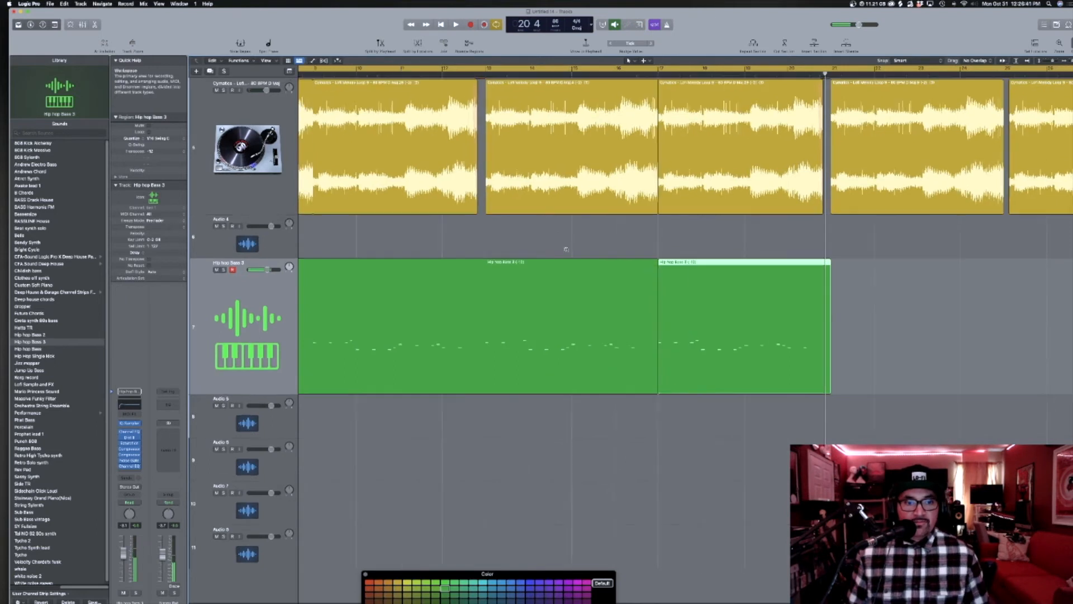
click(423, 353)
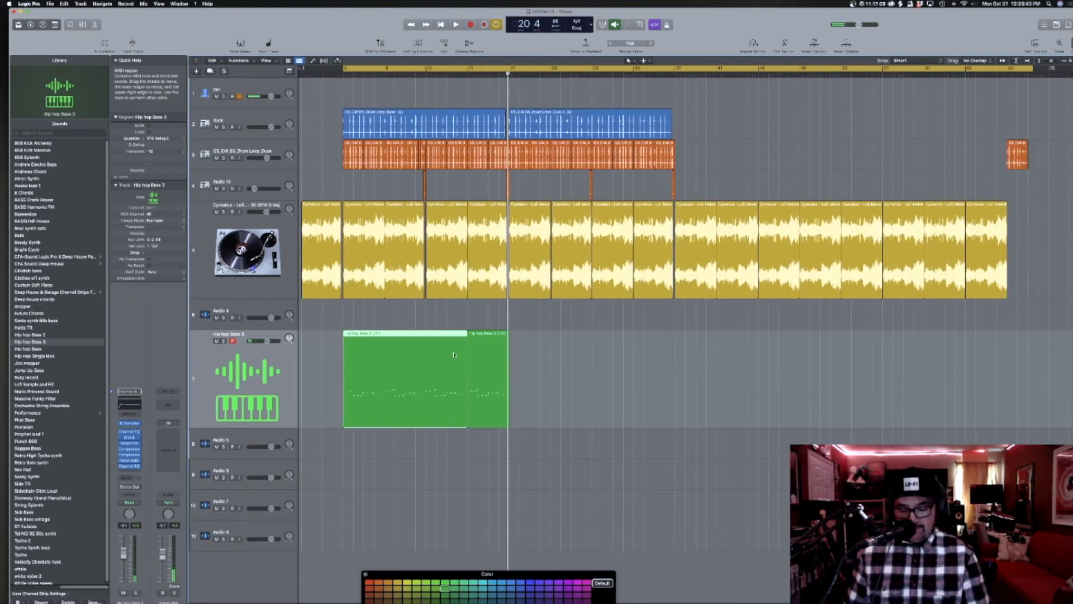
key(Delete)
drag(488, 375, 434, 375)
drag(545, 323, 402, 397)
Open the bar 13 bass region in the Piano Roll, add a short note near its end, and audition it from about bar 16.
double_click(628, 233)
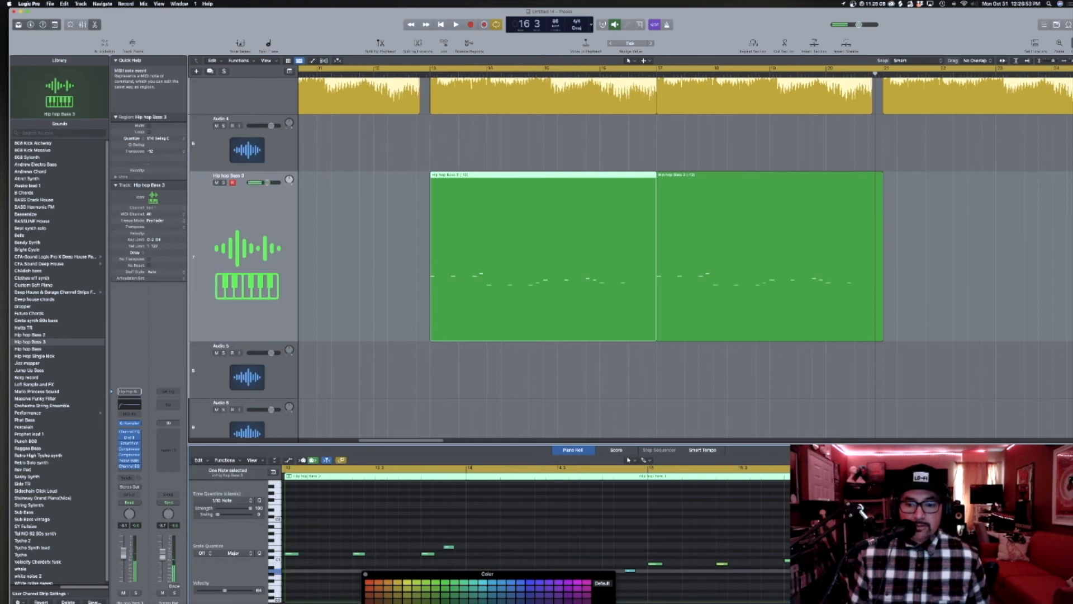
drag(943, 571, 945, 571)
double_click(616, 77)
key(space)
click(948, 571)
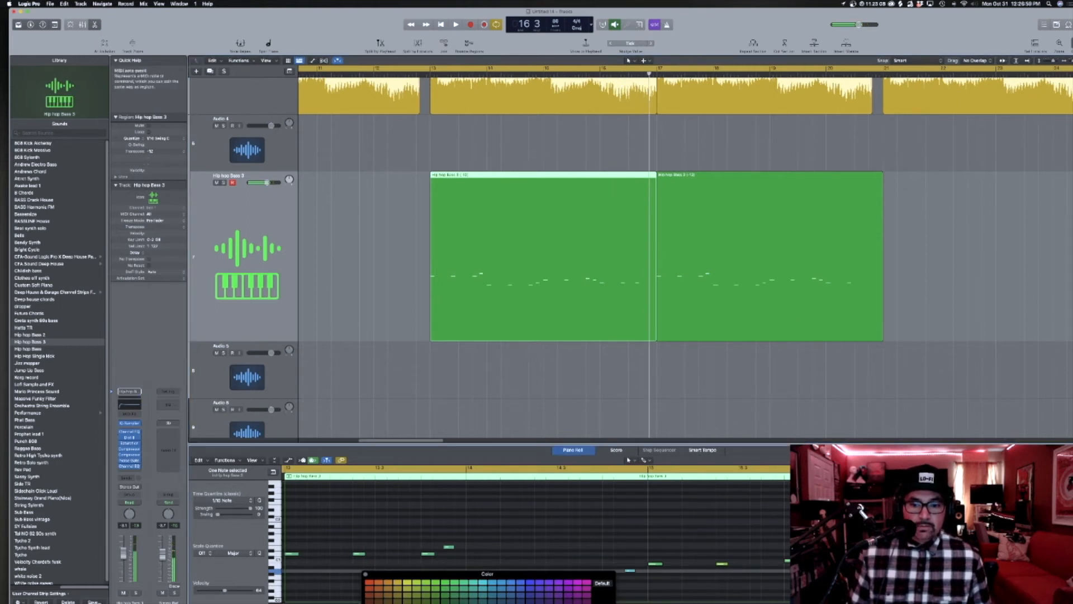
double_click(598, 77)
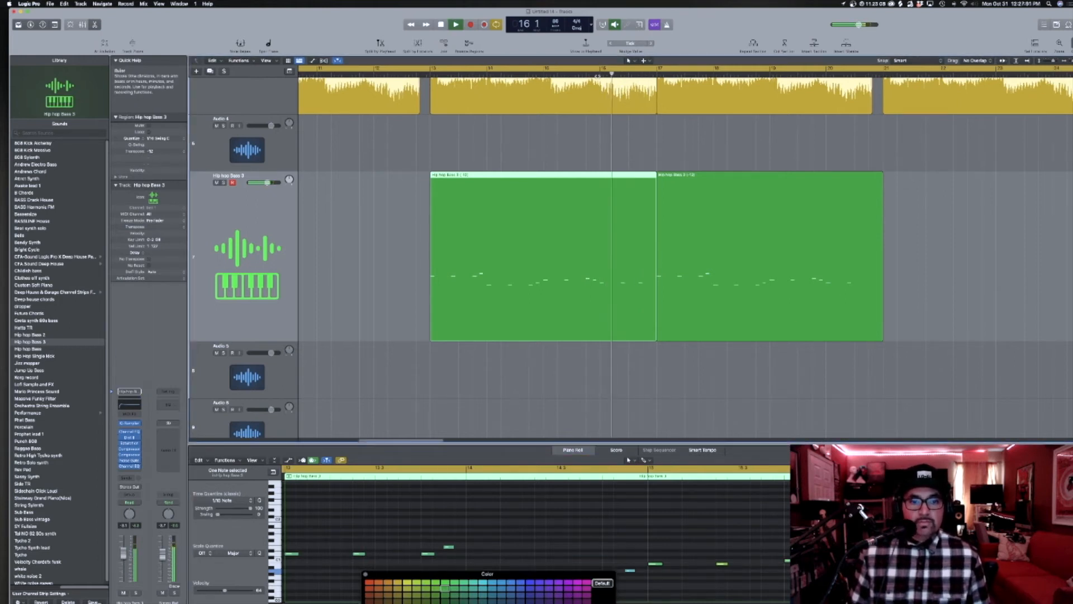
key(space)
Shift the added bass note slightly toward the end of bar 16 and audition the transition into bar 17.
click(630, 570)
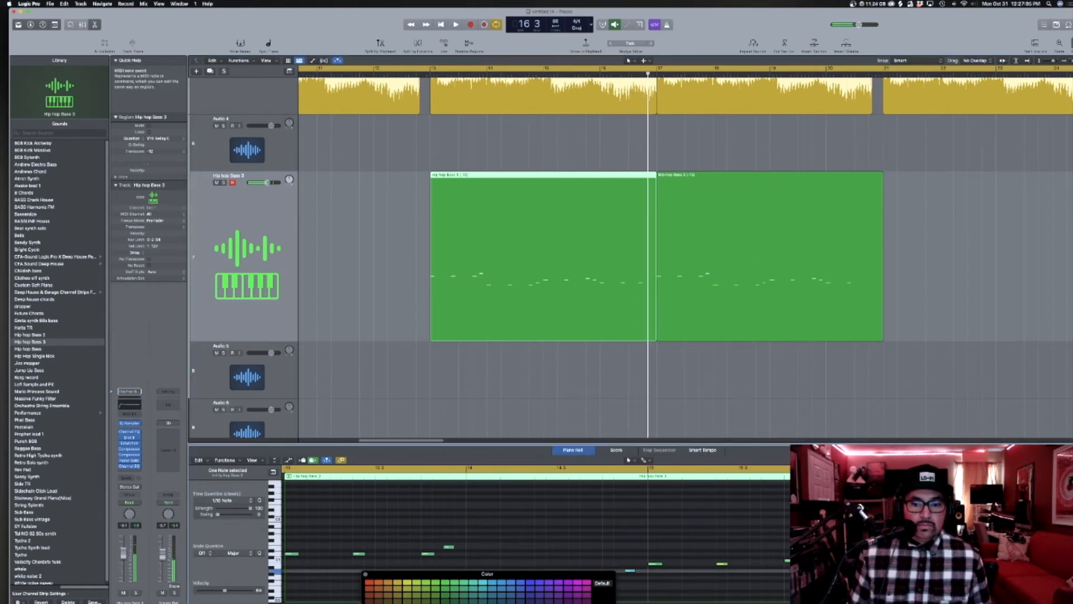
click(594, 72)
key(space)
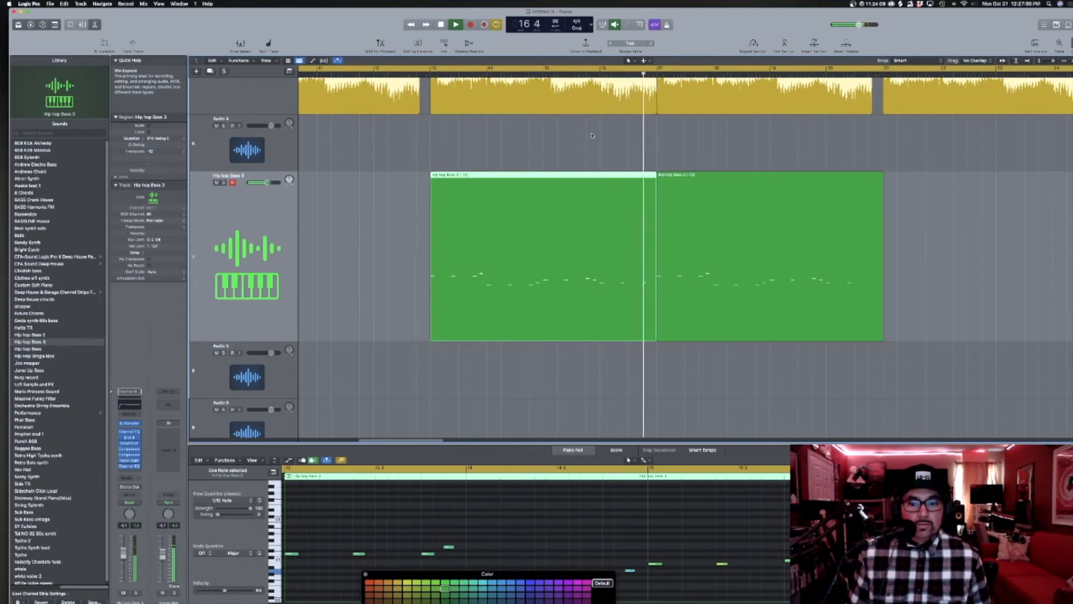
scroll(660, 206, down, 5)
key(space)
Join the adjacent bass regions at bars 13 and 17 into one eight-bar region with the Glue tool.
click(536, 204)
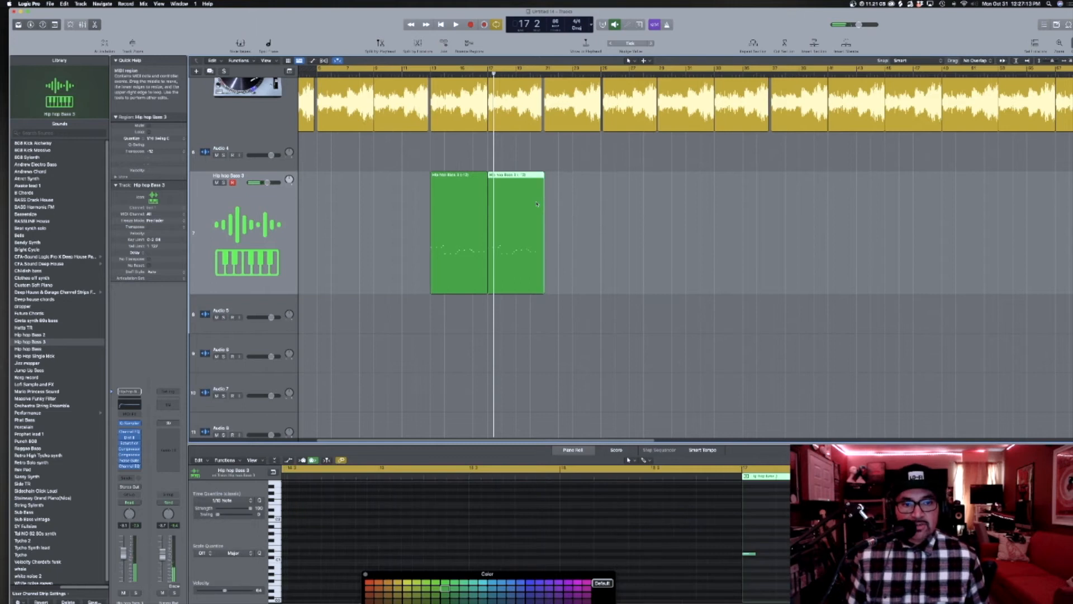
drag(599, 204, 468, 203)
key(t)
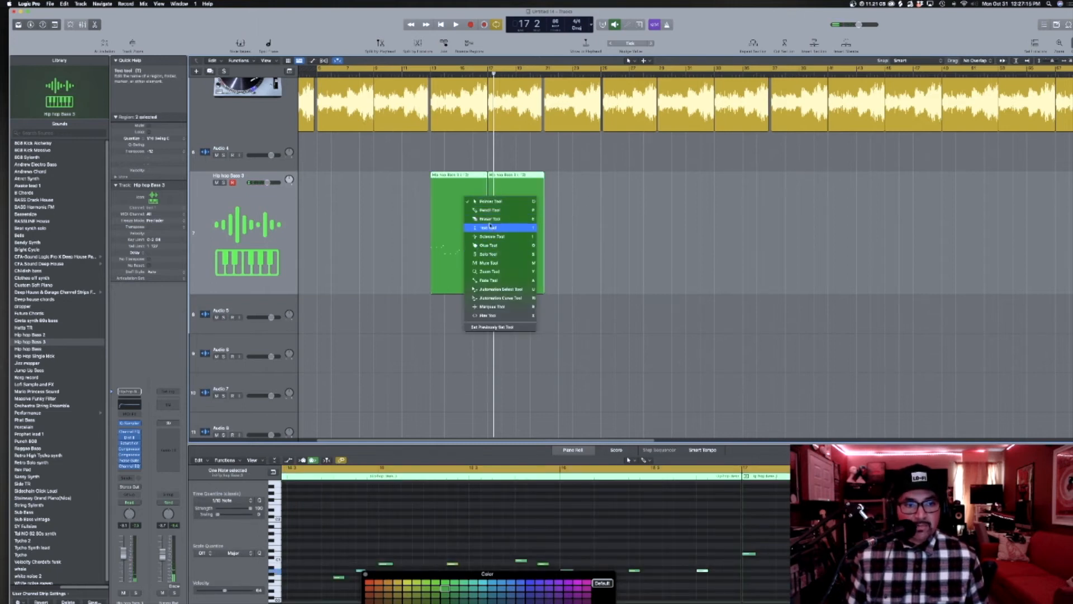
click(488, 246)
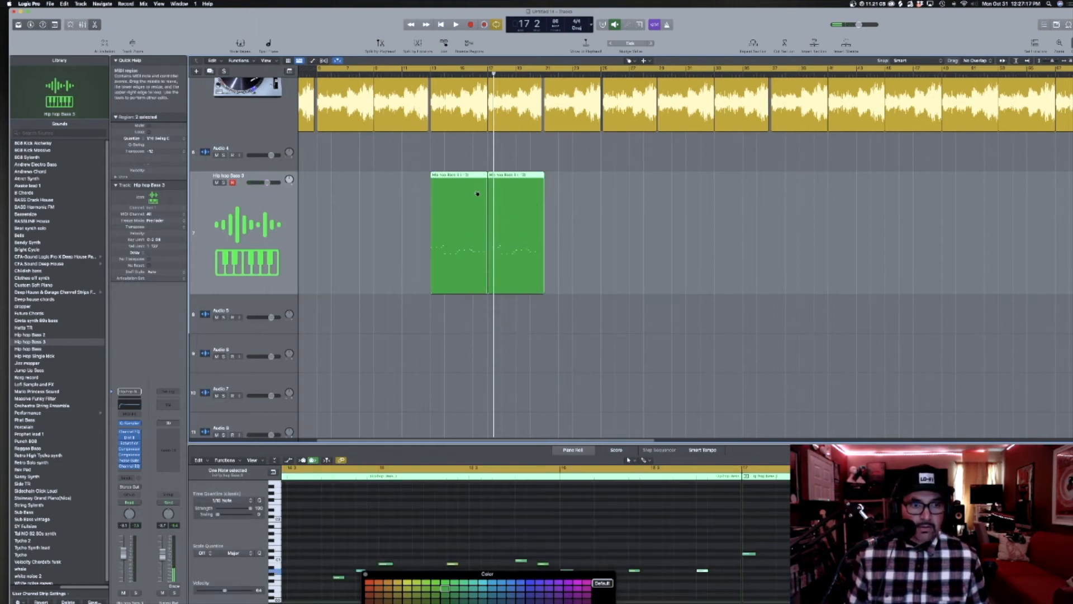
click(477, 193)
Copy the joined bass region to follow itself from bar 21 to bar 37, deleting the surplus copy beyond the drum loops.
drag(470, 208, 752, 207)
scroll(668, 218, down, 3)
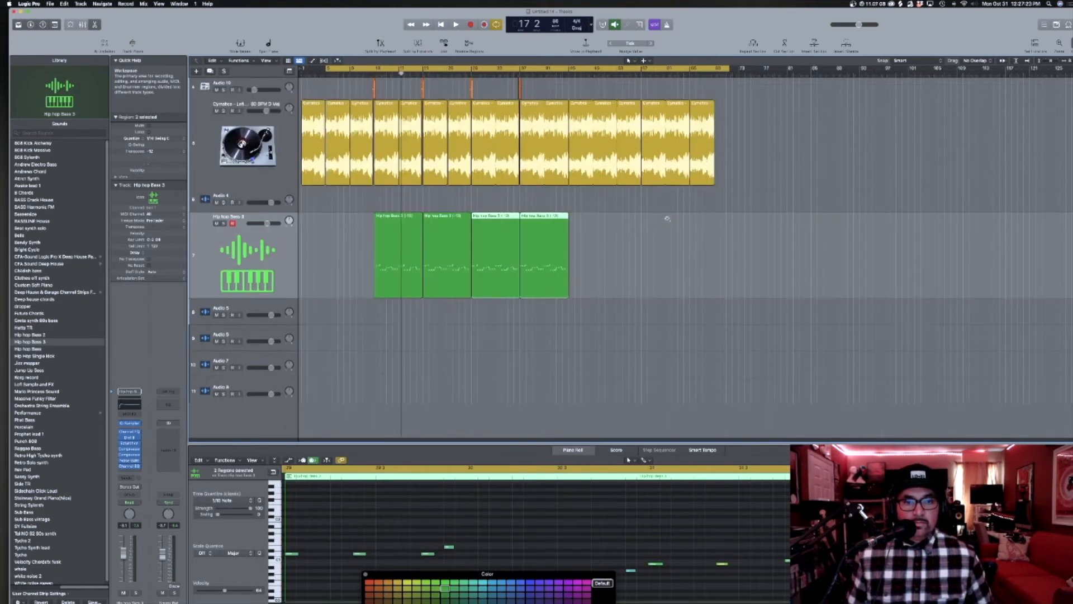
scroll(667, 219, up, 3)
click(546, 245)
key(Delete)
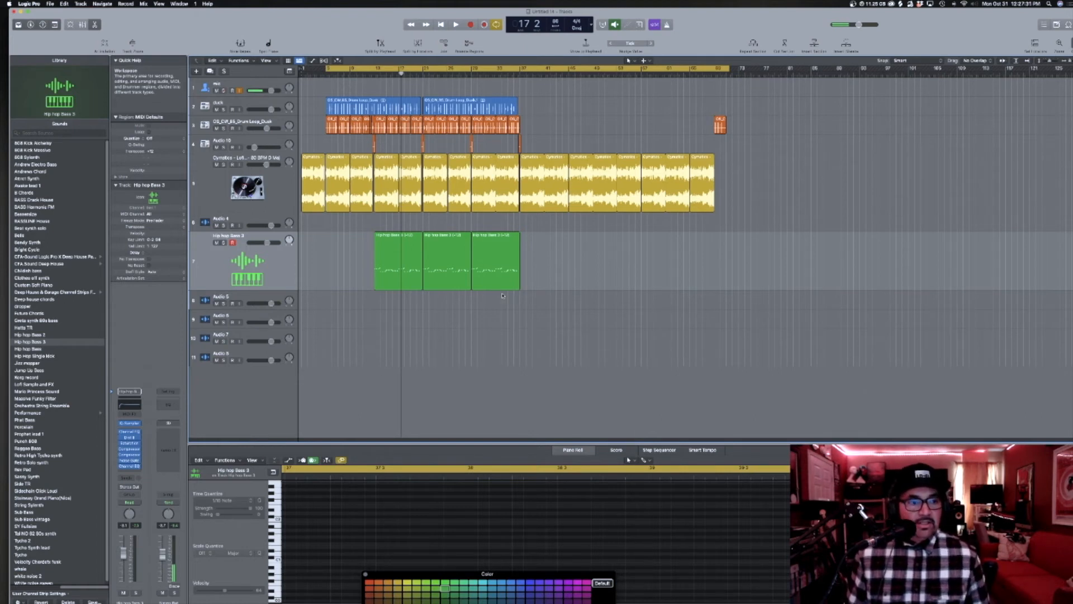
Select the three bass regions, audition the arrangement with the bass from about bar 12, and clear the selection.
drag(502, 296, 391, 279)
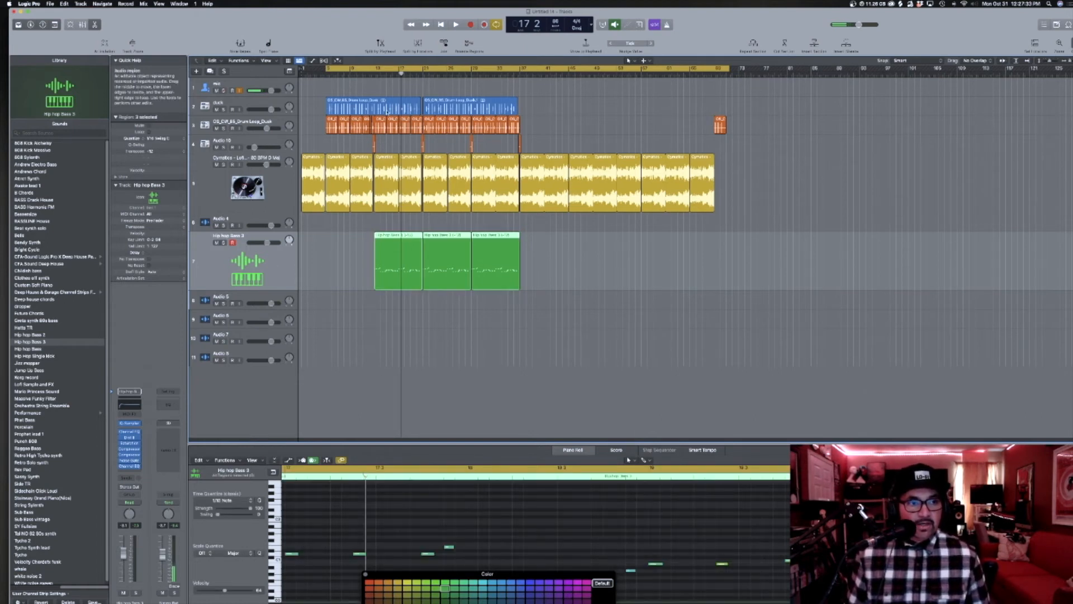
click(370, 72)
key(space)
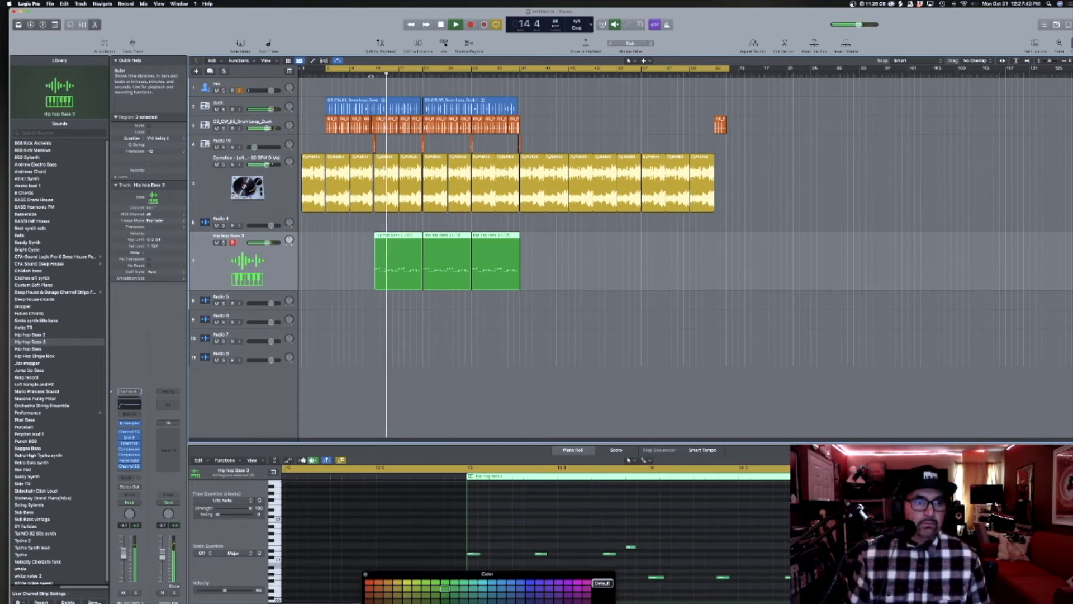
scroll(592, 258, up, 3)
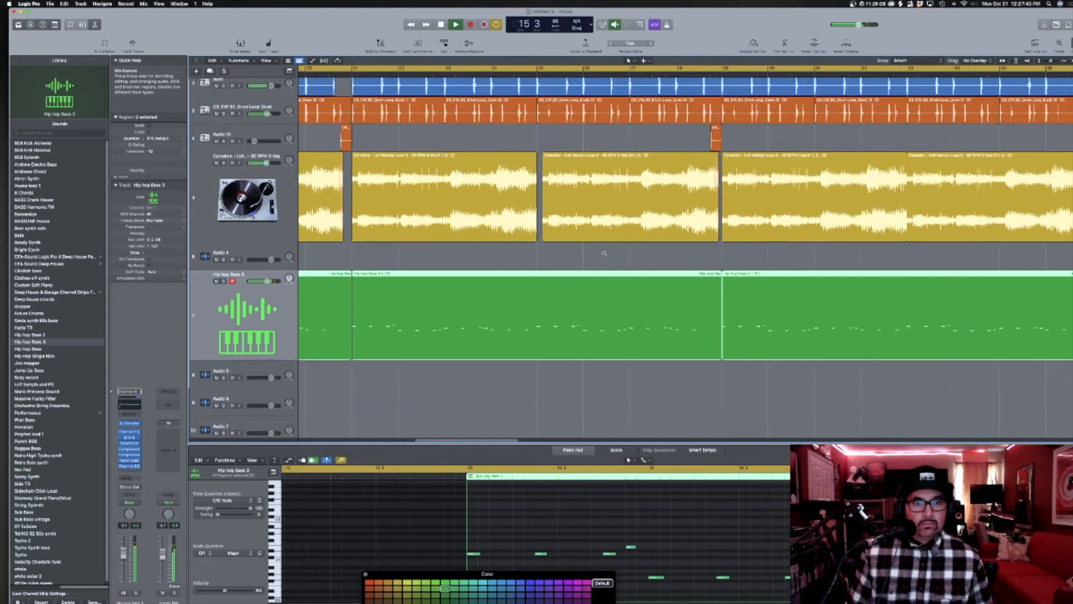
scroll(675, 257, down, 3)
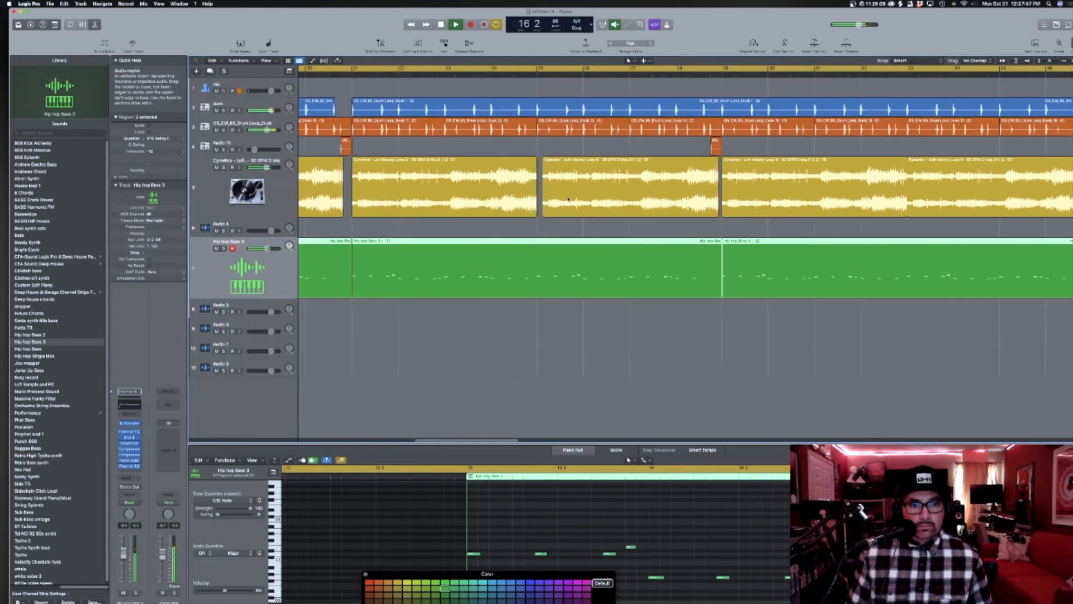
scroll(479, 217, down, 5)
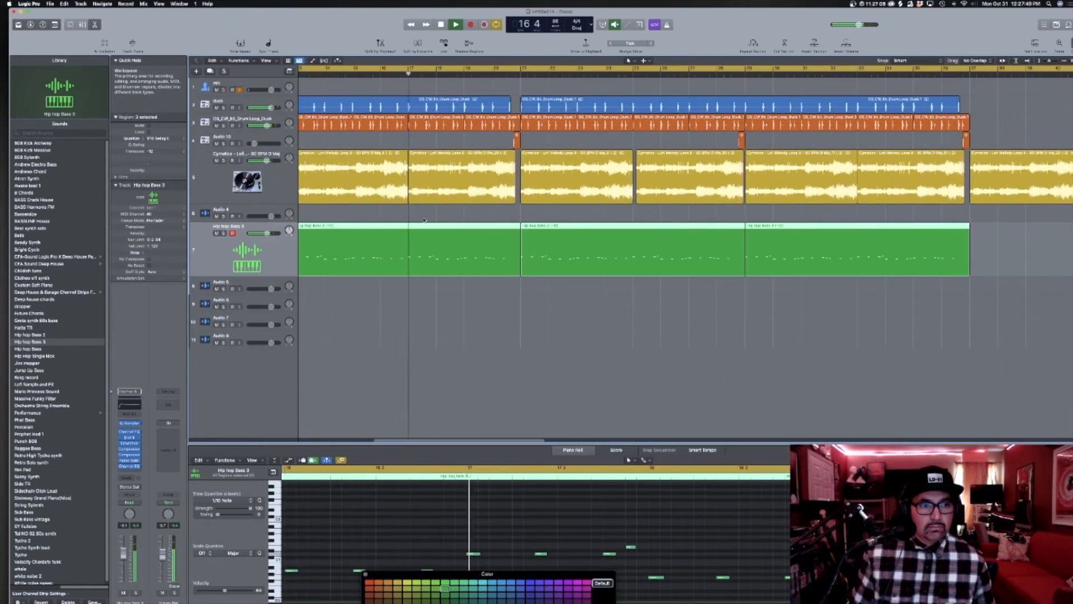
click(537, 216)
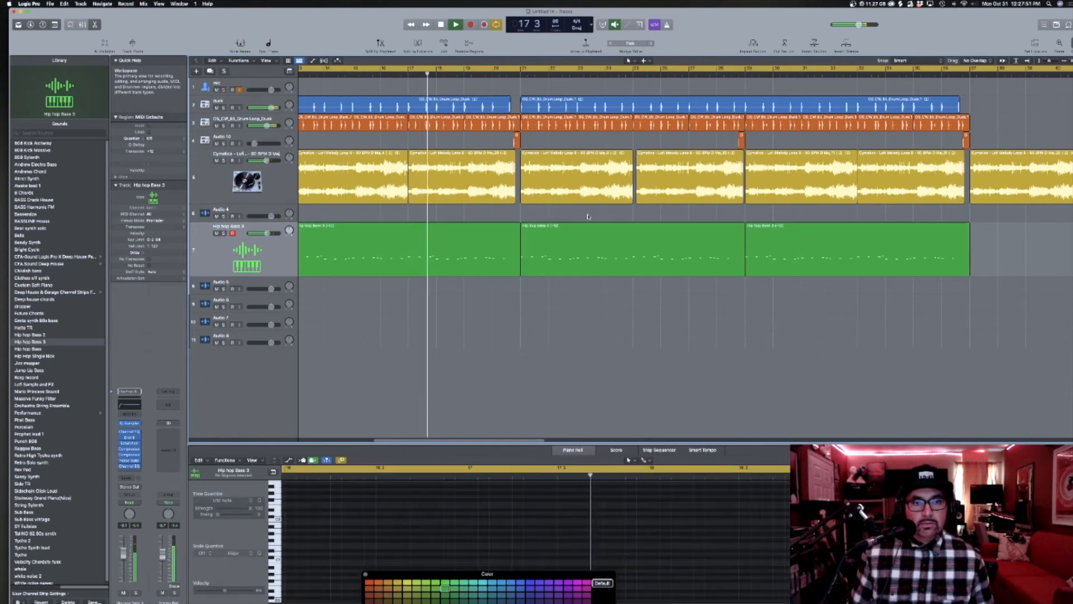
Replace the melody loop region at bar 25 with a copy of the one starting at bar 17 and stop playback.
drag(638, 199, 635, 200)
drag(663, 158, 664, 158)
drag(661, 160, 659, 159)
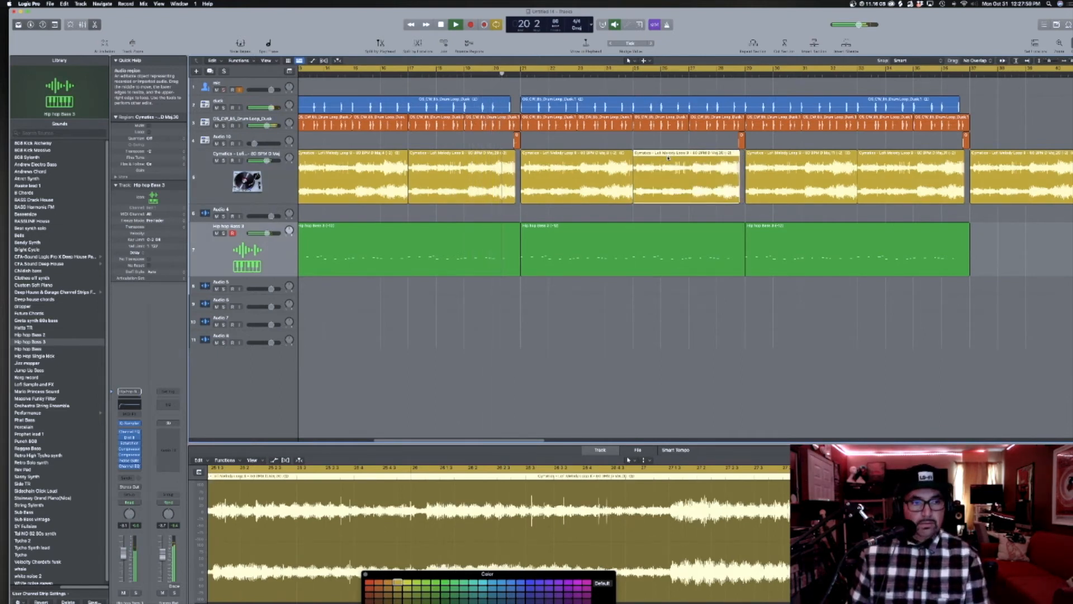
key(Delete)
drag(455, 174, 679, 175)
key(space)
click(518, 211)
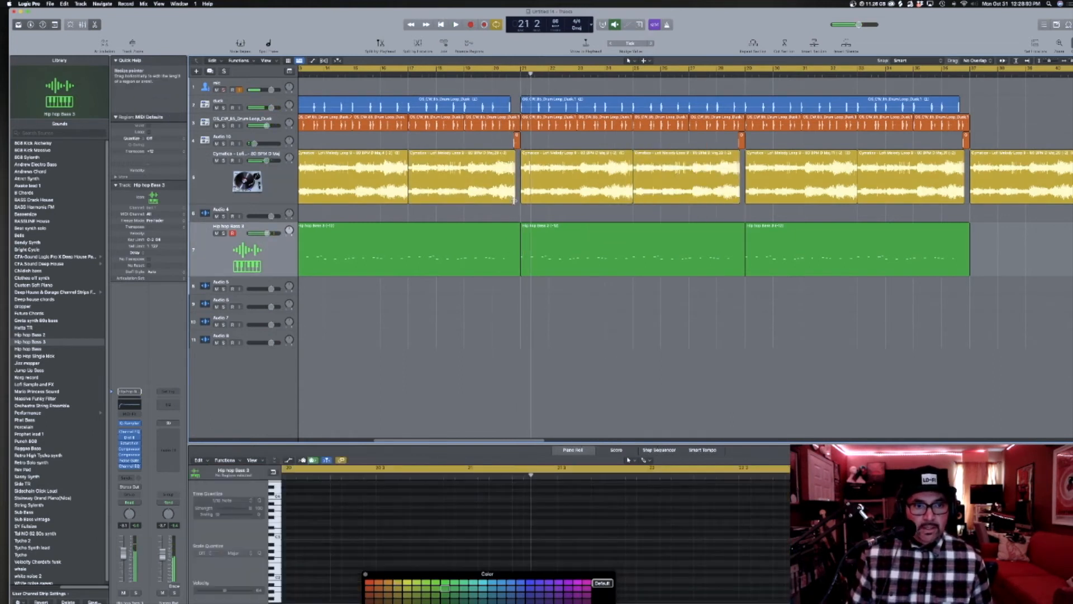
Extend the bar 17 melody region to bar 21 and replace the melody regions at bars 1 and 9 with copies of it.
drag(517, 199, 518, 199)
scroll(492, 211, down, 8)
scroll(490, 214, left, 3)
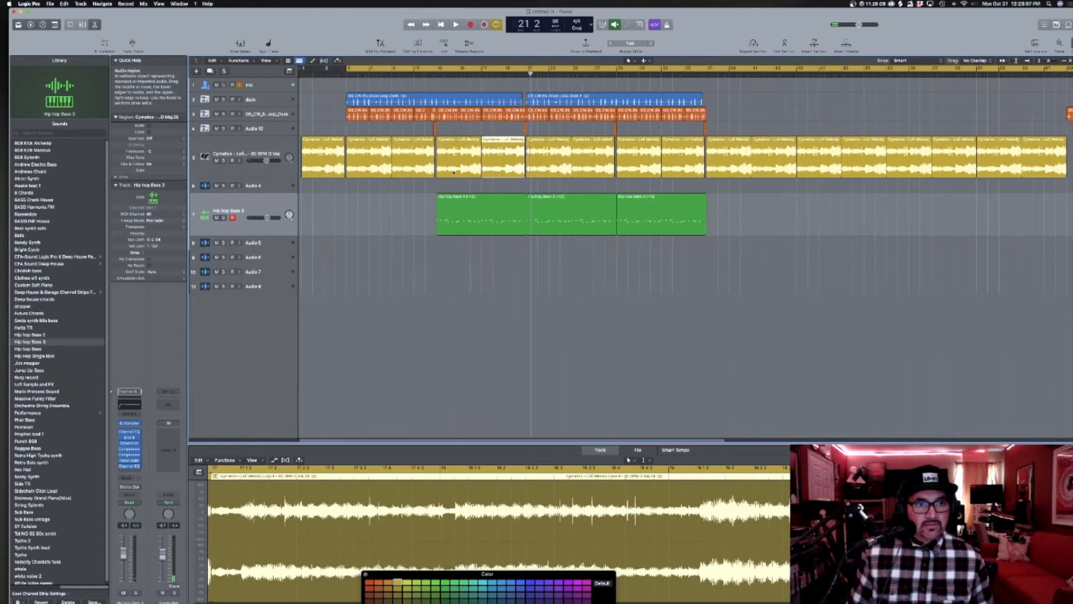
click(415, 164)
key(Delete)
click(325, 160)
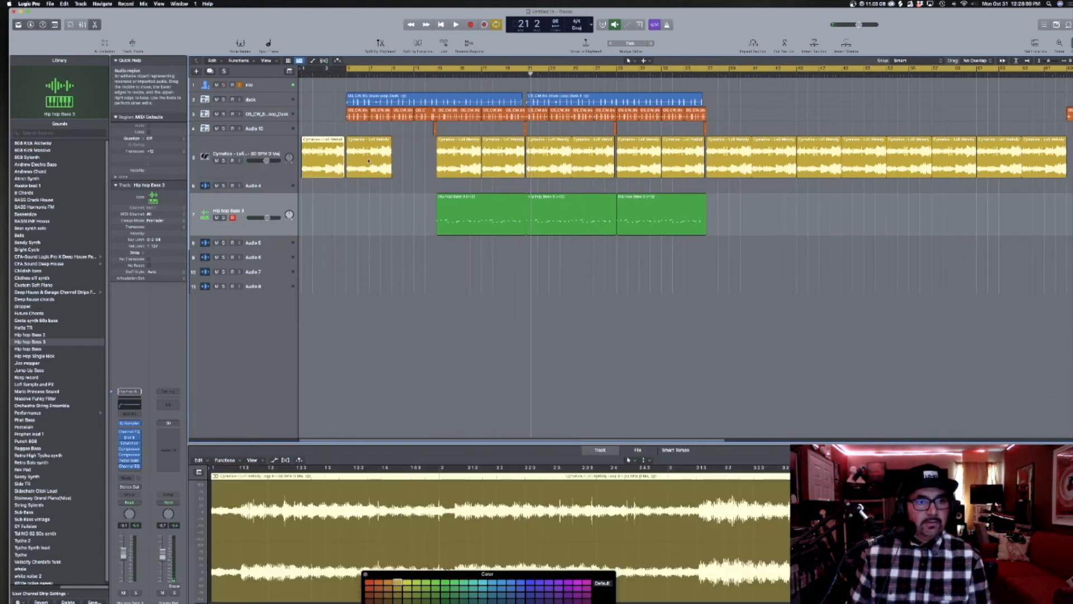
key(Delete)
drag(511, 155, 330, 167)
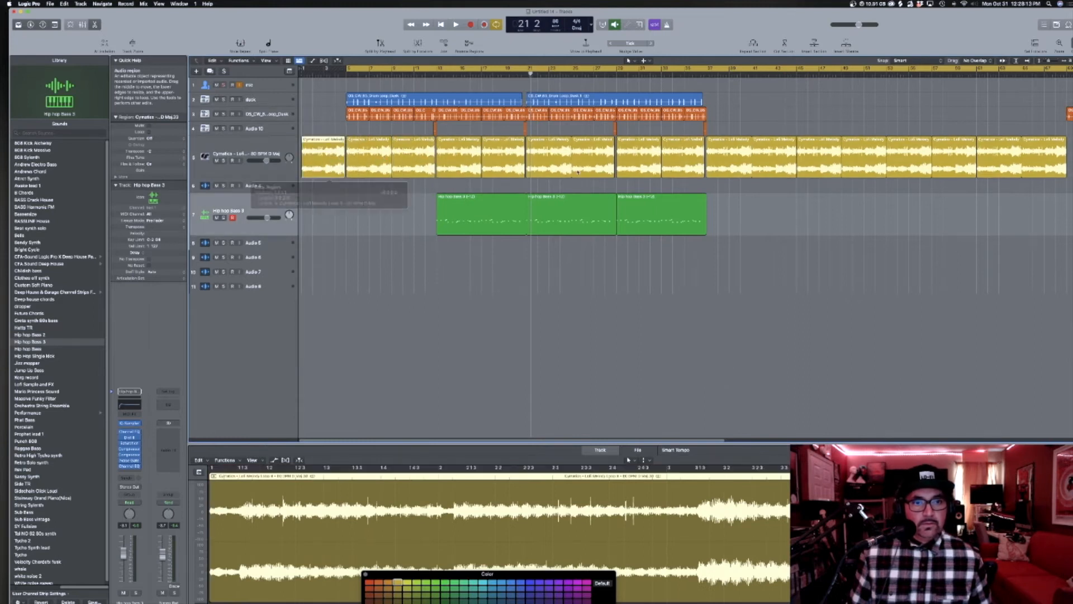
Overwrite the bar 25 melody region with a copy of the lengthened bar 17 region.
click(605, 164)
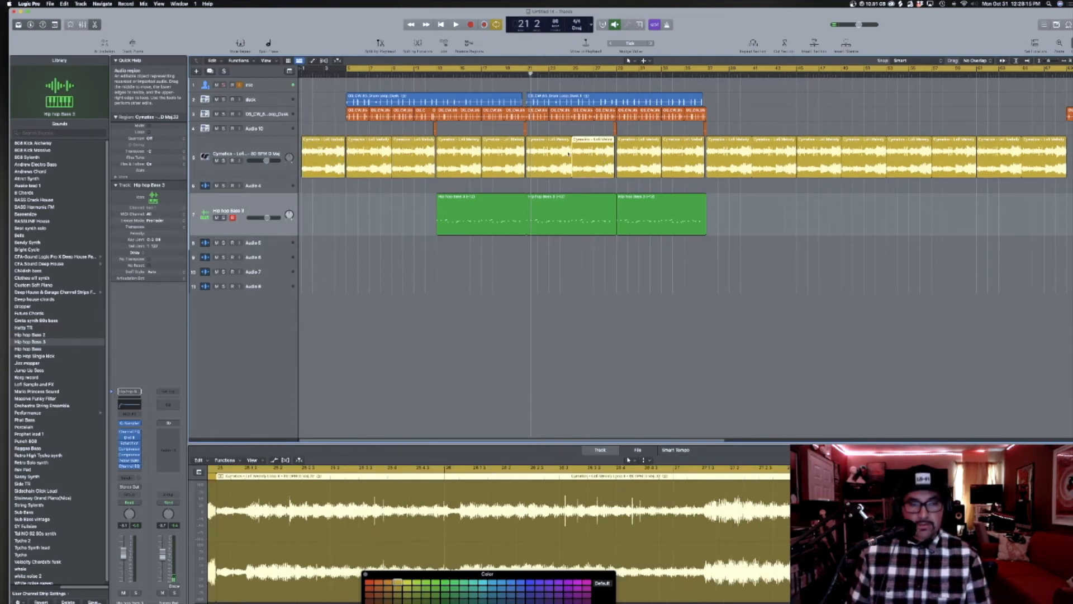
key(Delete)
drag(510, 154, 600, 154)
drag(683, 152, 683, 159)
Select the Audio 5 track, set the cycle range from bar 13 to 37 and repeat that section across all tracks.
click(255, 242)
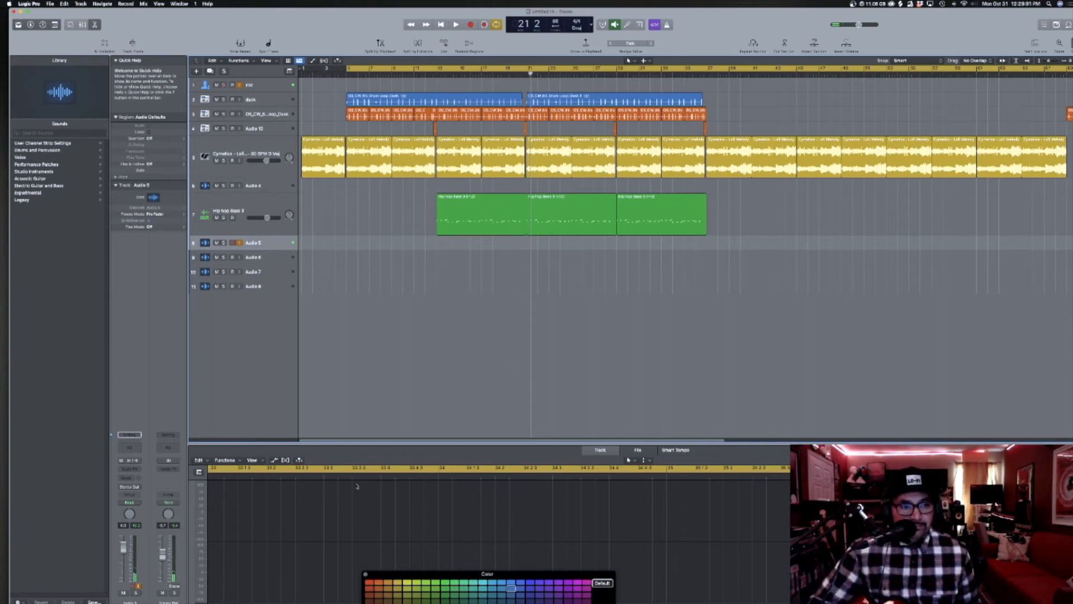
drag(444, 75, 708, 84)
click(754, 44)
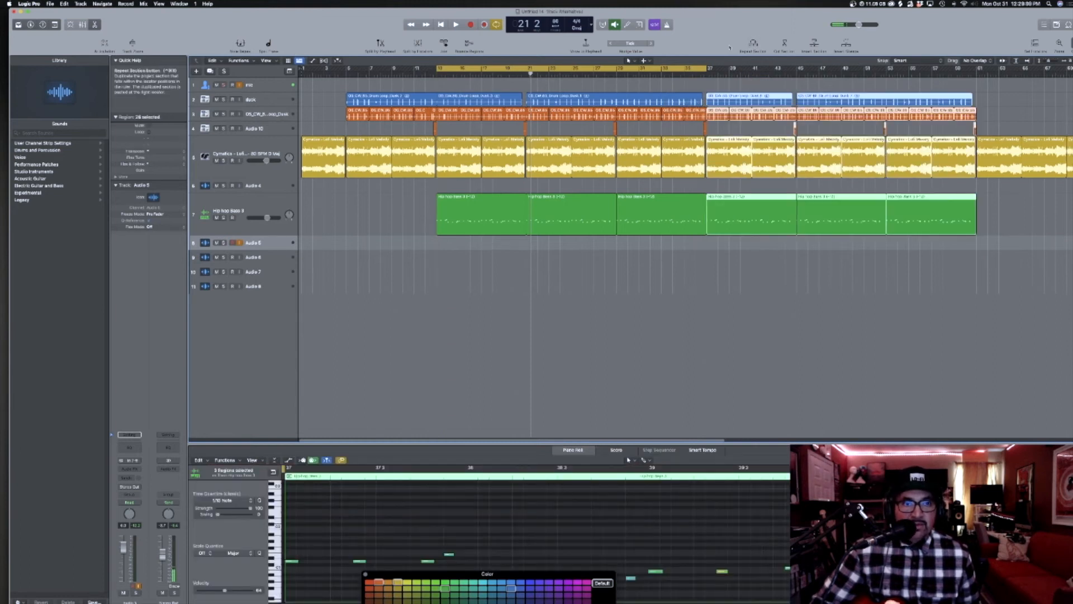
right_click(253, 23)
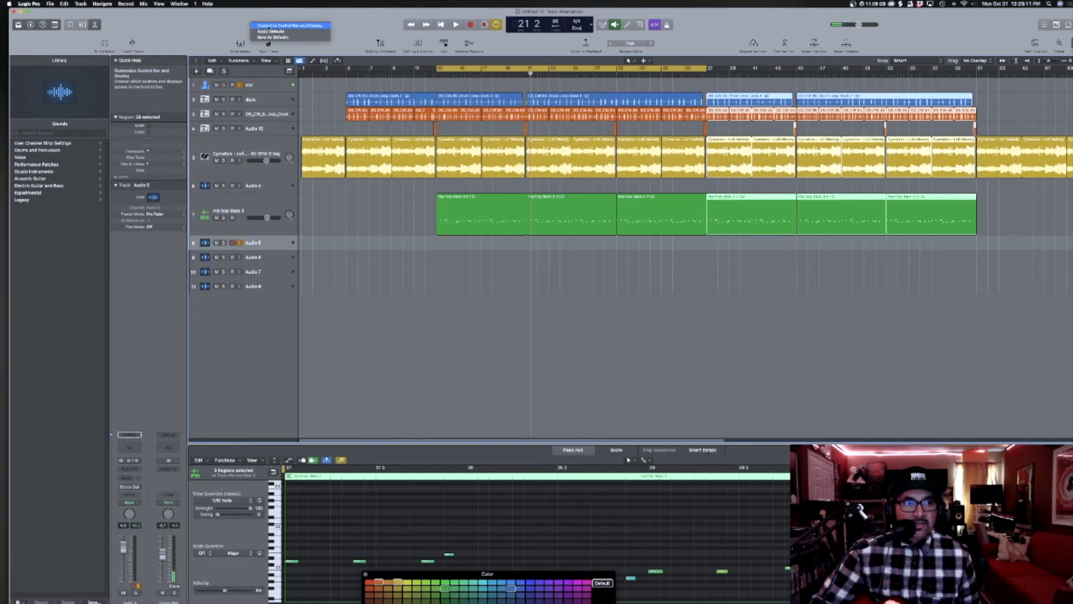
click(362, 30)
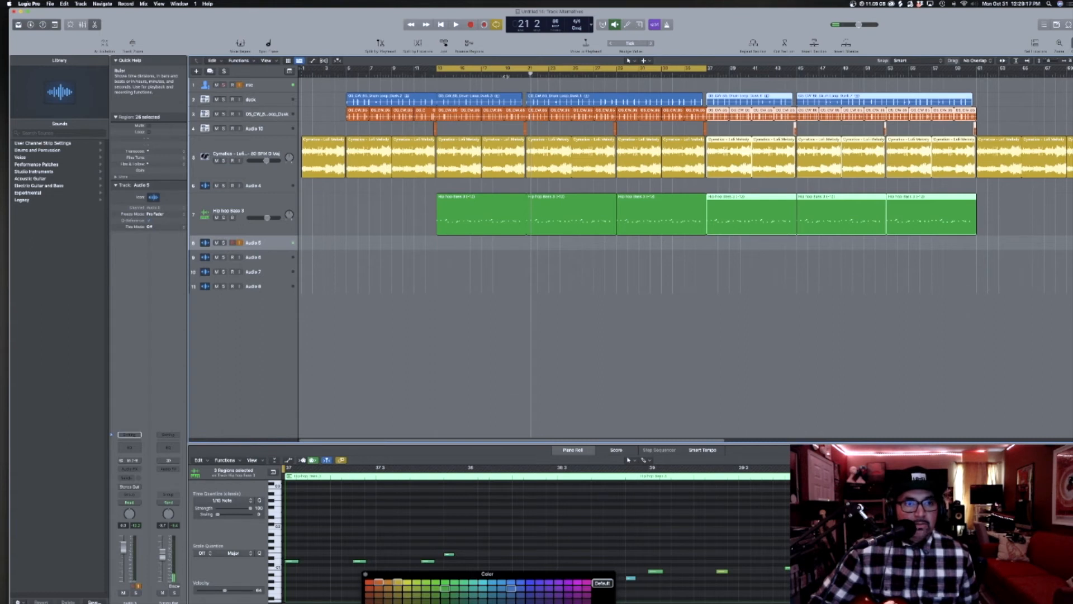
Record an audio take on the Audio 5 track from about bar 20 to bar 30.
double_click(506, 73)
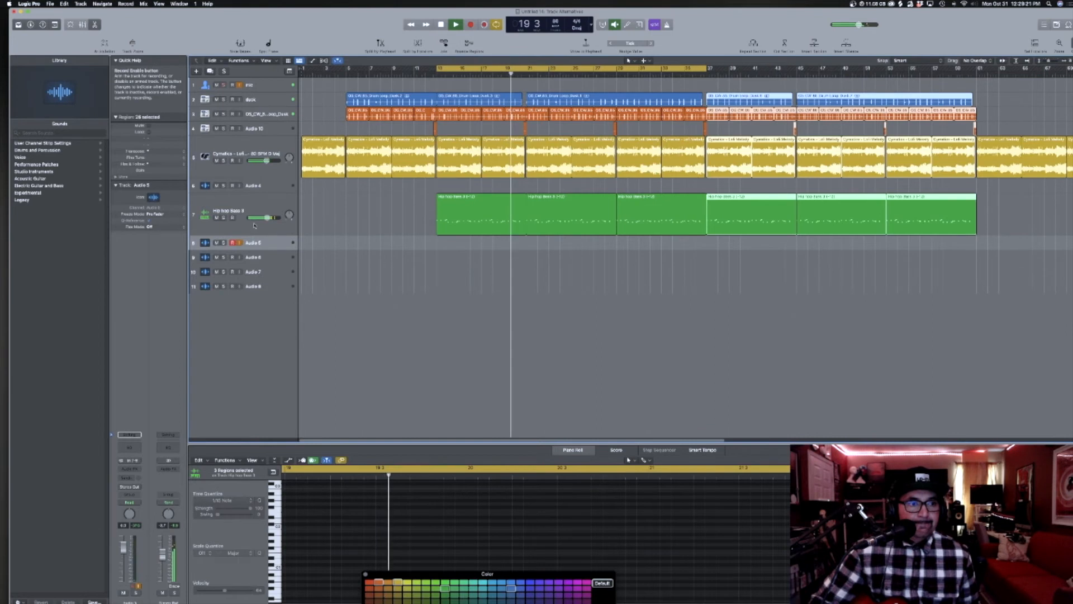
click(471, 25)
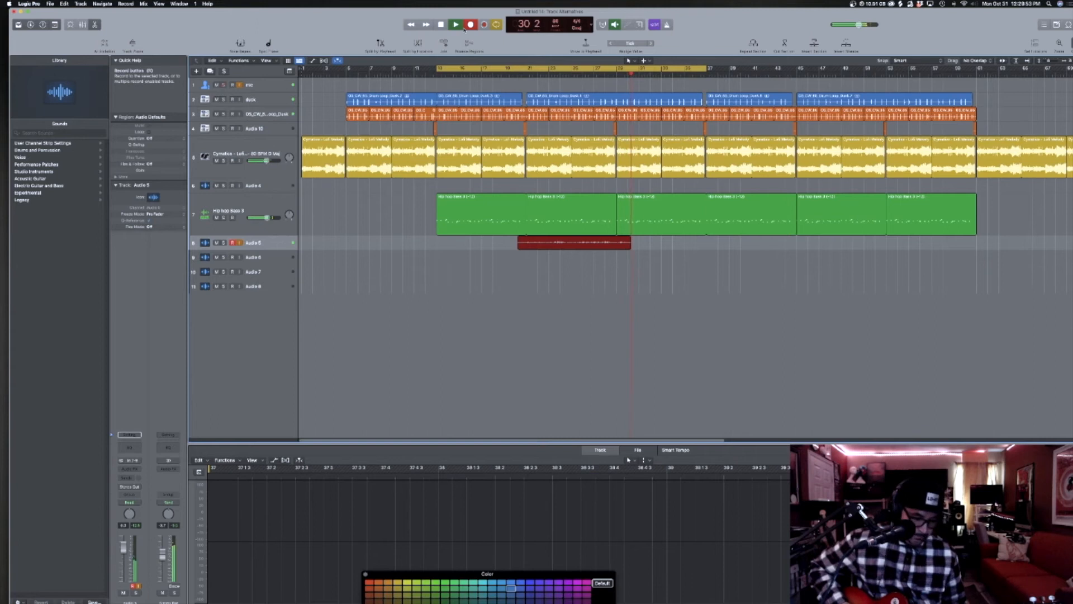
key(space)
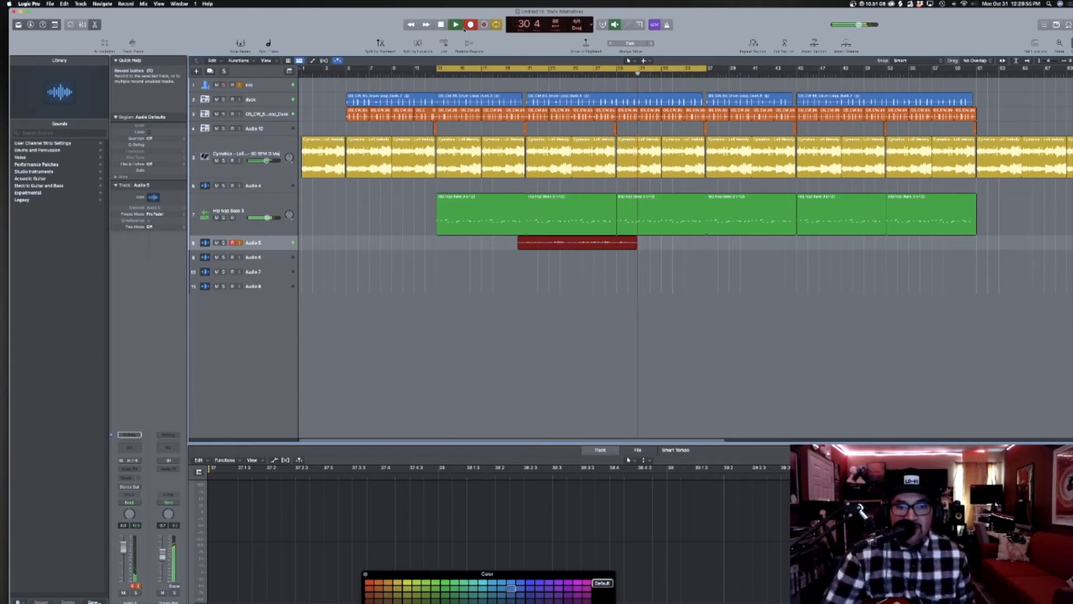
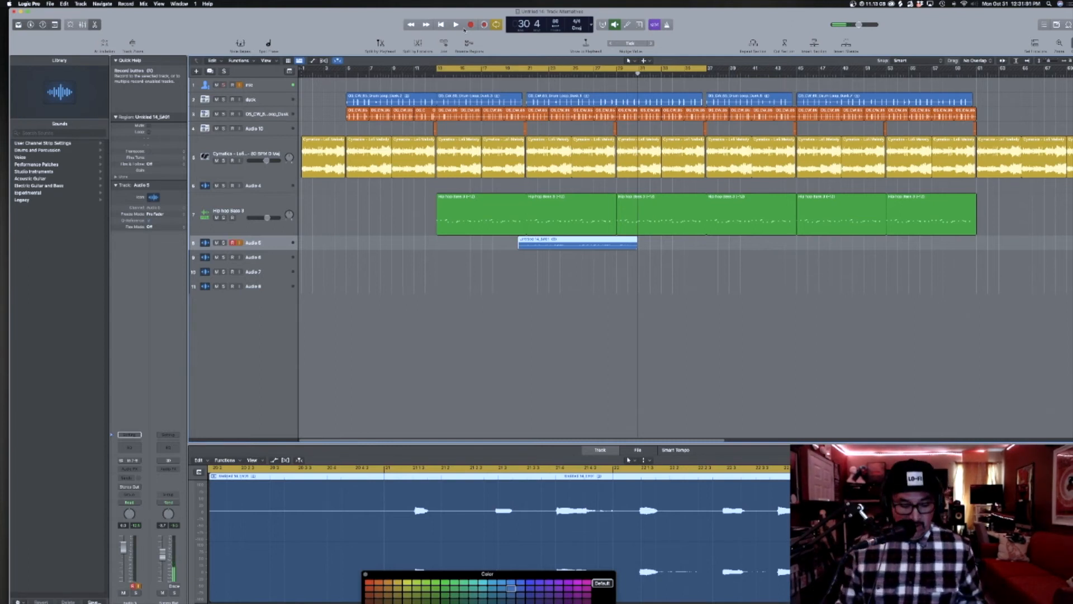
Trim both ends of the recorded Audio 5 region to span bars 21 to 29.
key(z)
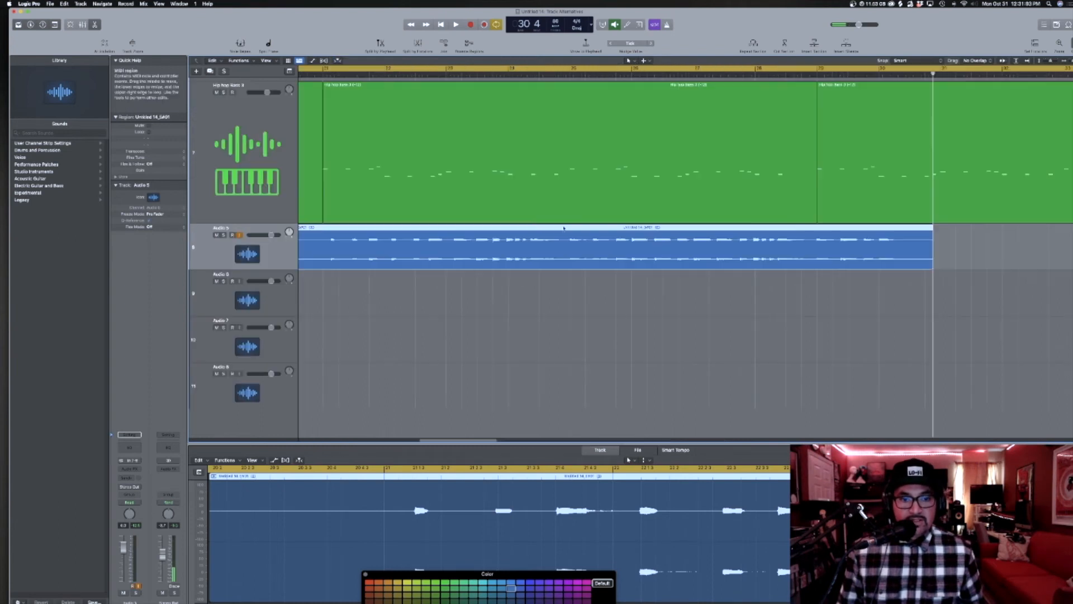
ctrl+alt+click(612, 331)
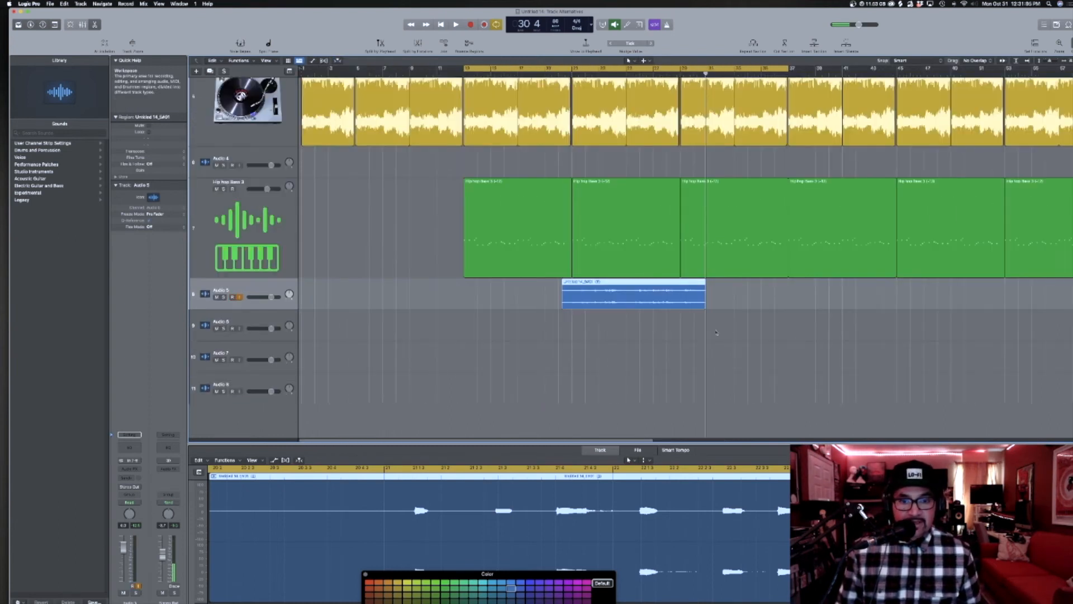
drag(704, 306, 681, 307)
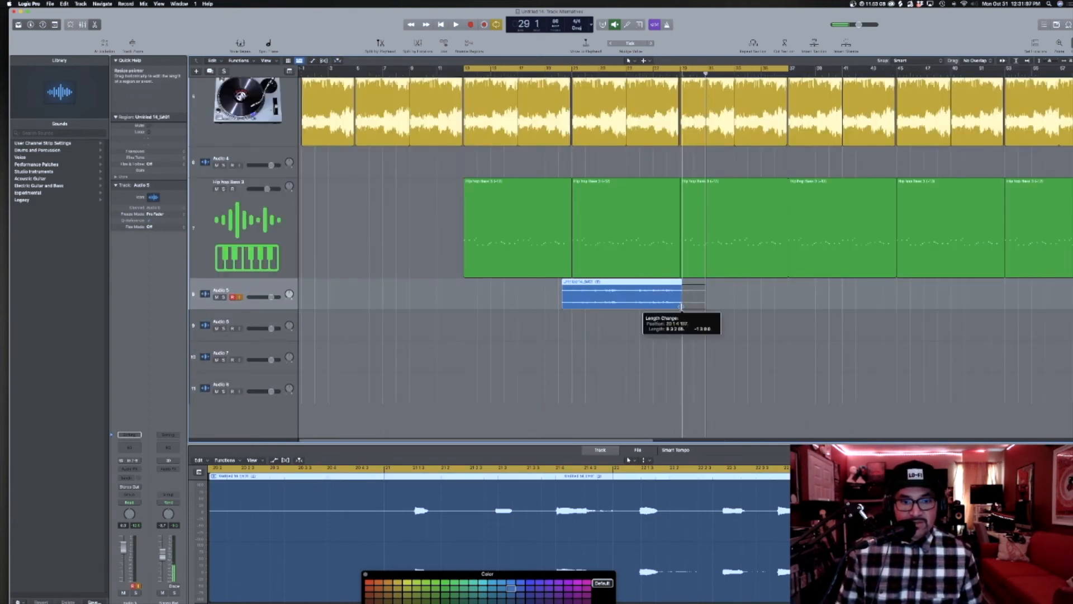
drag(562, 302, 573, 302)
key(z)
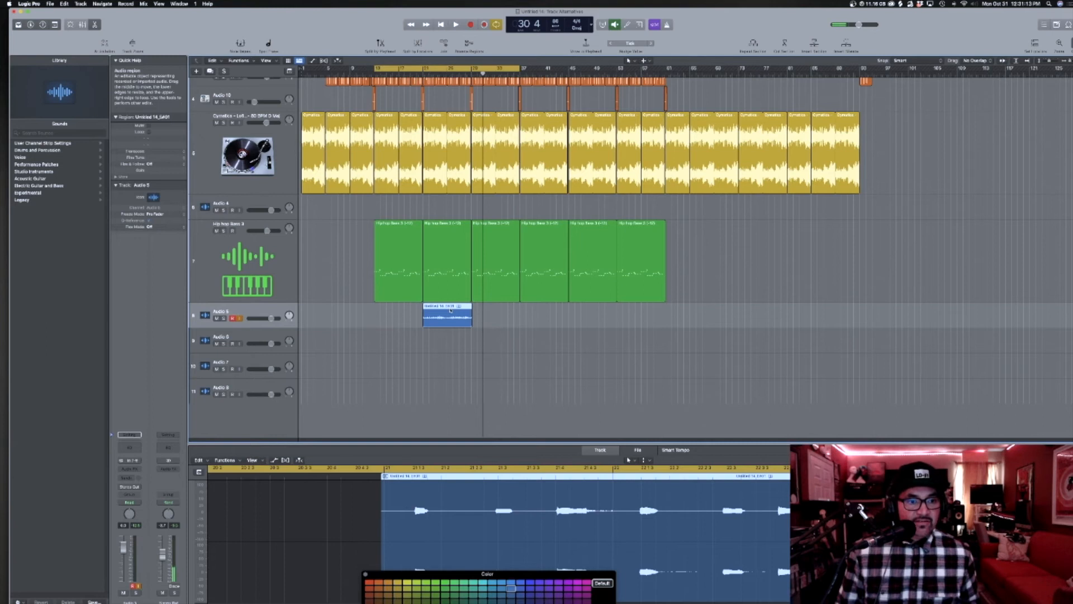
Play back the trimmed take, split it at bar 25 and copy its second half over the first half.
key(space)
drag(497, 361, 380, 288)
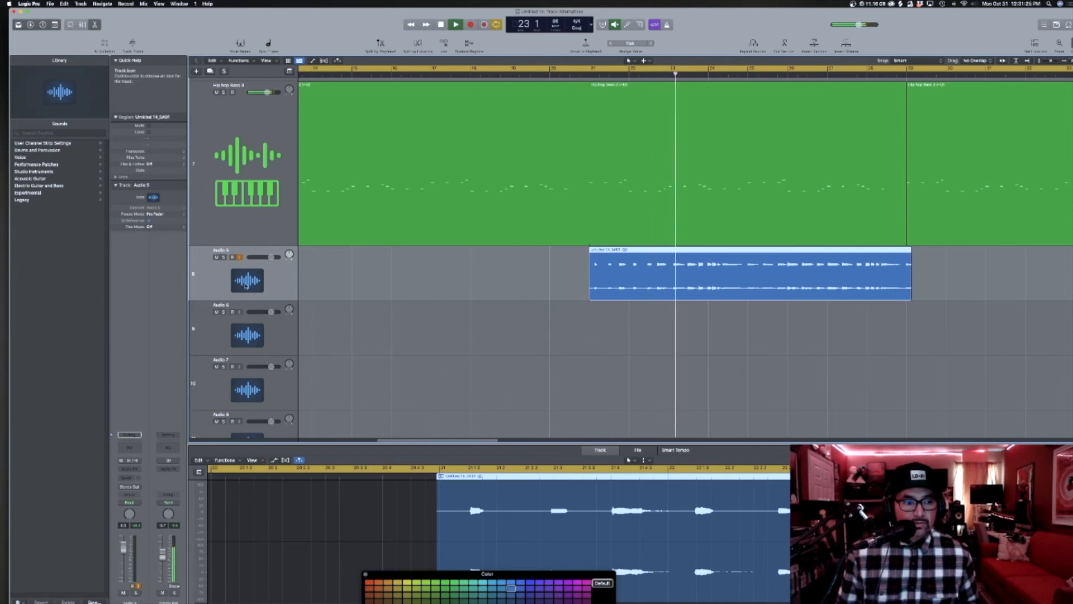
key(space)
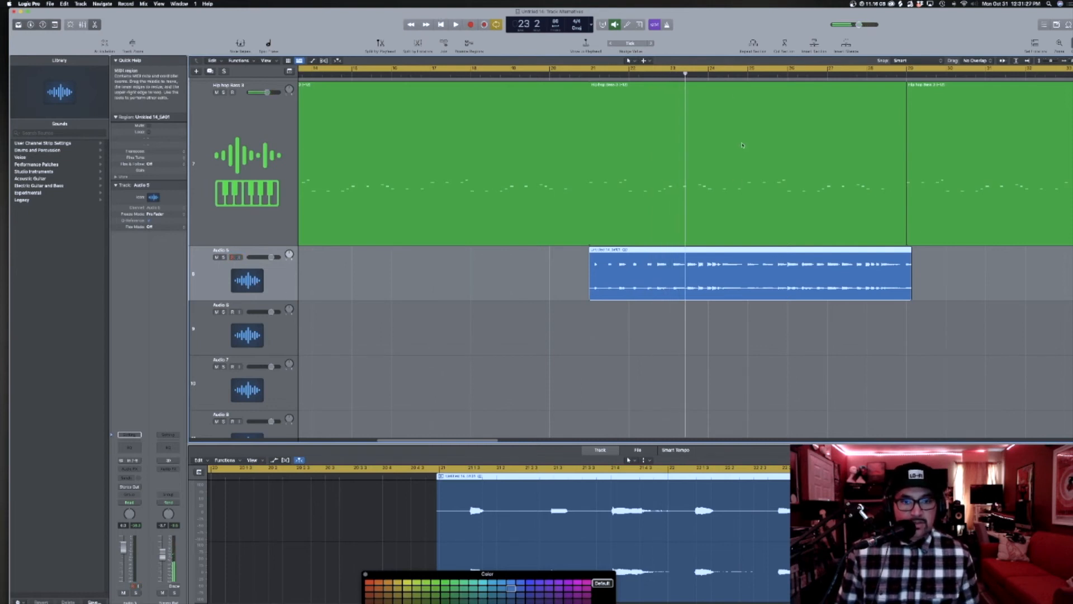
double_click(724, 74)
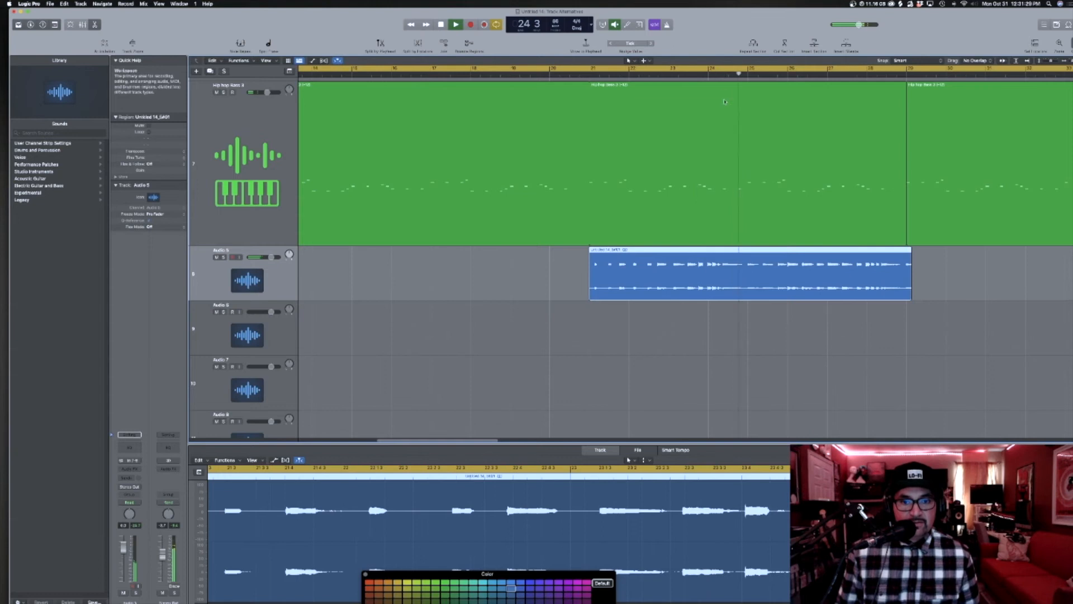
mouse_move(591, 280)
mouse_down()
mouse_move(767, 280)
mouse_move(590, 279)
mouse_up()
key(space)
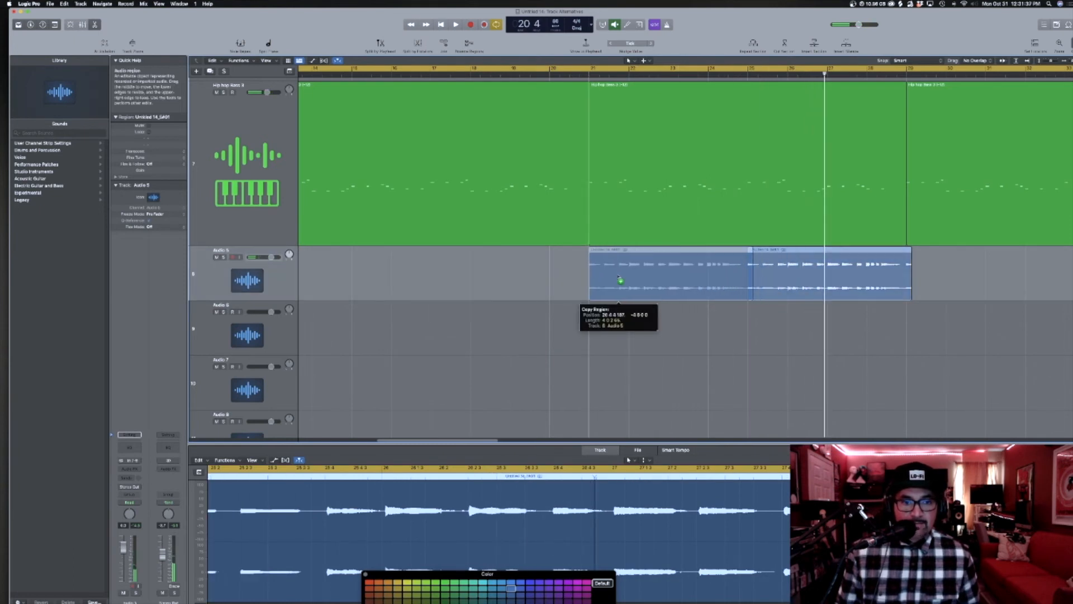
Add a Channel EQ to the Audio 5 track with low-cut and high-cut bands enabled and pulled inward from both ends.
click(130, 448)
click(354, 127)
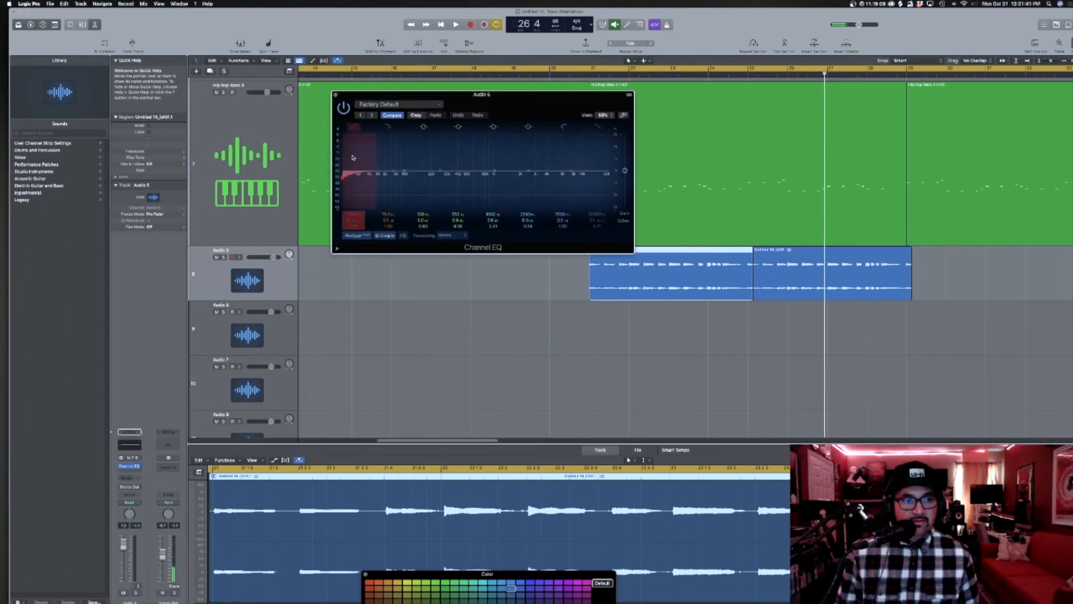
drag(355, 162, 397, 170)
click(596, 129)
drag(573, 172, 495, 167)
click(336, 95)
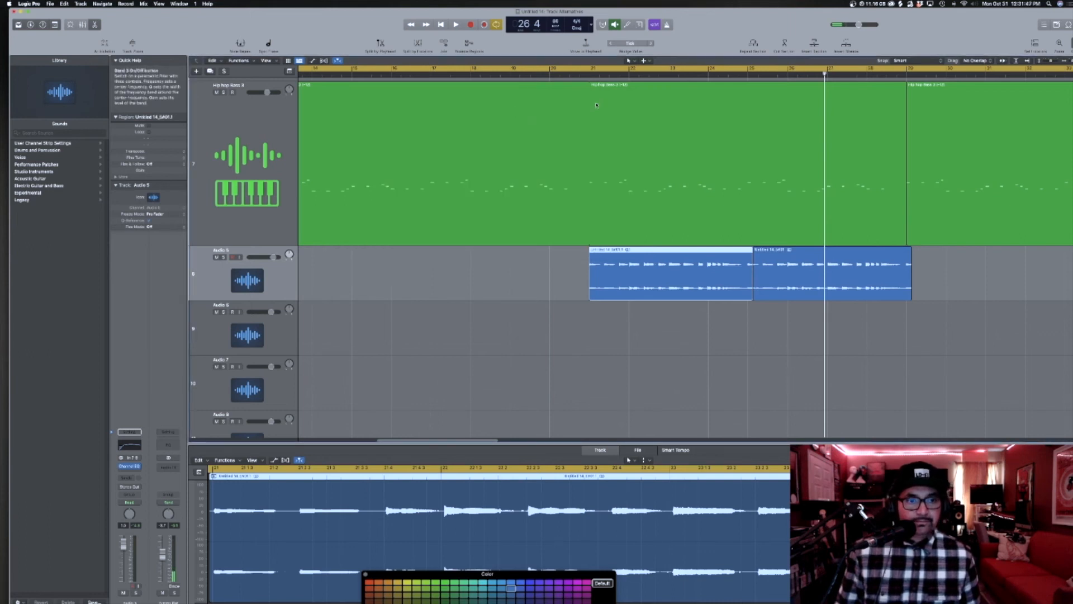
Play back the equalized Audio 5 take from bar 21, following its waveform up close.
click(591, 79)
key(space)
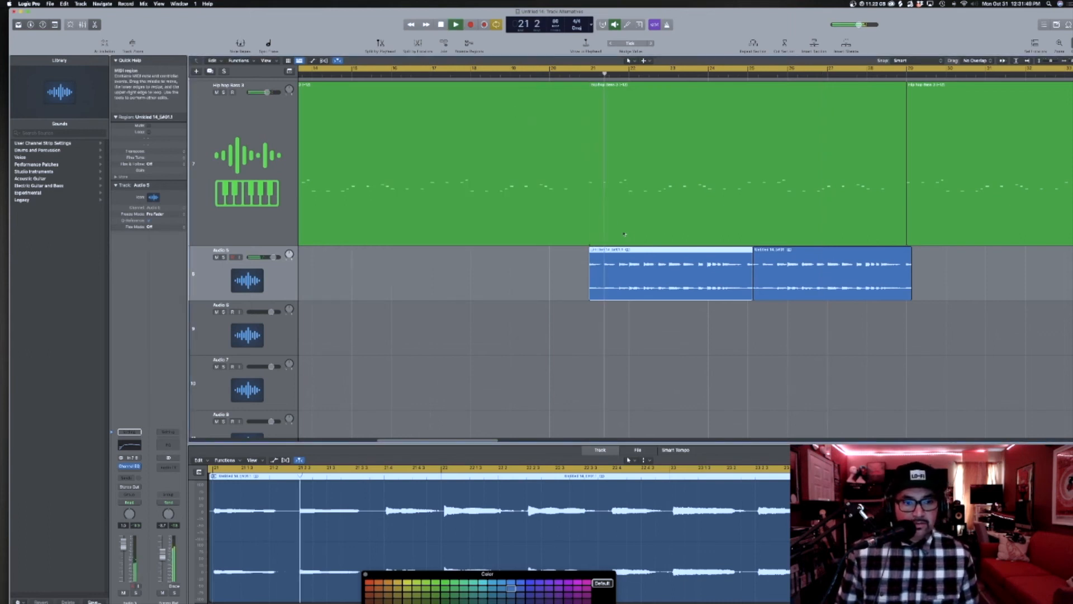
drag(748, 355, 550, 215)
key(super+Up)
key(super+Left)
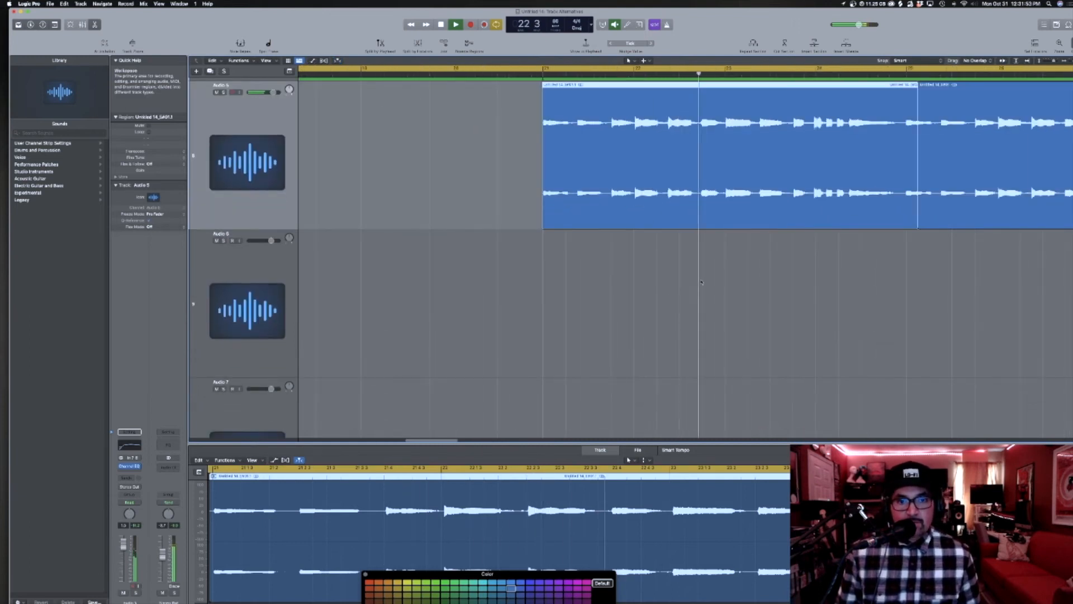
click(551, 74)
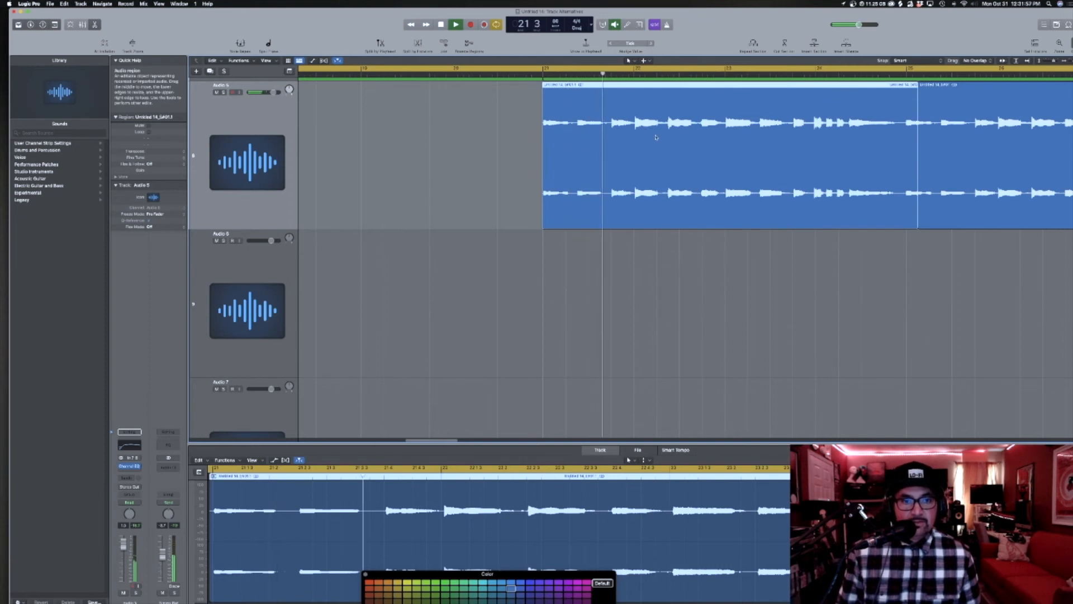
key(space)
Split the Audio 5 region at bar 22 and copy its first three beats over the start of bar 21.
key(t)
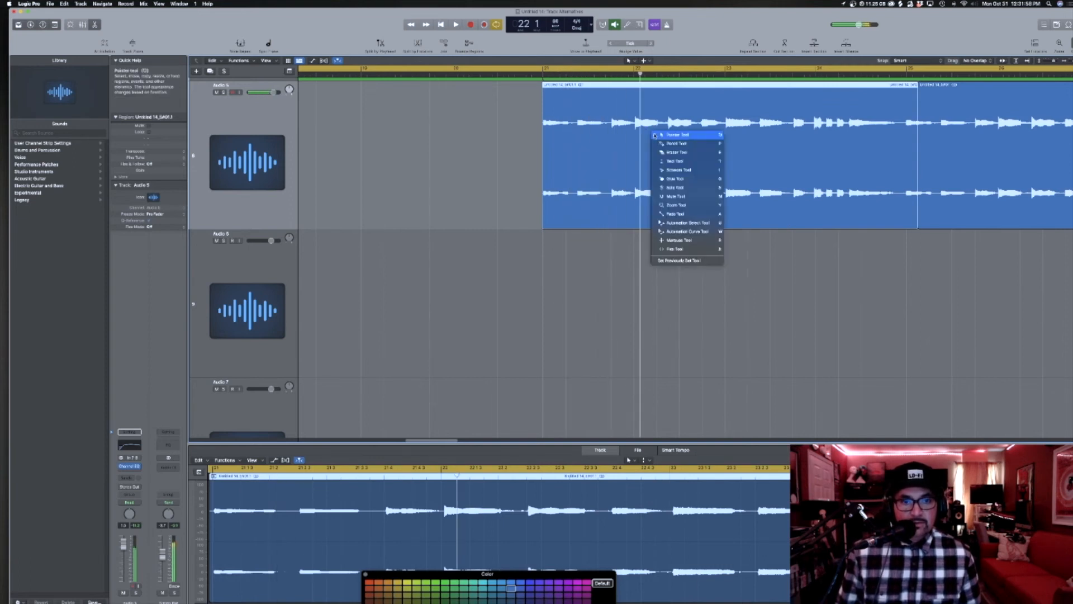
click(665, 170)
click(639, 144)
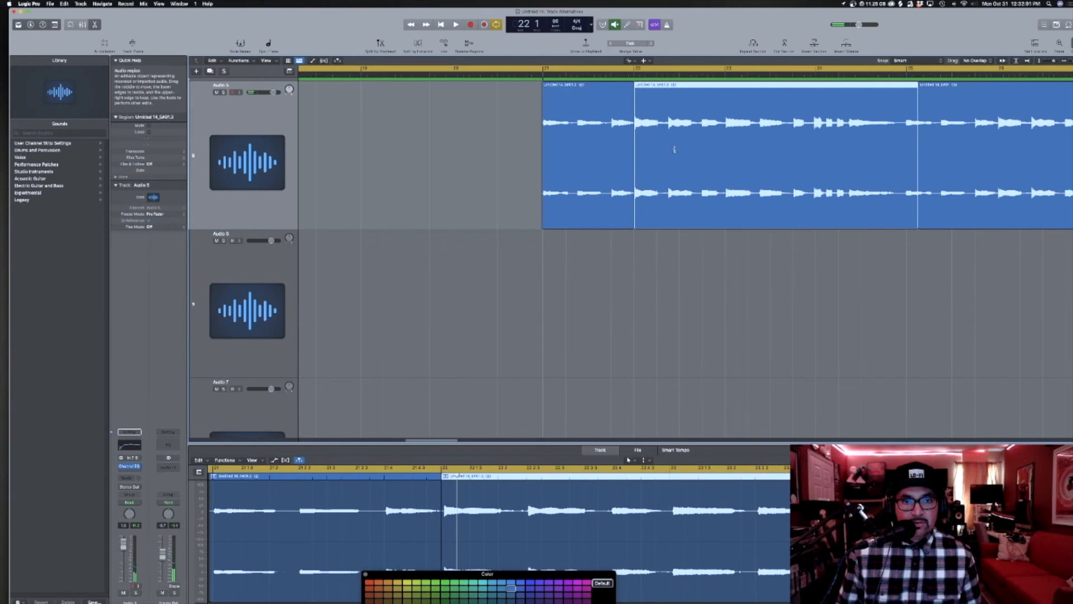
click(692, 151)
drag(692, 152, 577, 131)
key(t)
key(t)
click(657, 128)
Play back the edited take from bar 21 and delete the Audio 5 region starting at bar 25.
double_click(540, 74)
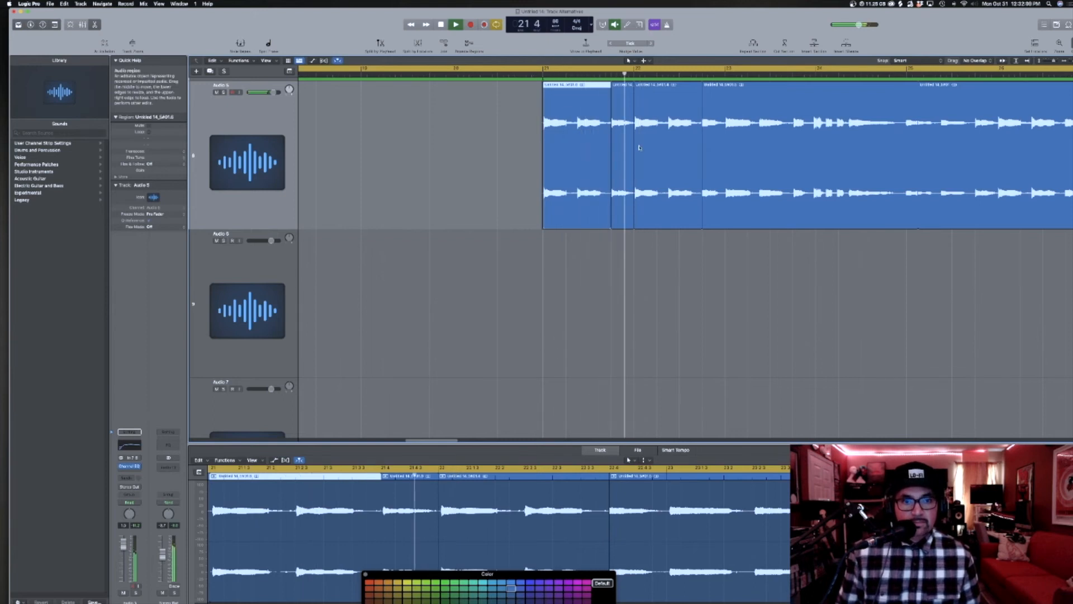
scroll(669, 223, down, 2)
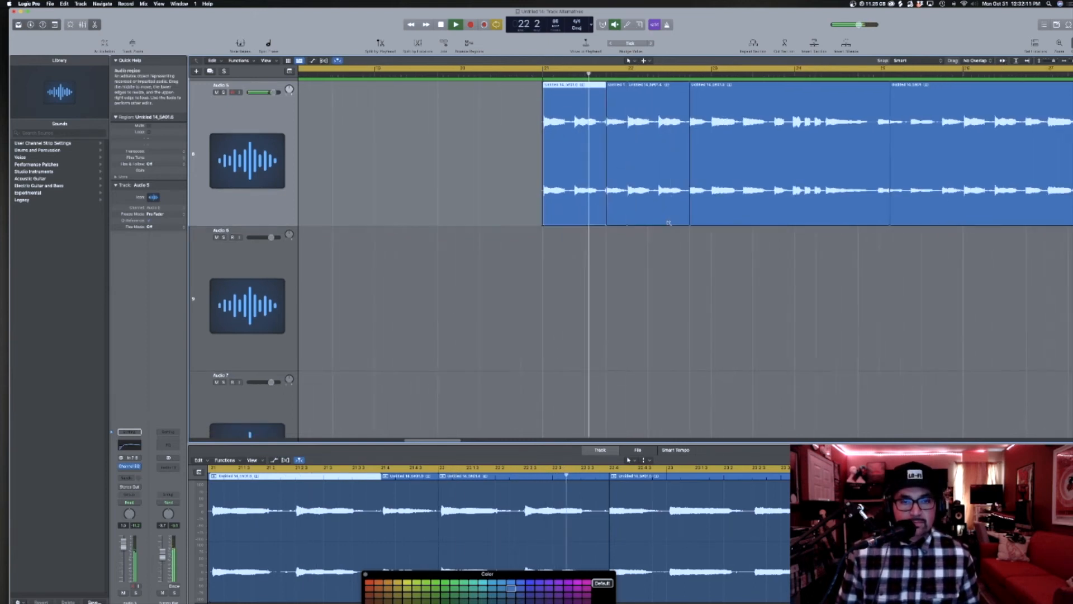
scroll(669, 222, down, 3)
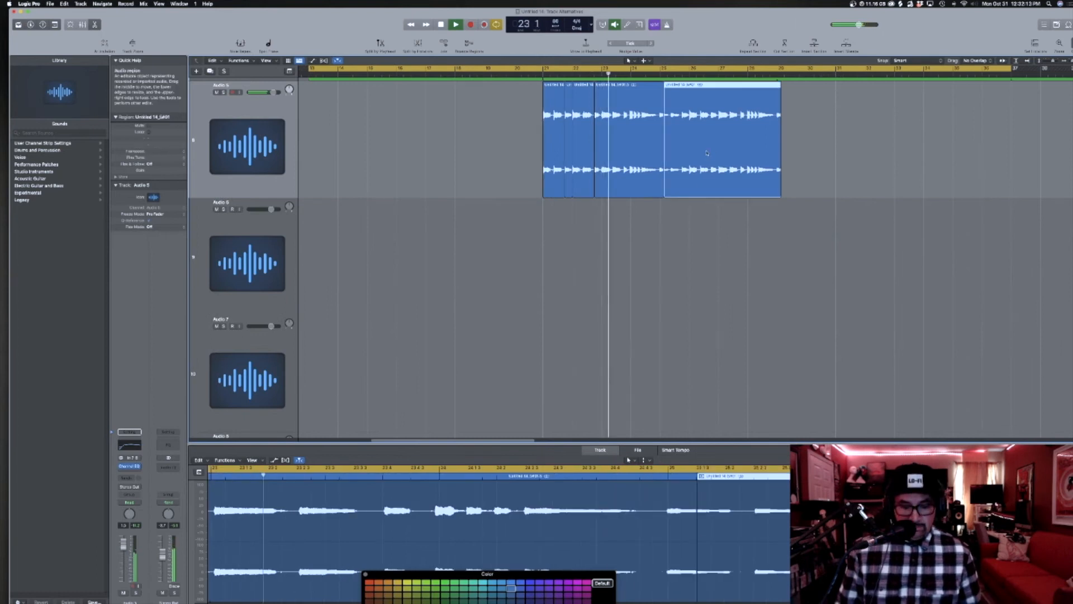
key(Delete)
Stop playback and delete the short leftover sliver of Audio 5 just before bar 21.
key(super+a)
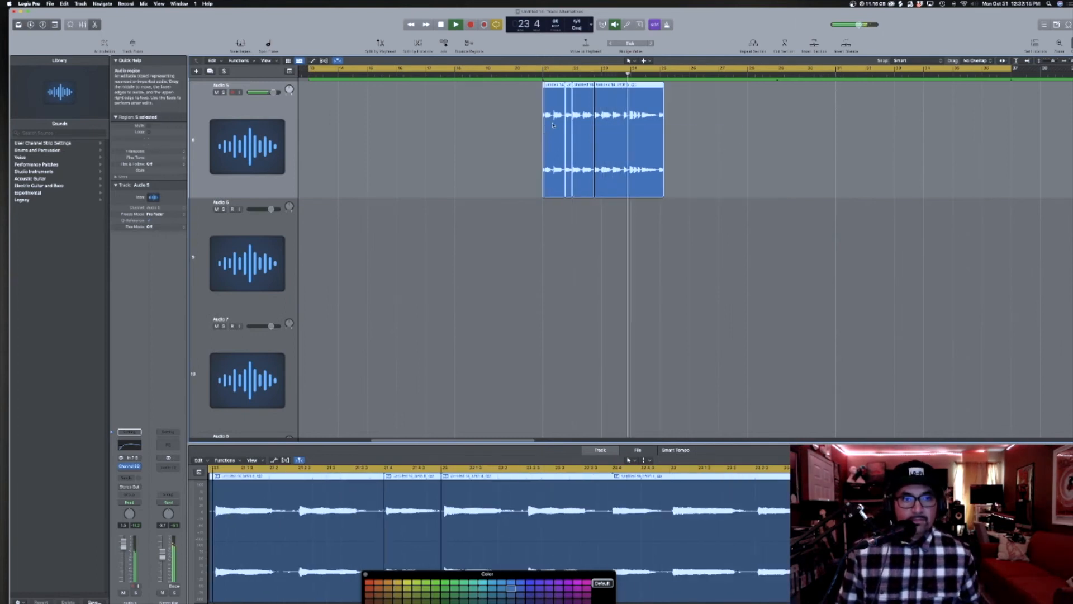
key(z)
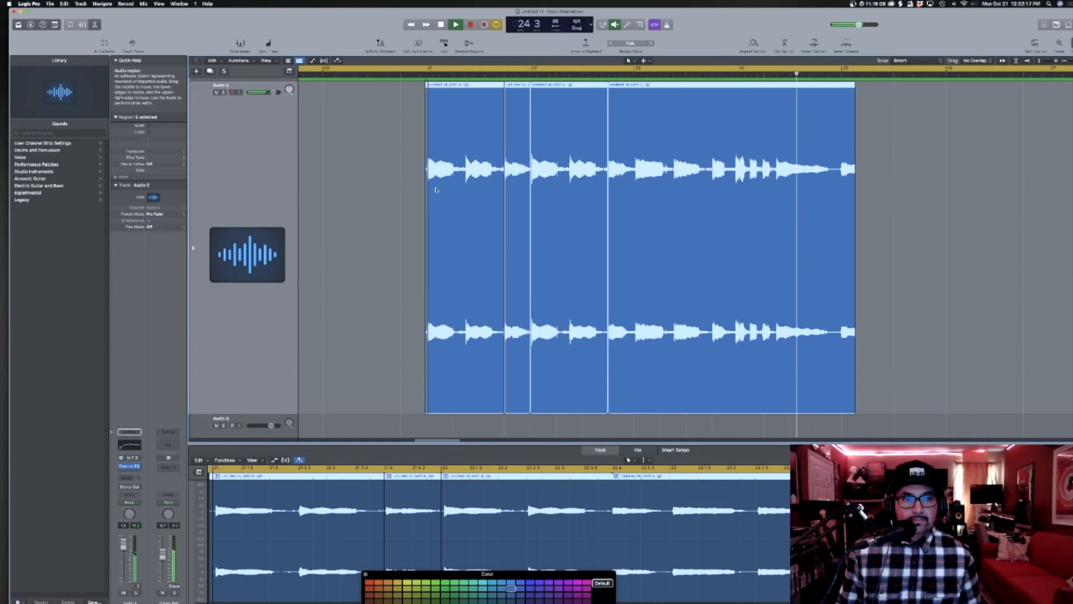
key(space)
click(414, 186)
click(427, 178)
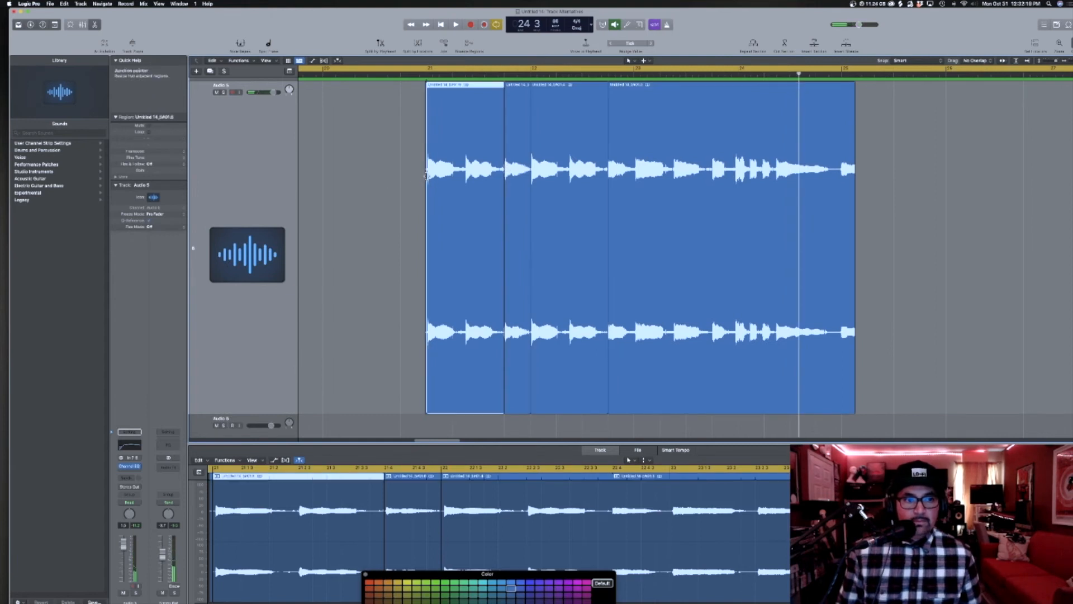
drag(405, 158, 490, 238)
click(498, 204)
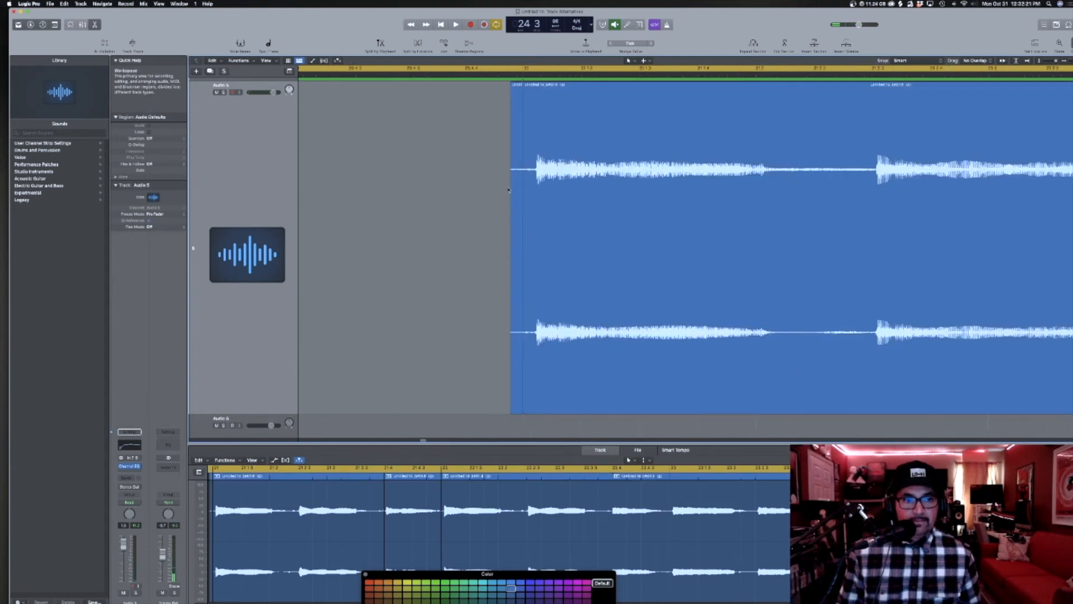
click(514, 186)
key(Delete)
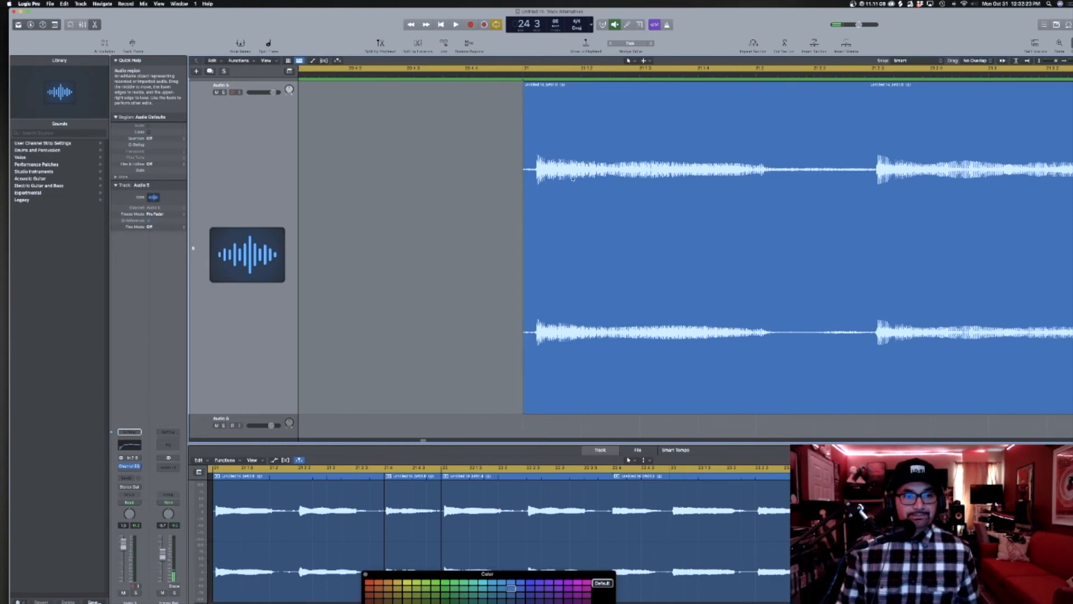
Copy all the Audio 5 regions to start at bar 25 and trim the last copy to end at bar 29.
ctrl+alt+click(486, 212)
ctrl+alt+click(473, 181)
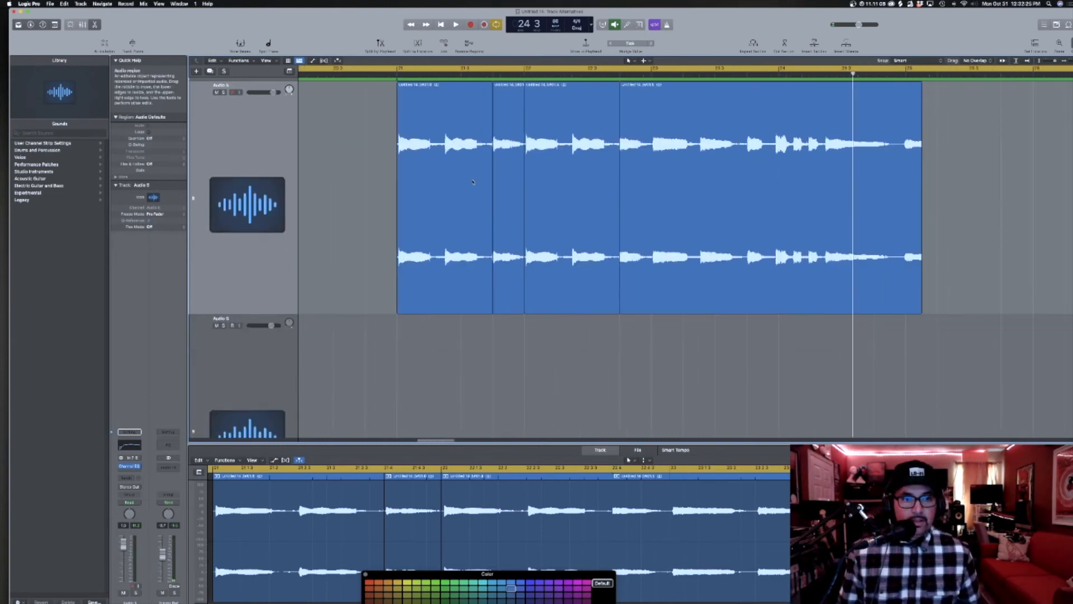
ctrl+alt+click(472, 179)
ctrl+alt+click(472, 177)
scroll(558, 263, up, 2)
scroll(599, 256, down, 5)
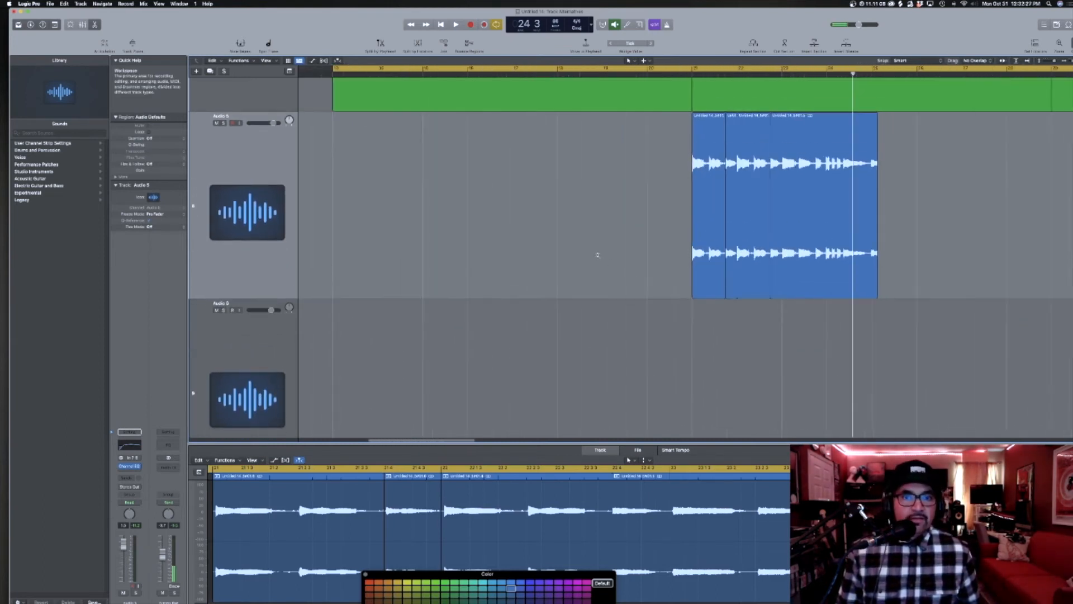
scroll(845, 225, right, 6)
scroll(844, 224, up, 3)
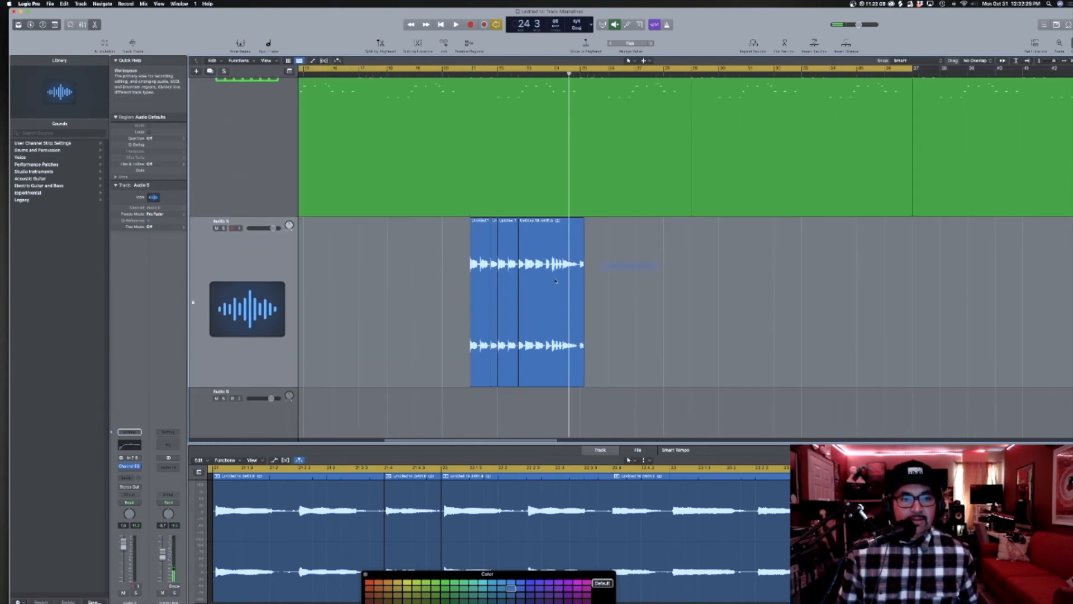
key(super+a)
mouse_move(579, 276)
mouse_down()
mouse_move(596, 286)
mouse_move(587, 292)
mouse_up()
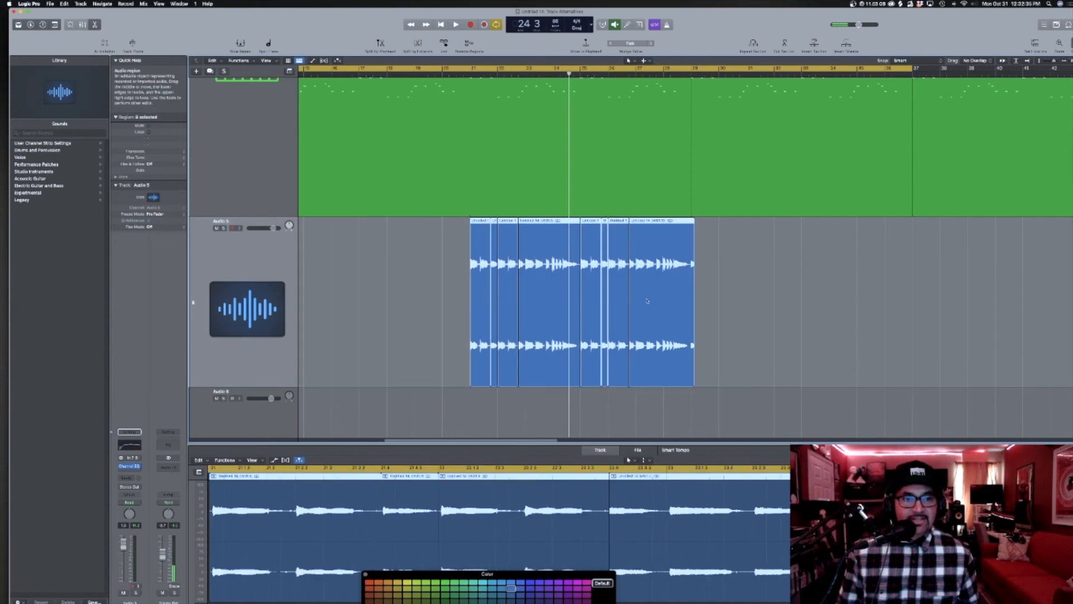
drag(693, 384, 689, 384)
key(super+z)
Switch the arrangement pointer to the Fade tool for the end of the last Audio 5 region.
click(707, 358)
key(t)
key(t)
key(t)
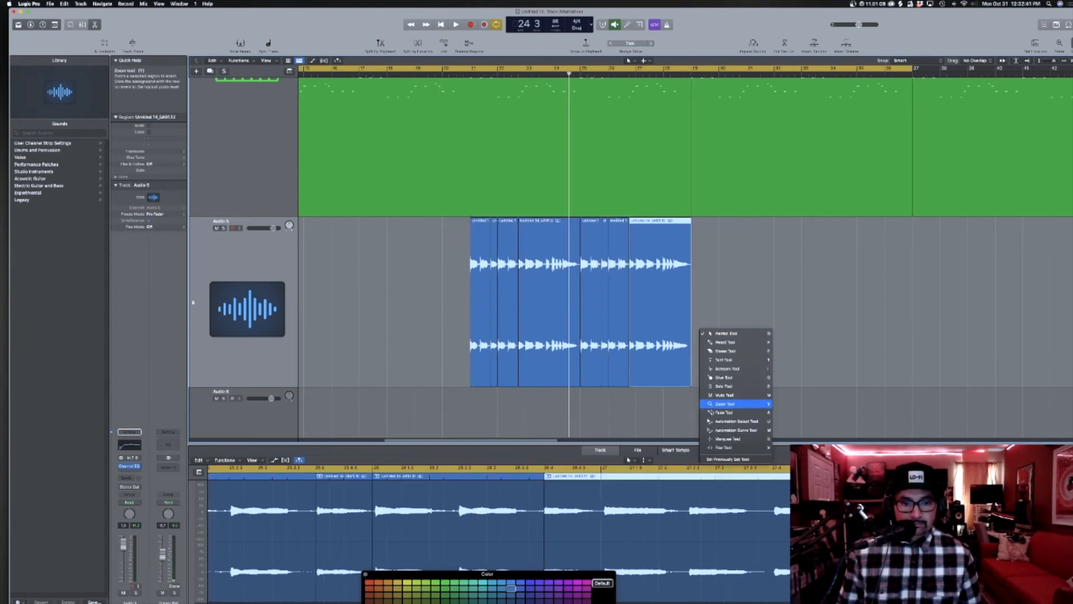
click(711, 405)
key(t)
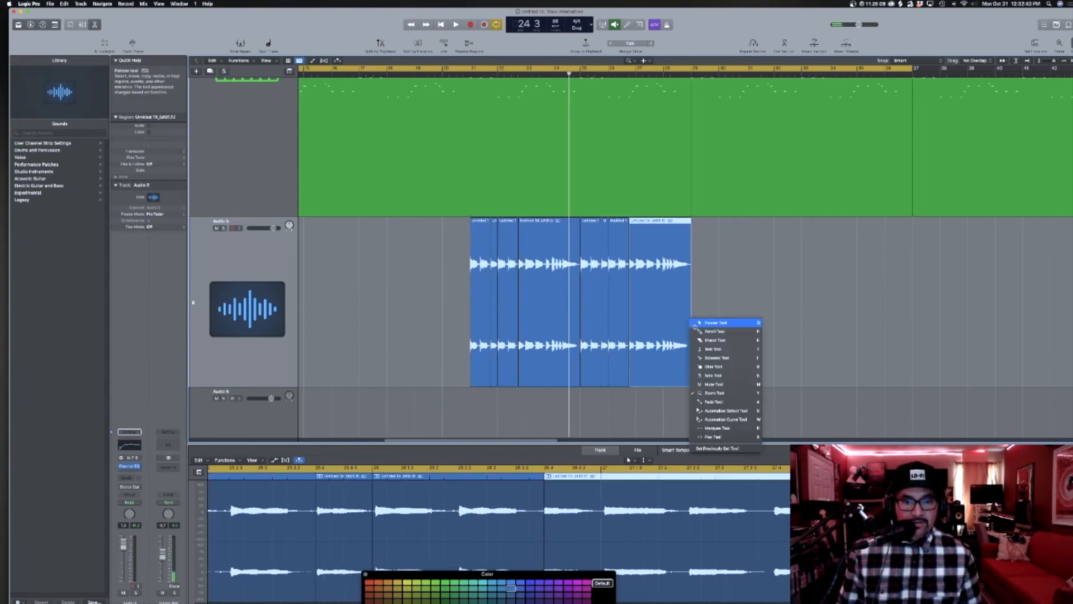
click(701, 403)
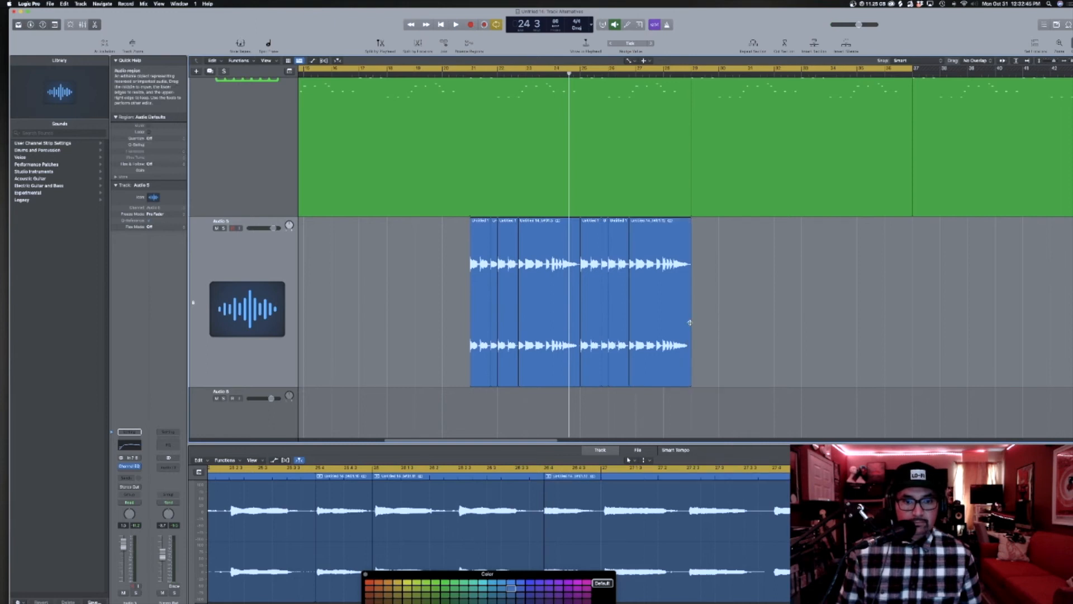
Create a software instrument track below Audio 5 using Output's Arcade in stereo.
key(z)
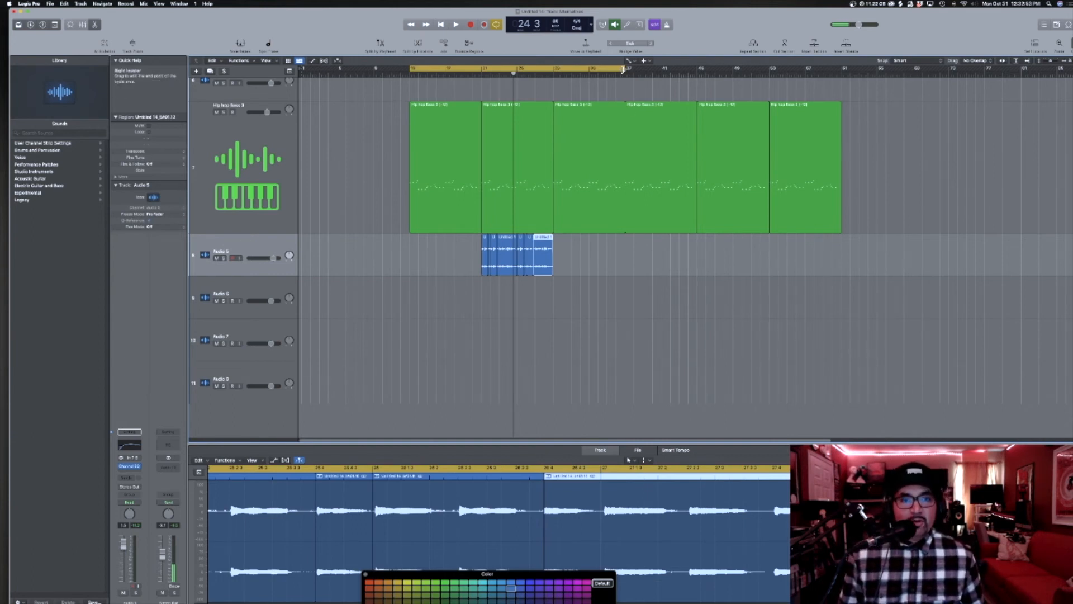
click(255, 242)
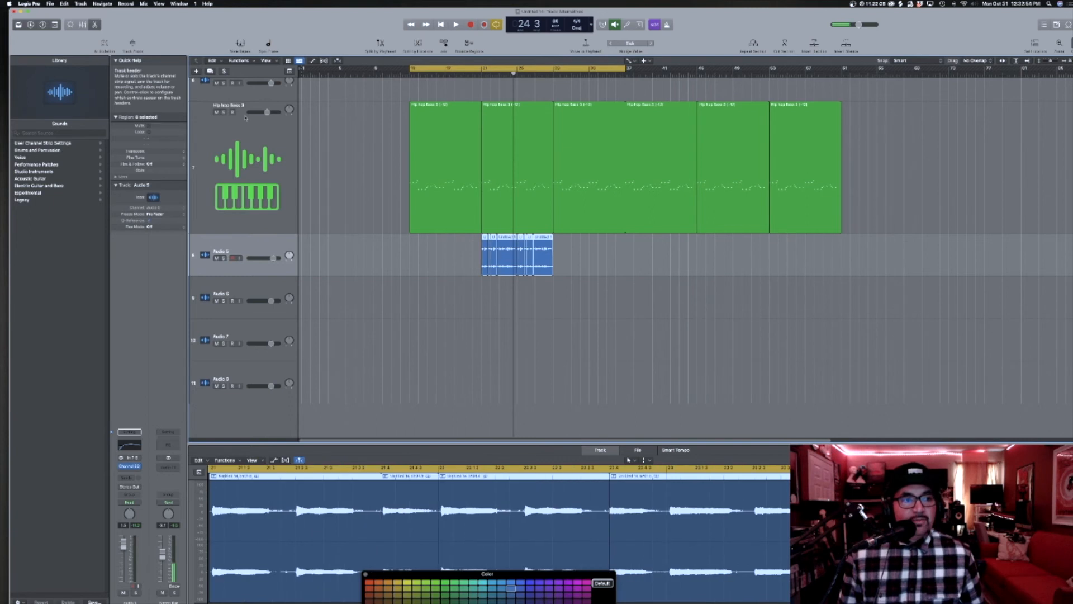
click(197, 71)
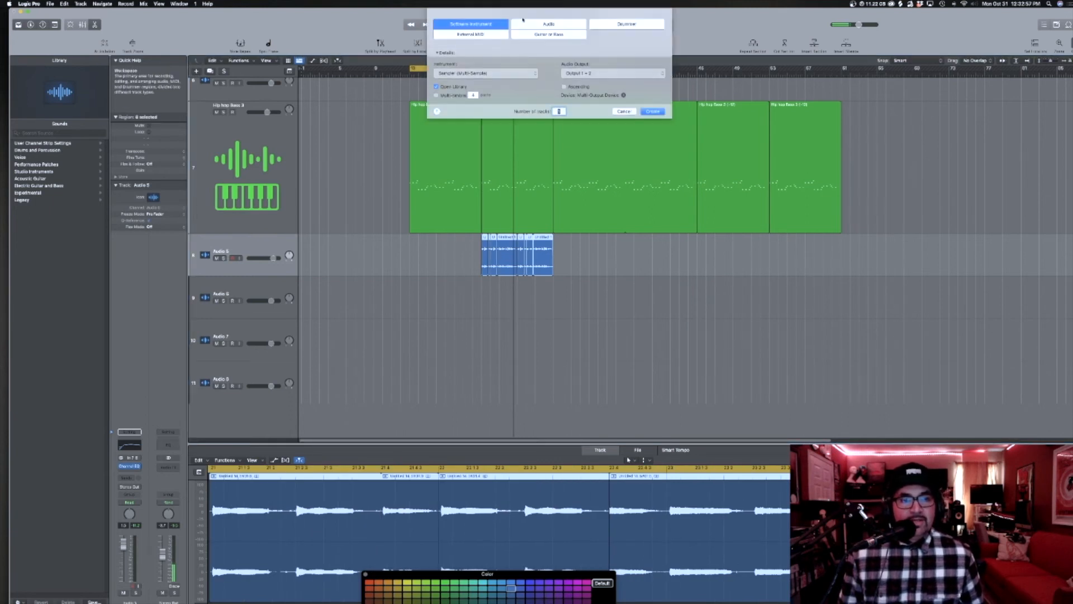
click(486, 75)
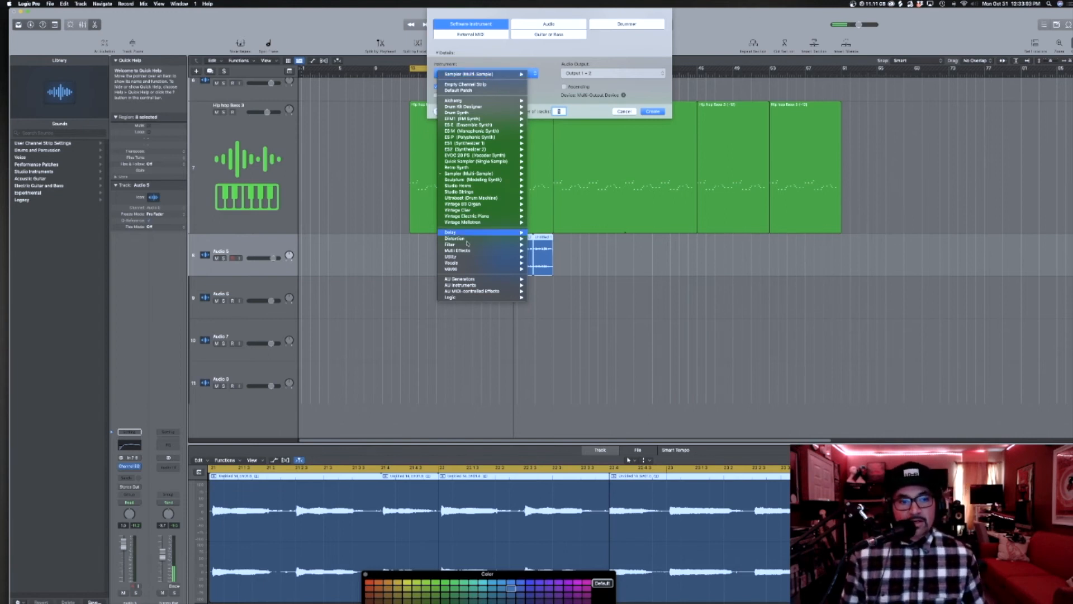
mouse_move(473, 280)
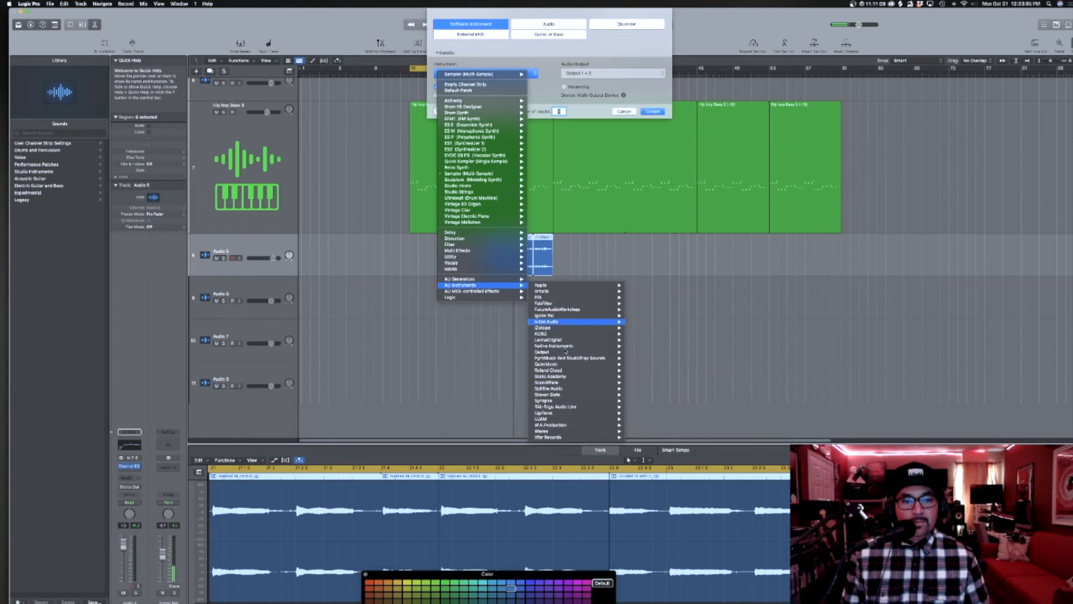
mouse_move(609, 352)
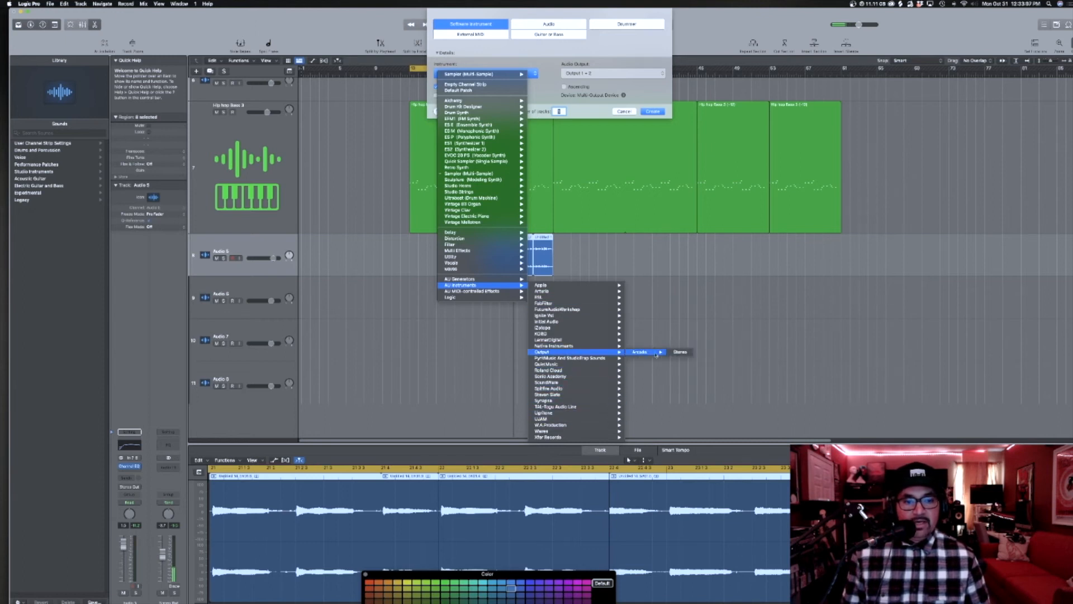
click(681, 352)
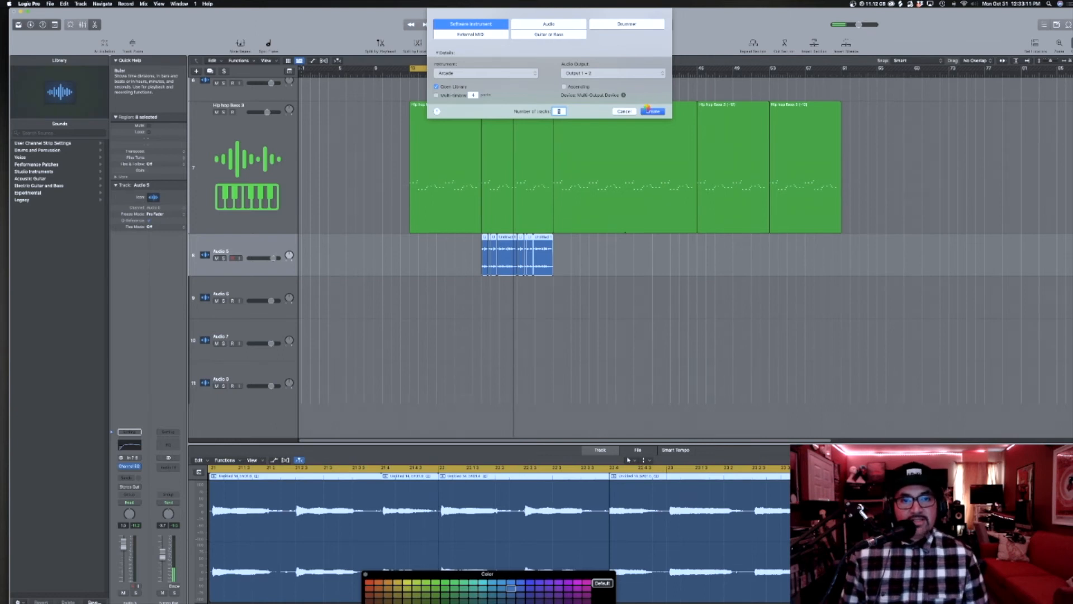
click(649, 110)
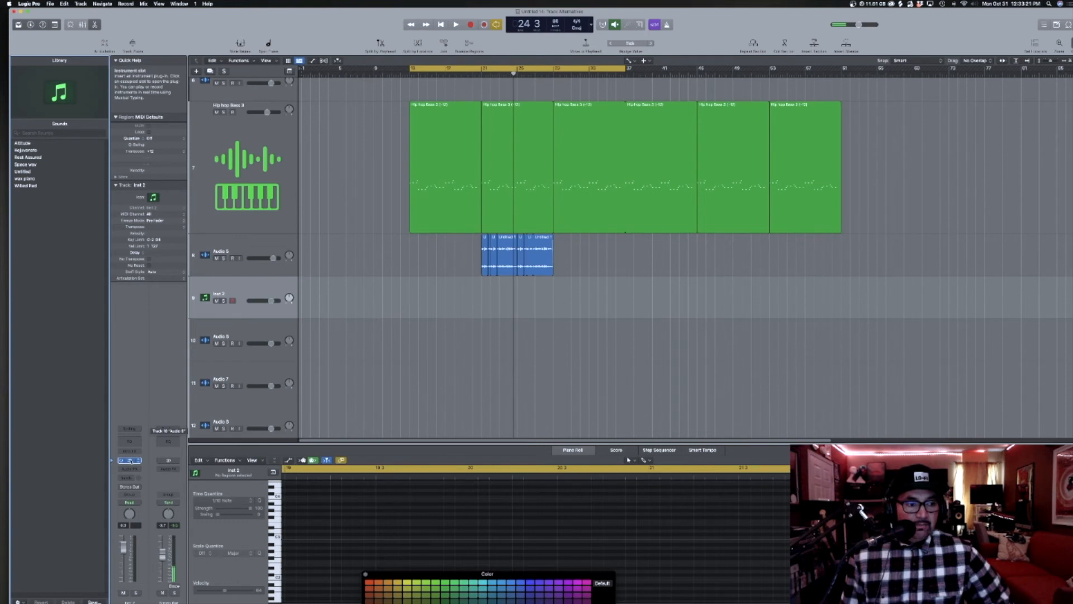
Open the Arcade instrument and load the Green Light sampler kit from the Hooked line.
click(130, 460)
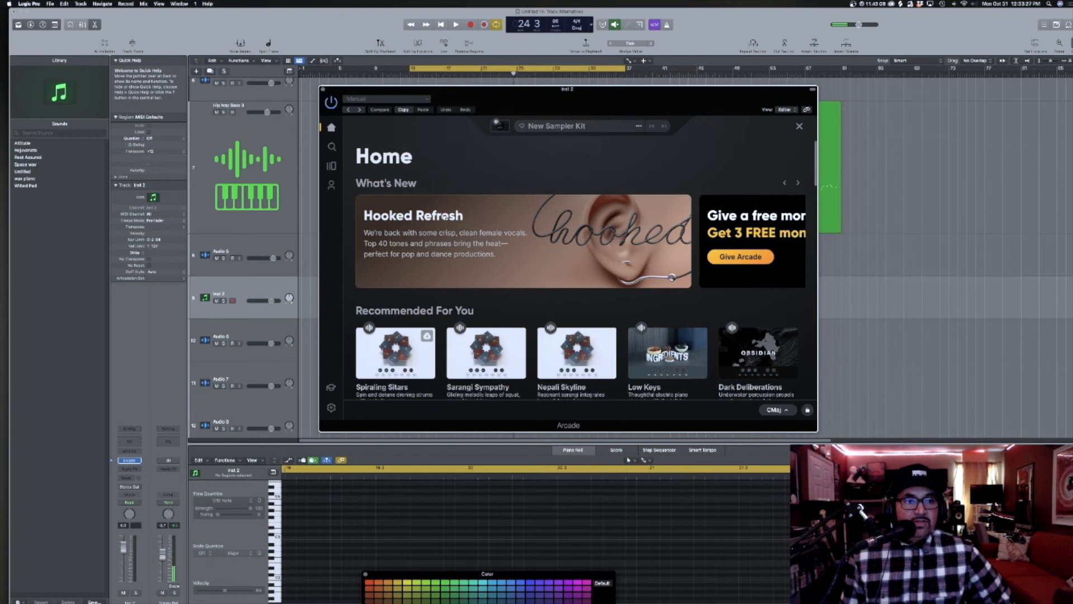
click(506, 227)
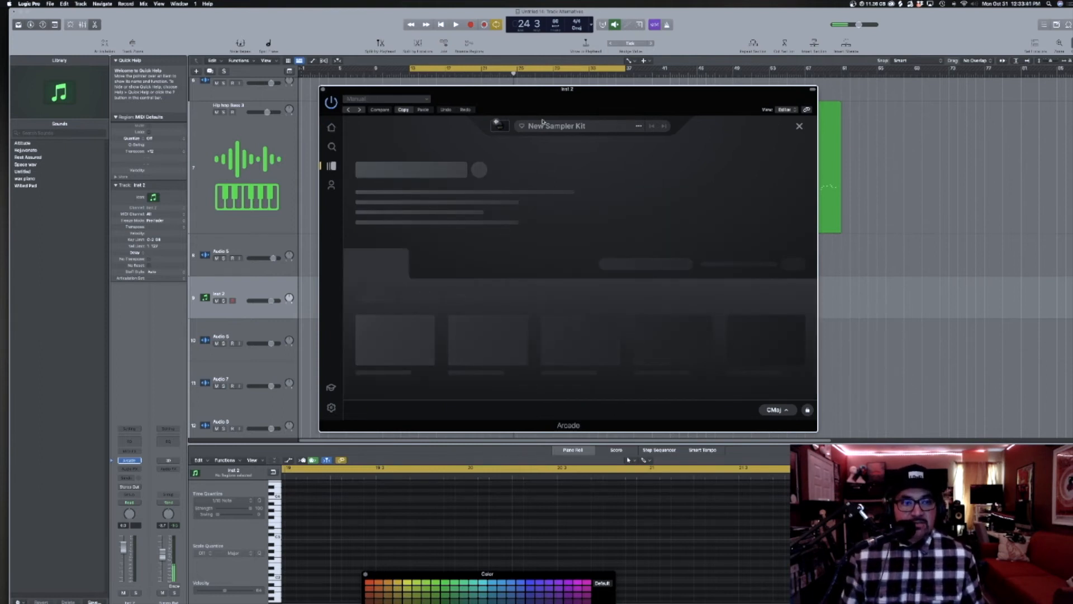
drag(545, 93, 626, 74)
mouse_move(591, 314)
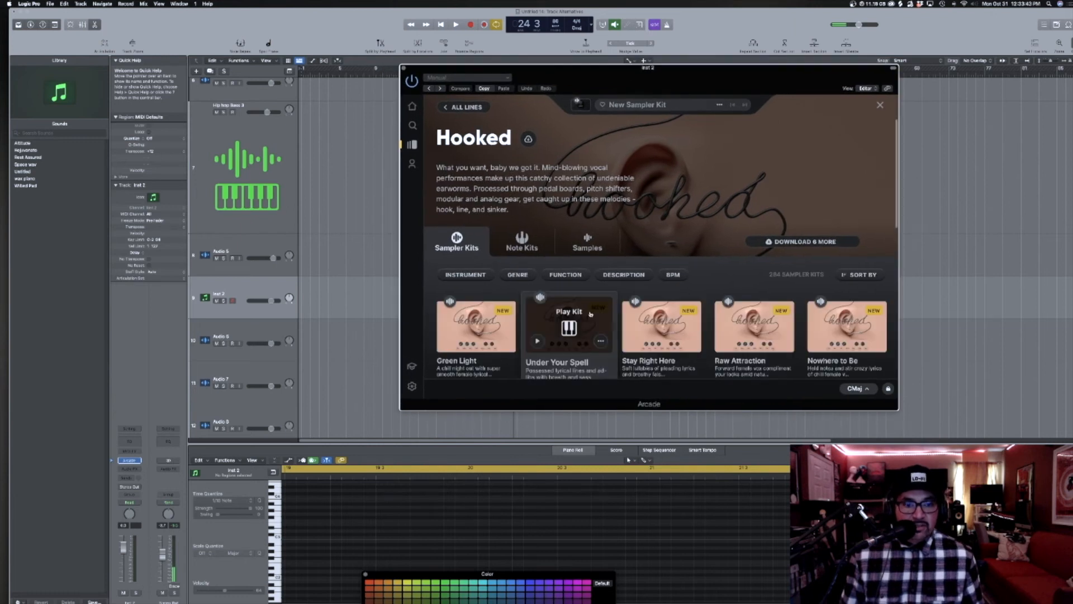
click(477, 329)
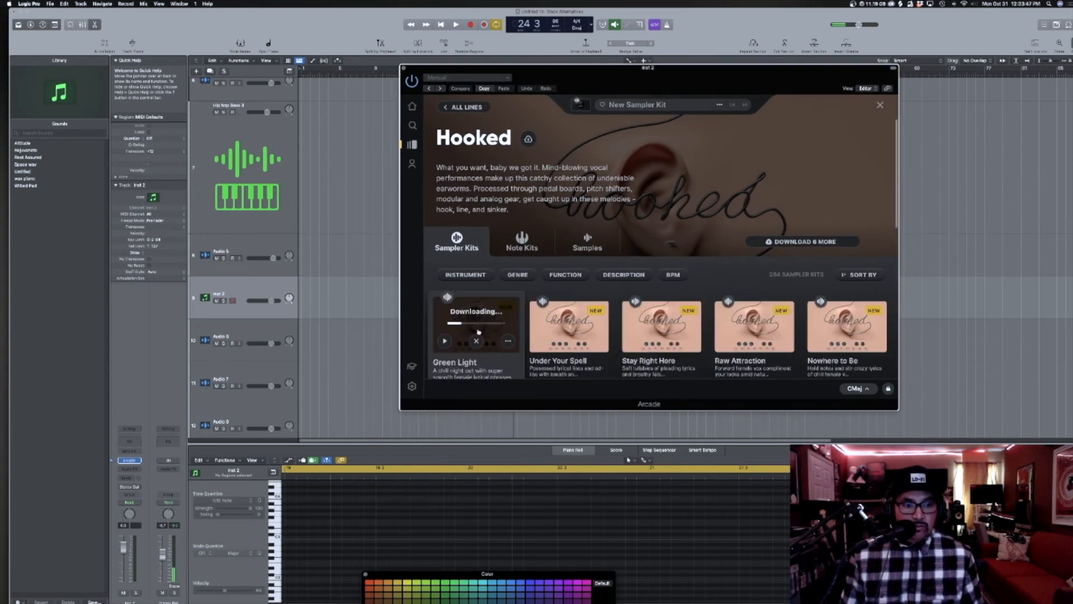
click(476, 328)
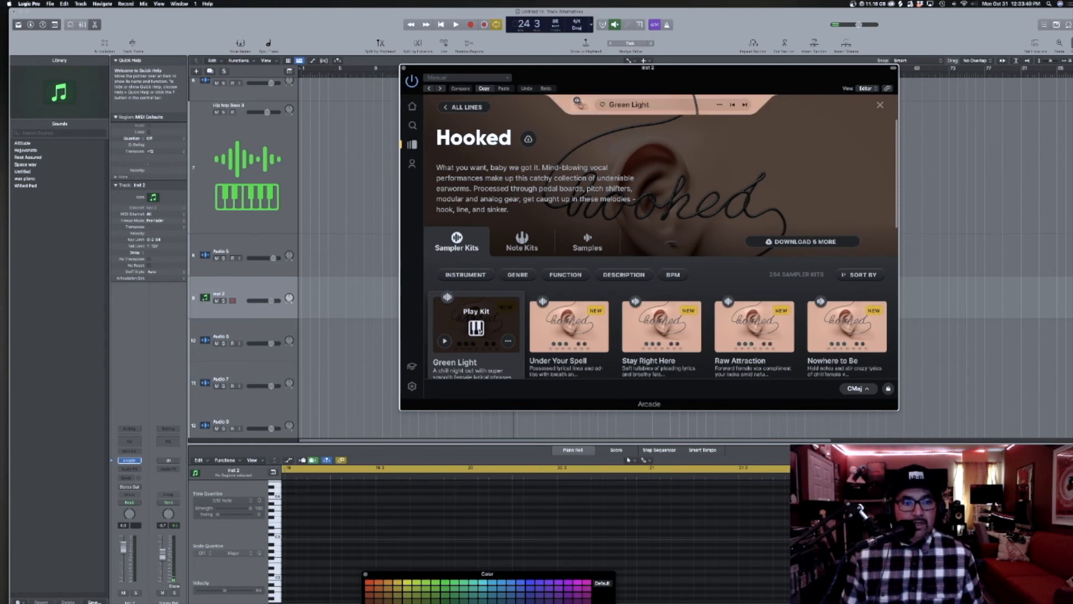
mouse_move(651, 77)
mouse_down()
mouse_move(725, 124)
mouse_move(652, 88)
mouse_up()
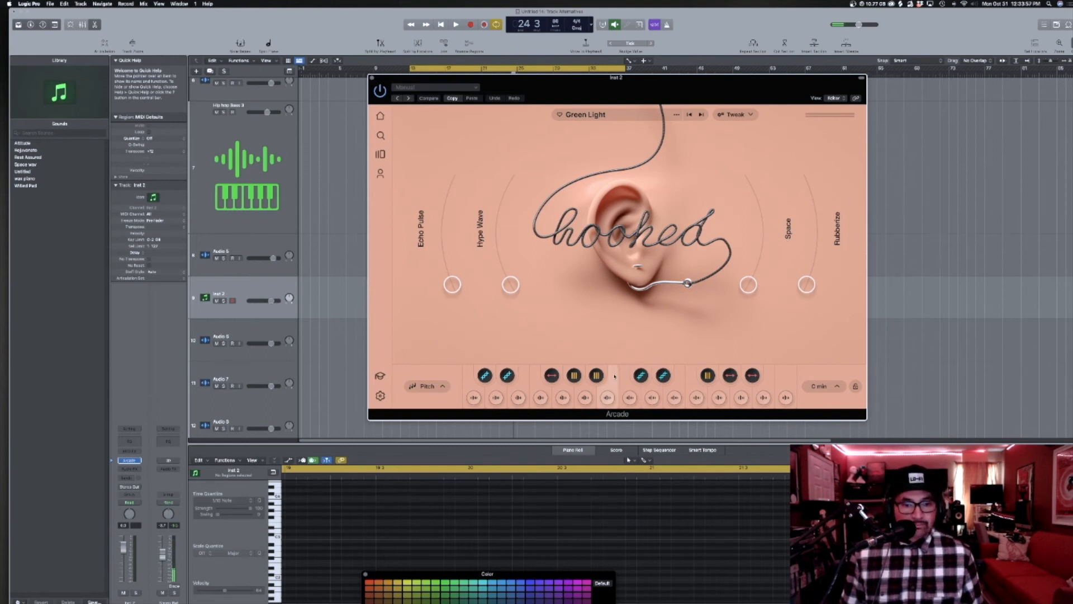
Audition the Green Light vocal samples, check their Tweak settings and lower the Inst 2 track volume.
click(735, 114)
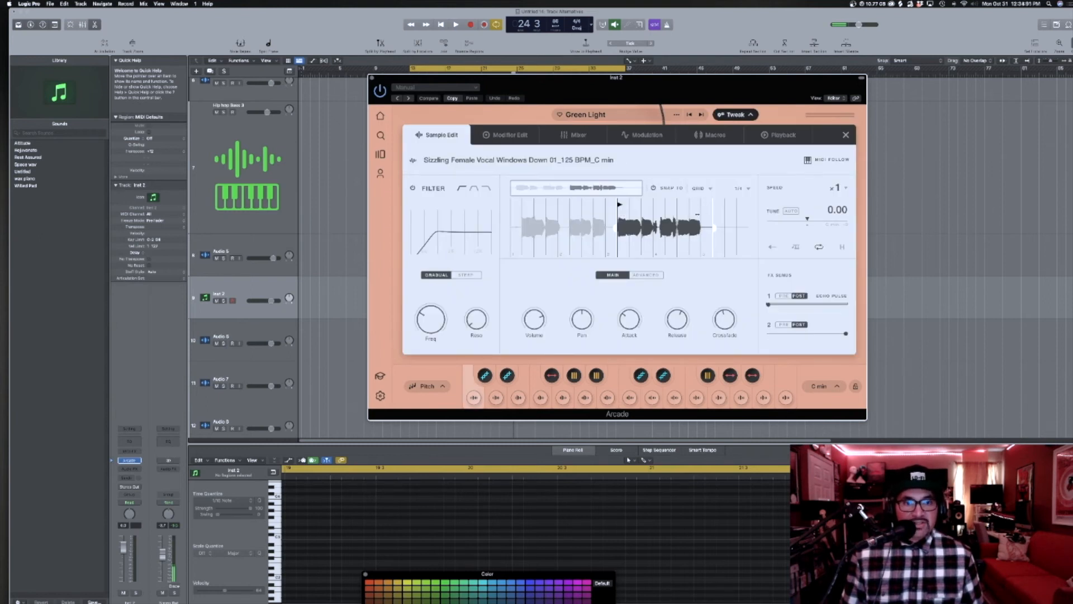
click(729, 115)
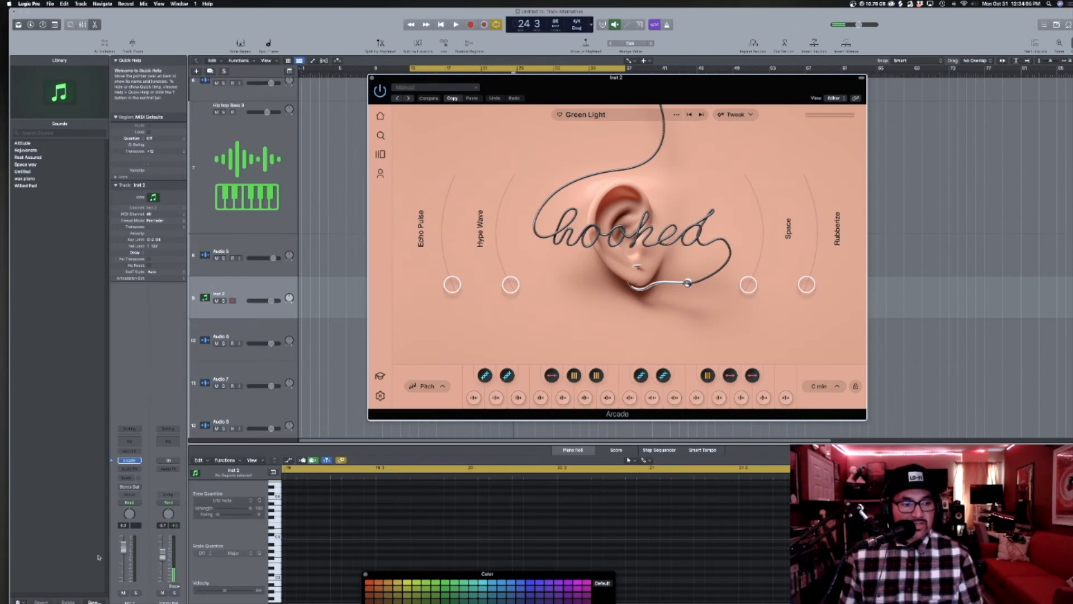
drag(271, 300, 269, 300)
click(719, 398)
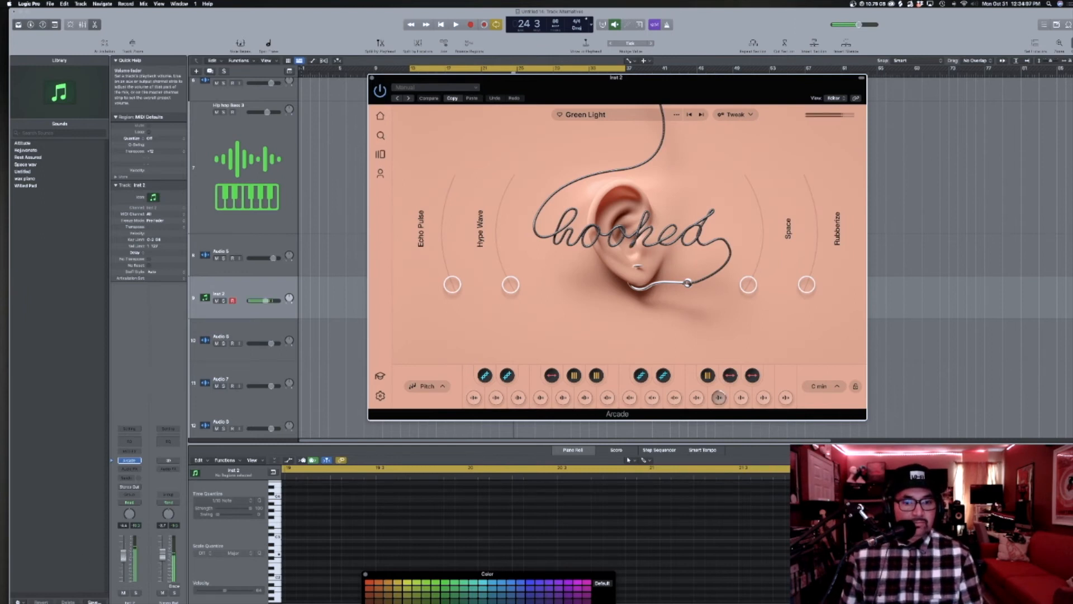
click(123, 564)
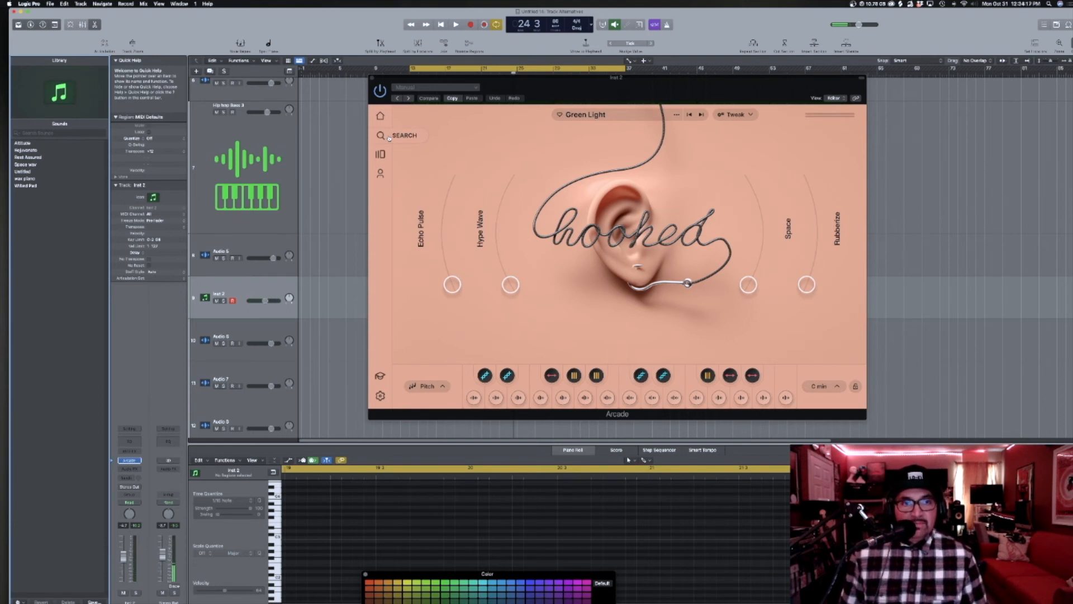
Browse the sampler kits in Arcade's search and preview the descriptions of the Hooked kits.
click(390, 138)
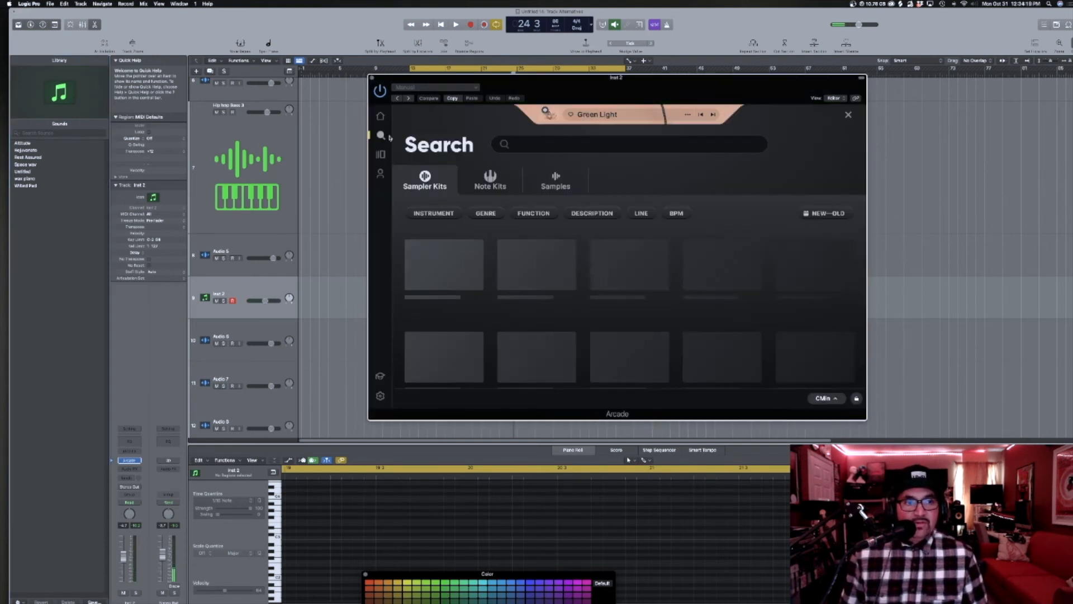
mouse_move(469, 255)
scroll(462, 295, down, 1)
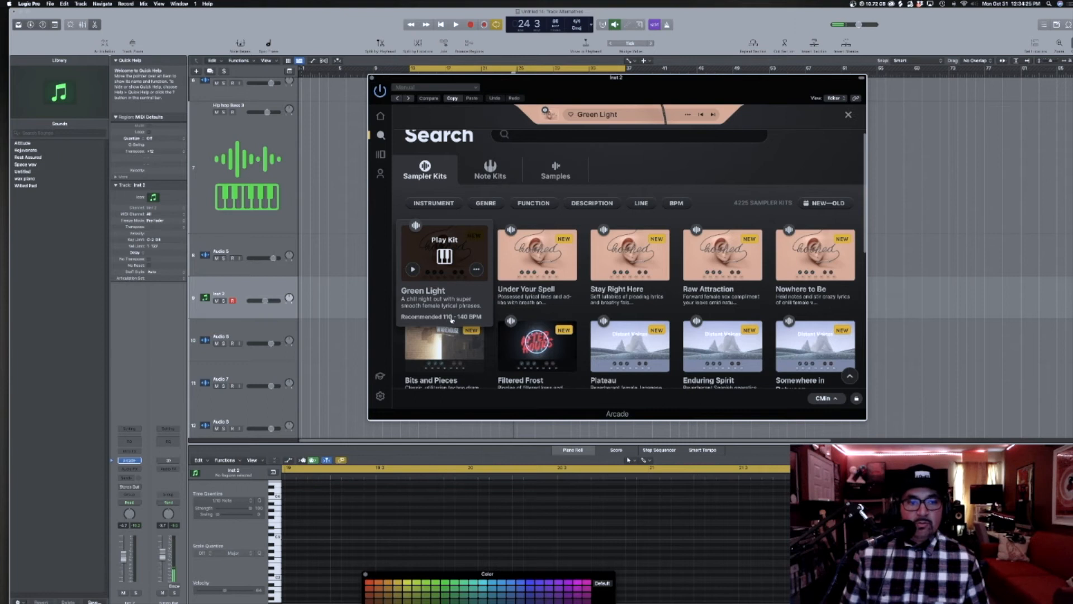
mouse_move(560, 292)
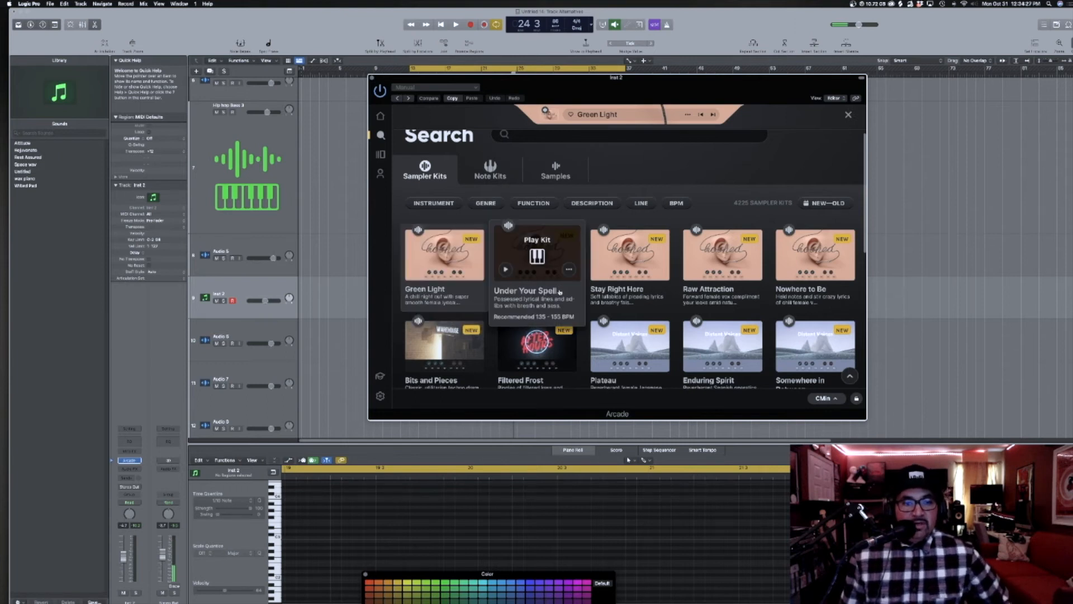
mouse_move(834, 282)
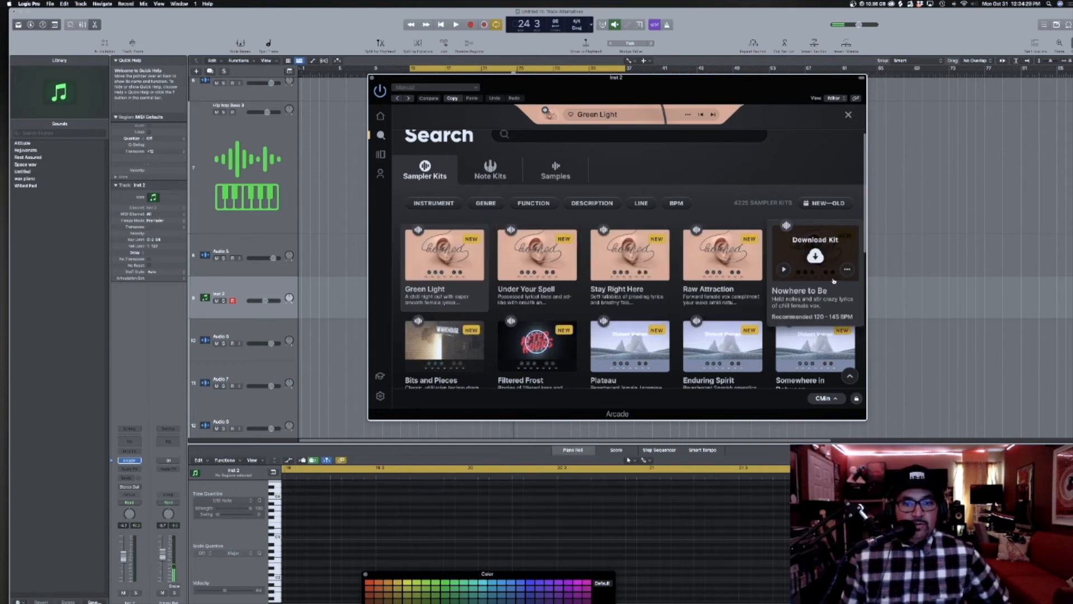
Load the saved Rest Assured setting into Arcade and return to its kit view.
click(453, 87)
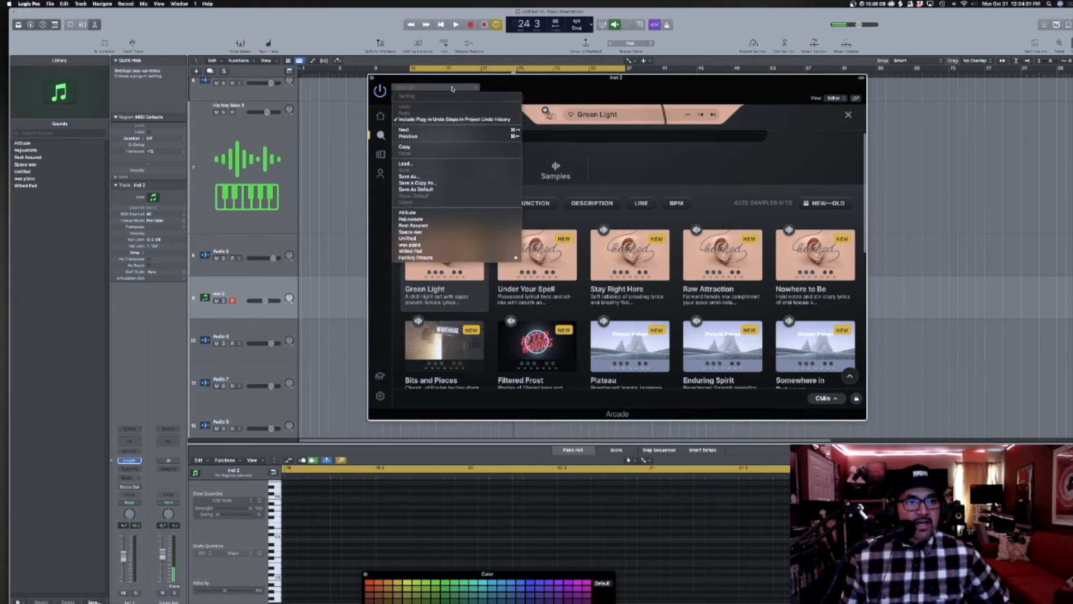
click(419, 219)
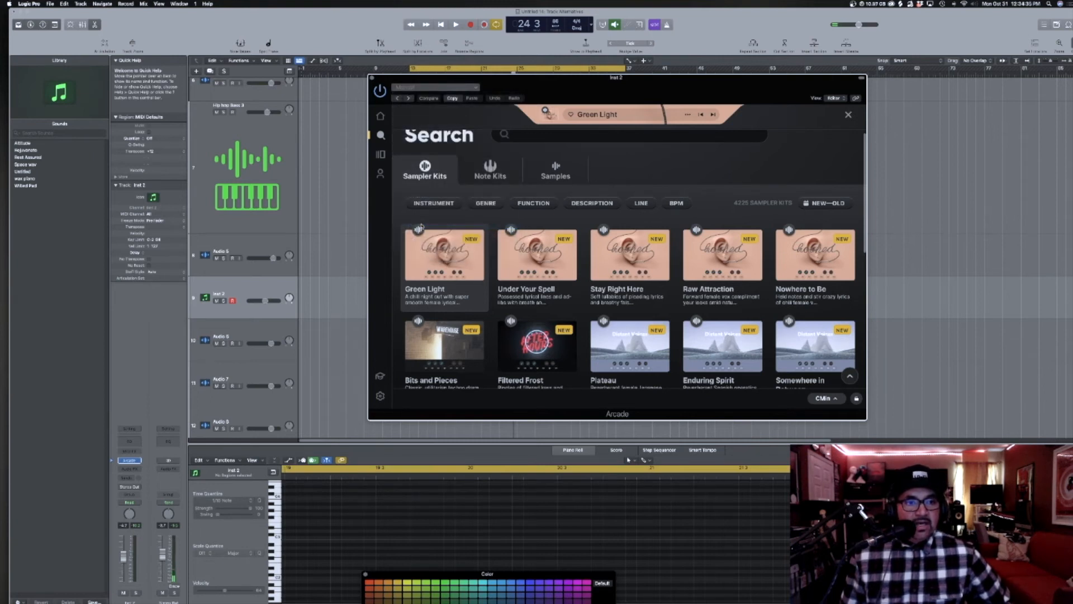
mouse_move(422, 226)
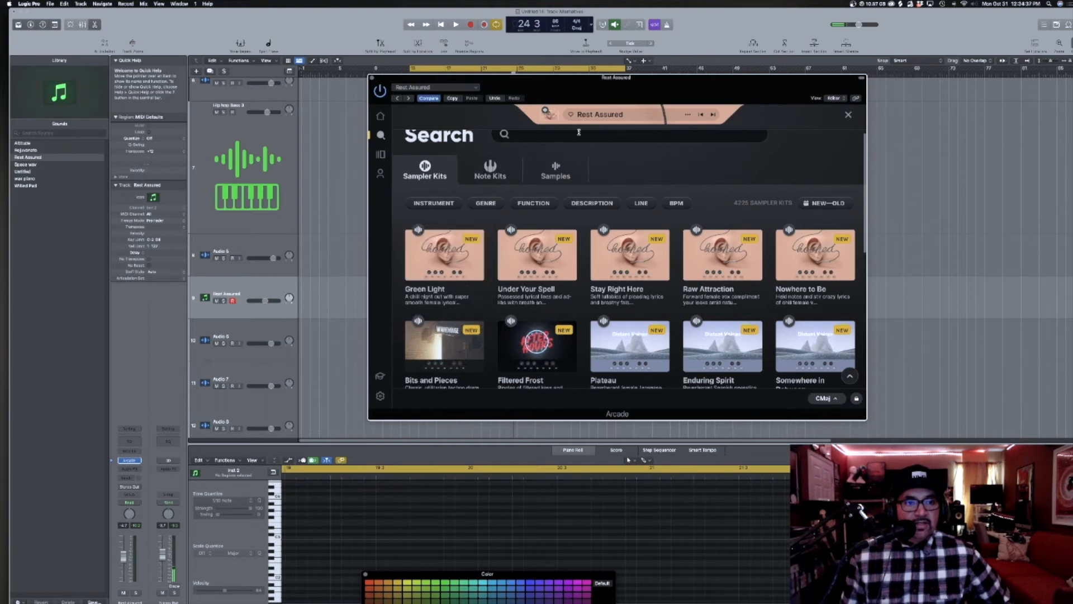
click(546, 110)
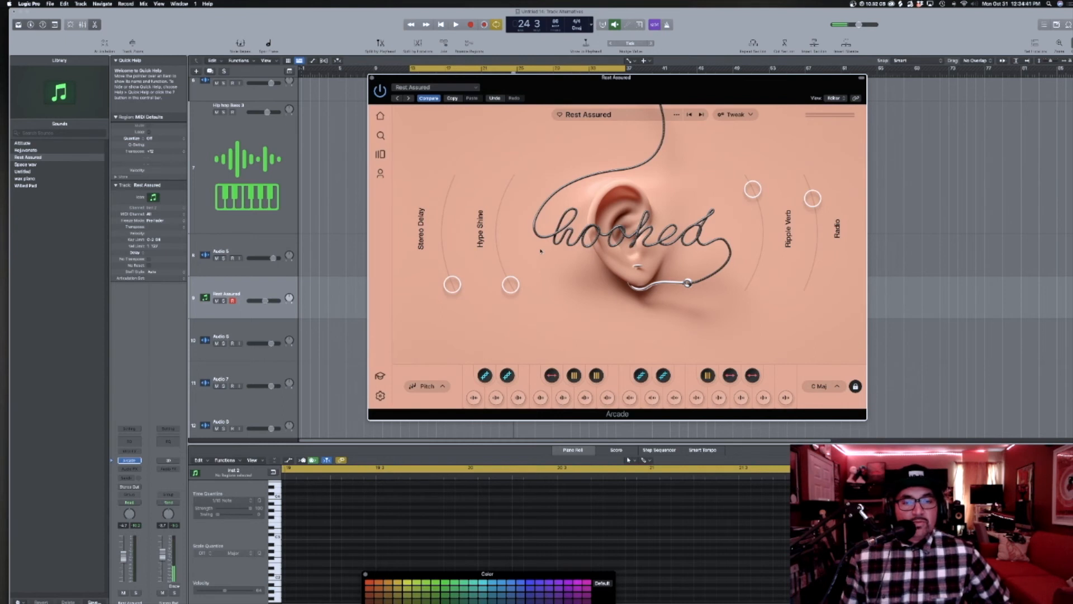
Move the Arcade window clear of the arrangement and set the cycle range from bar 25 to bar 57.
mouse_move(629, 82)
mouse_down()
mouse_move(656, 86)
mouse_move(630, 83)
mouse_up()
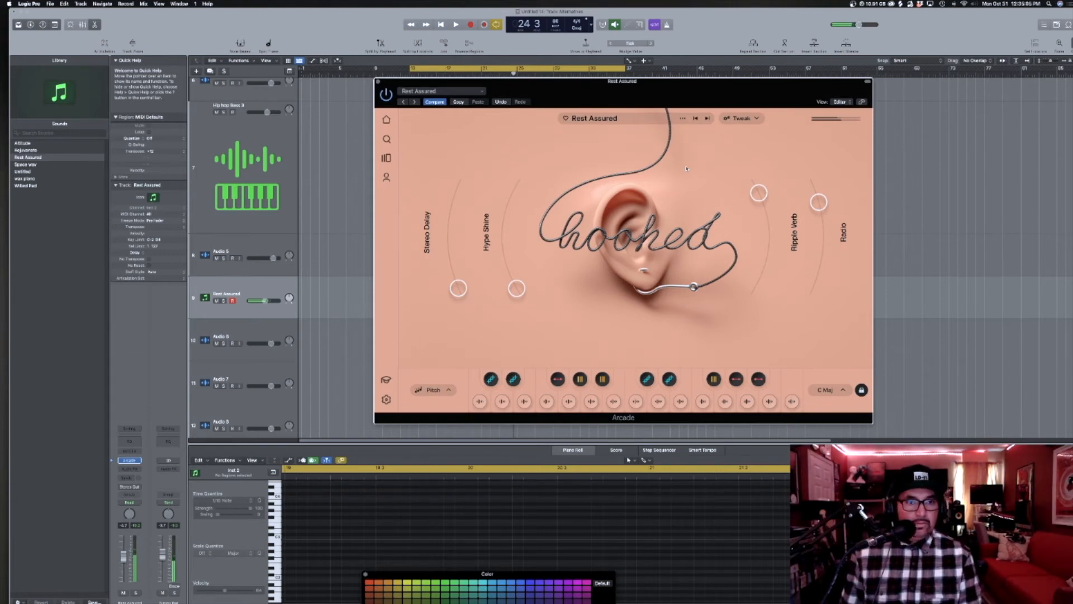
drag(665, 94, 895, 256)
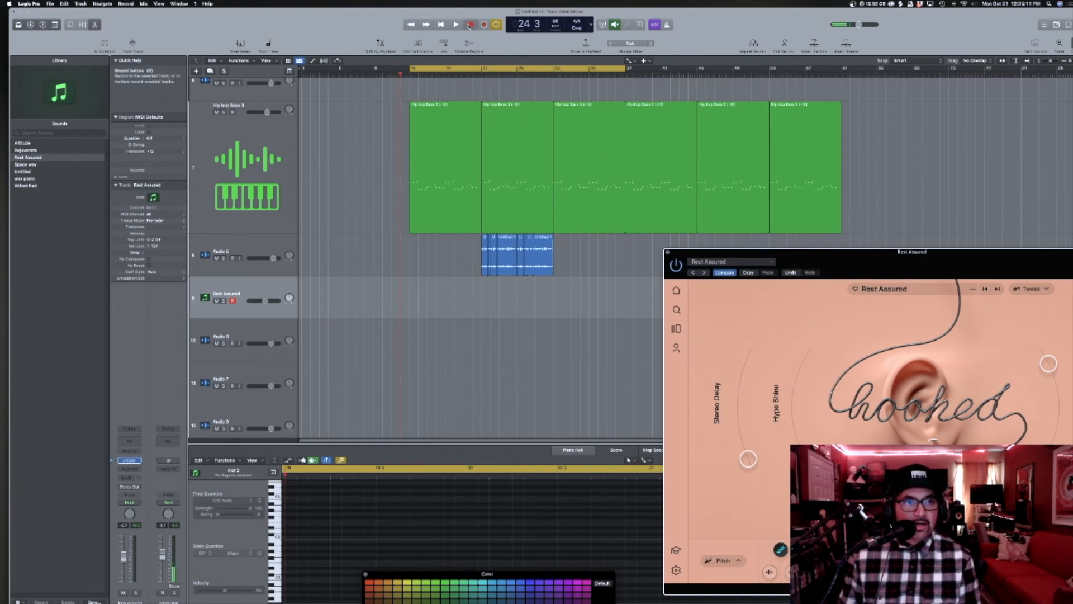
key(r)
key(space)
click(549, 68)
drag(518, 68, 803, 68)
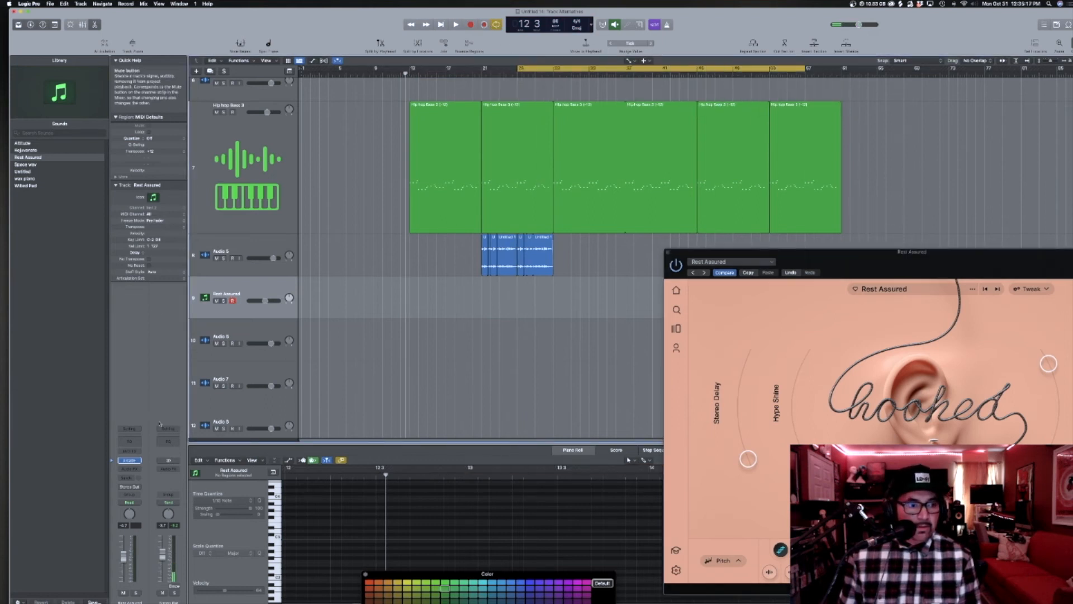
key(space)
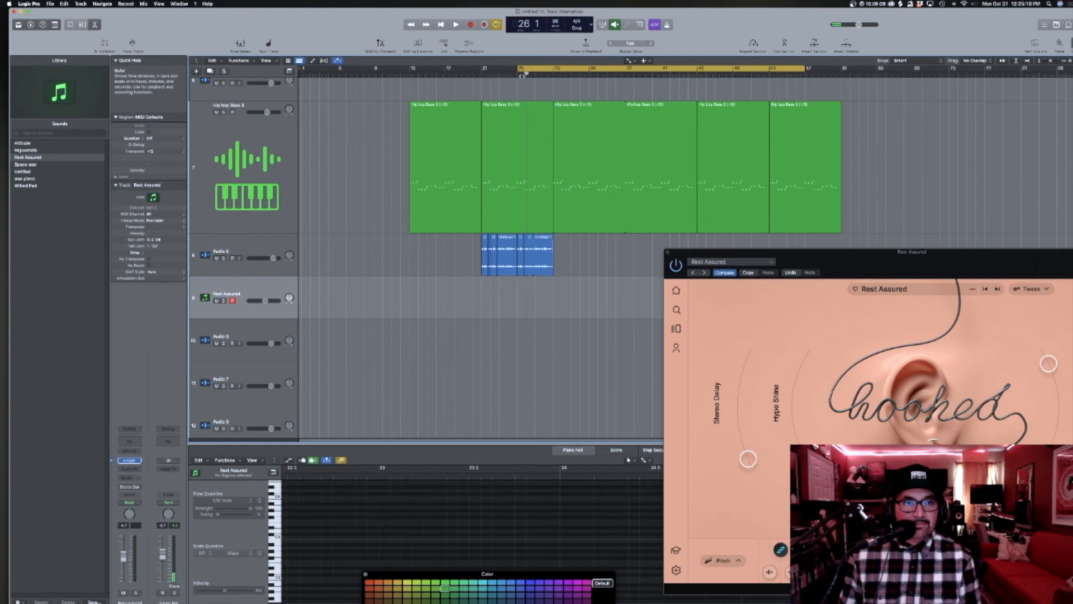
Record a vocal sample part on the Rest Assured track from bar 29 to bar 37 and close the Arcade window.
key(r)
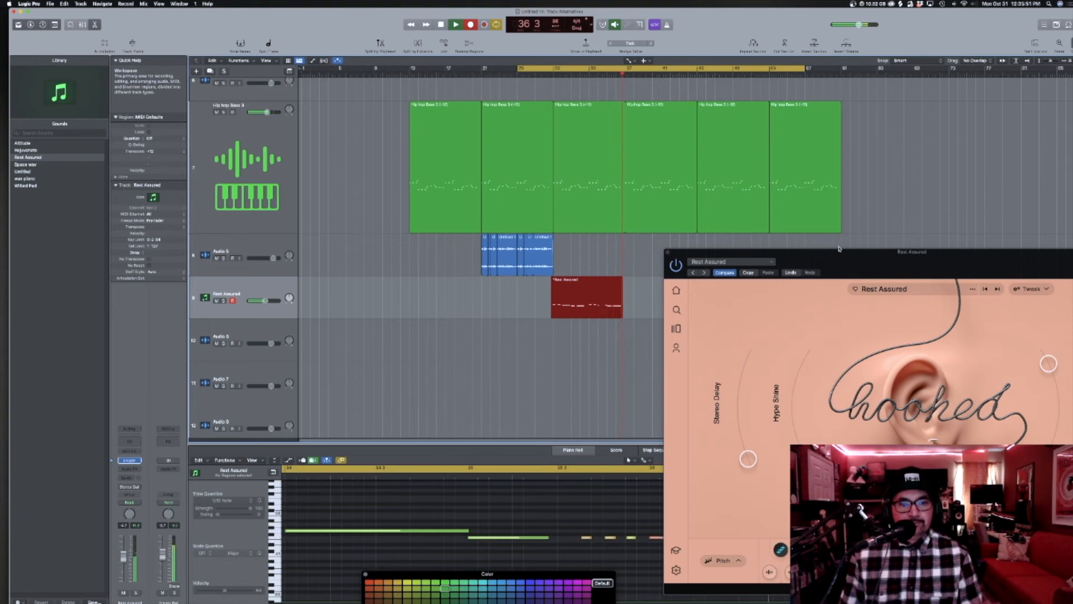
key(space)
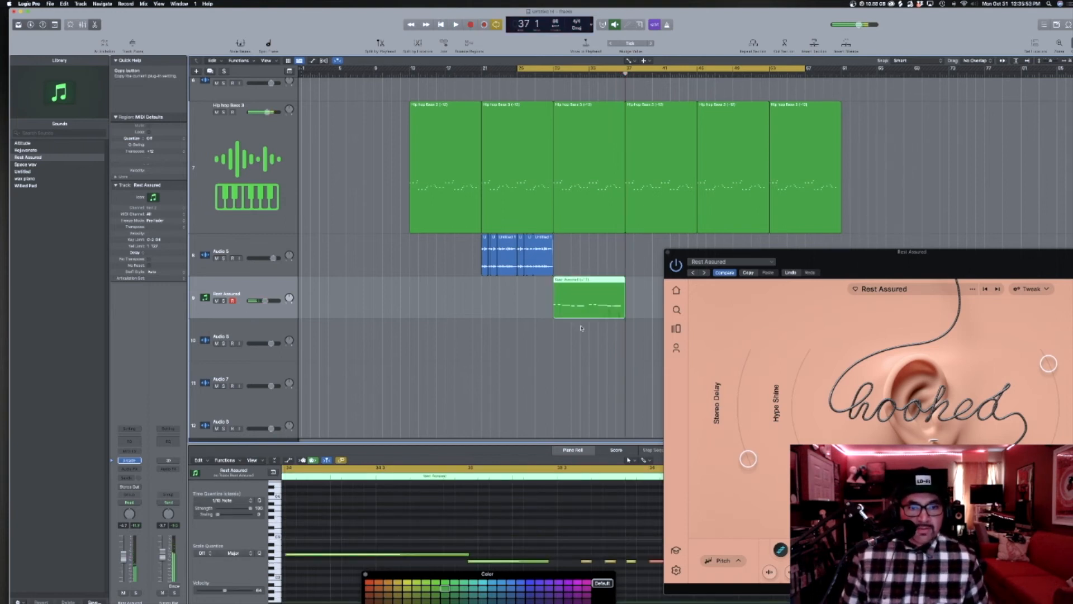
key(z)
click(669, 254)
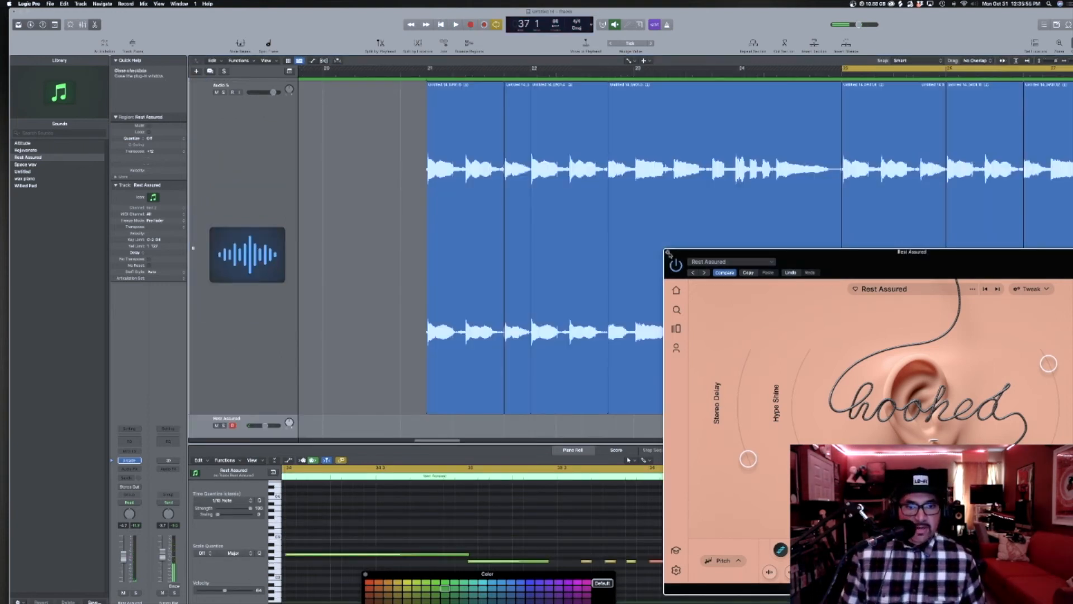
click(669, 254)
Lengthen the last note of the Rest Assured region to the region's end and play back the result.
key(z)
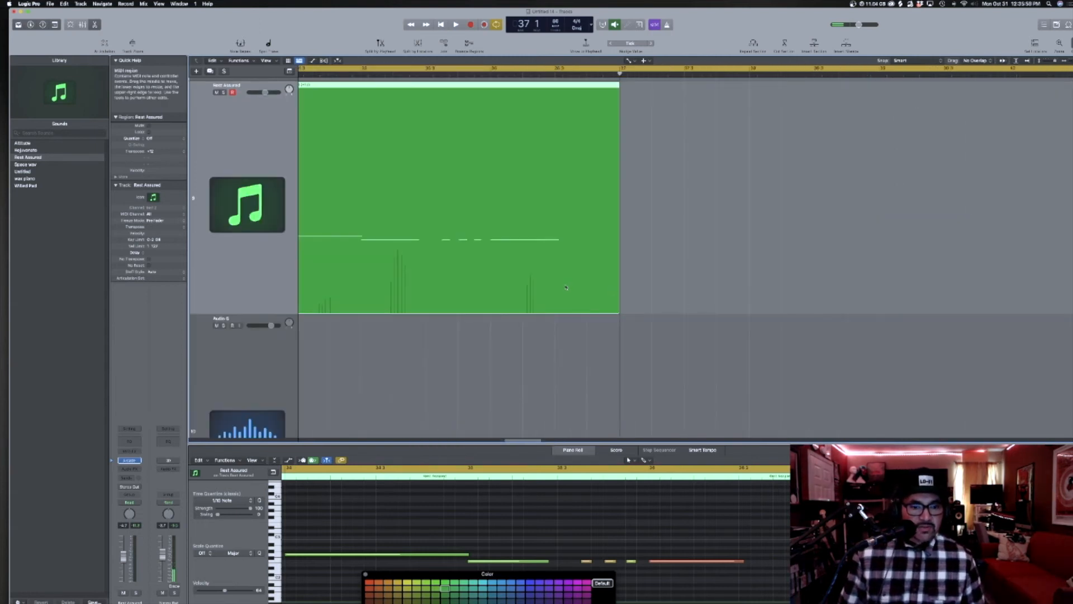
drag(743, 560, 797, 561)
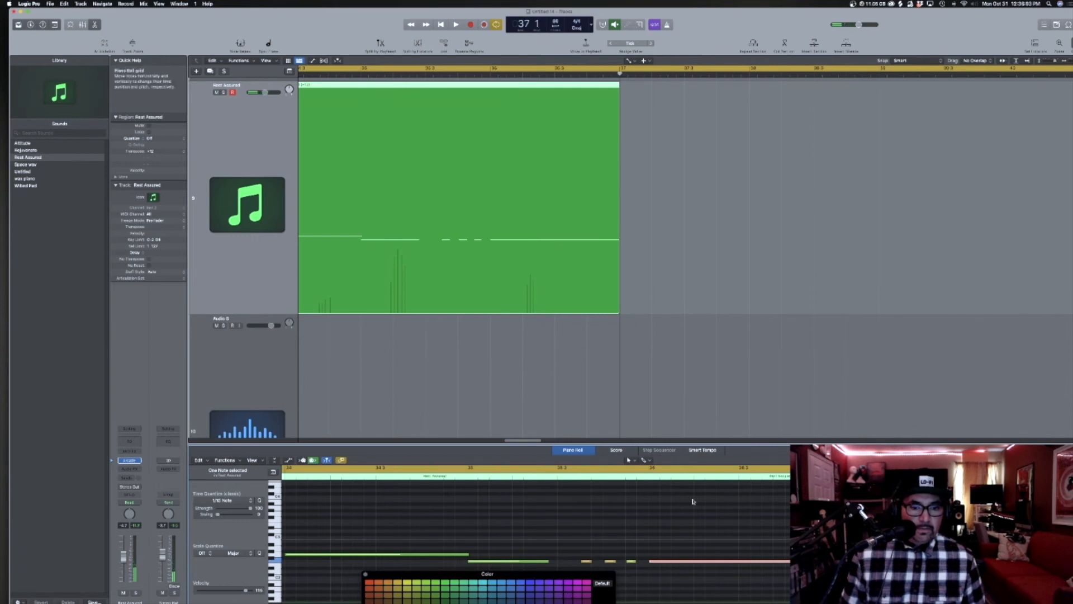
click(647, 476)
key(space)
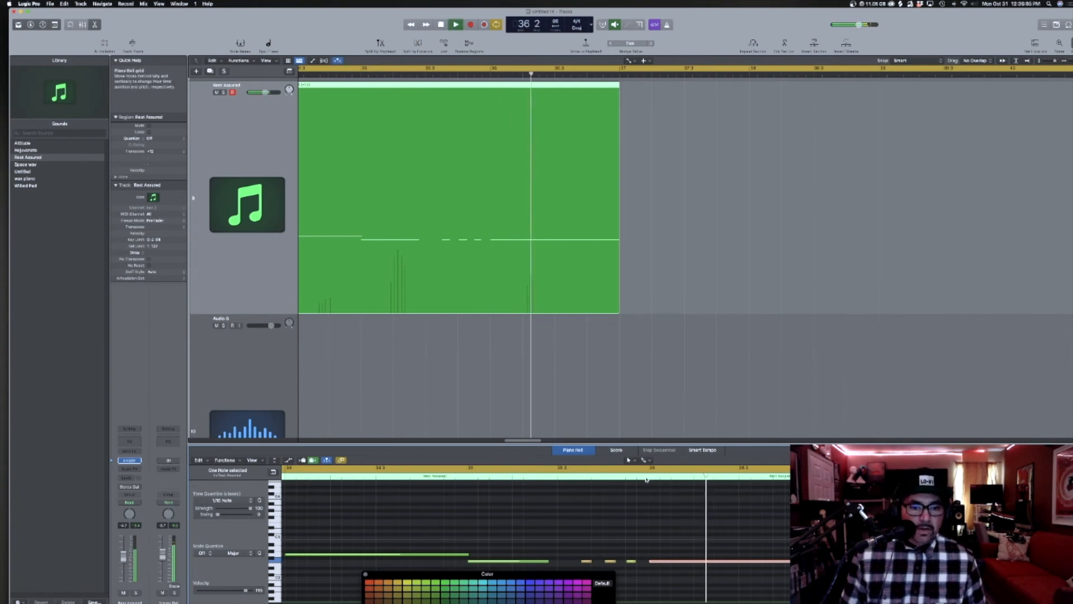
key(space)
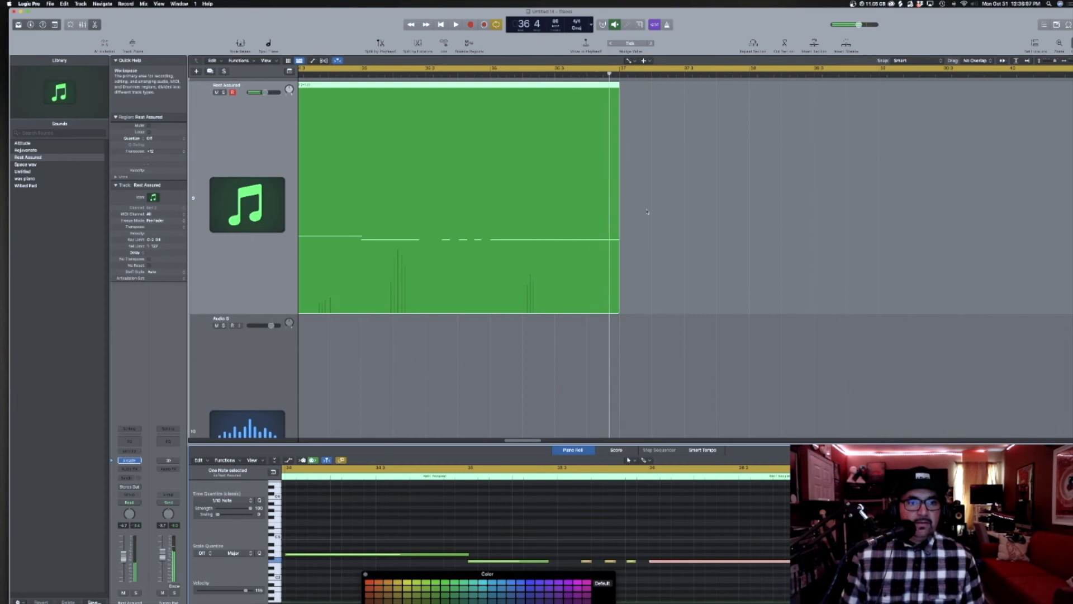
Quantize the Rest Assured region to 1/16 Swing C.
ctrl+alt+click(632, 220)
ctrl+alt+click(631, 219)
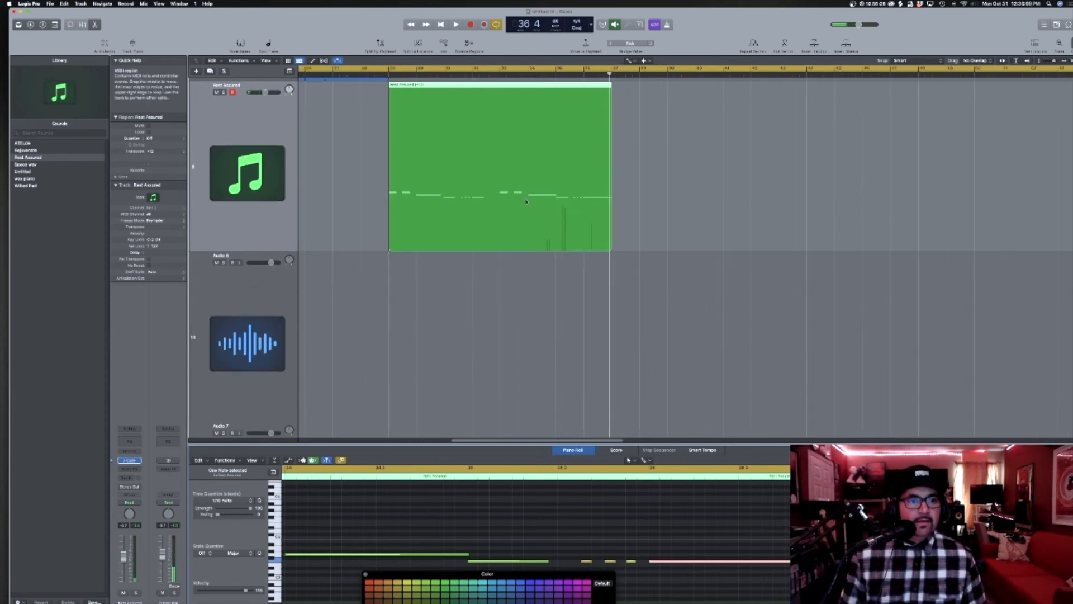
click(487, 191)
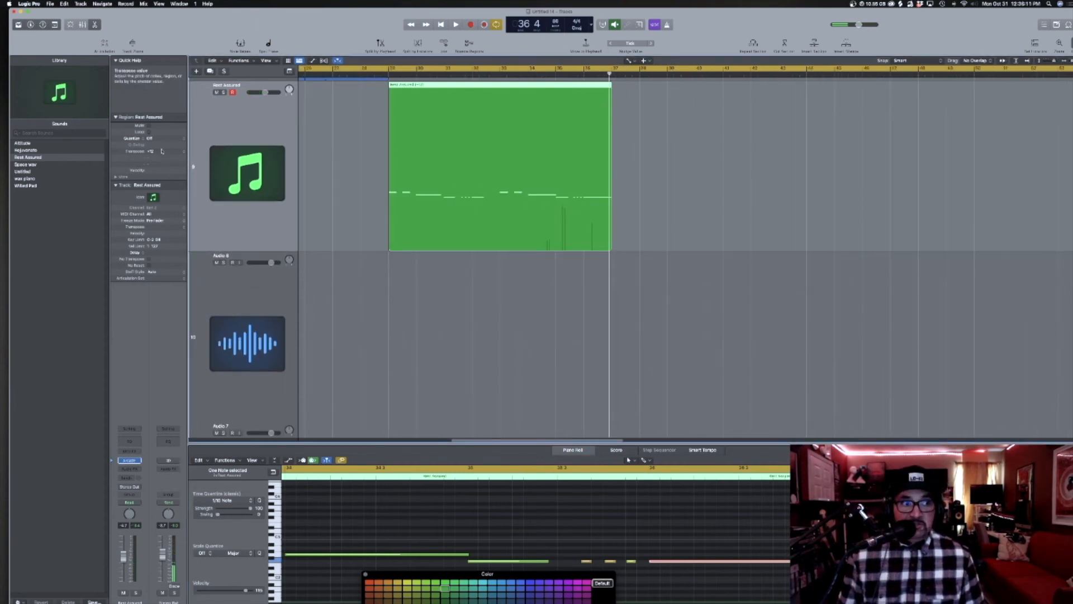
click(398, 145)
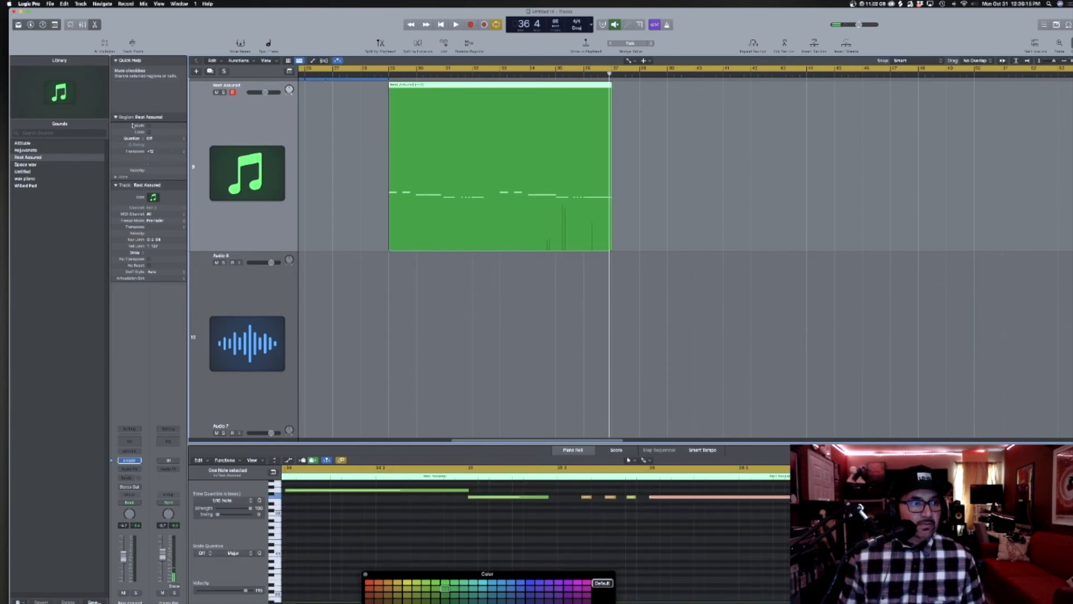
click(151, 138)
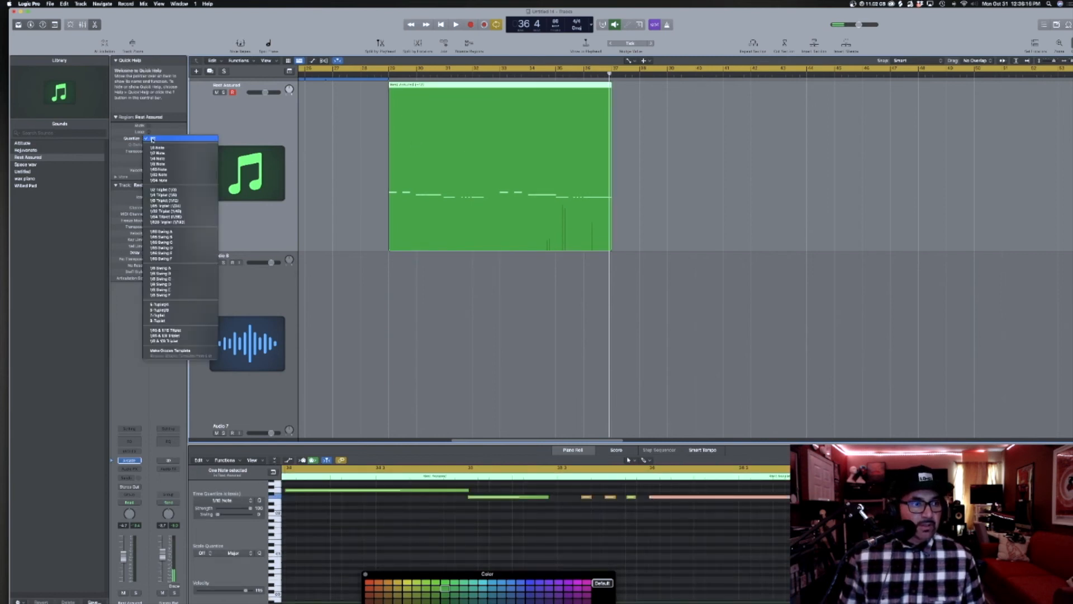
click(188, 244)
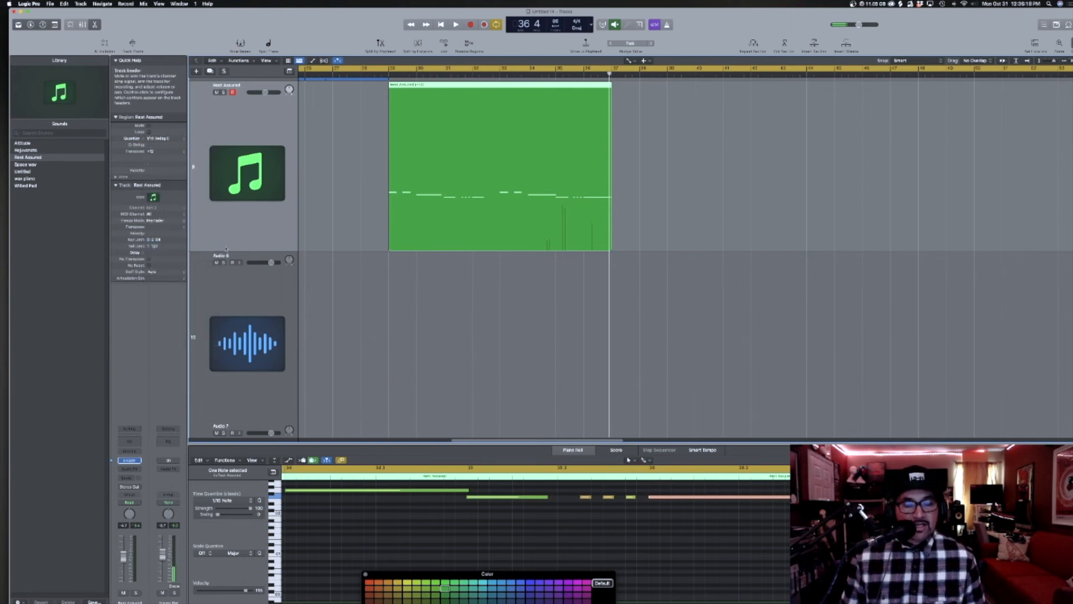
Review the quantized vocal notes in the piano roll and the region's place in the arrangement.
key(z)
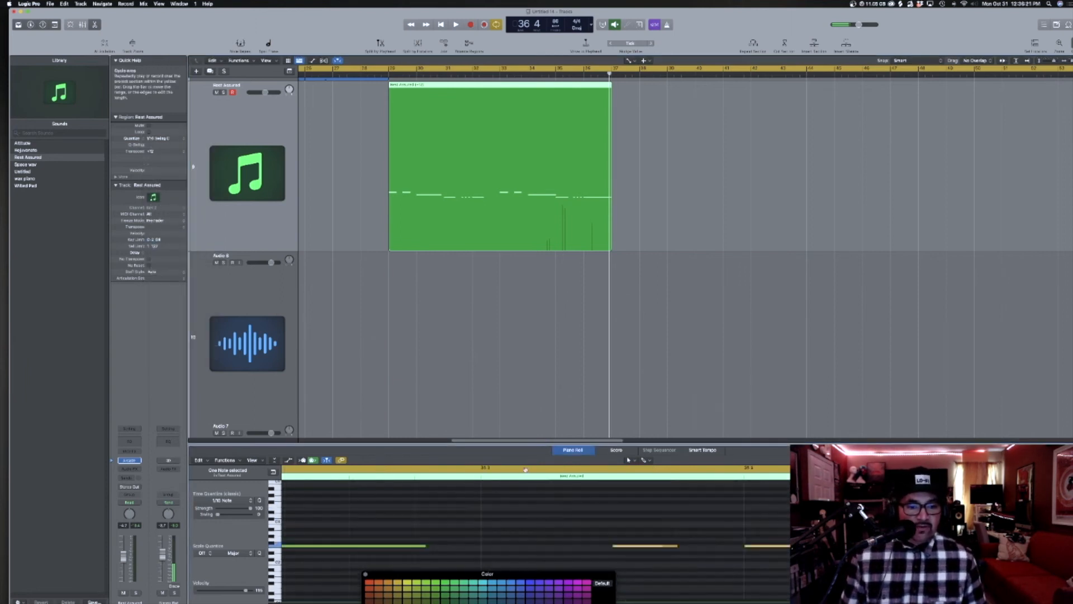
scroll(467, 526, down, 6)
scroll(481, 526, left, 8)
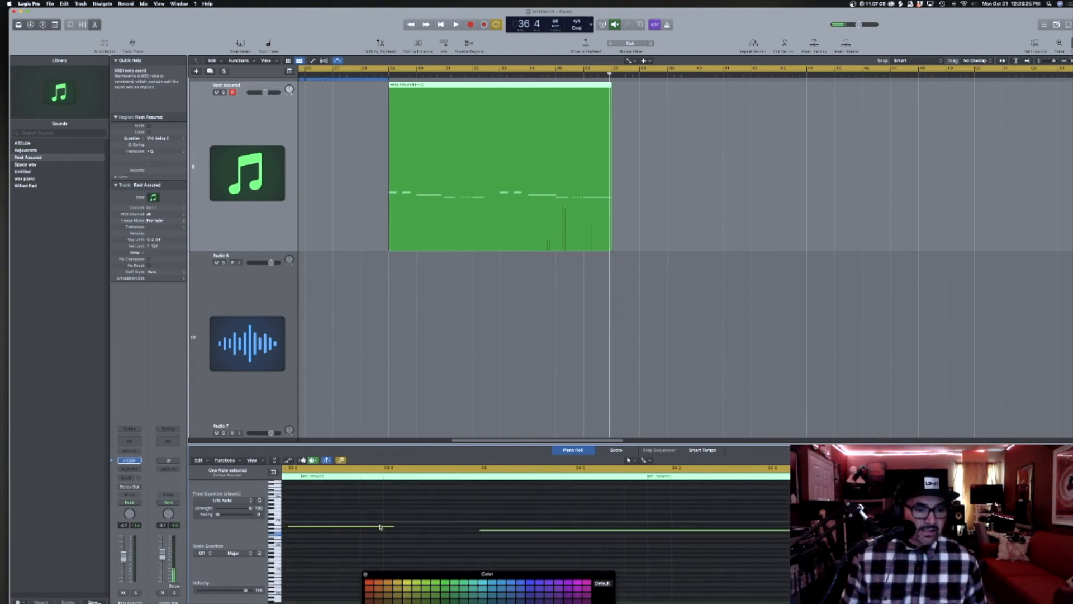
scroll(489, 374, up, 5)
scroll(502, 300, down, 8)
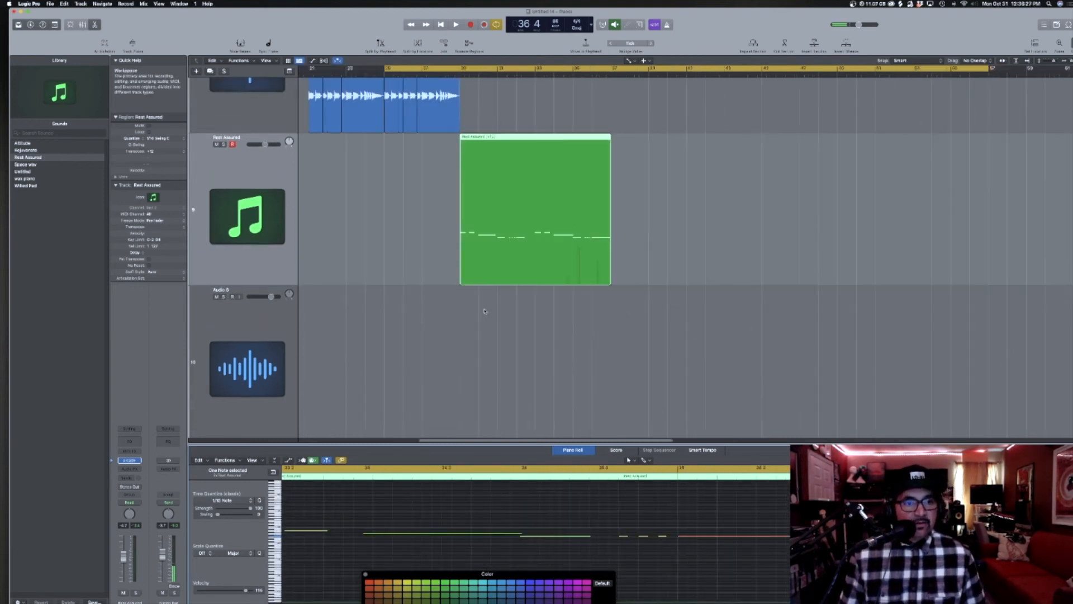
scroll(413, 272, left, 10)
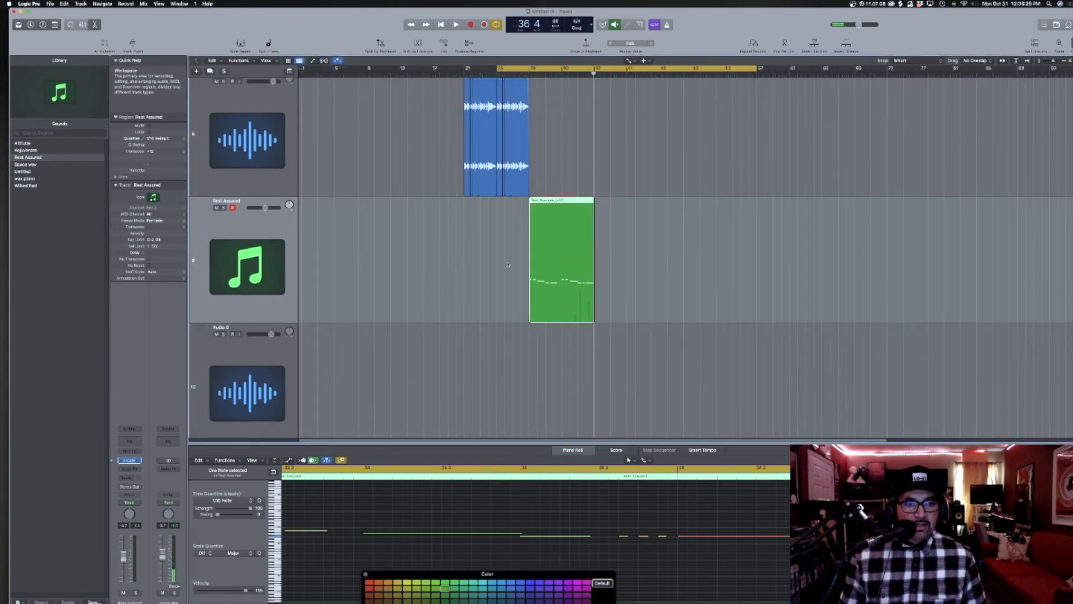
scroll(585, 275, down, 4)
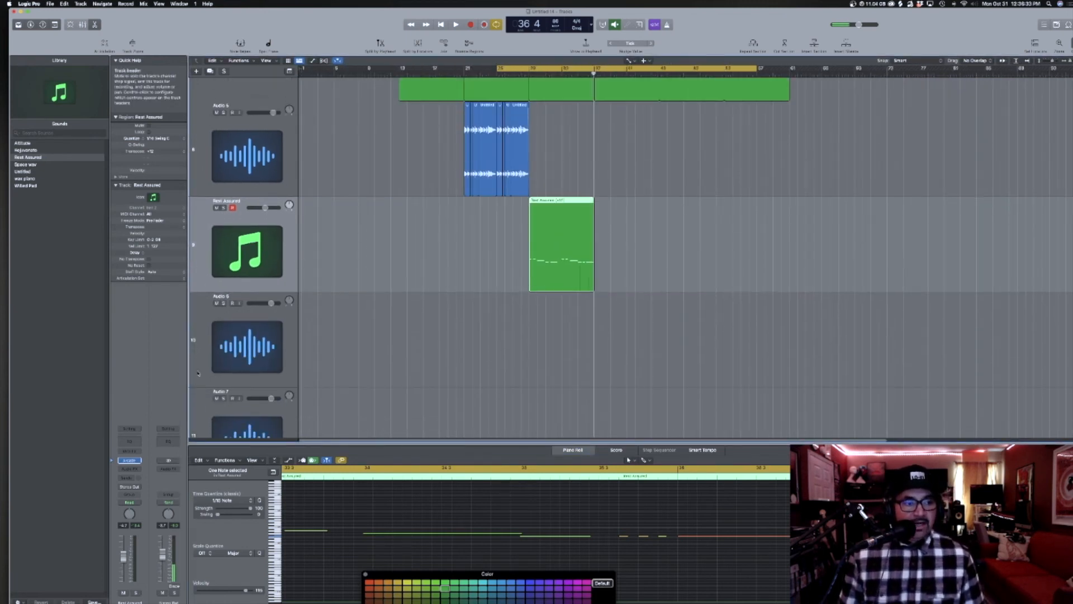
Add a Channel EQ to the Rest Assured track, shape a low cut and a high cut around the midrange, and close it.
click(130, 441)
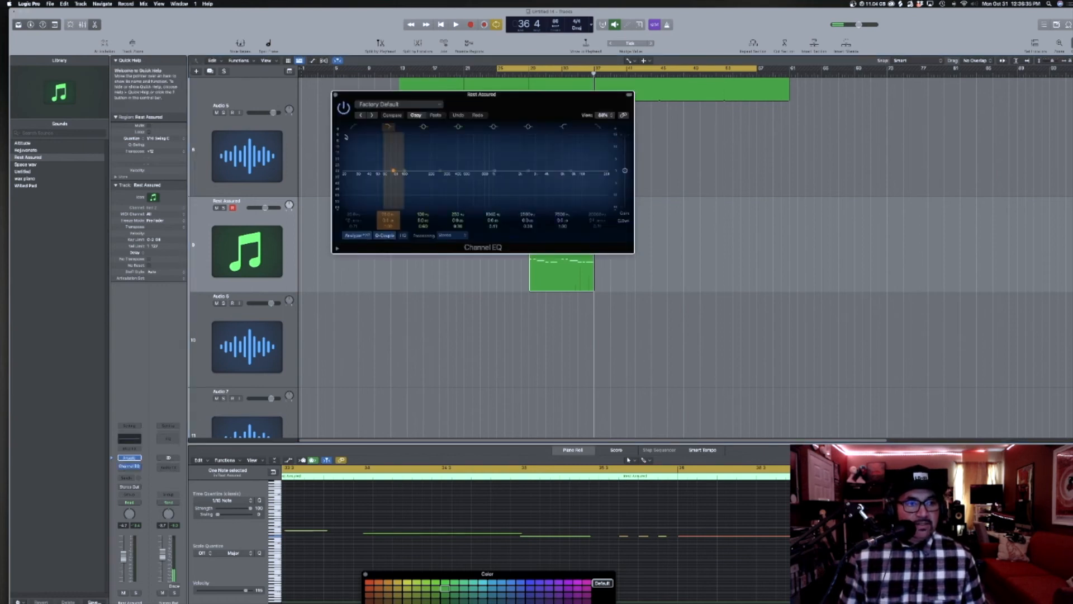
click(353, 127)
drag(362, 185, 451, 142)
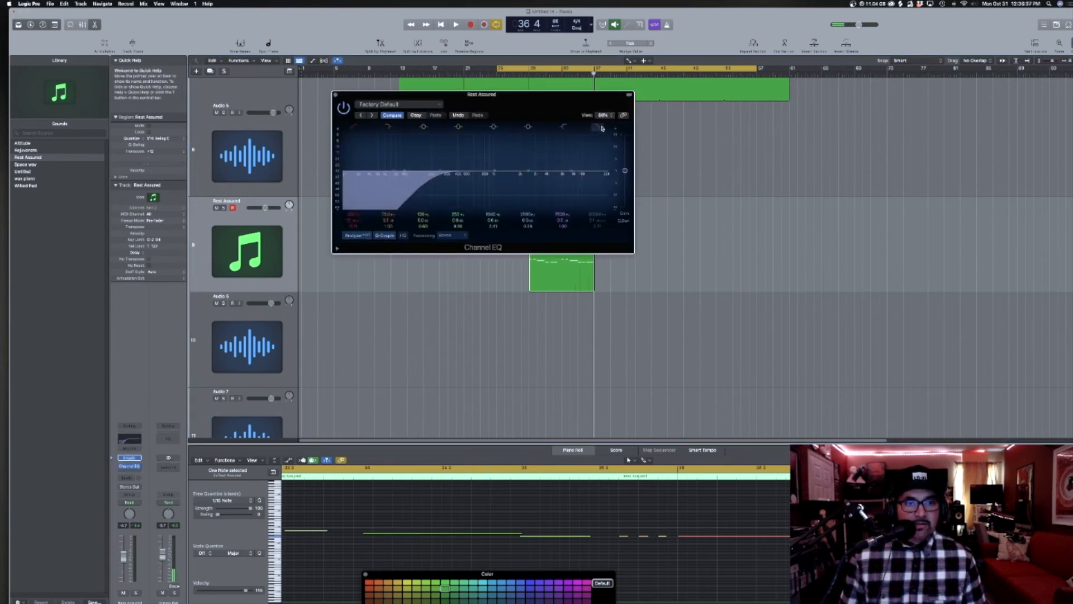
drag(602, 178, 550, 177)
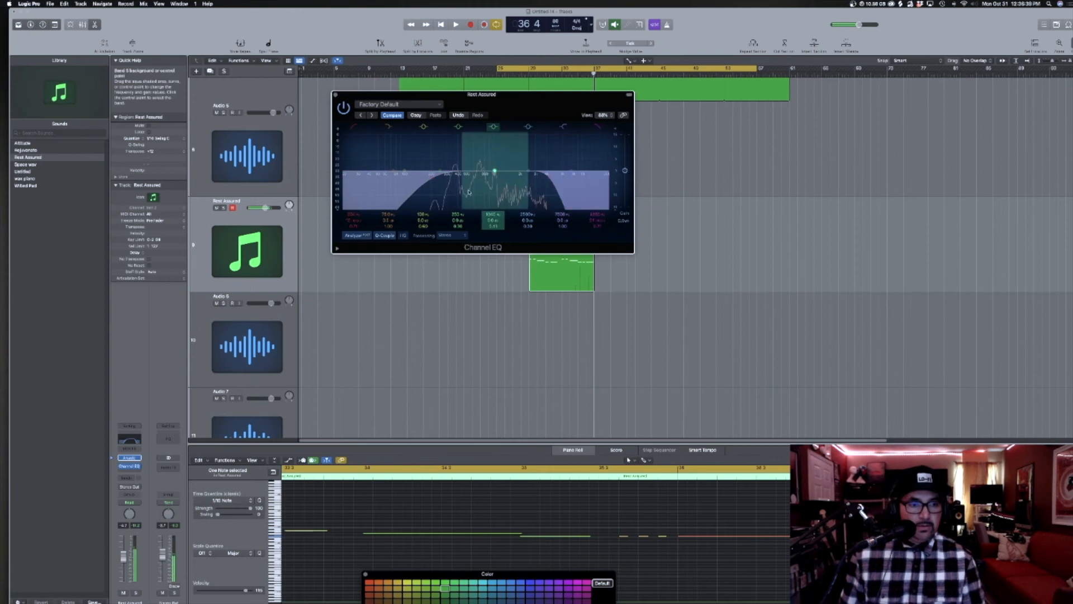
drag(596, 215, 596, 197)
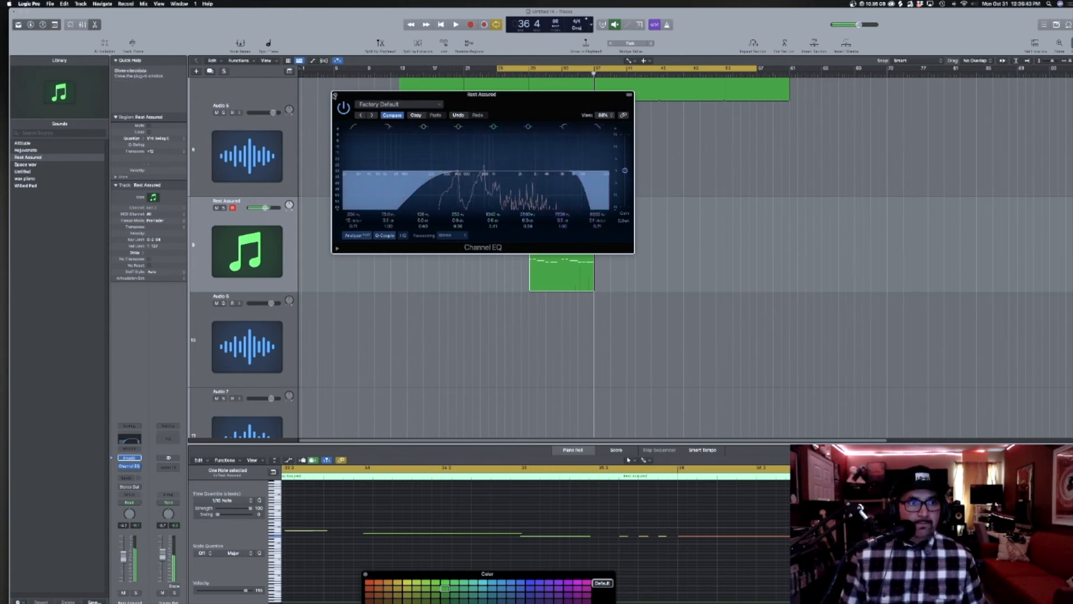
click(335, 95)
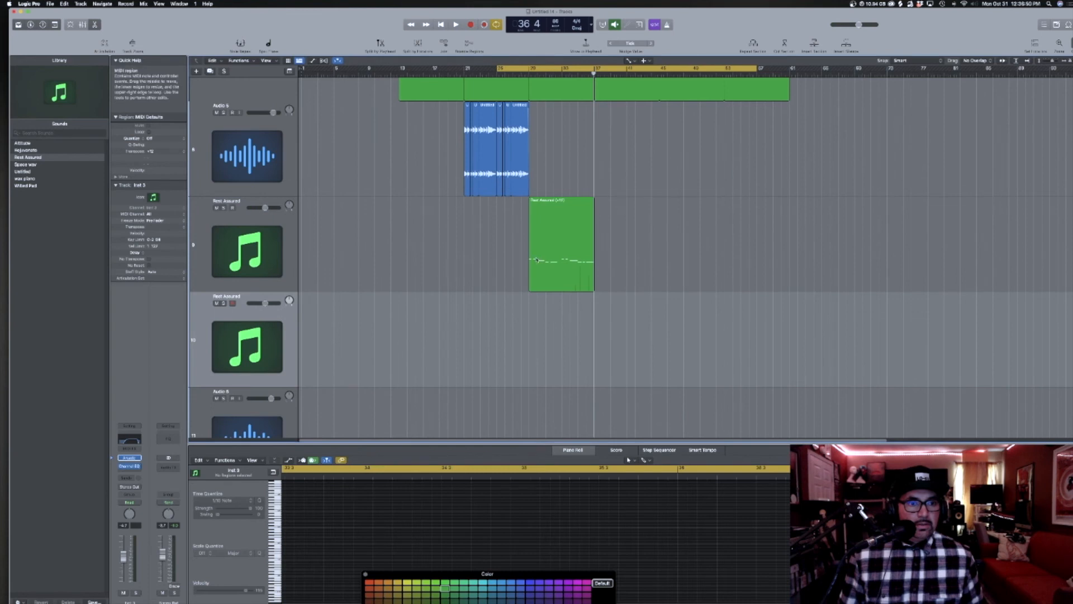
Copy the Rest Assured region onto the duplicate track directly below, starting at the same bar.
drag(535, 235, 535, 330)
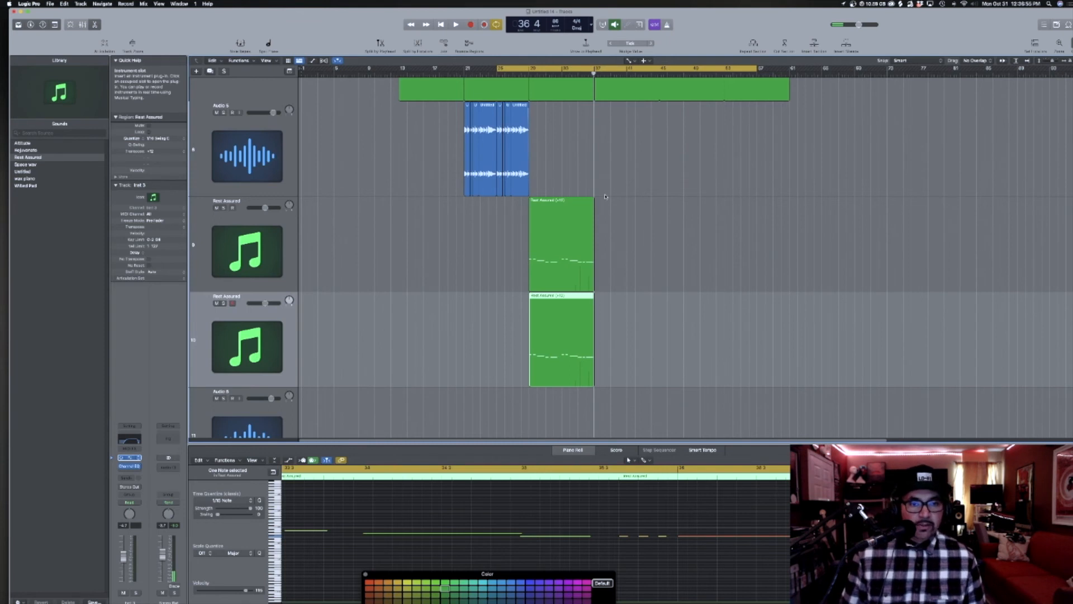
Inspect the session key and octave options in the duplicate Rest Assured track's Arcade instrument, and close it.
drag(700, 108, 687, 104)
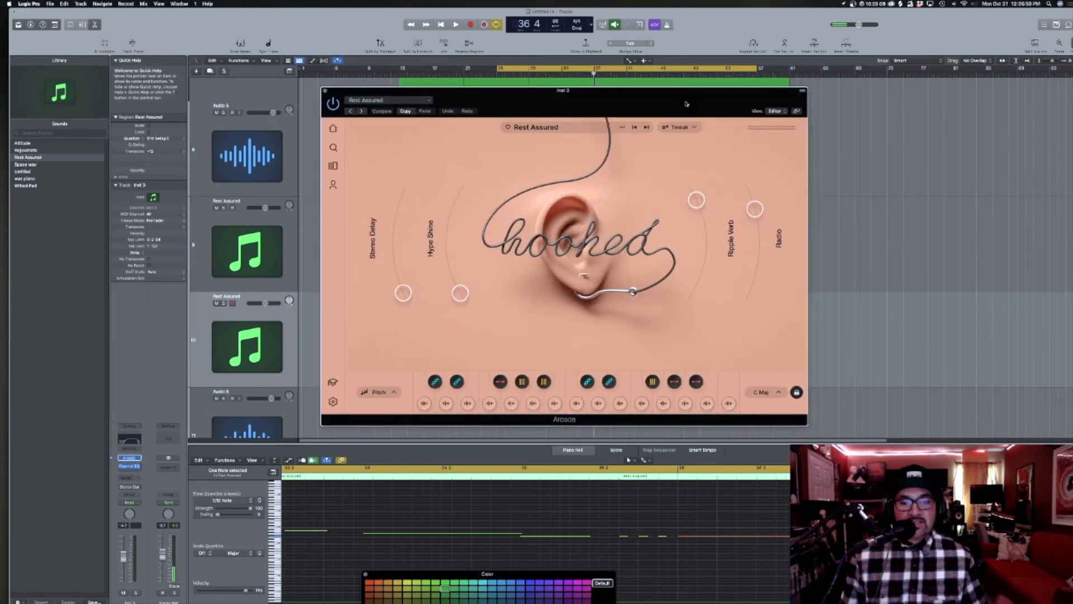
click(764, 393)
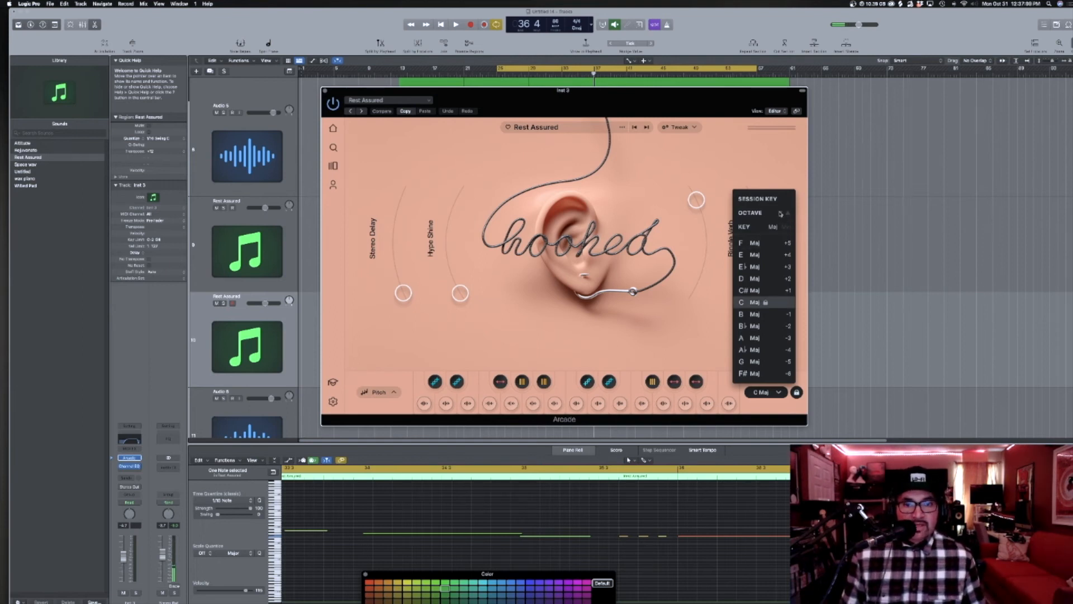
click(325, 90)
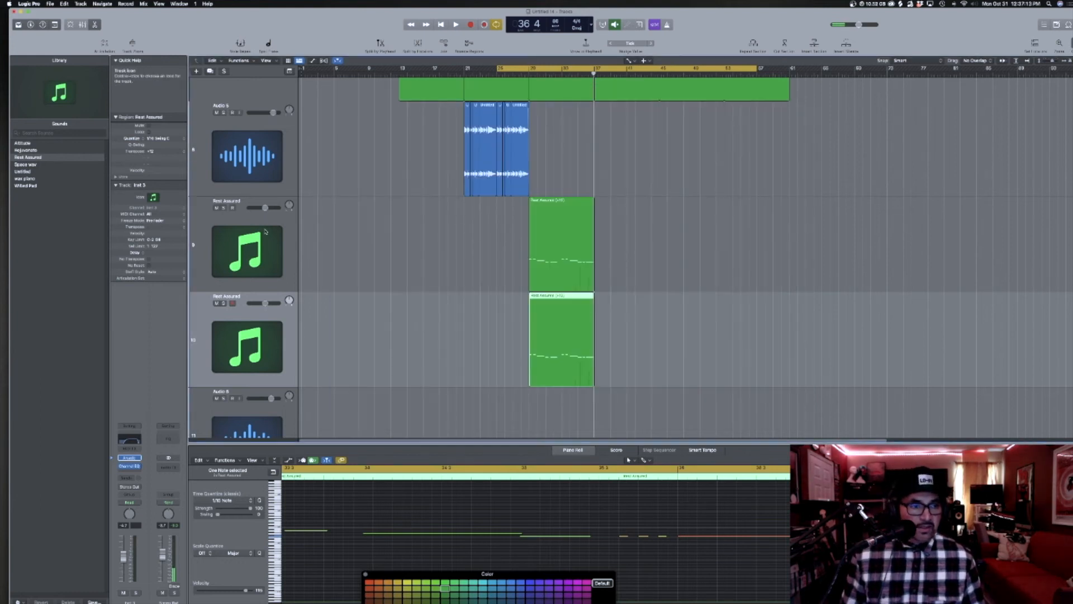
Play the arrangement from bar 26 and lower the volume of both Rest Assured tracks slightly to balance them.
click(504, 83)
key(space)
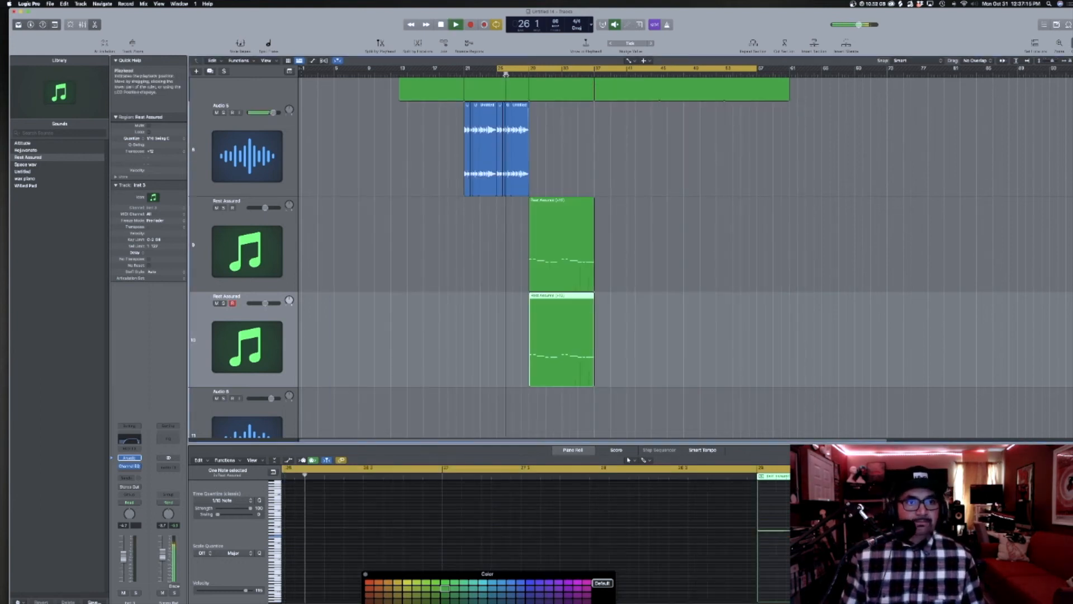
click(250, 147)
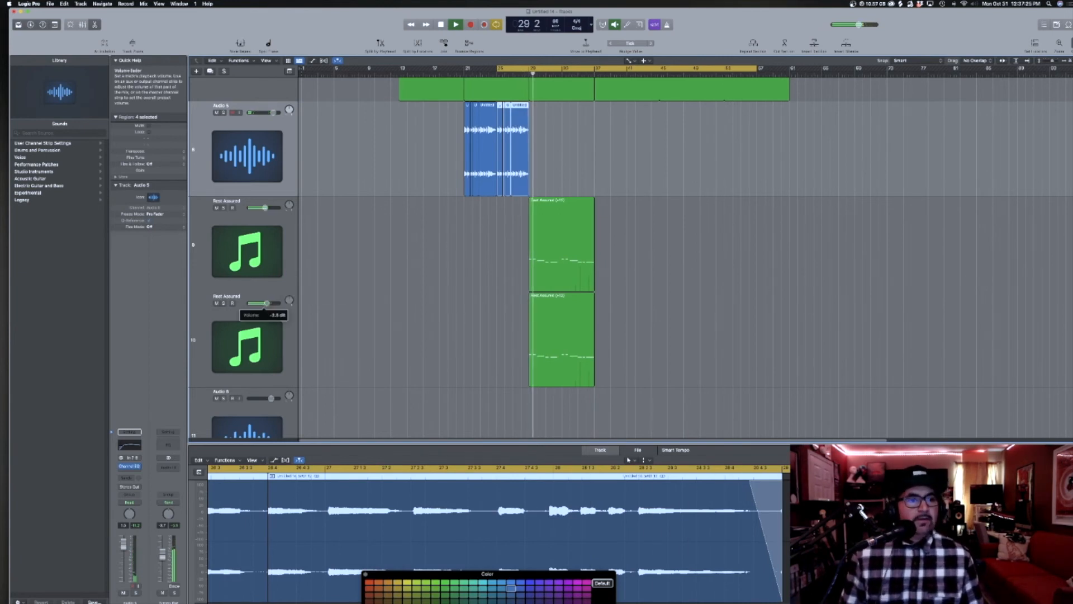
click(265, 207)
drag(265, 207, 262, 207)
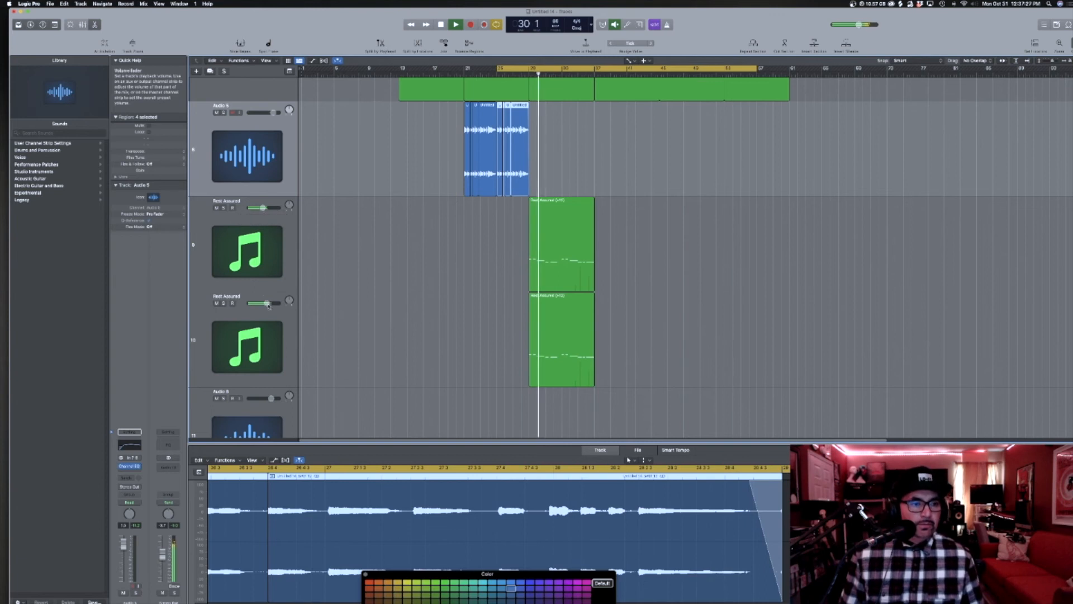
drag(267, 303, 264, 303)
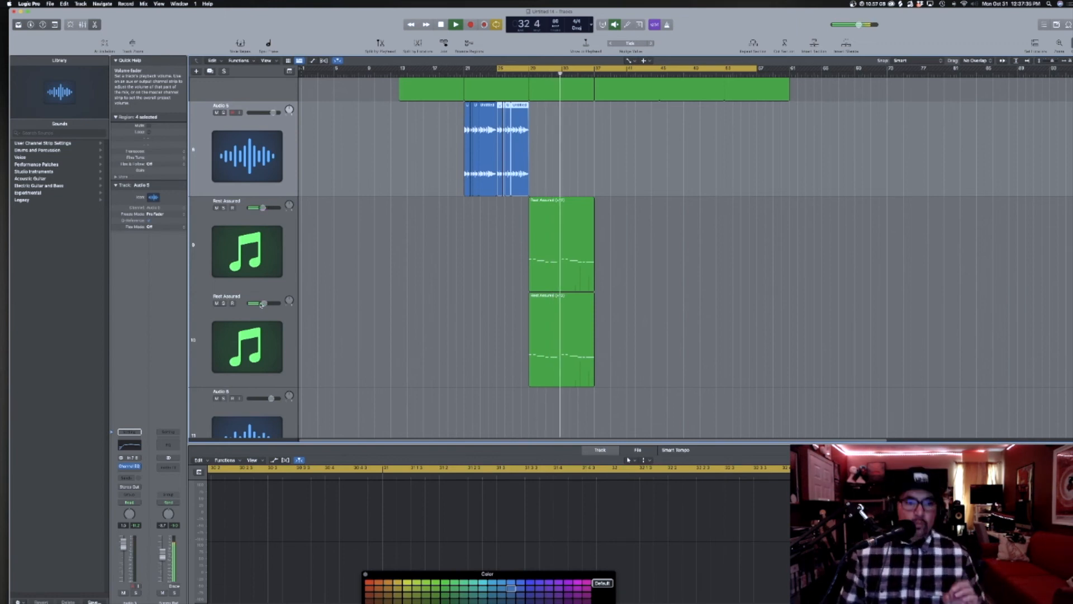
Copy all the Audio 5 regions starting at bar 21 to bar 37 on the same track.
scroll(604, 245, down, 5)
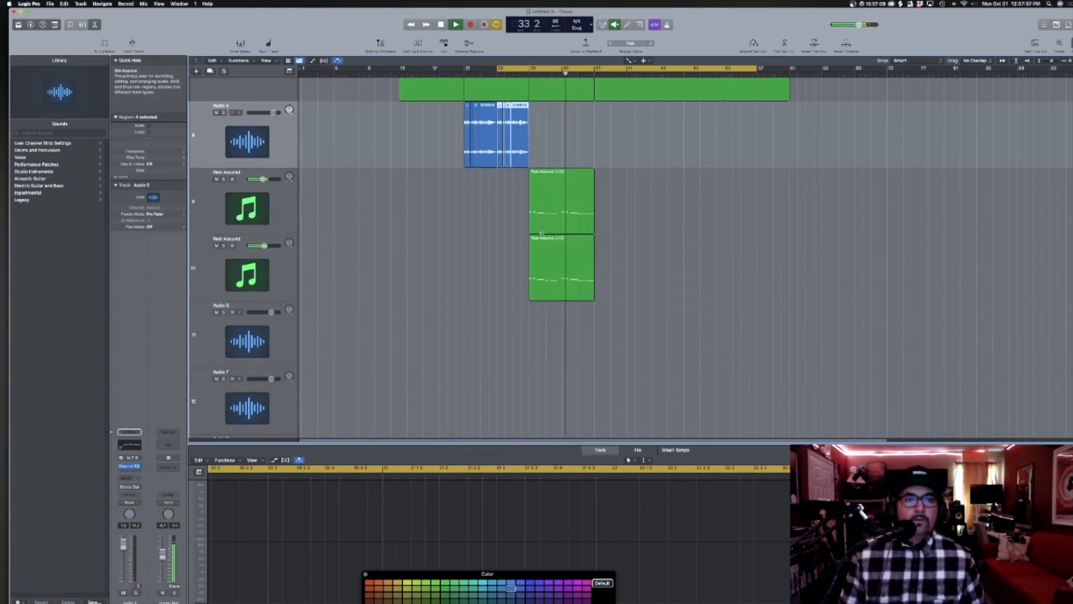
scroll(603, 245, up, 3)
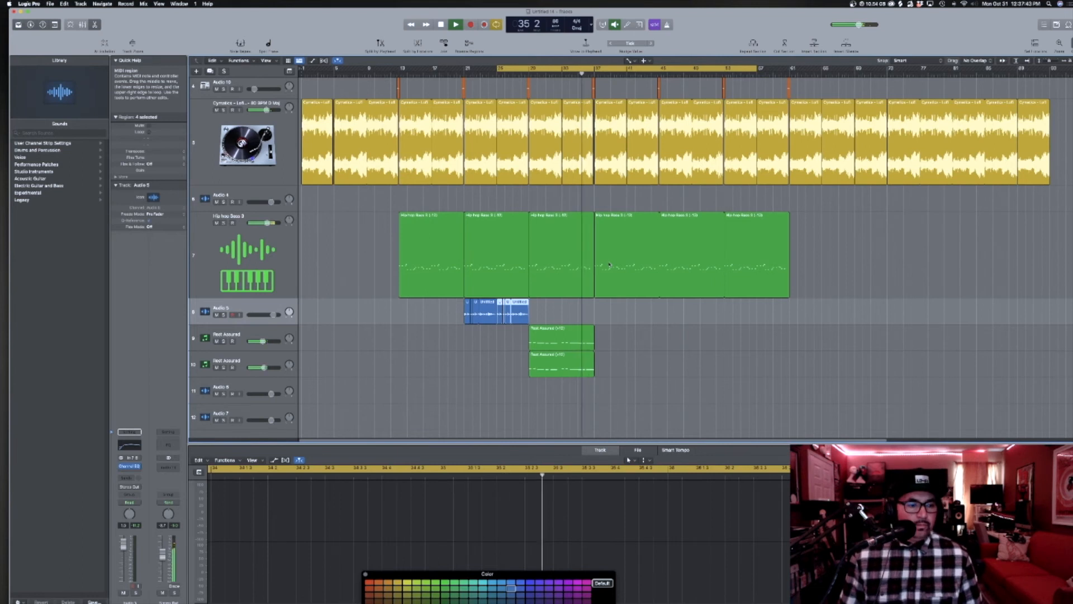
click(515, 312)
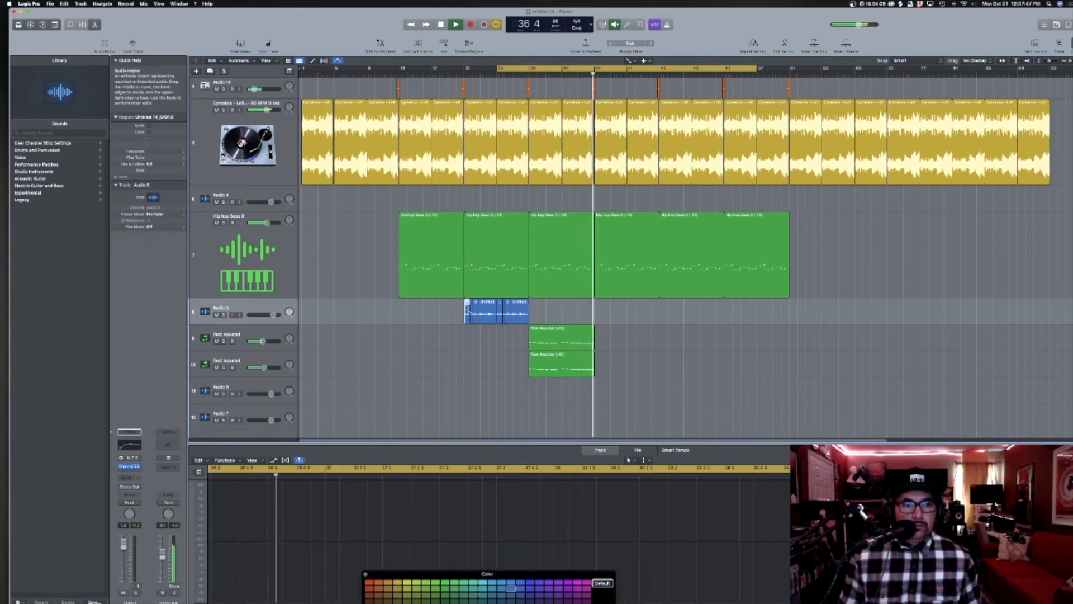
key(t)
key(t)
click(432, 306)
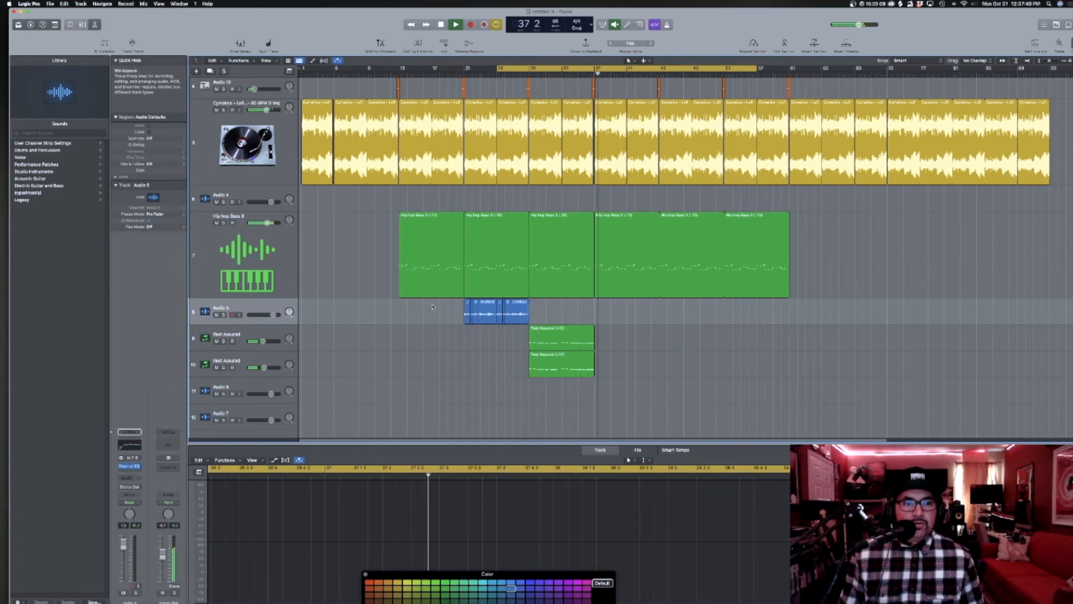
click(468, 309)
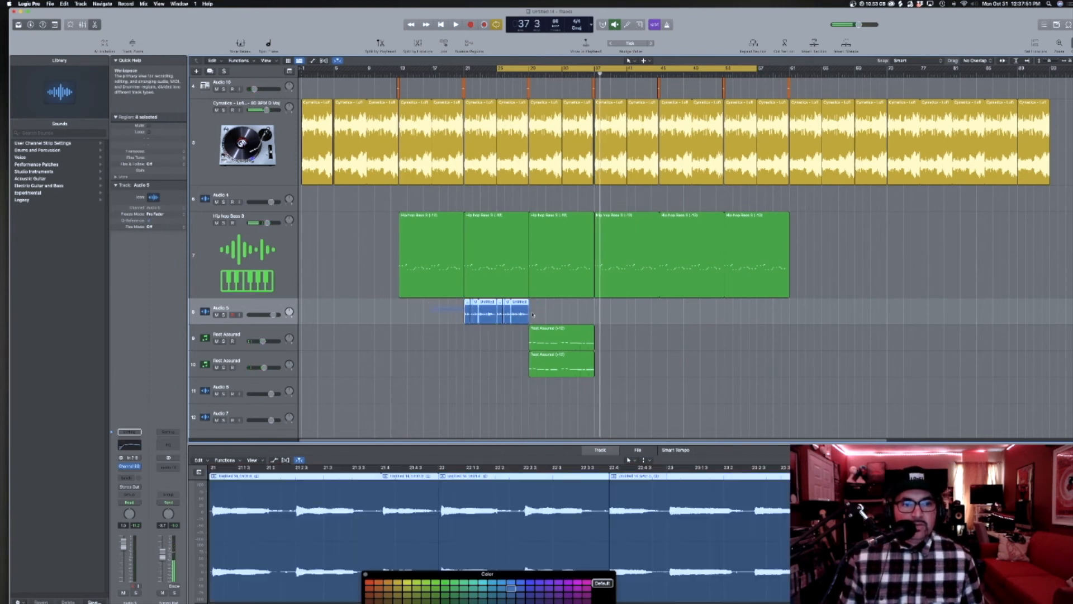
drag(474, 309, 598, 319)
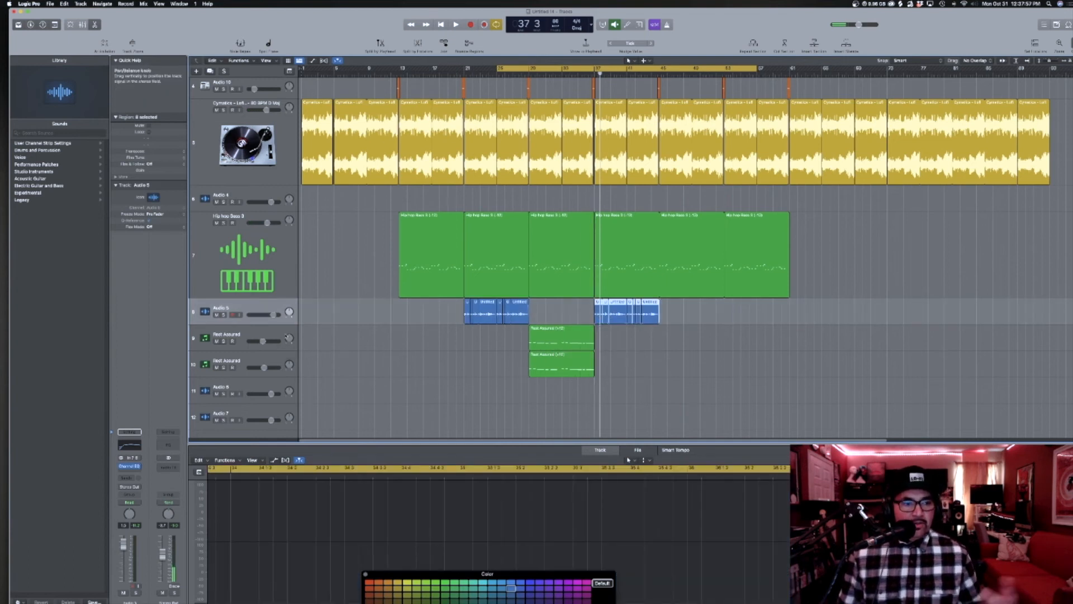
Add a Compressor to the Audio 5 track with Auto Gain and automatic release turned off.
click(269, 333)
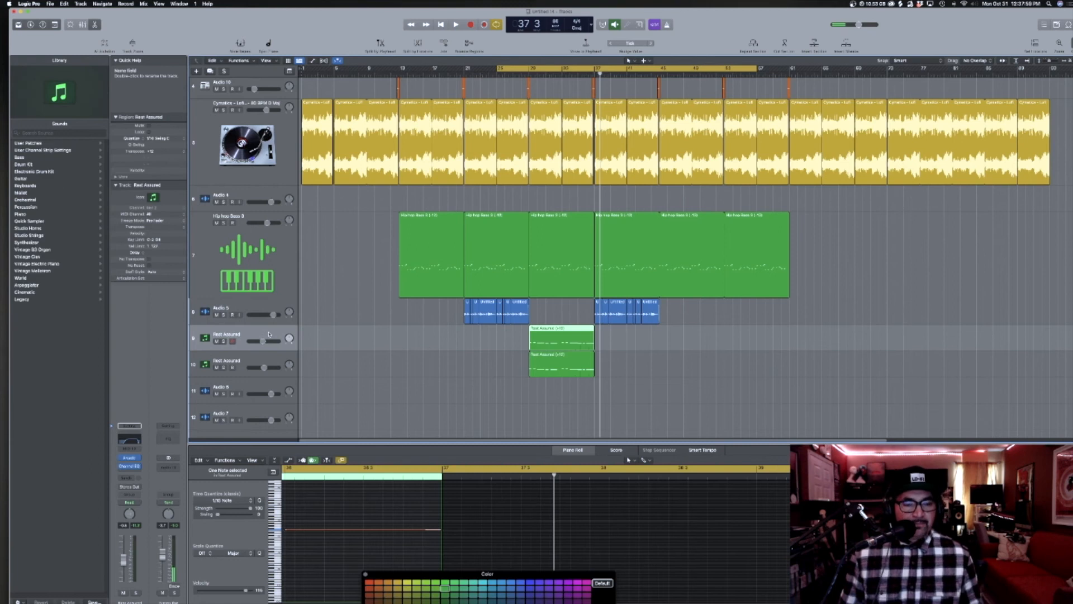
click(269, 313)
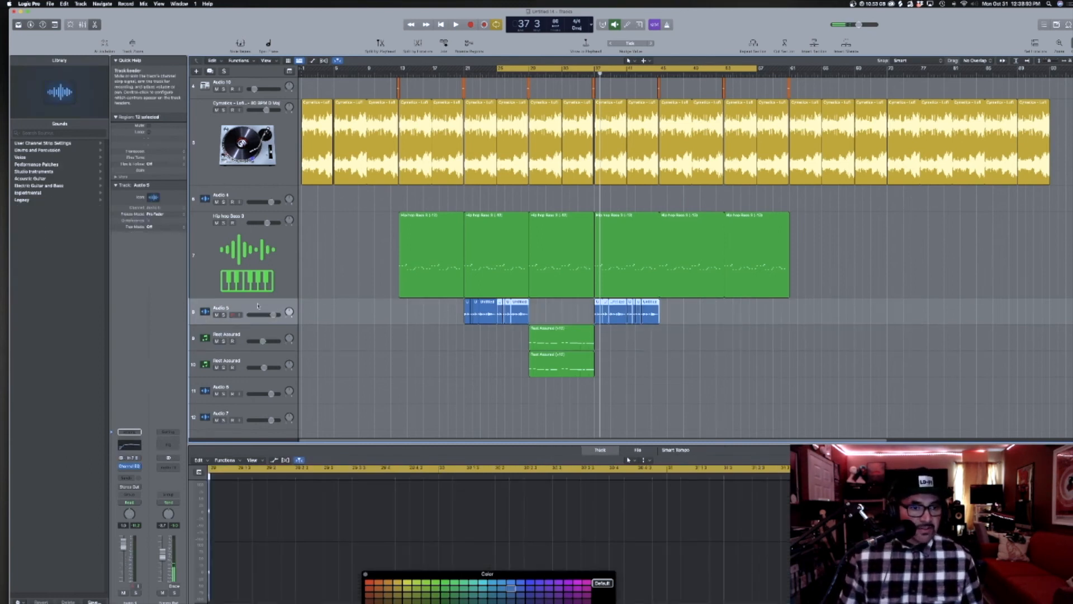
click(129, 466)
click(144, 502)
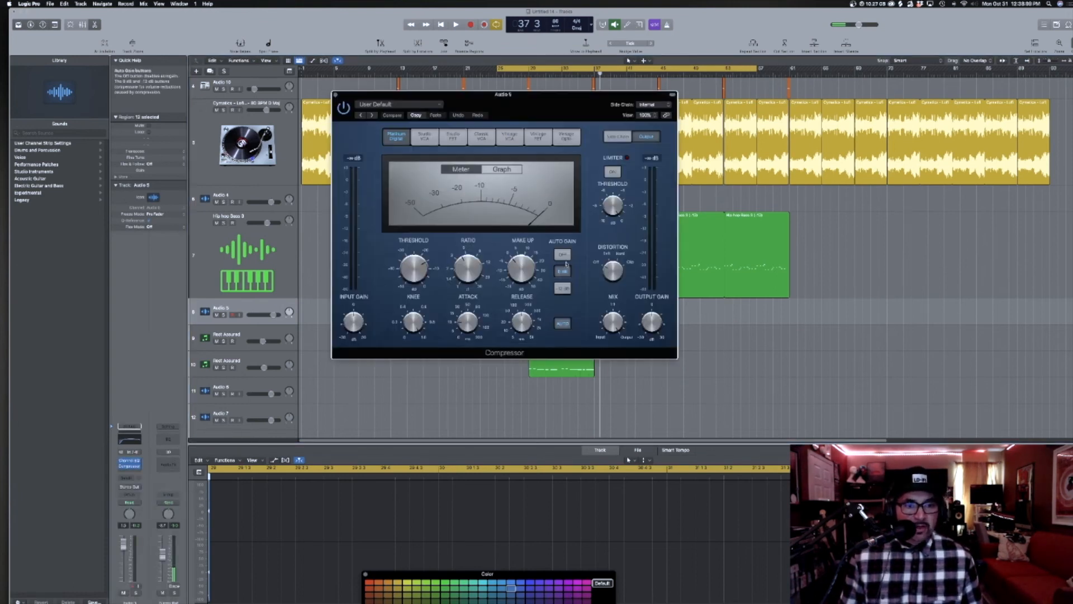
click(562, 254)
click(562, 323)
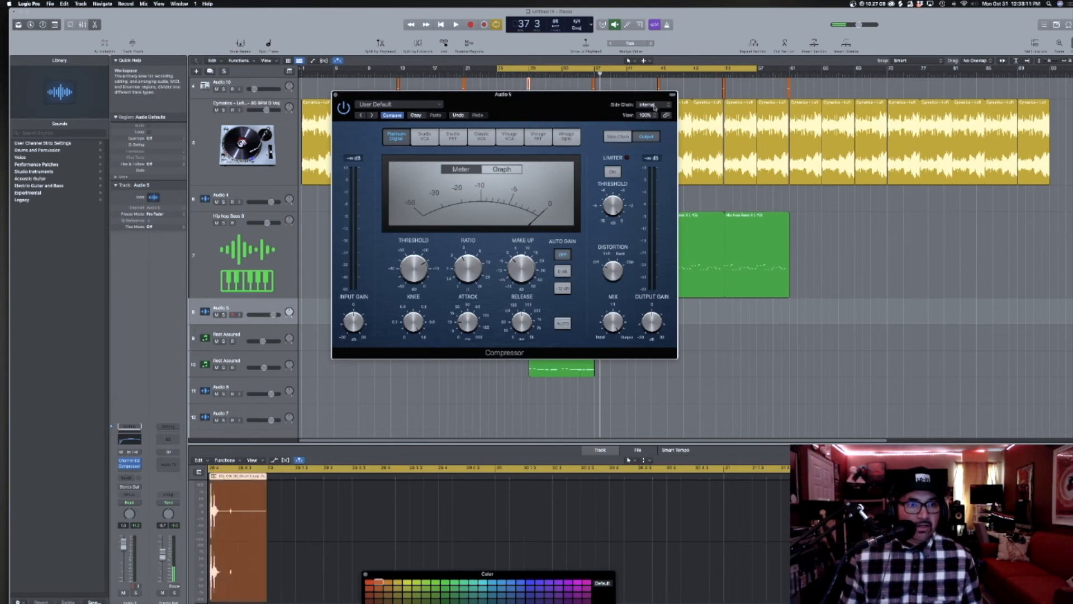
drag(585, 114, 779, 120)
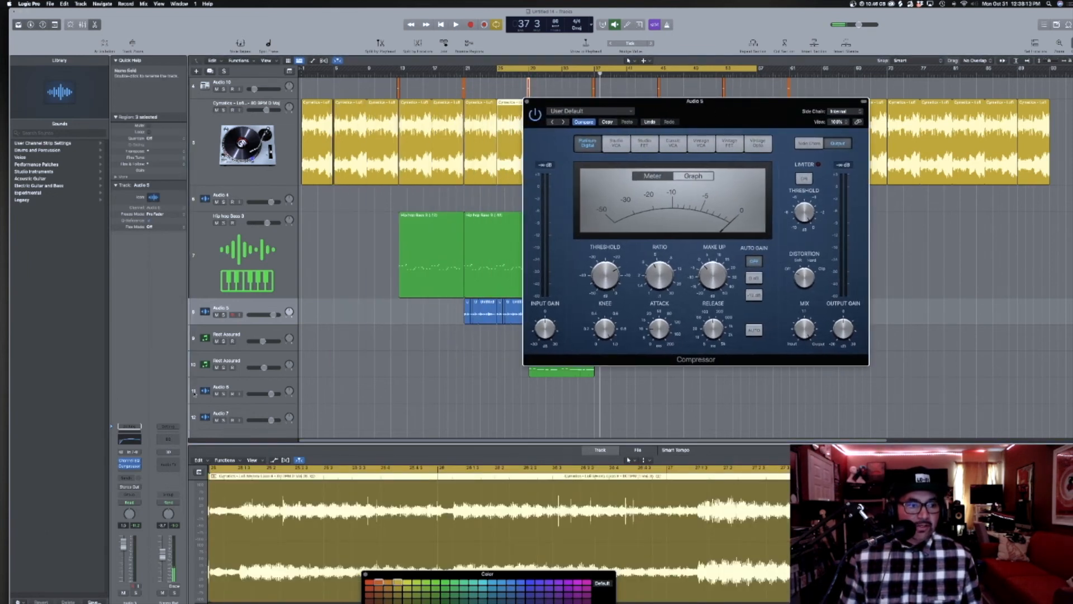
Add a Noise Gate after the Compressor on the Audio 5 track and load the Ducker 2 preset.
click(142, 467)
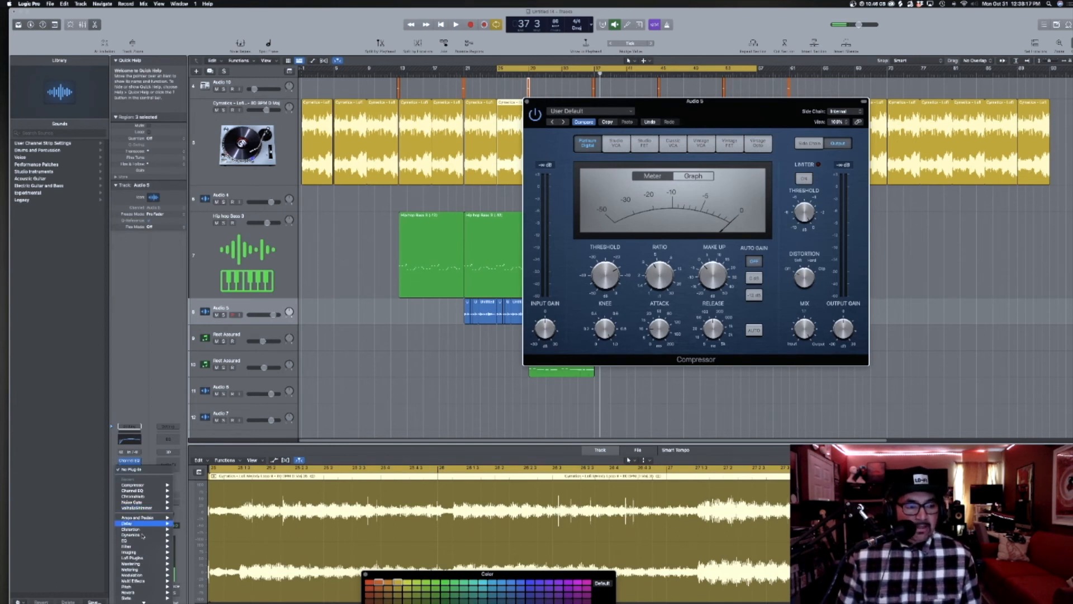
mouse_move(144, 542)
mouse_move(158, 503)
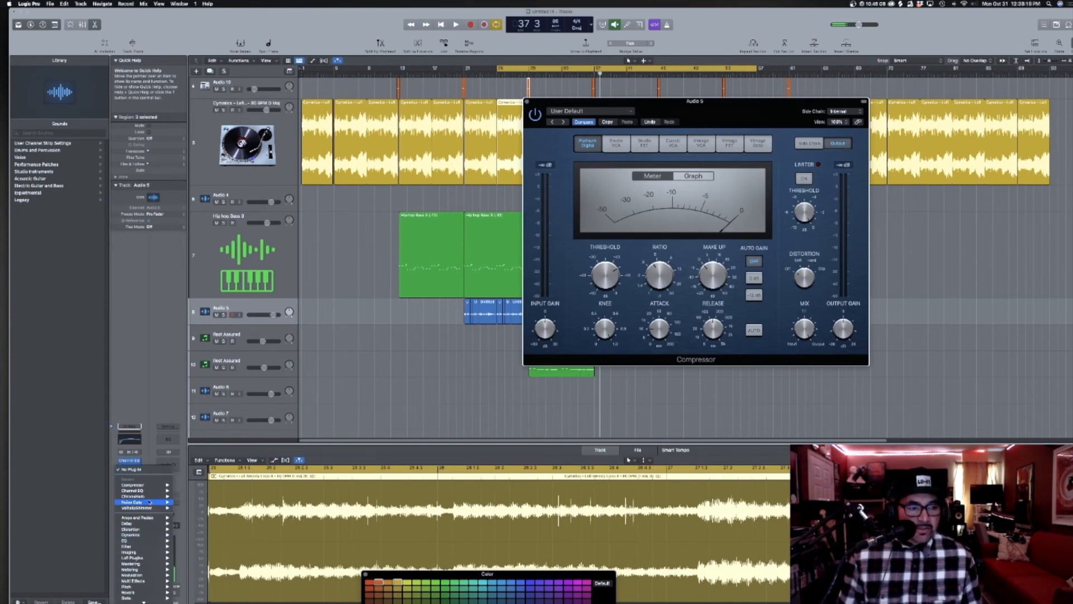
click(195, 504)
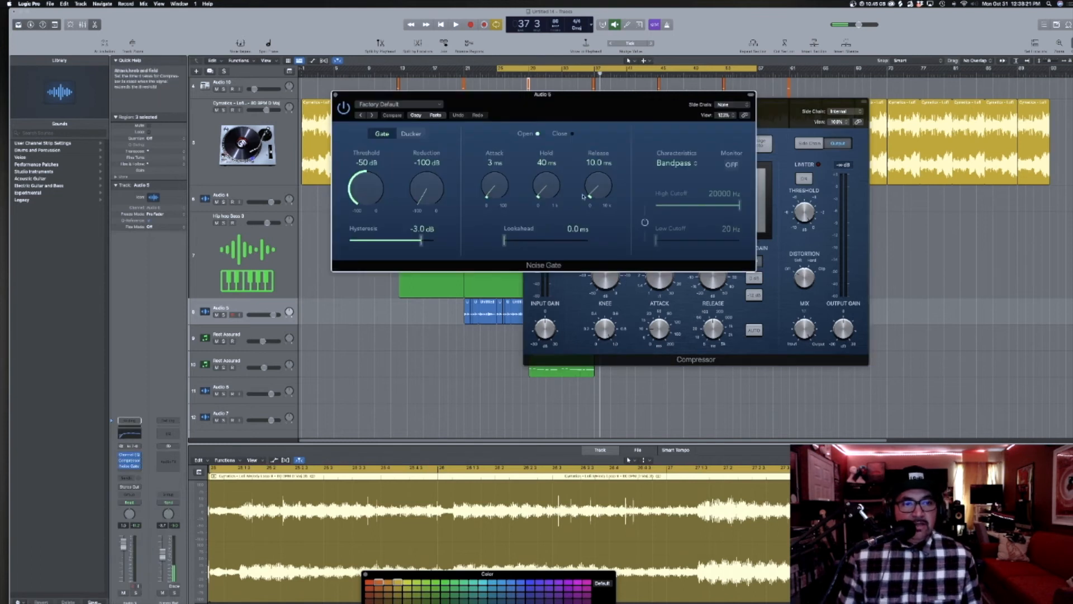
click(421, 106)
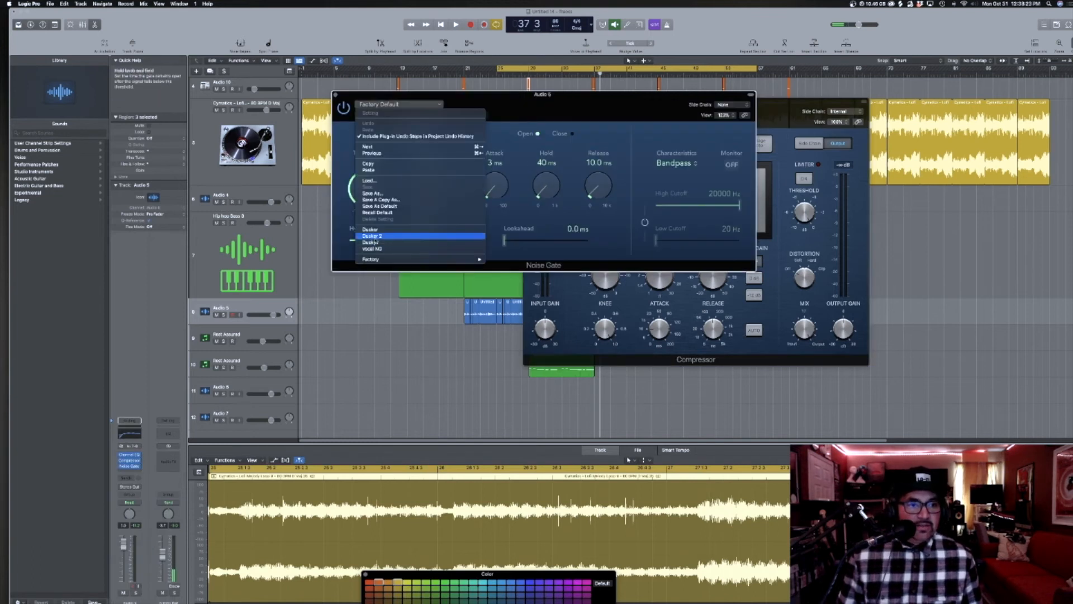
click(377, 237)
Set the Noise Gate's side chain to duck (Audio 9) and close both plug-in windows.
click(731, 105)
mouse_move(734, 115)
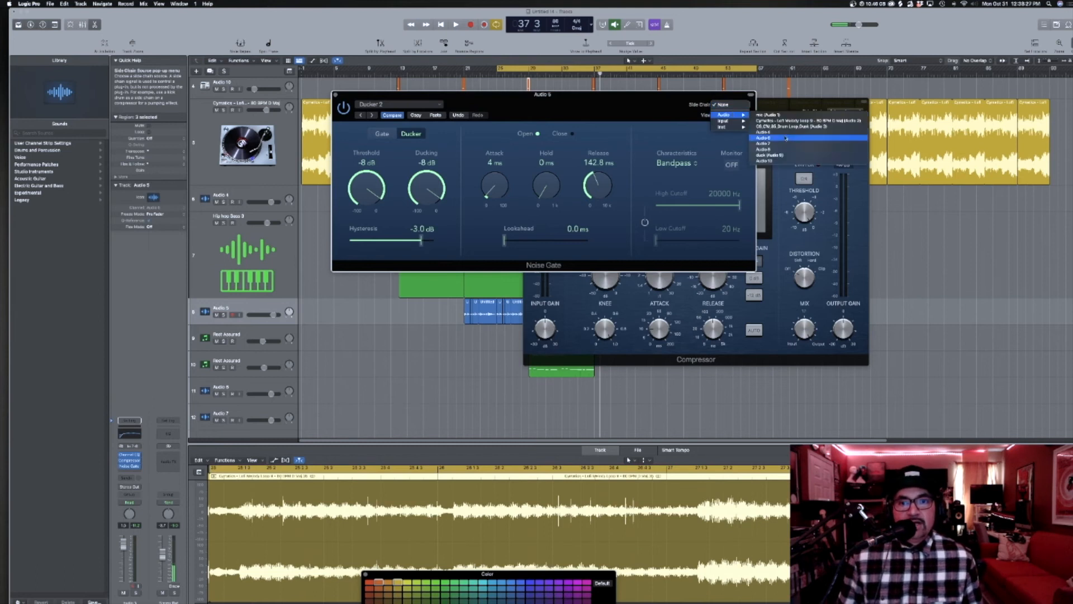
click(763, 149)
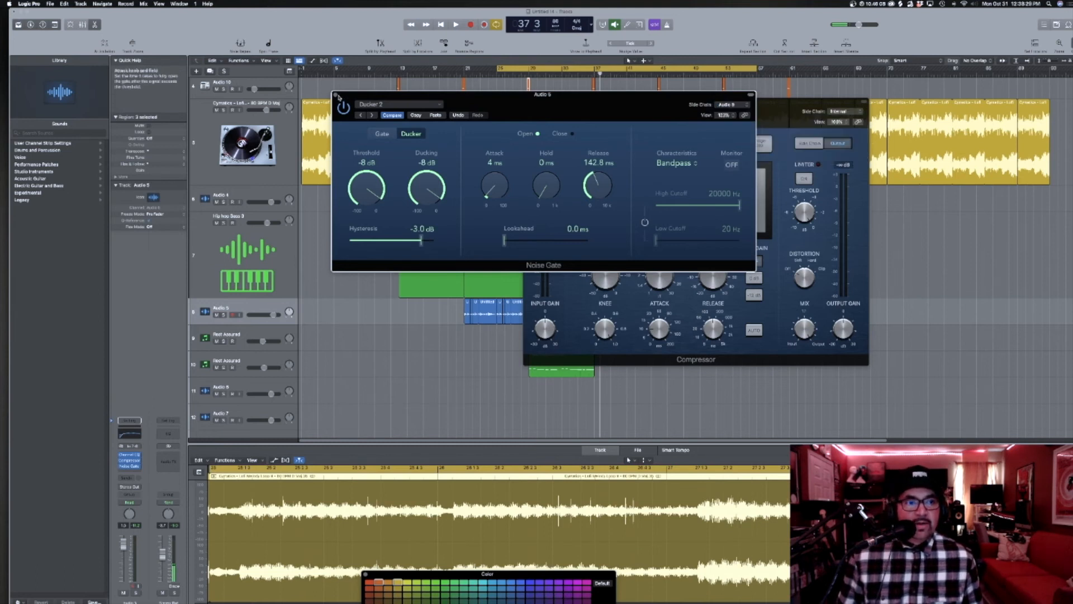
click(336, 95)
click(527, 102)
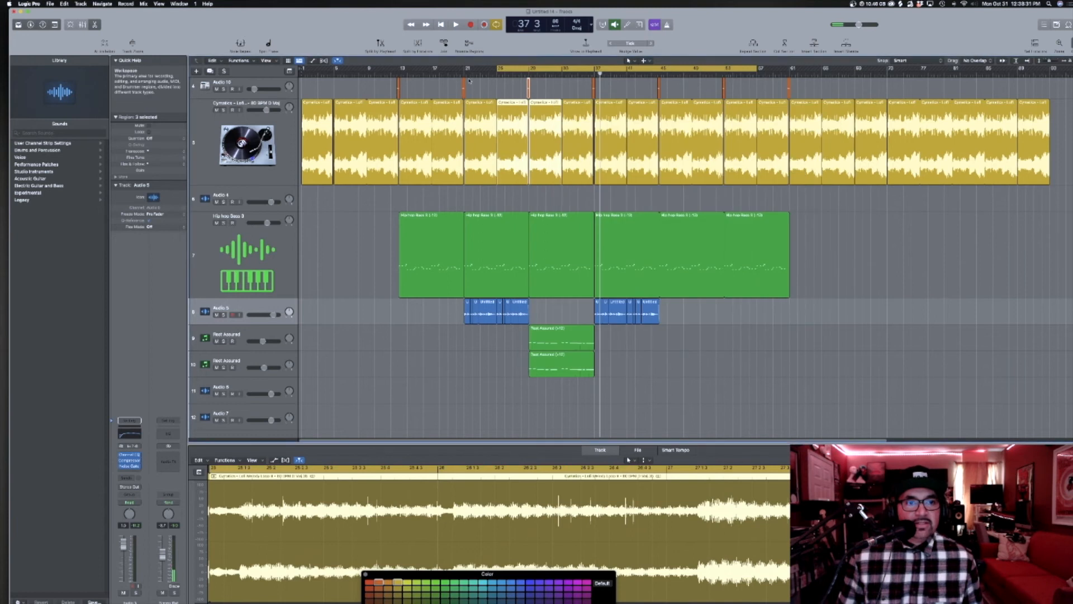
Play from bar 21 and check the ducked Audio 5 part by briefly soloing and muting its track.
double_click(467, 75)
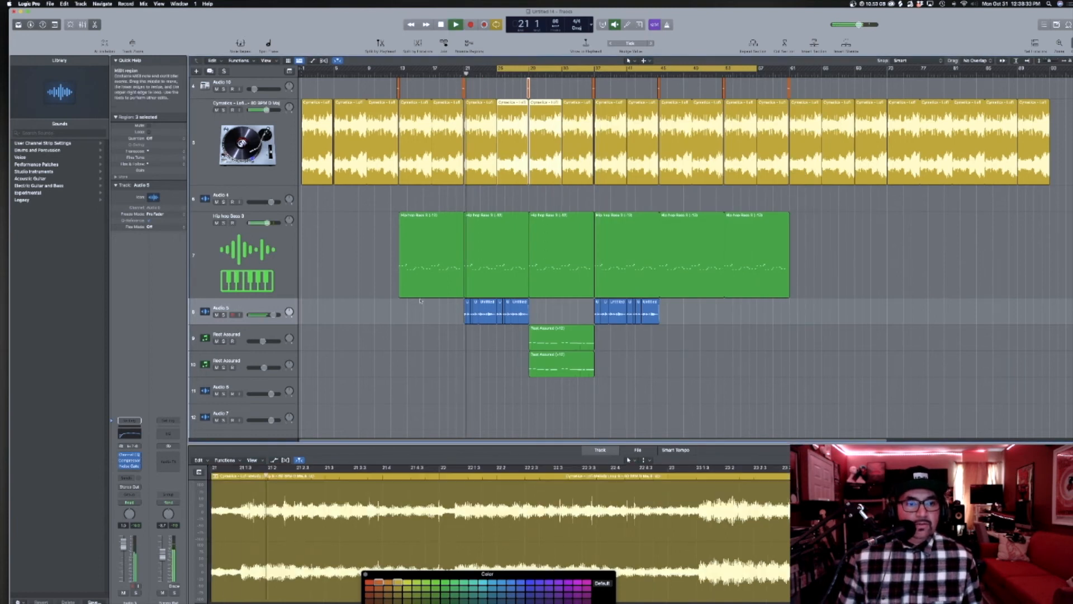
click(224, 314)
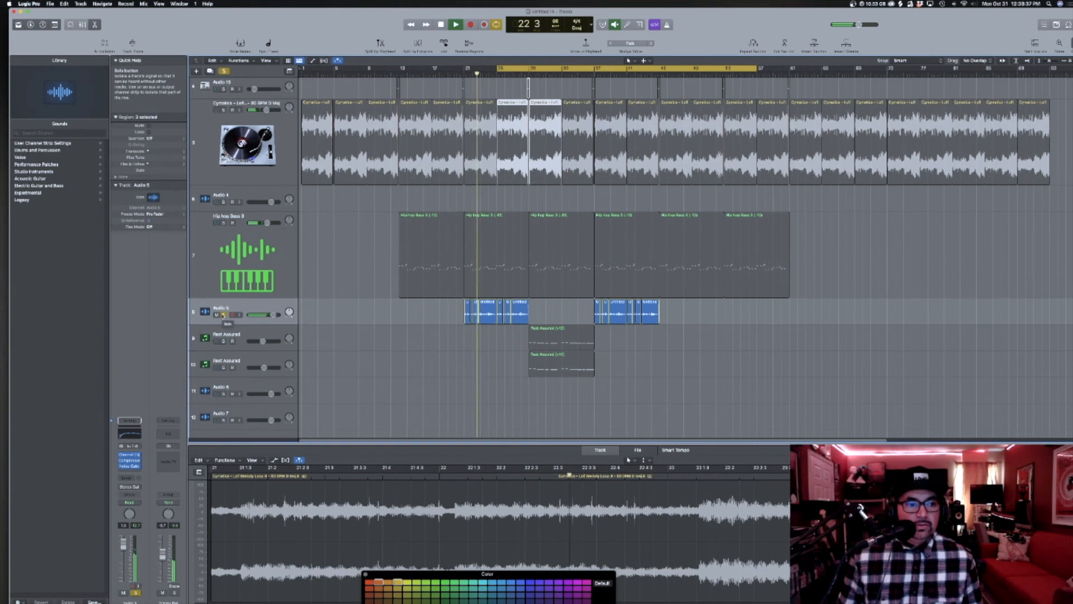
click(224, 315)
click(216, 315)
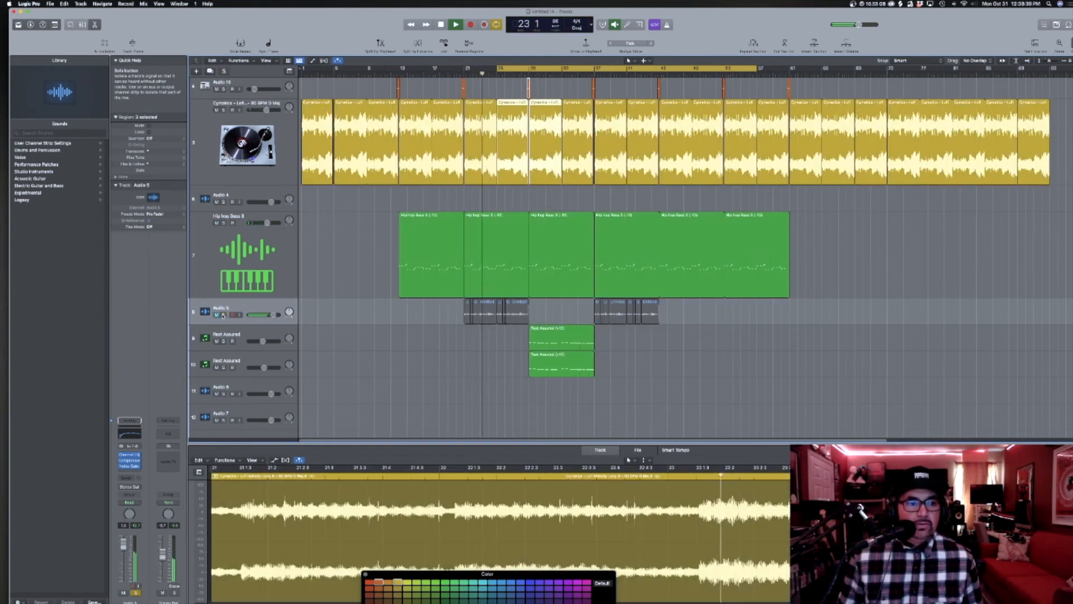
click(216, 315)
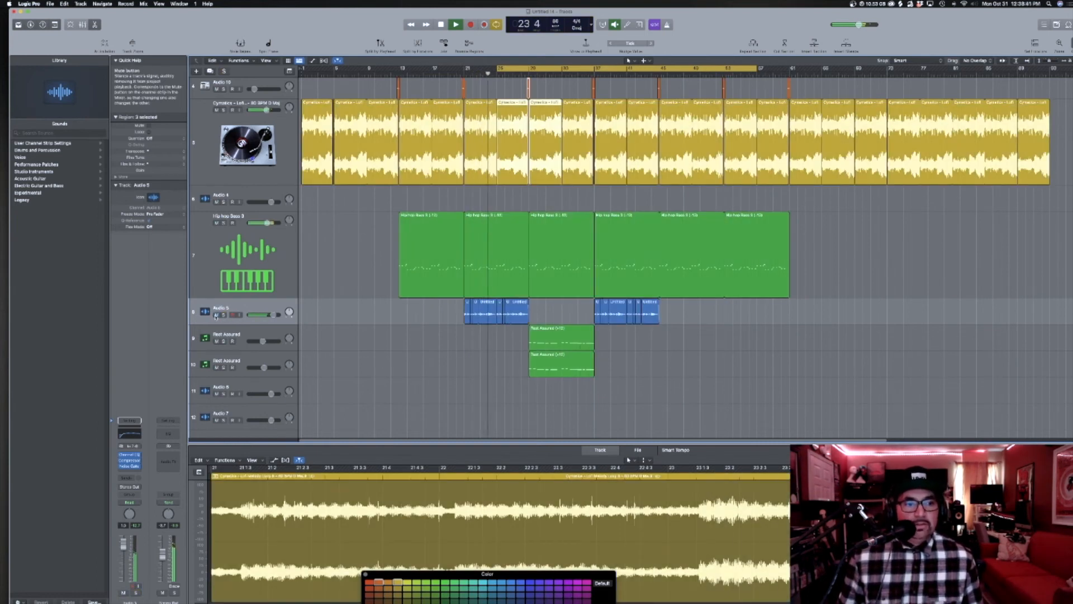
On the Hip Hop Bass track's Noise Gate, set the side chain to duck (Audio 9), load the Ducker 2 preset, and close it.
click(259, 261)
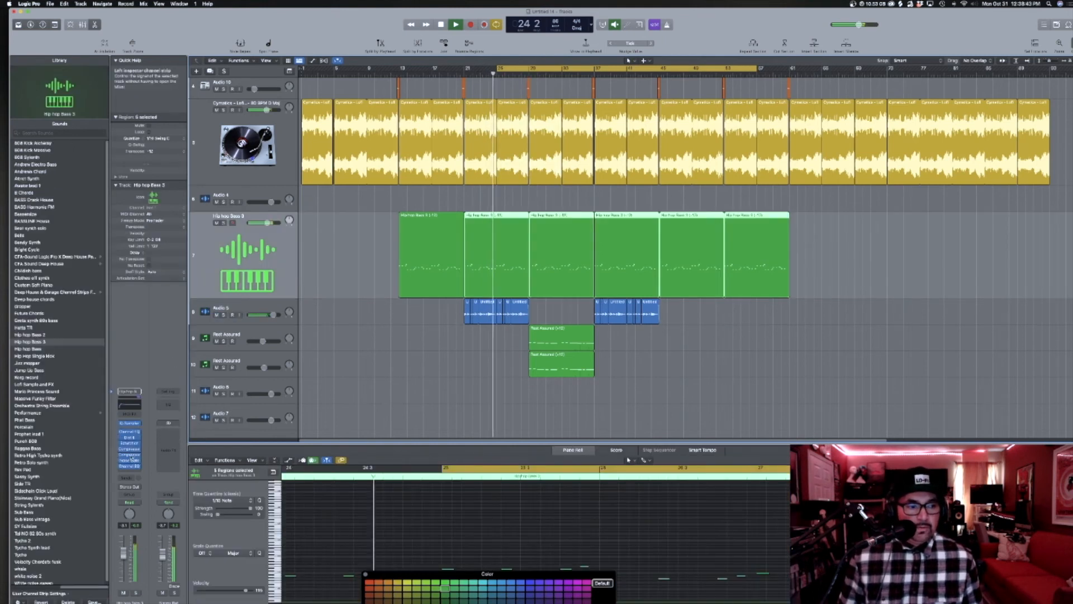
key(v)
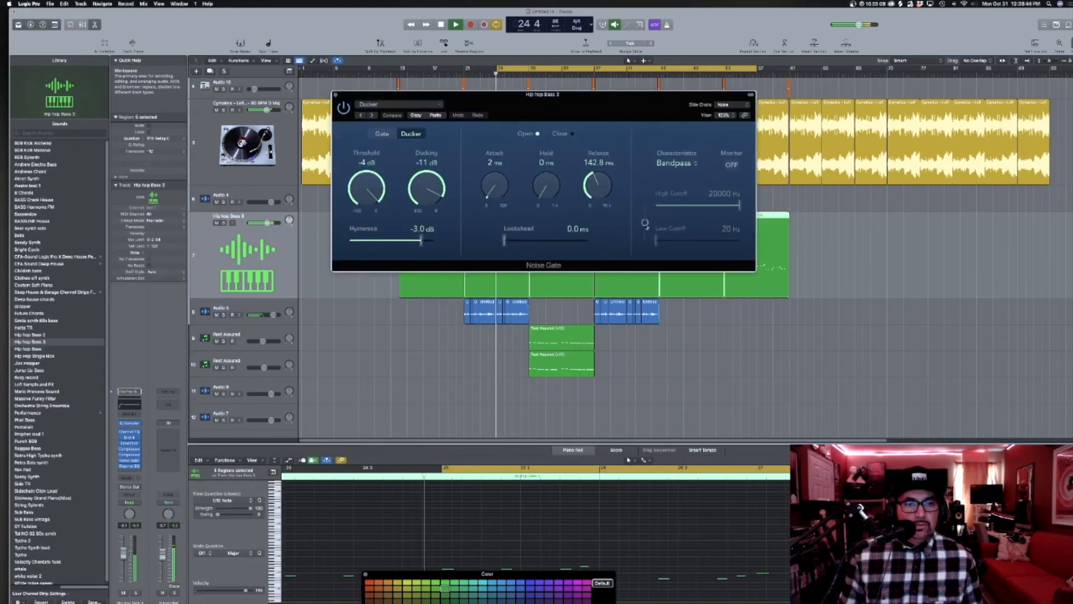
click(731, 105)
mouse_move(736, 116)
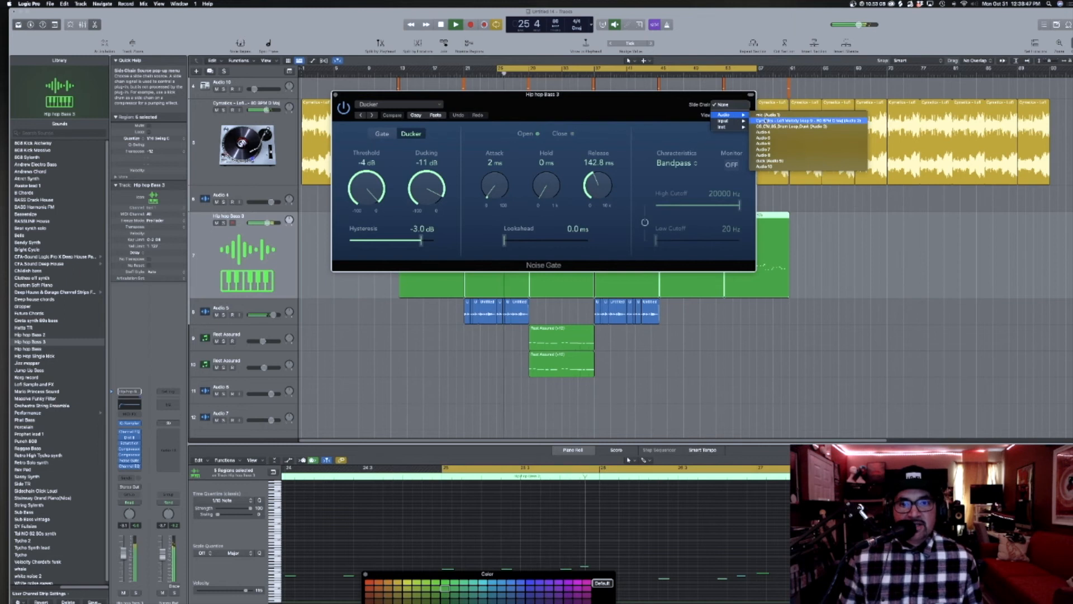
click(780, 163)
click(398, 104)
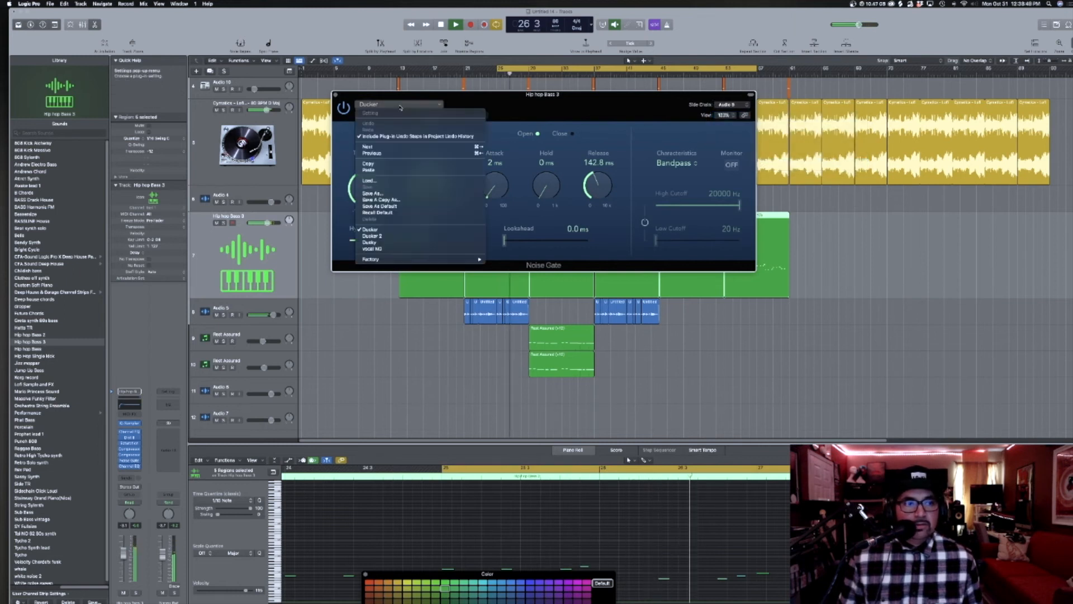
click(384, 236)
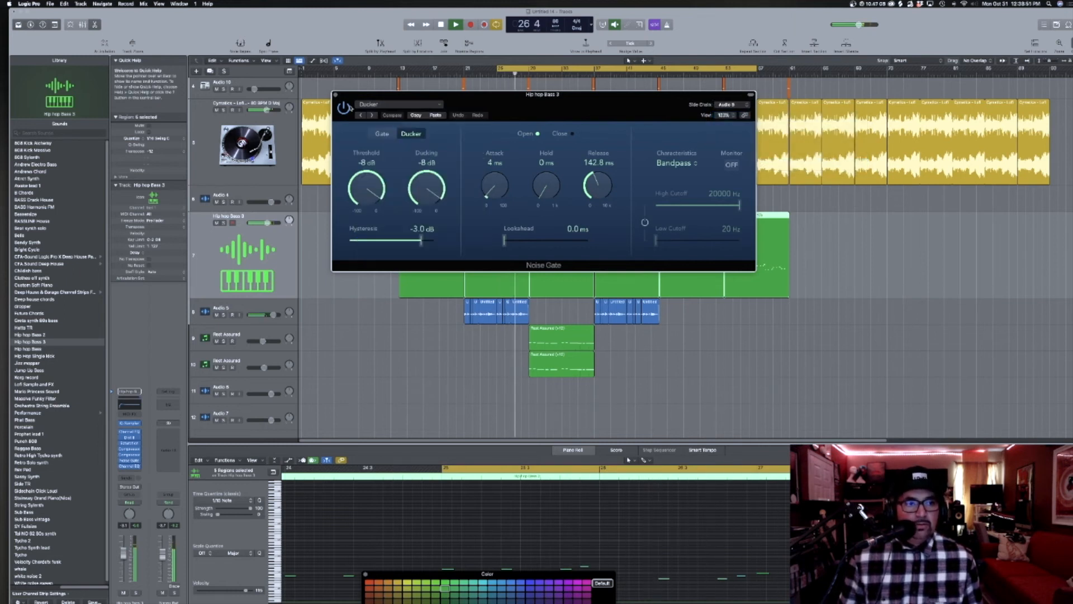
click(336, 95)
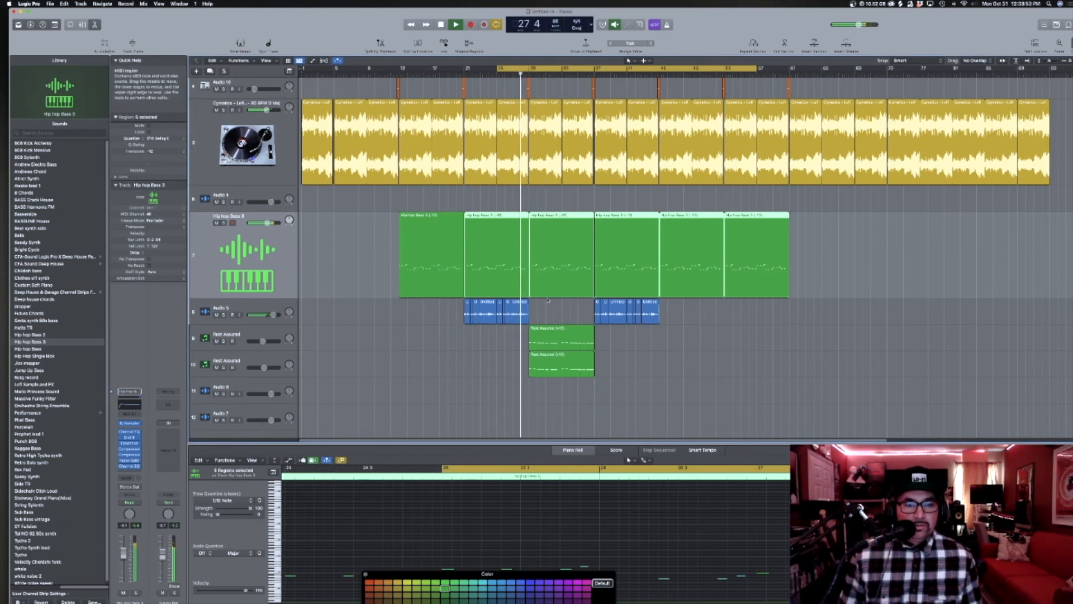
Stop playback and solo the upper Rest Assured track.
scroll(564, 281, down, 5)
key(space)
drag(657, 287, 424, 182)
click(233, 245)
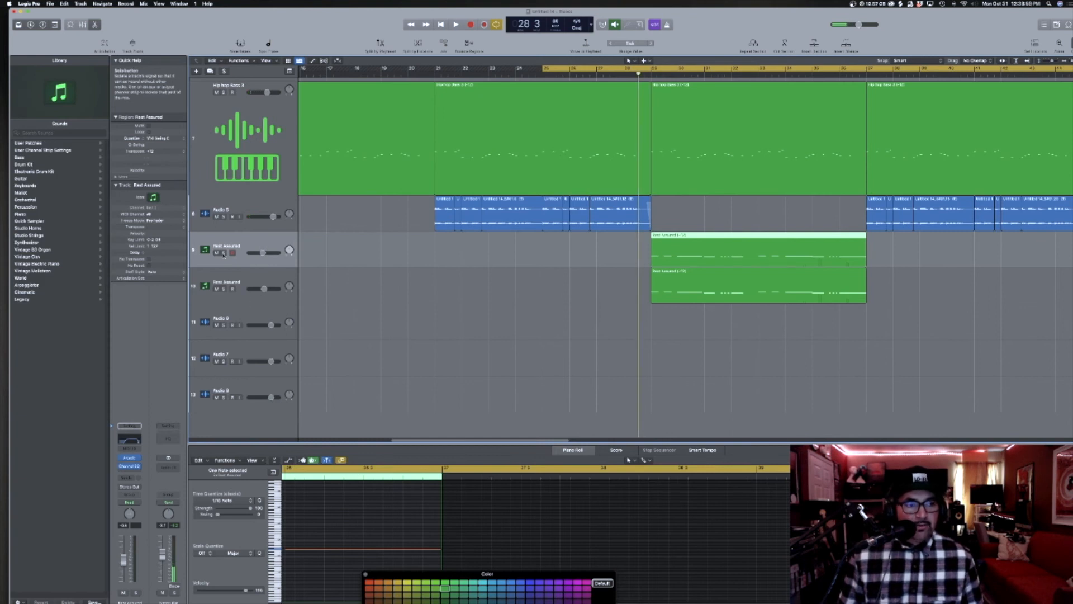
key(s)
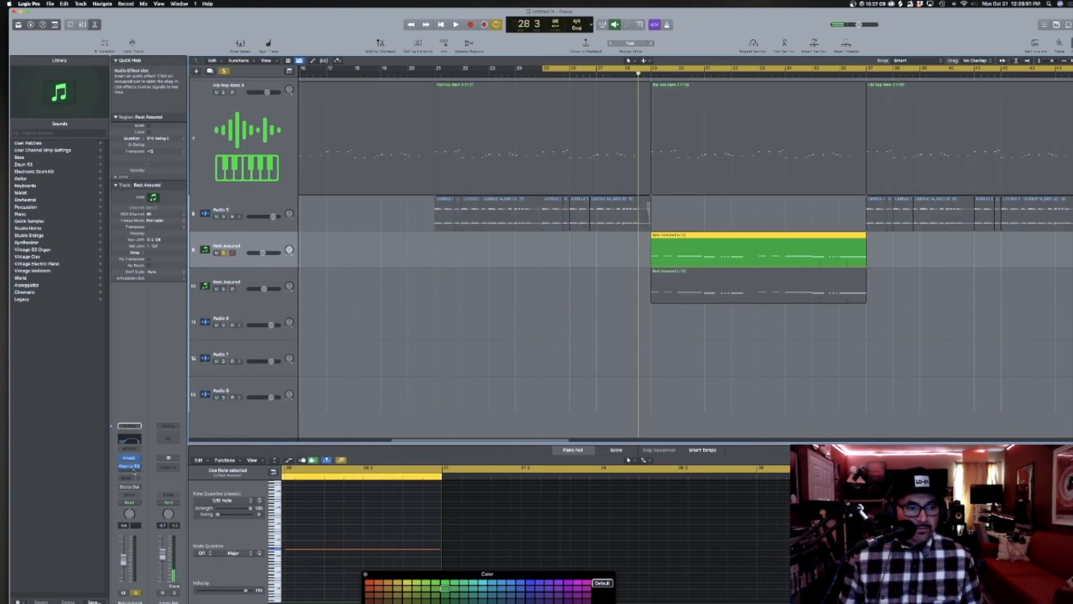
Add the ValhallaShimmer reverb after the Channel EQ on the upper Rest Assured track.
click(130, 465)
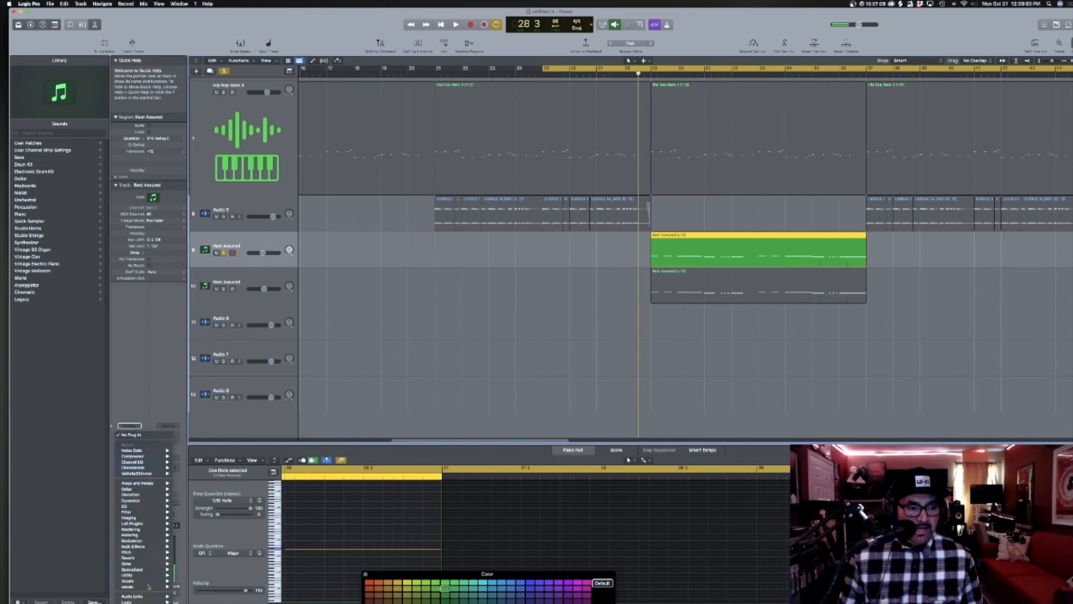
mouse_move(147, 597)
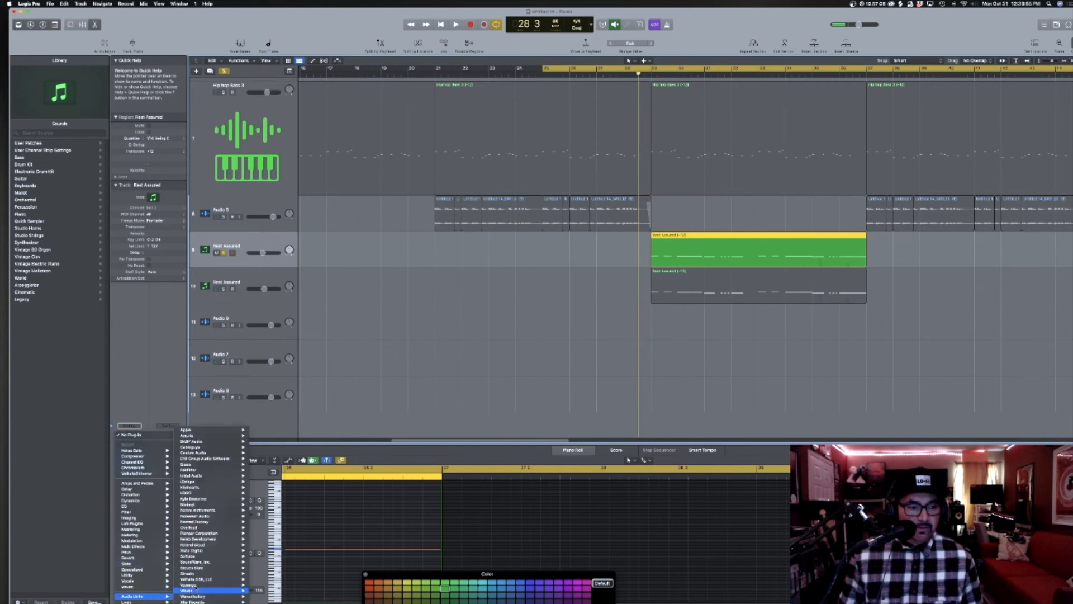
mouse_move(201, 580)
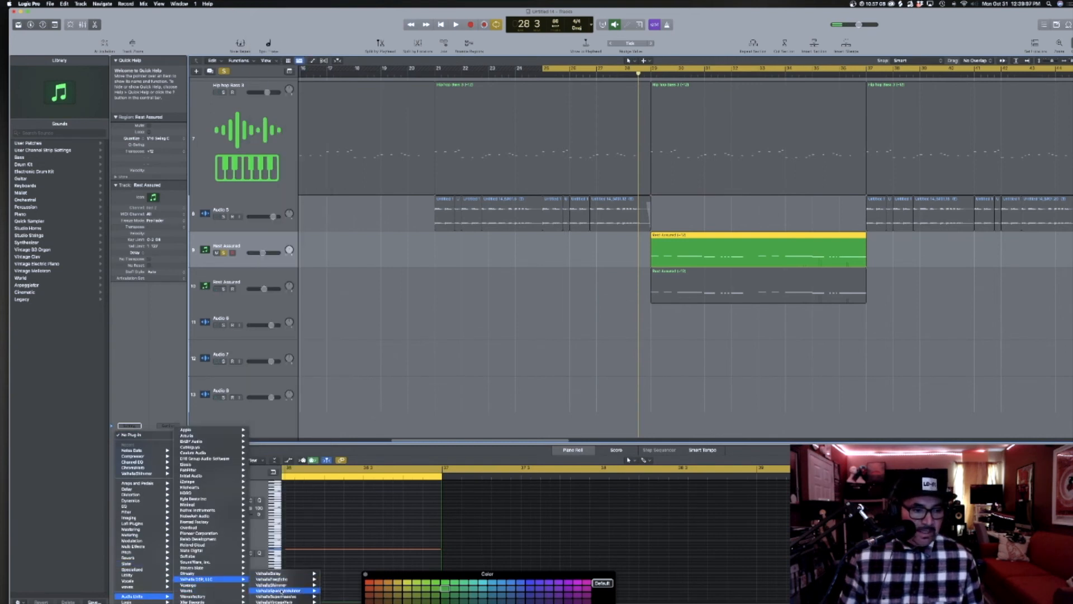
mouse_move(280, 584)
click(334, 585)
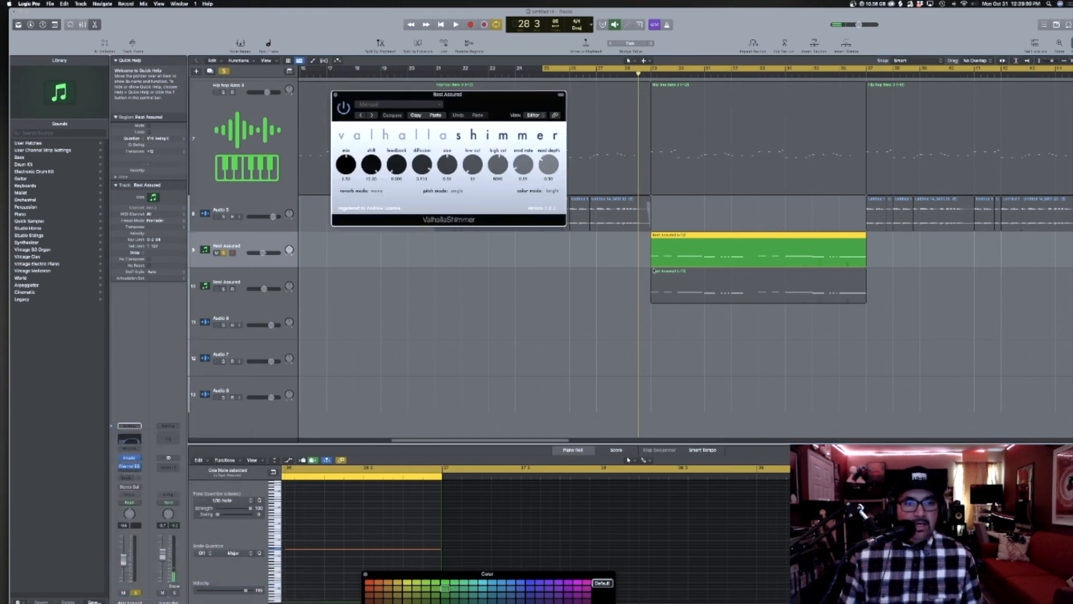
drag(506, 101, 630, 154)
Play the soloed part and adjust ValhallaShimmer's mix and feedback to a subtle reverb amount.
drag(472, 218, 472, 237)
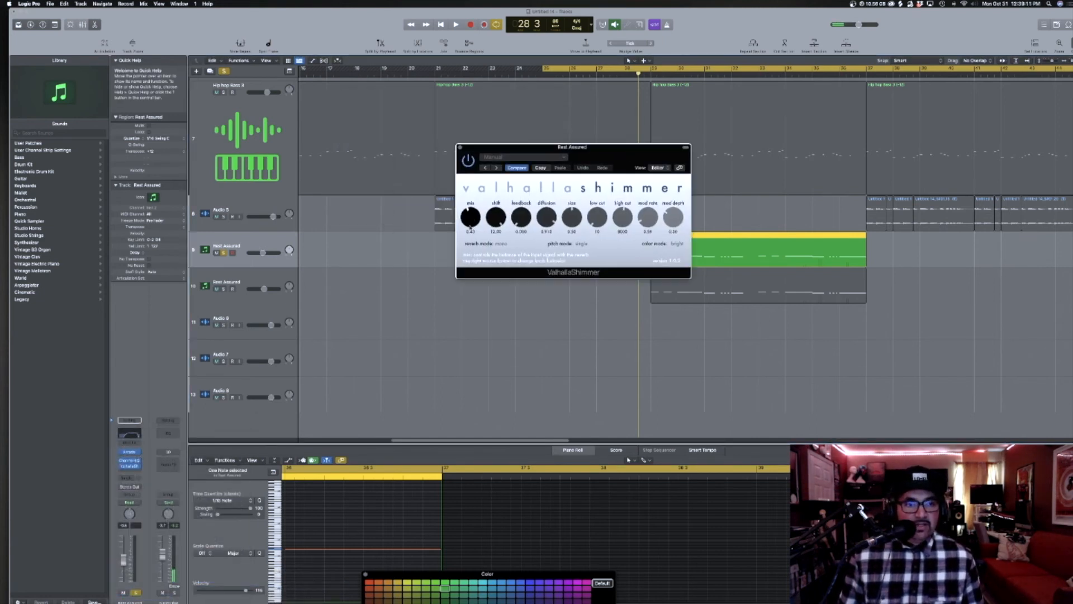
key(space)
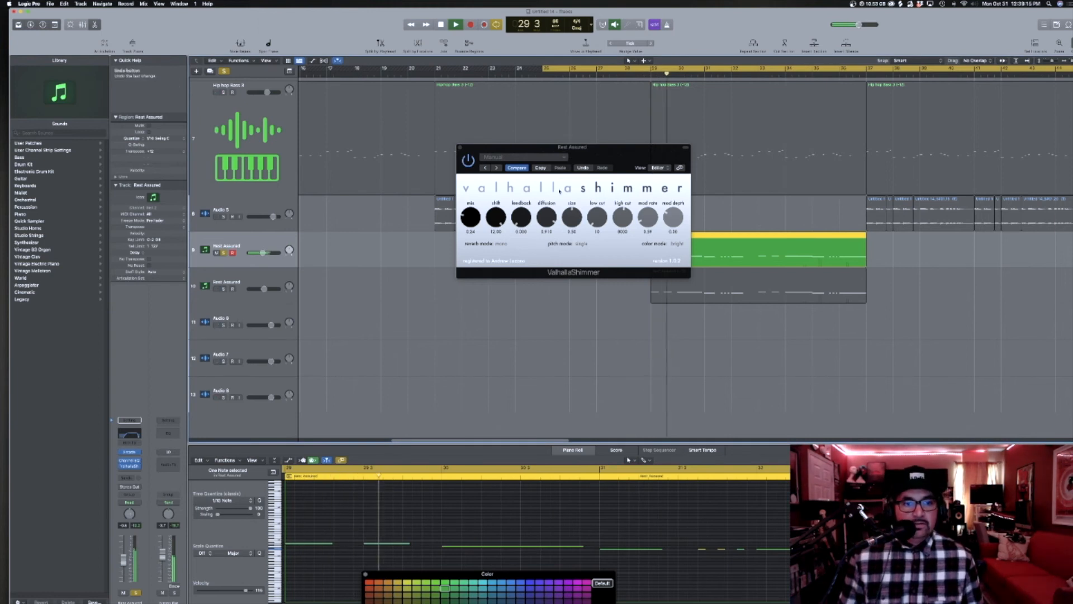
drag(572, 218, 564, 235)
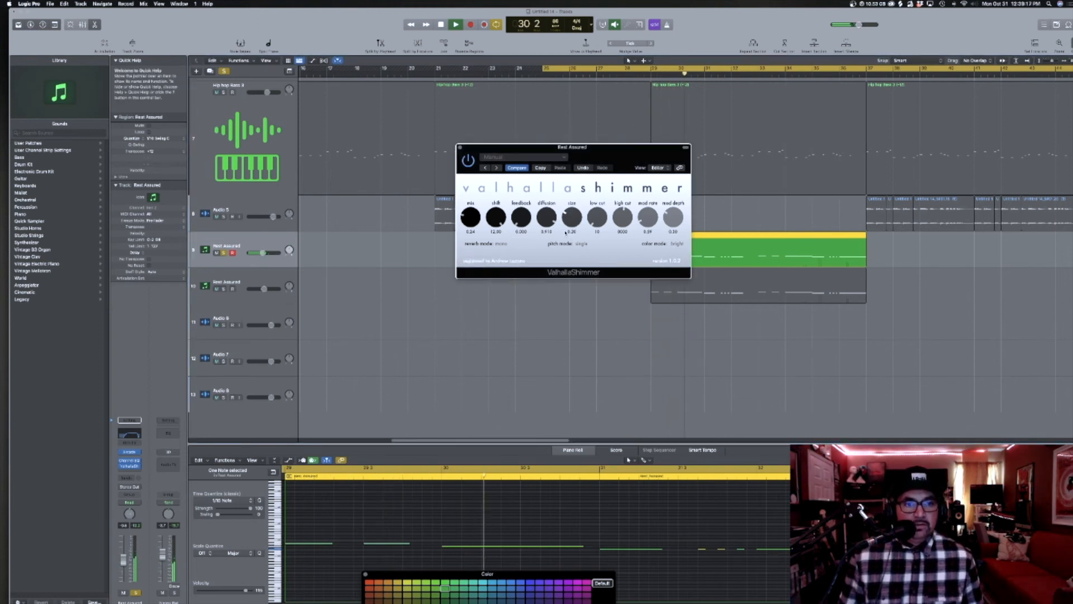
drag(470, 222, 524, 194)
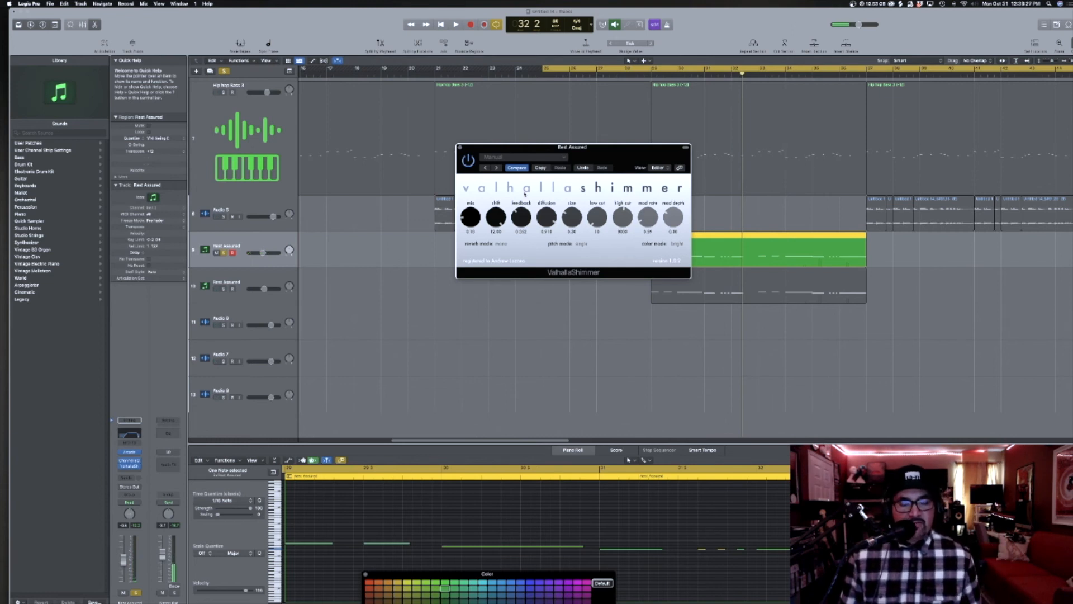
drag(524, 229, 525, 237)
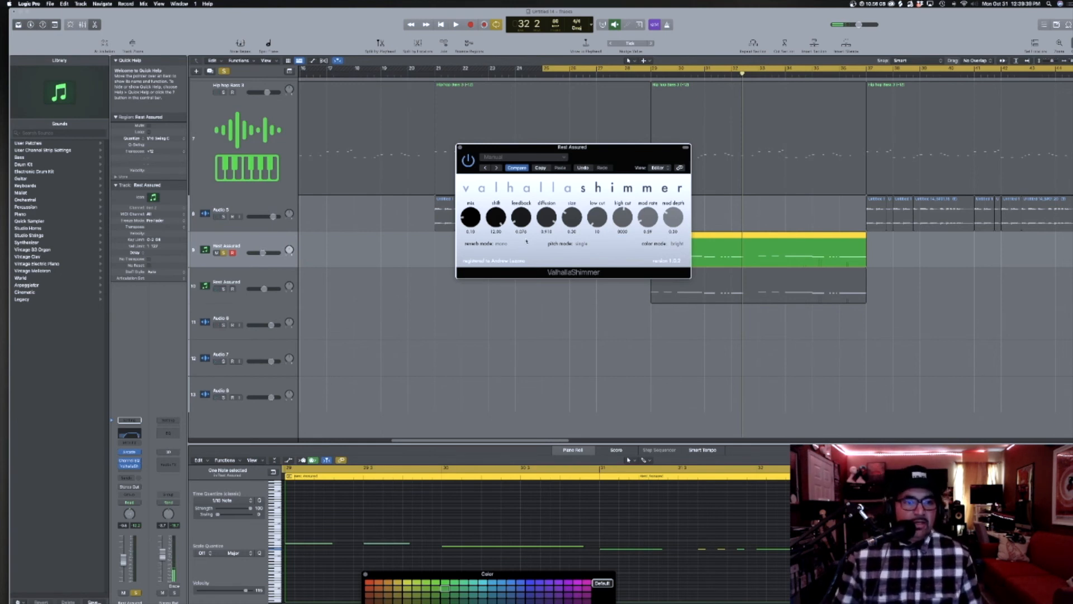
drag(618, 151, 616, 210)
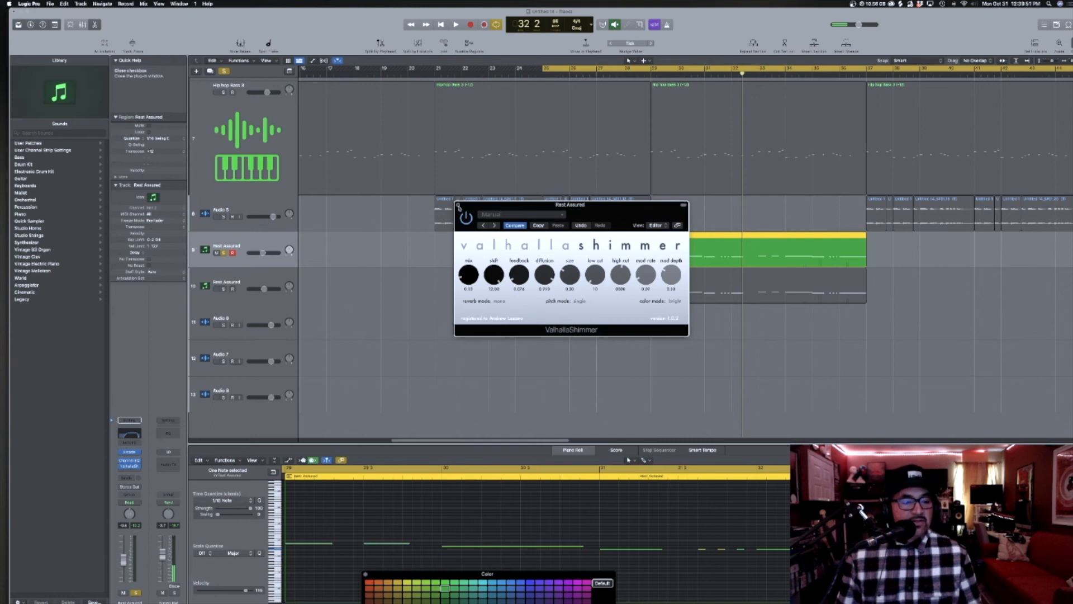
Add a Noise Gate after ValhallaShimmer on the upper Rest Assured track and load the Ducker 2 preset.
click(139, 472)
mouse_move(175, 491)
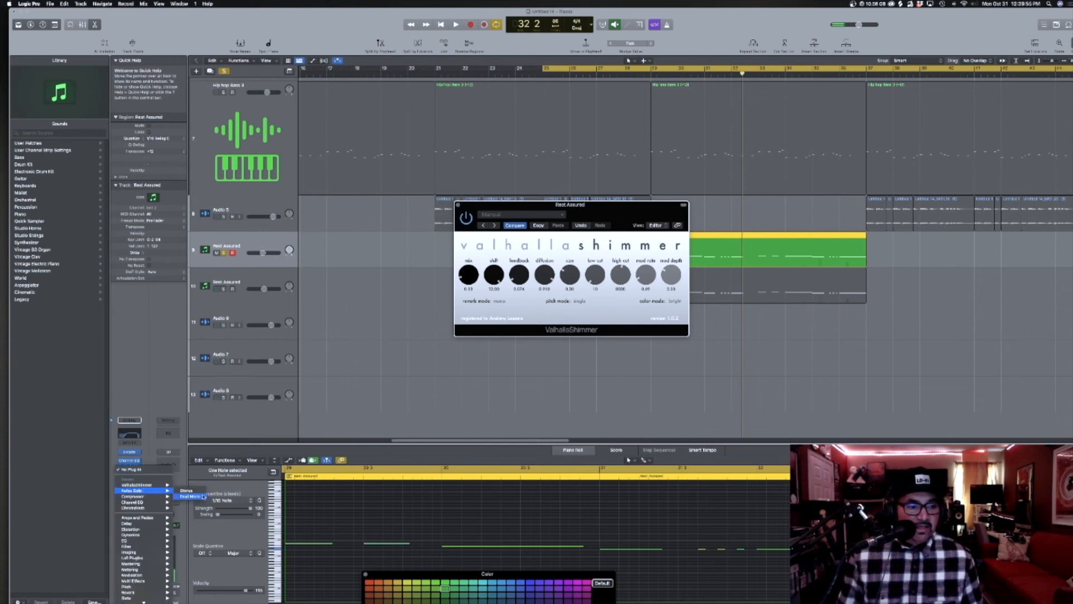
click(200, 493)
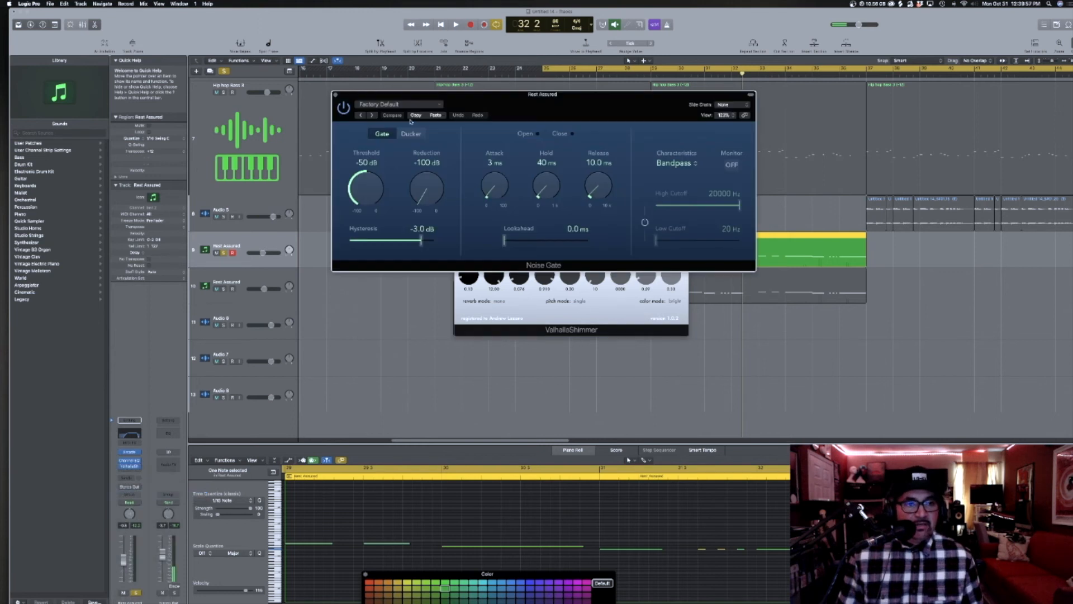
click(407, 105)
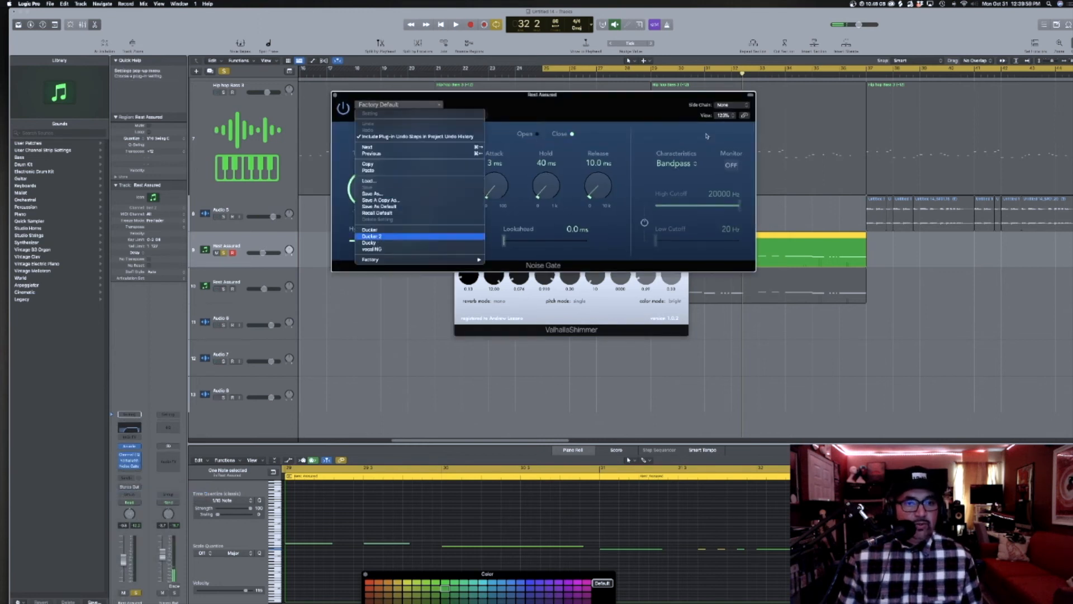
key(Return)
Set the side chain of the upper Rest Assured track's Noise Gate to duck (Audio 9).
click(730, 105)
click(727, 106)
click(731, 105)
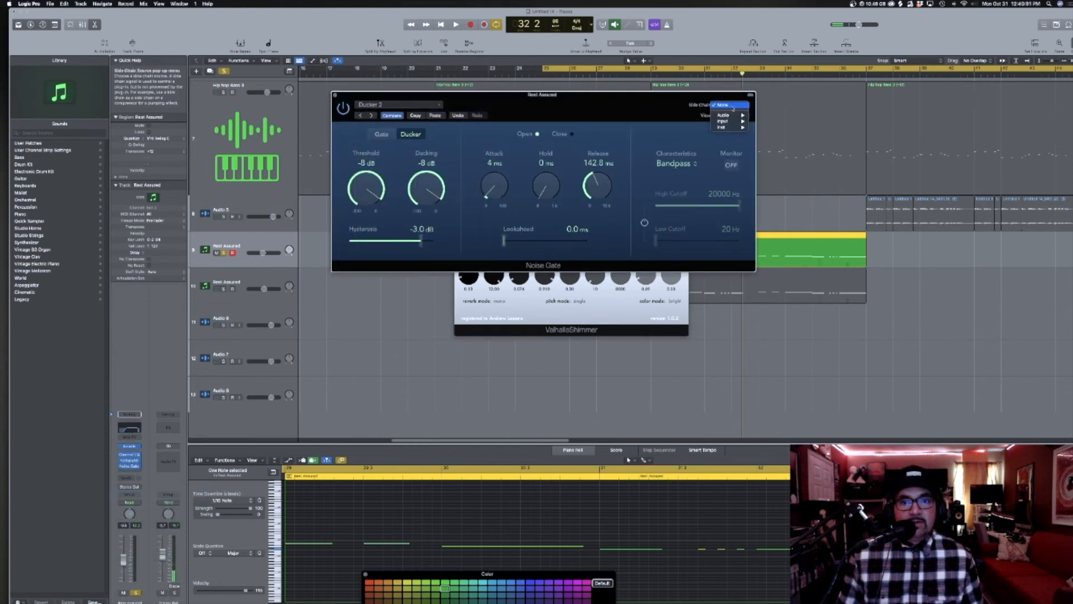
mouse_move(727, 114)
click(781, 164)
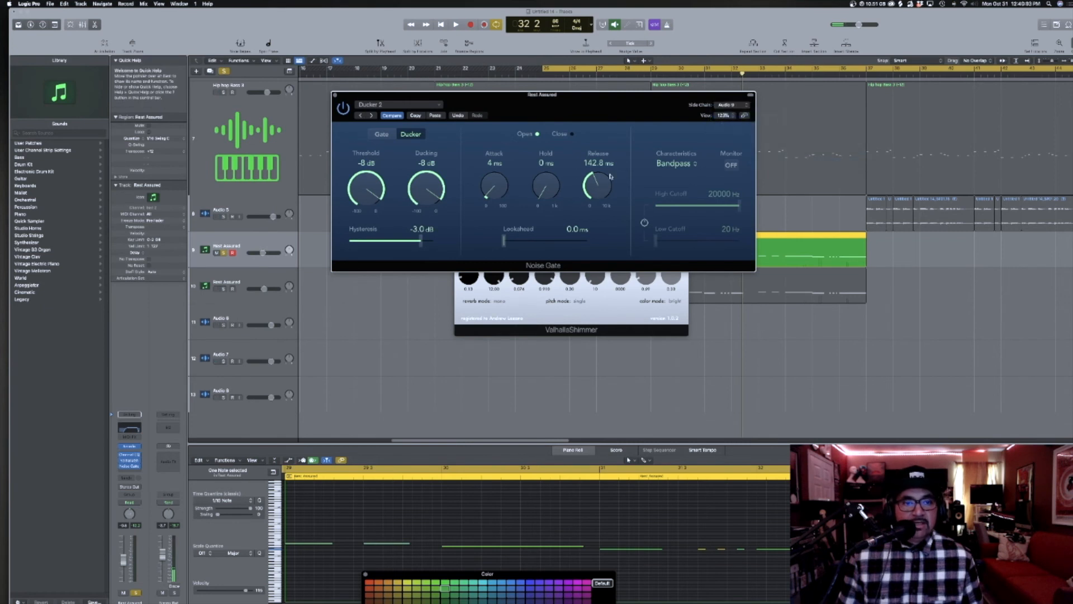
Place both plug-in windows side by side, play the soloed Rest Assured part from bar 29, and close both windows.
drag(582, 99, 959, 232)
drag(679, 214, 593, 245)
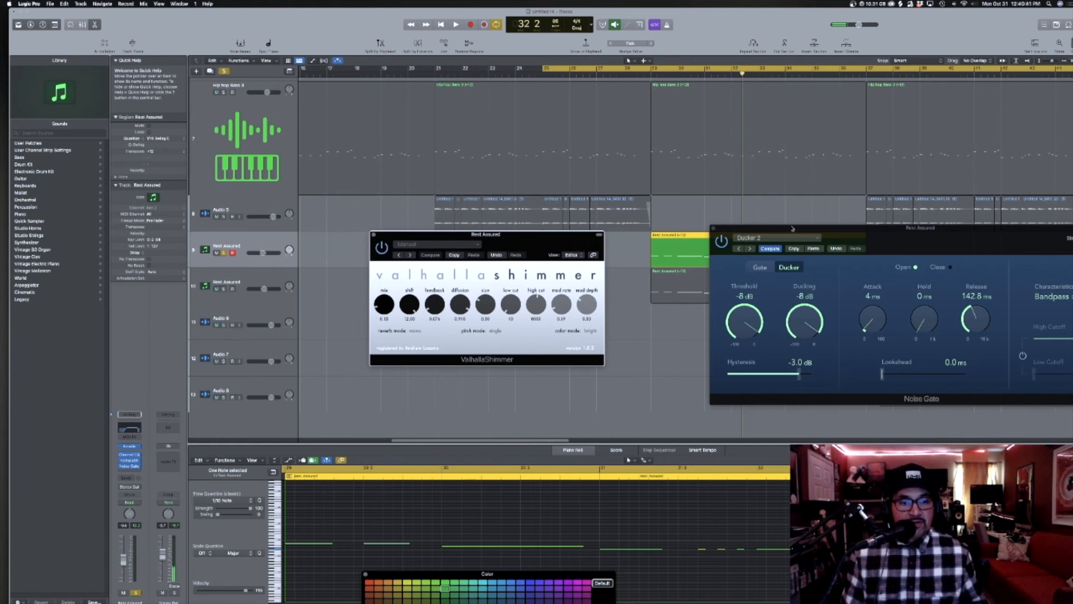
drag(793, 228, 715, 231)
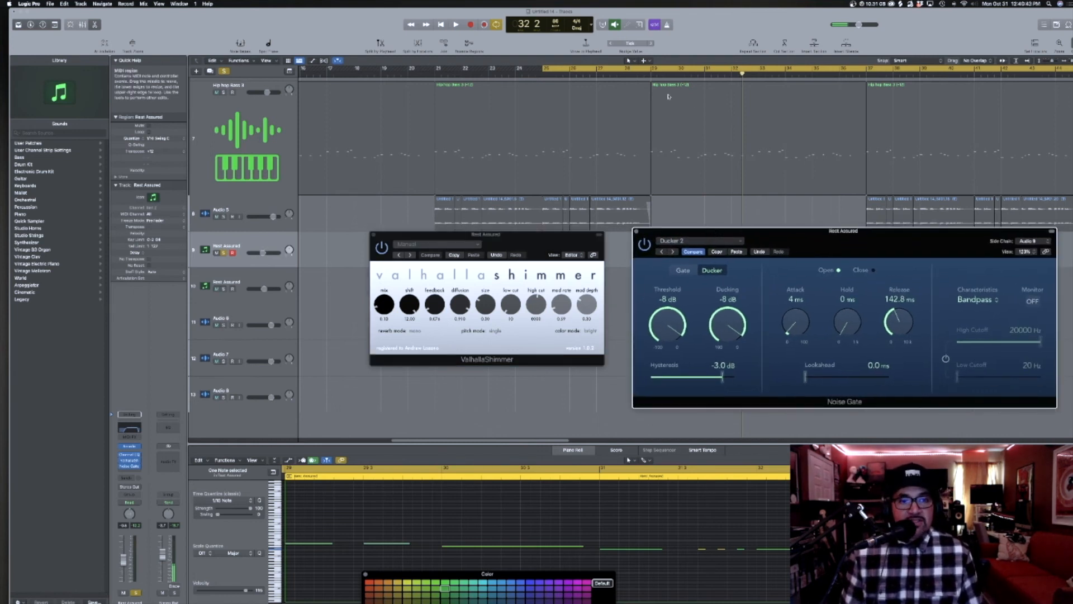
click(652, 75)
key(space)
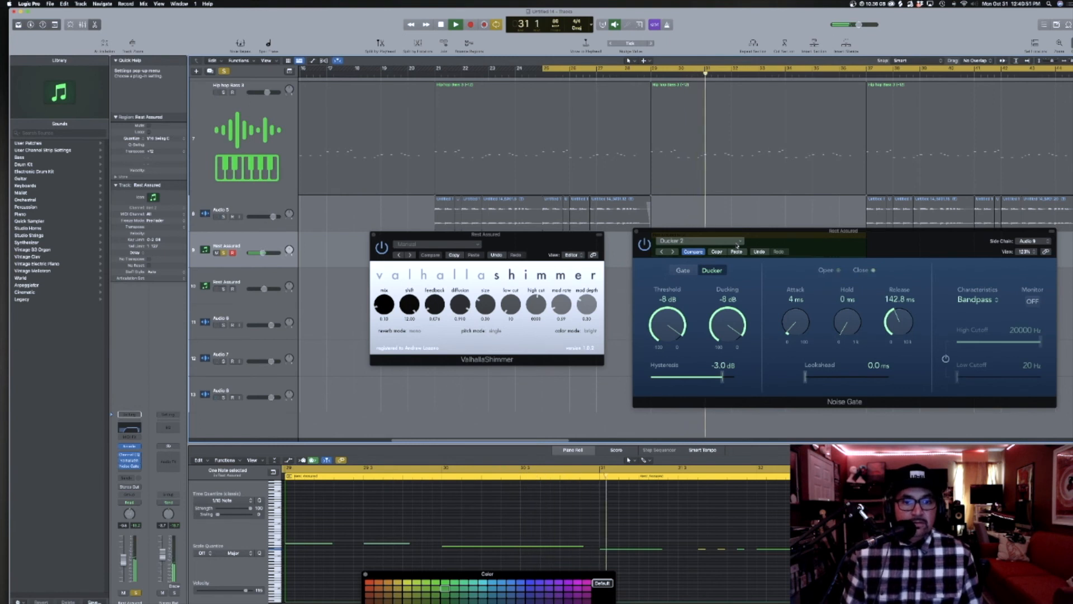
key(space)
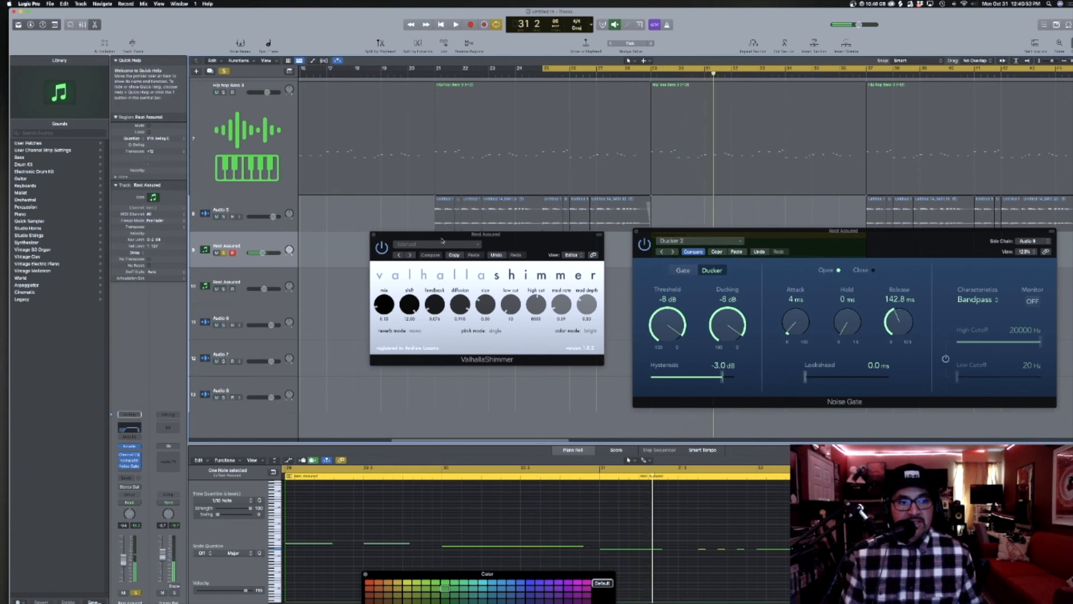
click(373, 234)
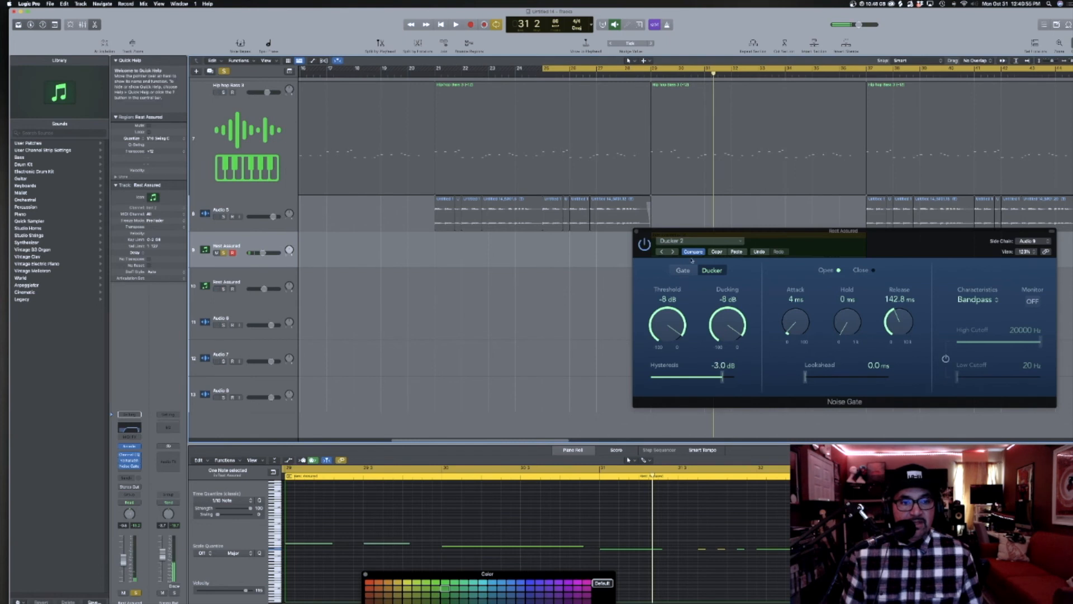
key(super+w)
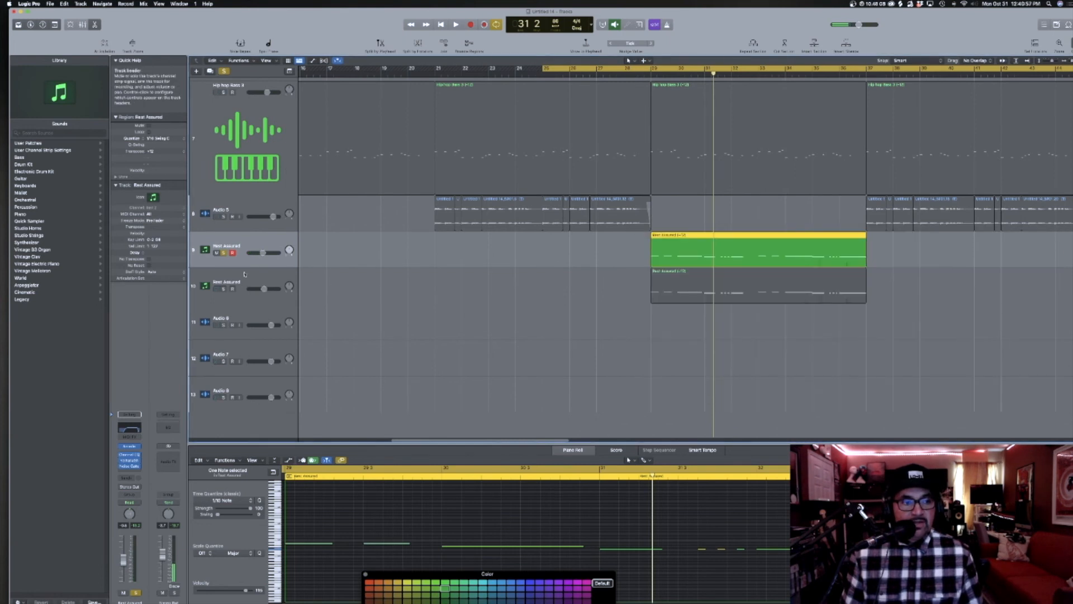
Reopen ValhallaShimmer on the upper Rest Assured track and copy its settings.
click(223, 292)
click(224, 256)
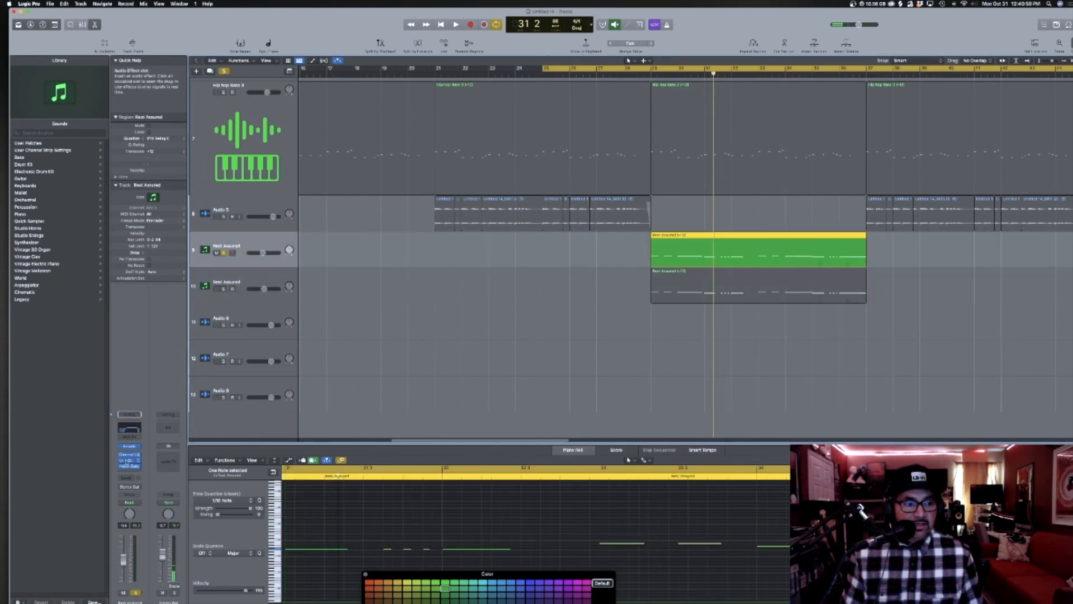
key(v)
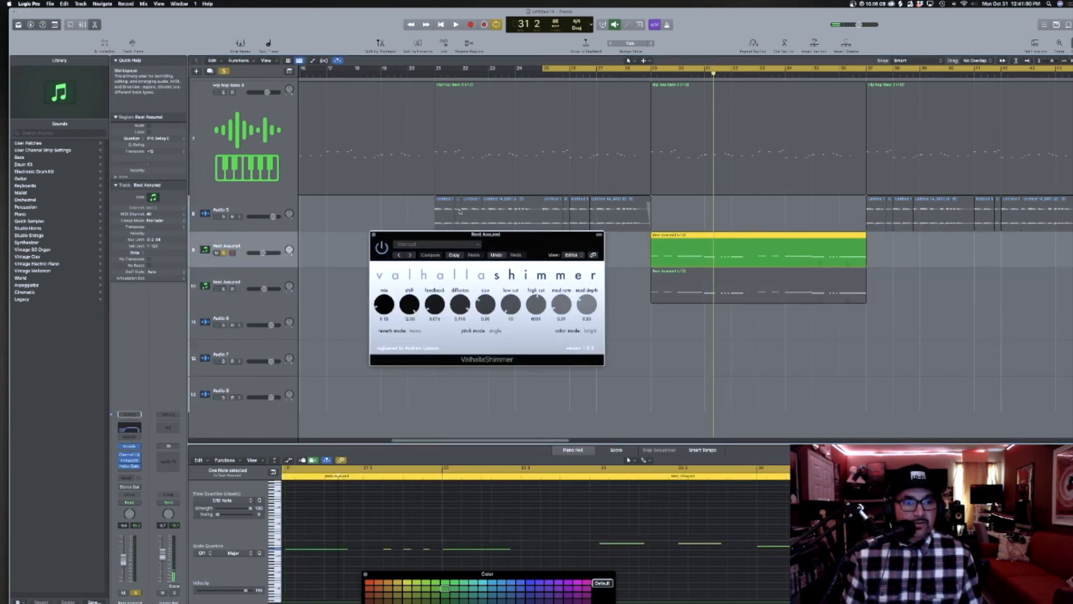
click(454, 255)
On the lower Rest Assured track, add a Compressor with its default settings and a ValhallaShimmer with the copied settings.
key(Down)
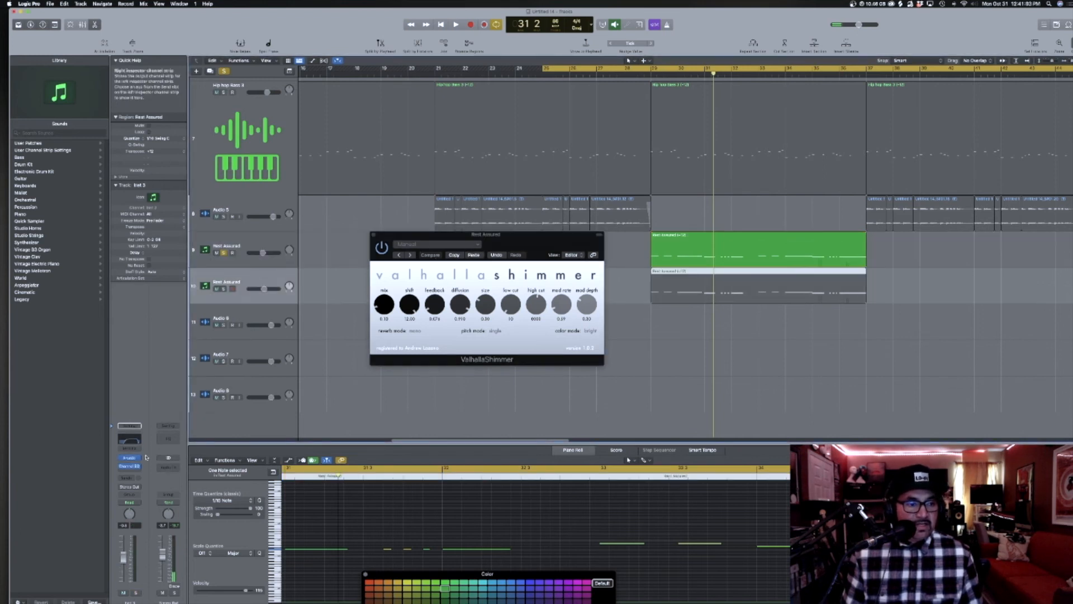
click(136, 471)
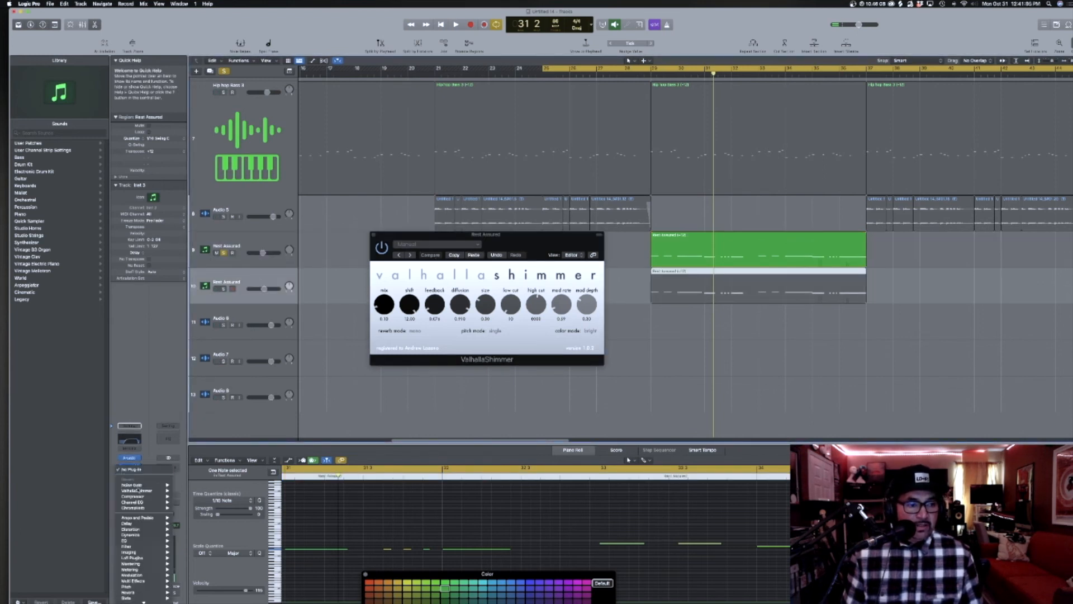
click(186, 496)
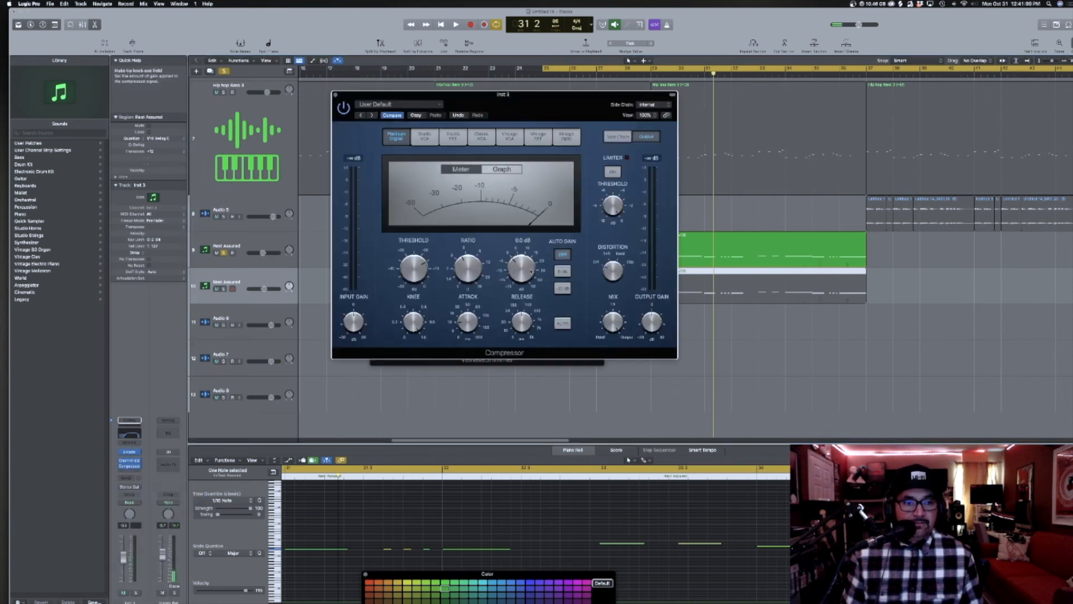
click(336, 95)
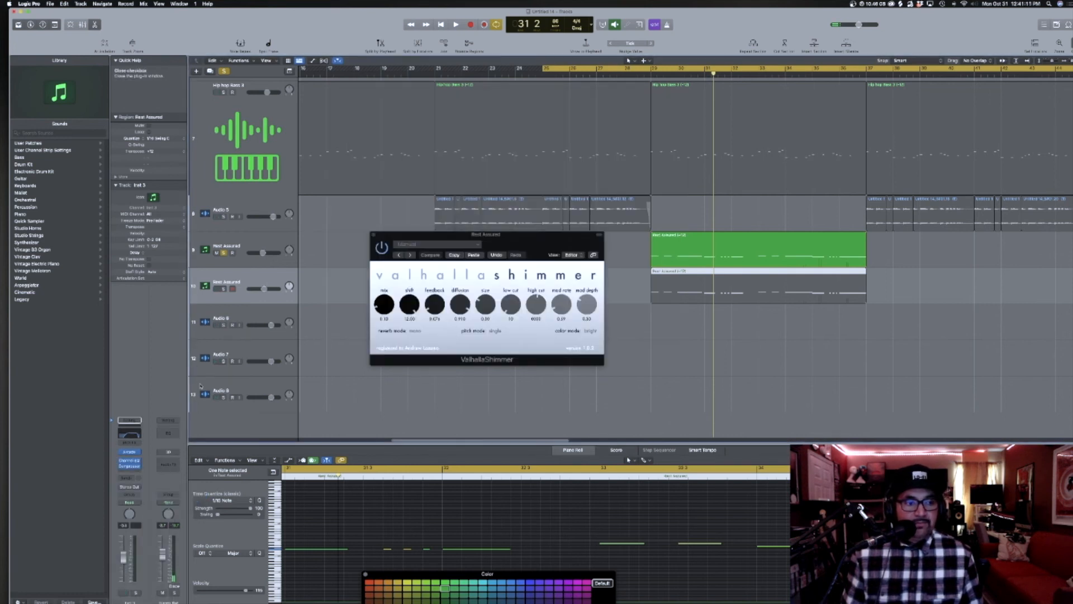
click(135, 471)
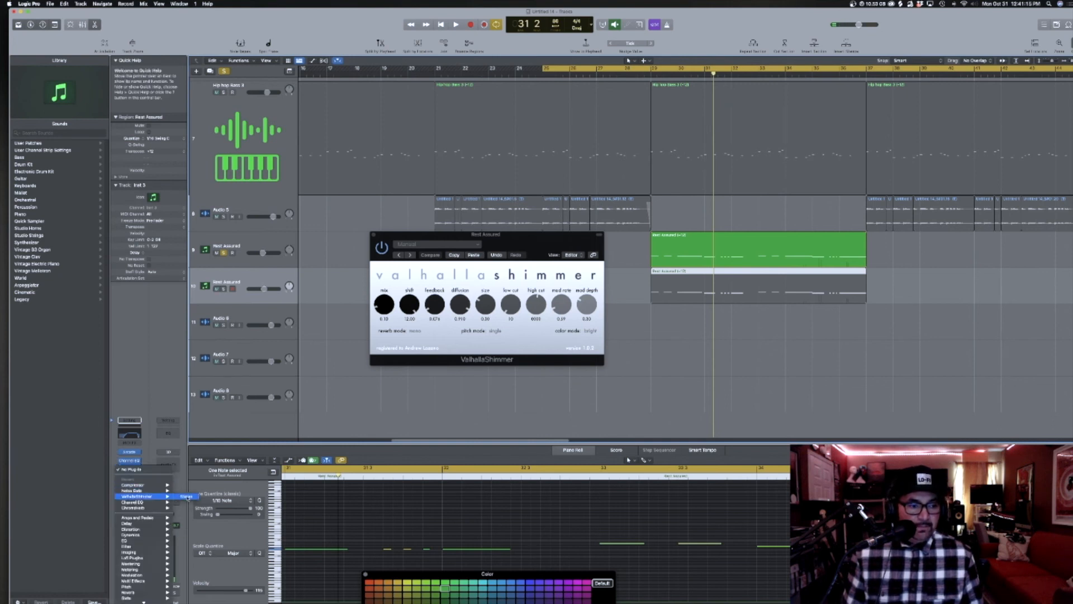
click(187, 497)
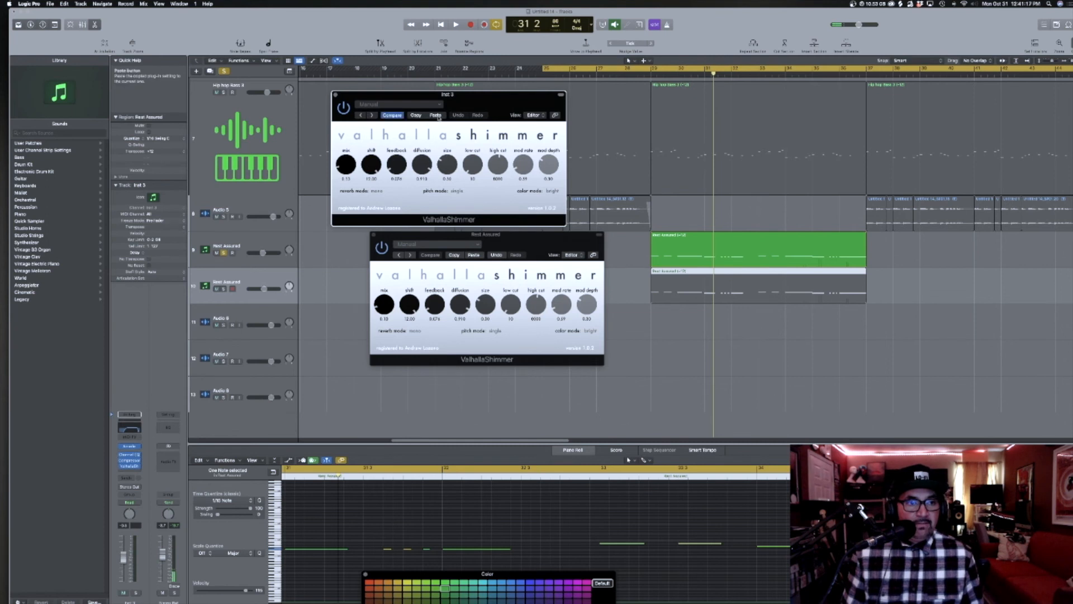
Add a Noise Gate to the lower Rest Assured track with Audio 9 as side chain and the Ducker 2 preset, and close its window.
click(136, 471)
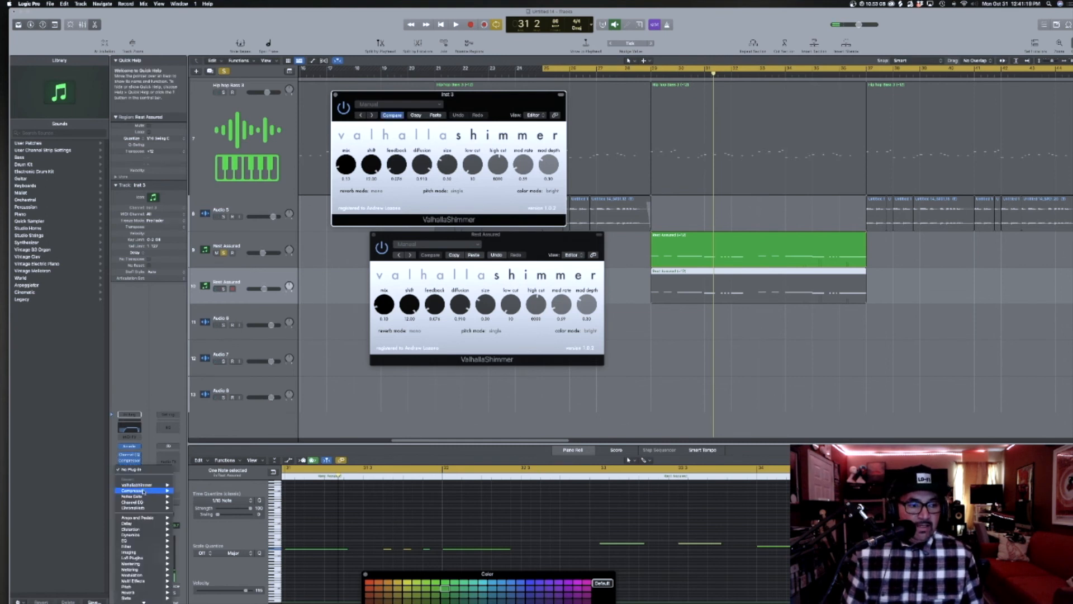
click(186, 497)
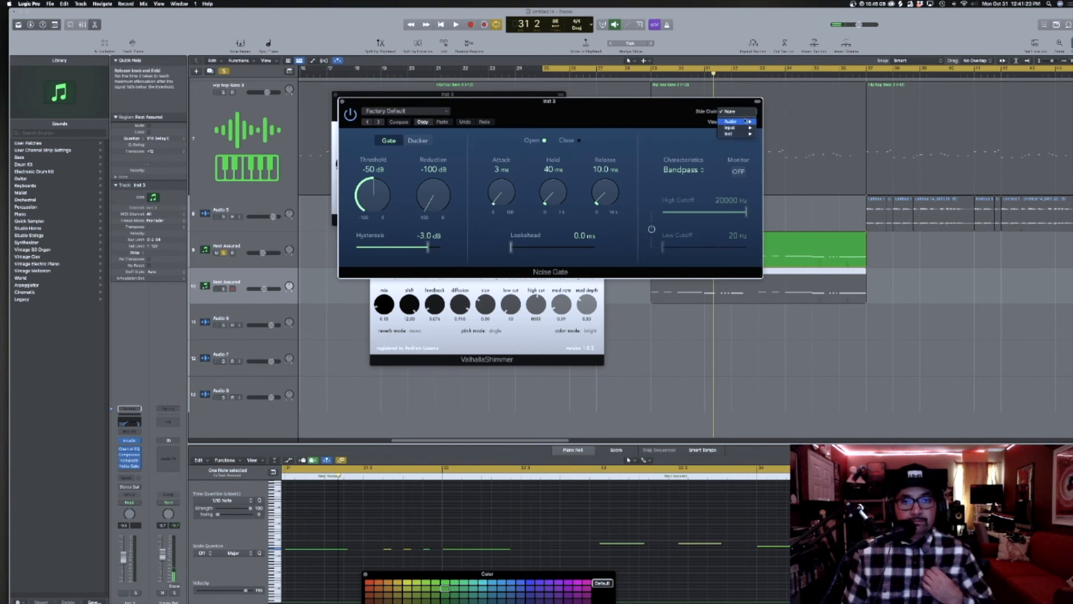
mouse_move(747, 121)
click(783, 168)
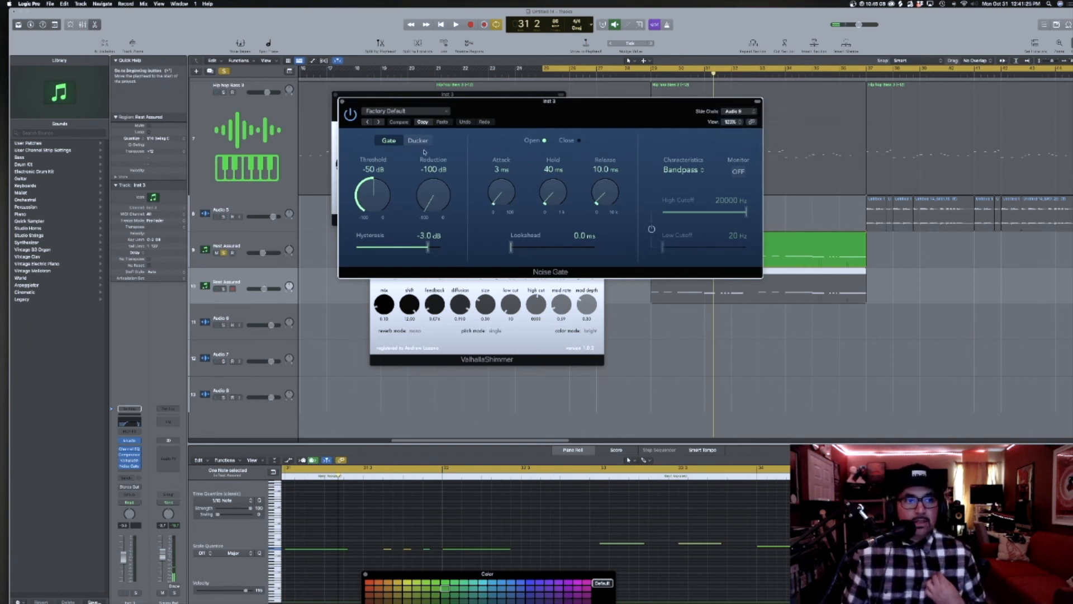
click(412, 111)
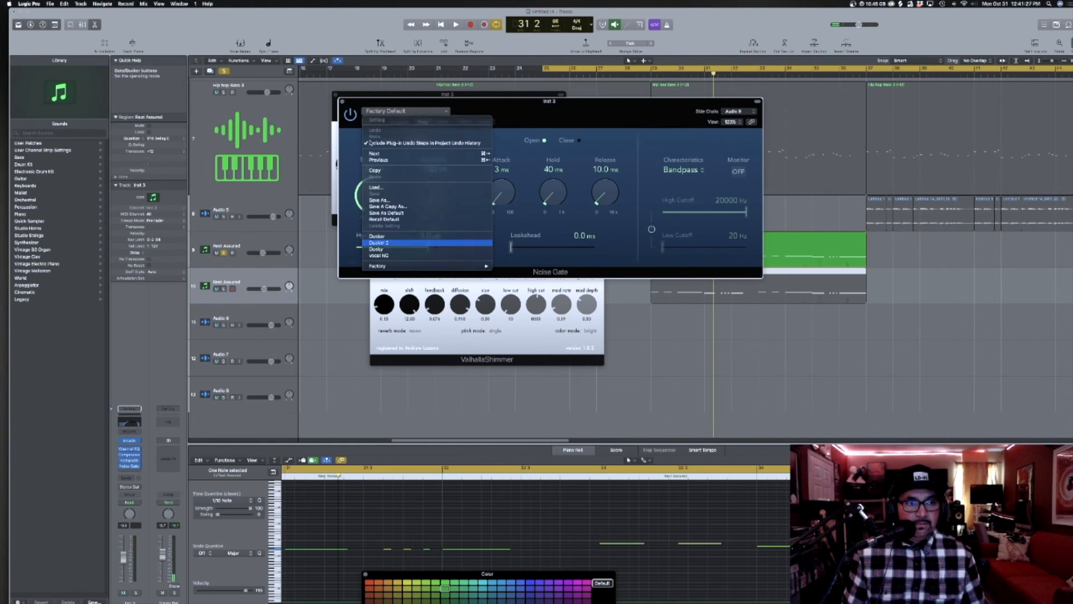
click(396, 240)
click(343, 102)
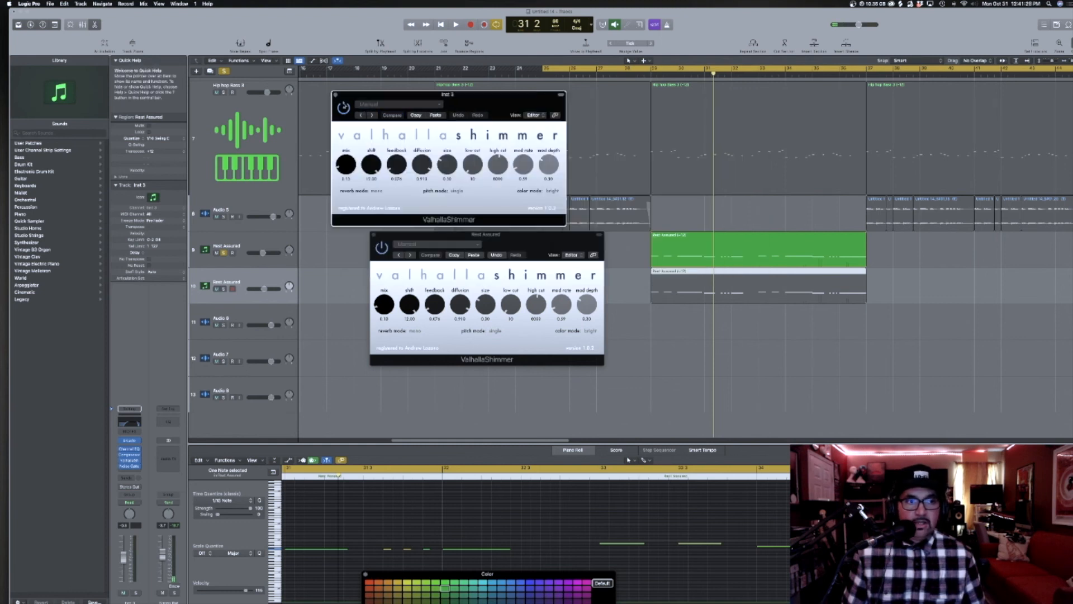
Close both ValhallaShimmer windows and unsolo the upper Rest Assured track.
click(374, 236)
click(336, 95)
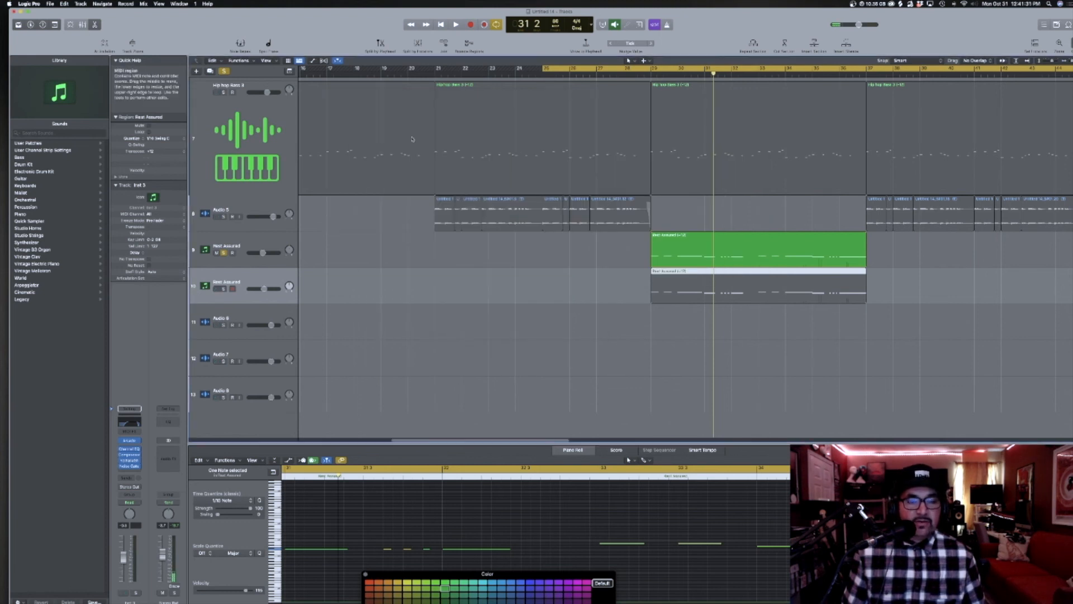
click(223, 253)
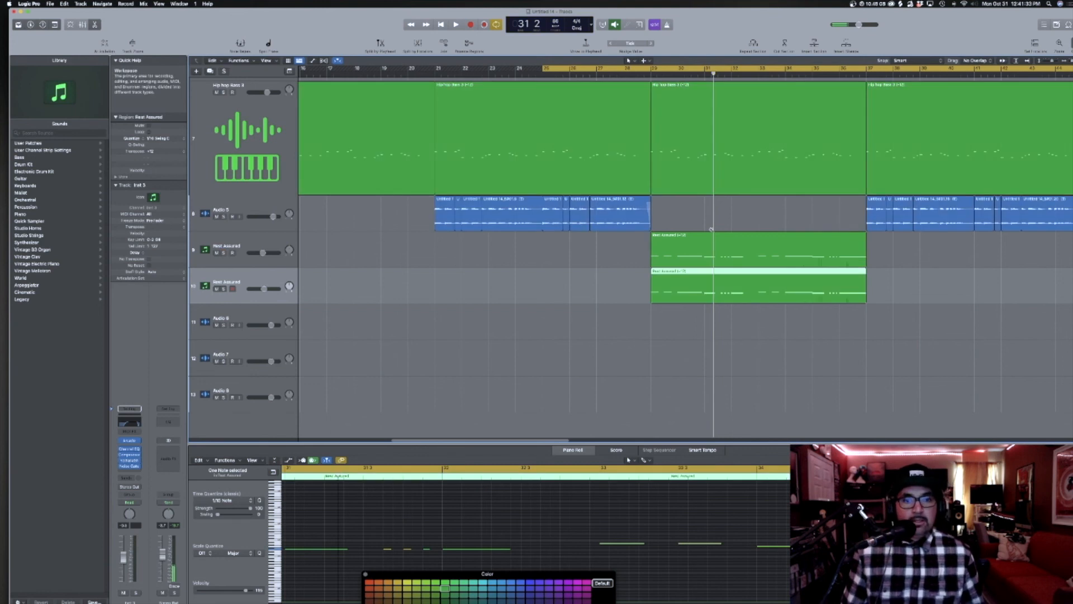
Play the full mix from bar 29 through the Rest Assured section, stop playback, and select the Audio 5 track.
scroll(594, 240, down, 10)
scroll(594, 240, down, 3)
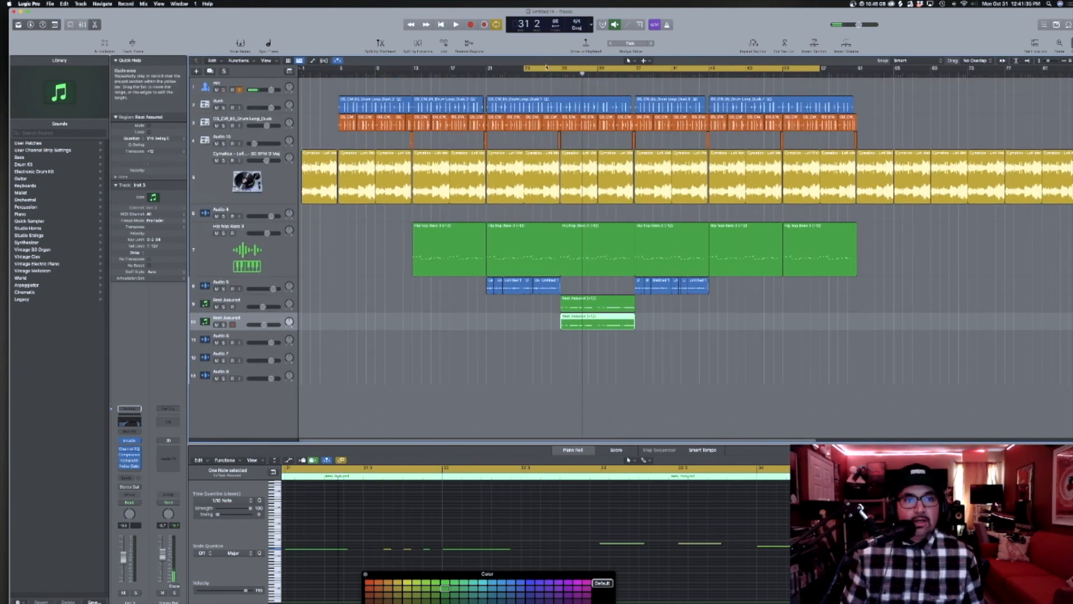
double_click(558, 75)
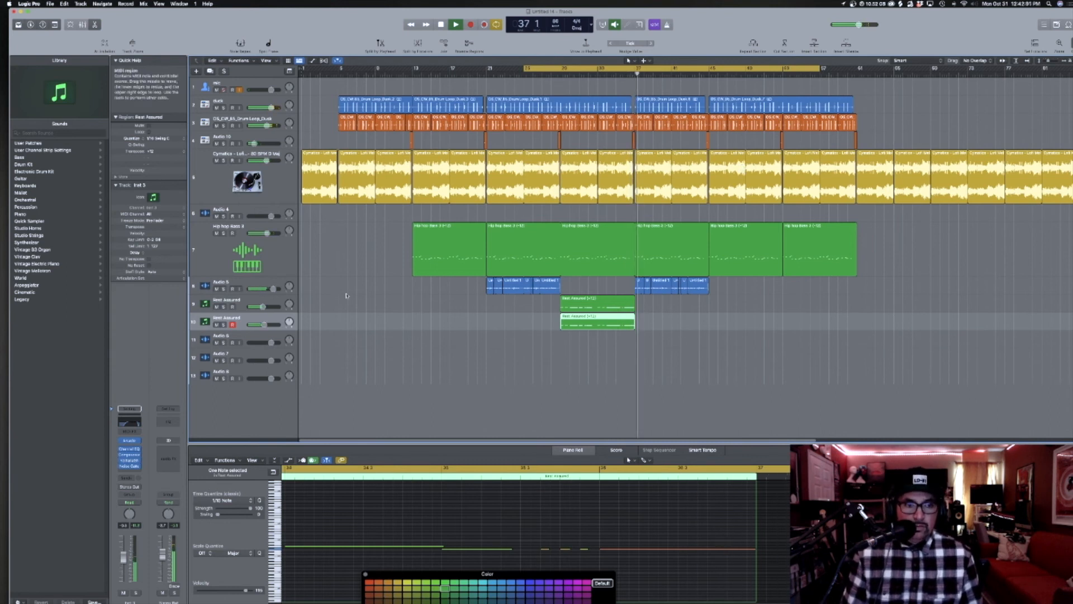
click(266, 285)
key(space)
Copy both Rest Assured regions to bar 5, set the cycle range from bar 1 to about bar 64, and briefly play the start.
drag(524, 309, 351, 307)
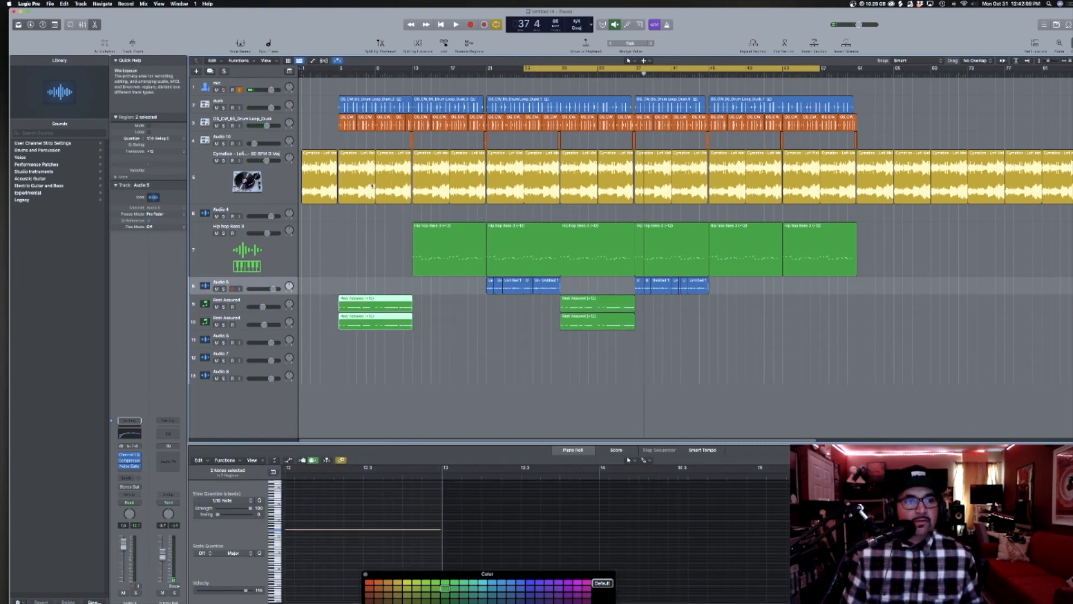
drag(302, 70, 882, 107)
key(space)
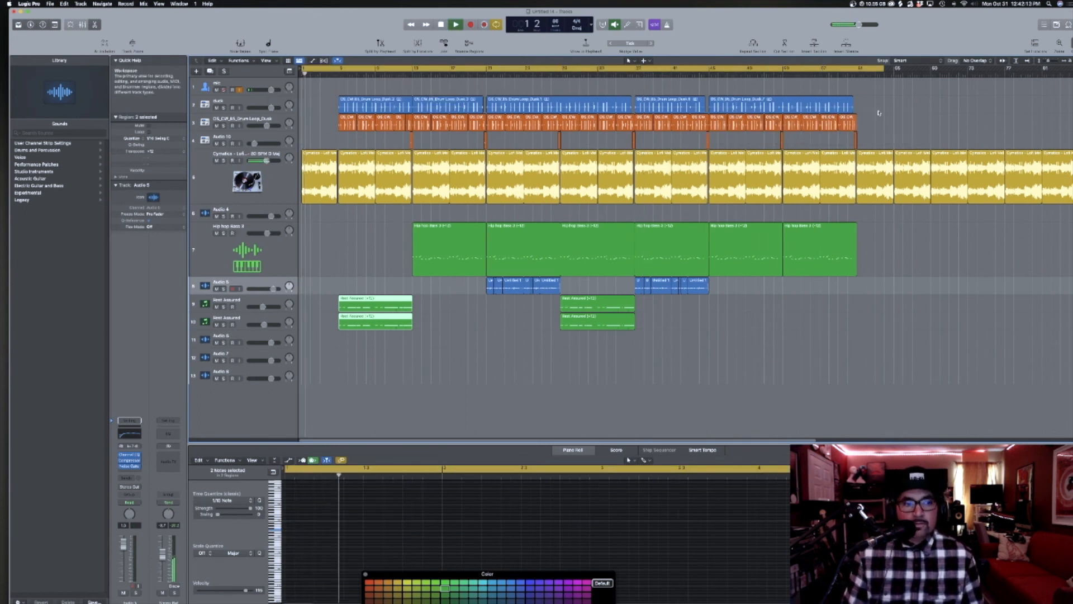
click(277, 193)
key(space)
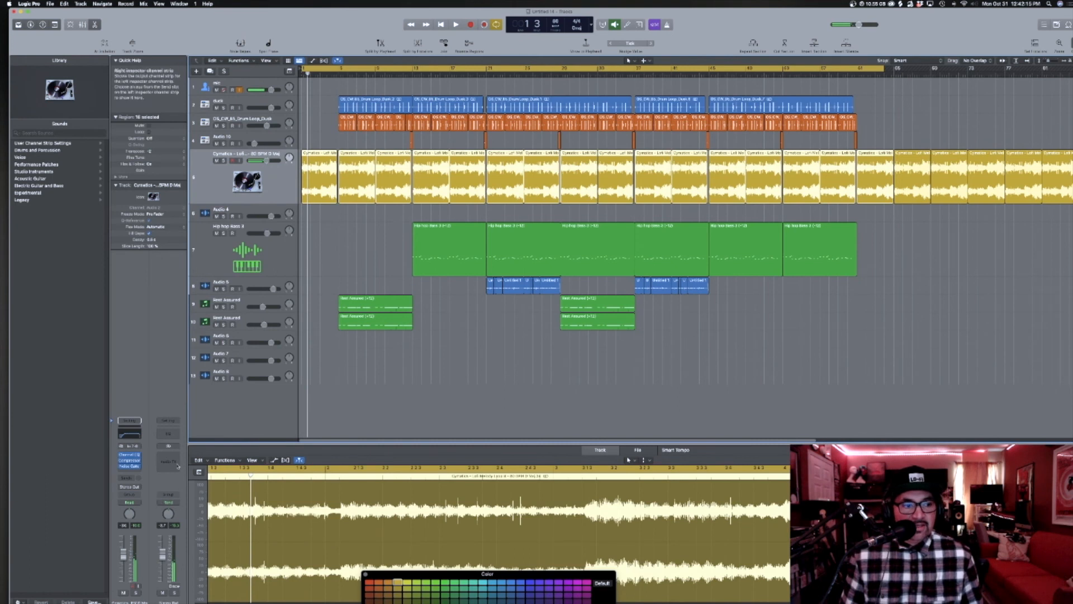
Insert a stereo Remix FX plug-in on the Stereo Out channel.
click(173, 467)
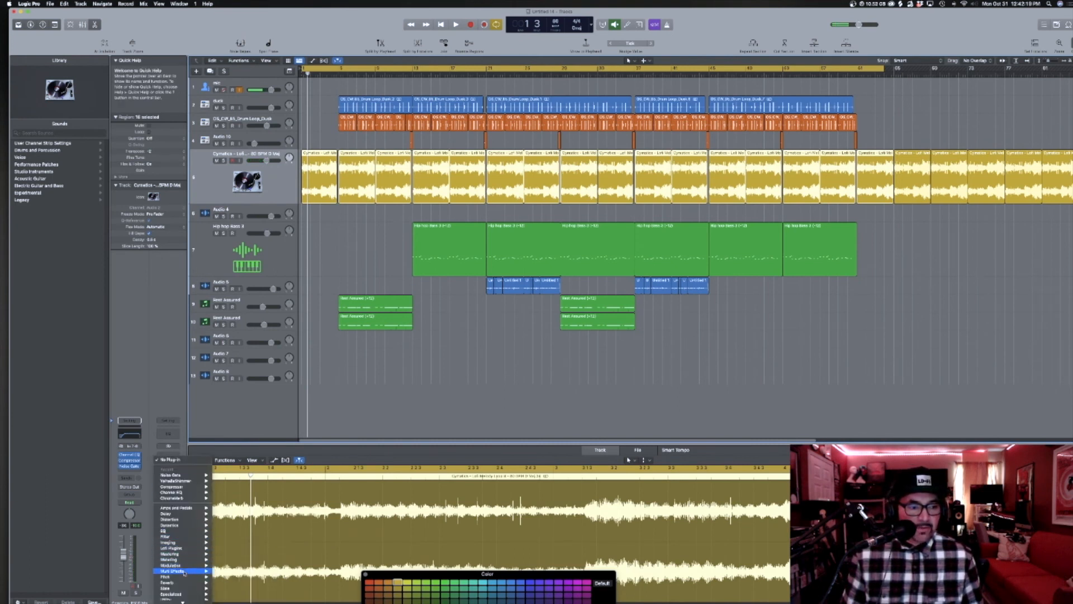
mouse_move(179, 571)
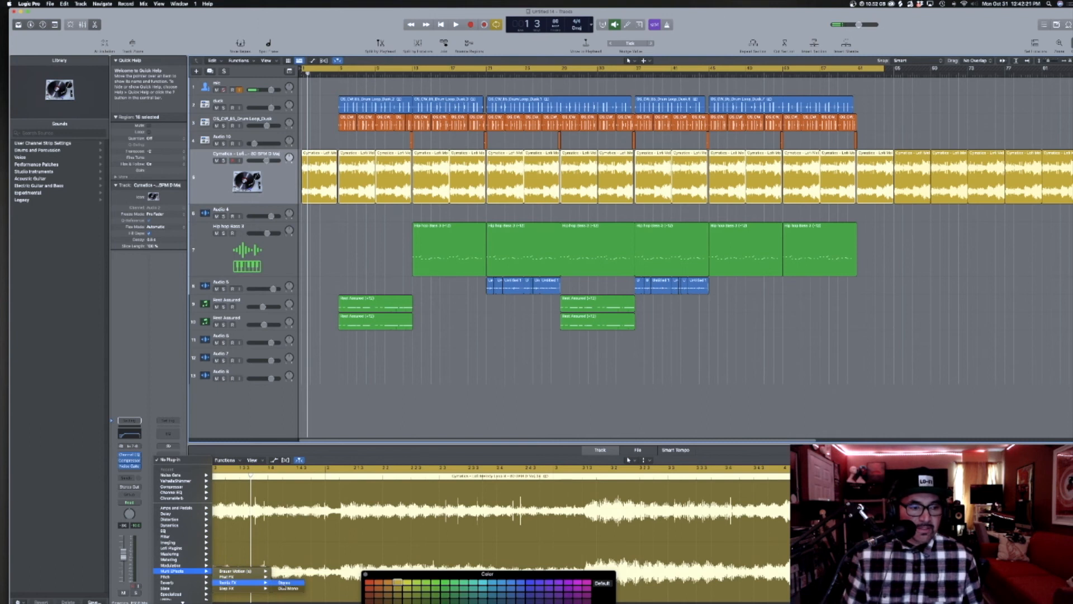
click(285, 583)
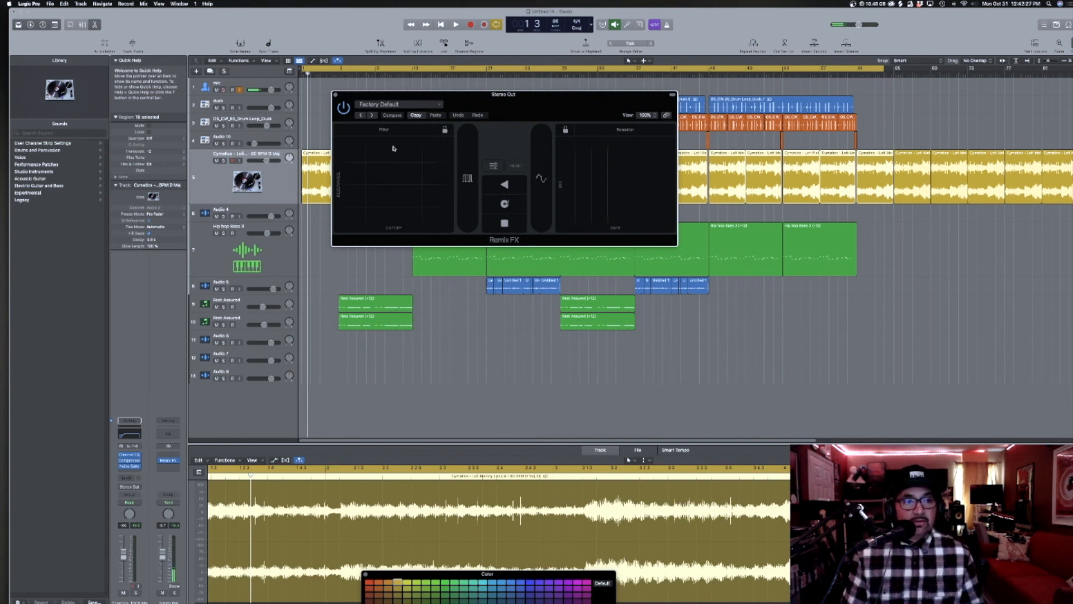
Try out the Remix FX filter pad, start playback, and close the plug-in window.
drag(502, 94, 719, 146)
mouse_move(594, 224)
mouse_down()
mouse_move(584, 249)
mouse_move(627, 268)
mouse_move(611, 229)
mouse_up()
key(space)
click(552, 147)
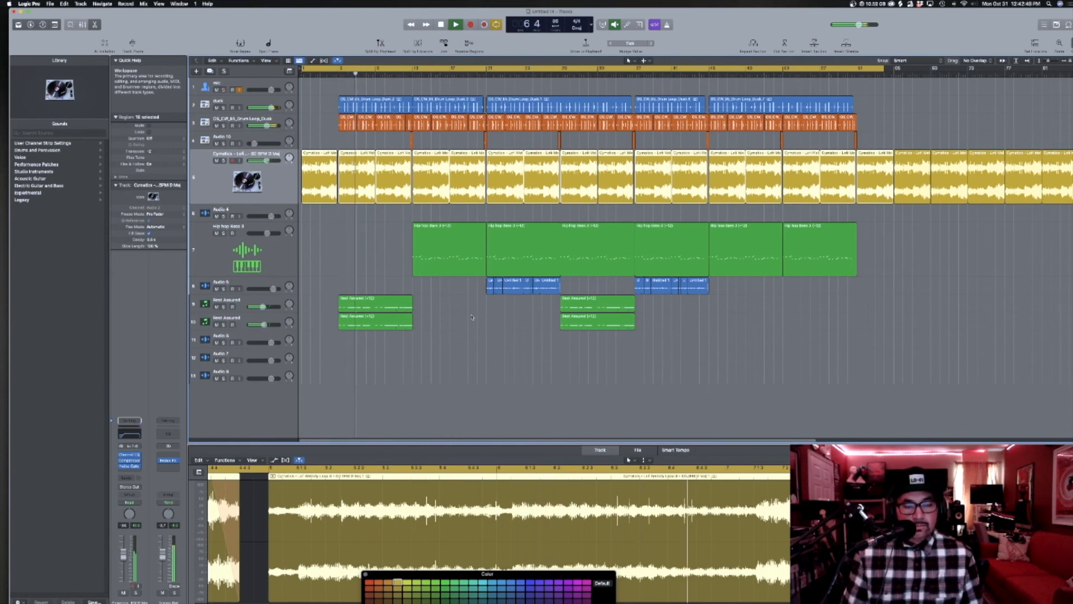
Set the cycle range to bars 5 to 13 and cut that section globally from the arrangement.
click(252, 304)
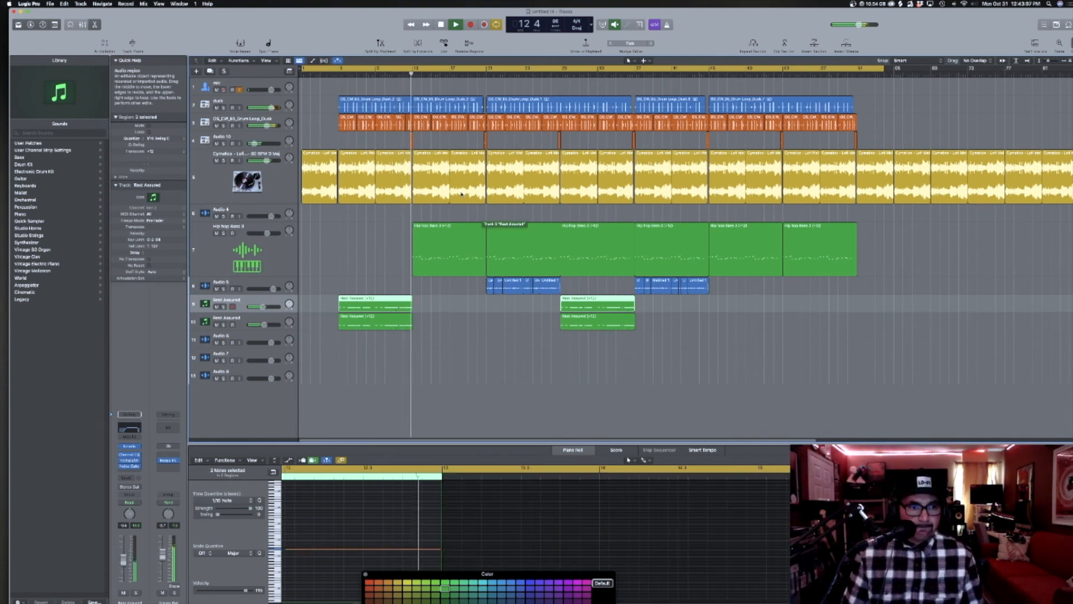
drag(338, 68, 412, 68)
right_click(411, 71)
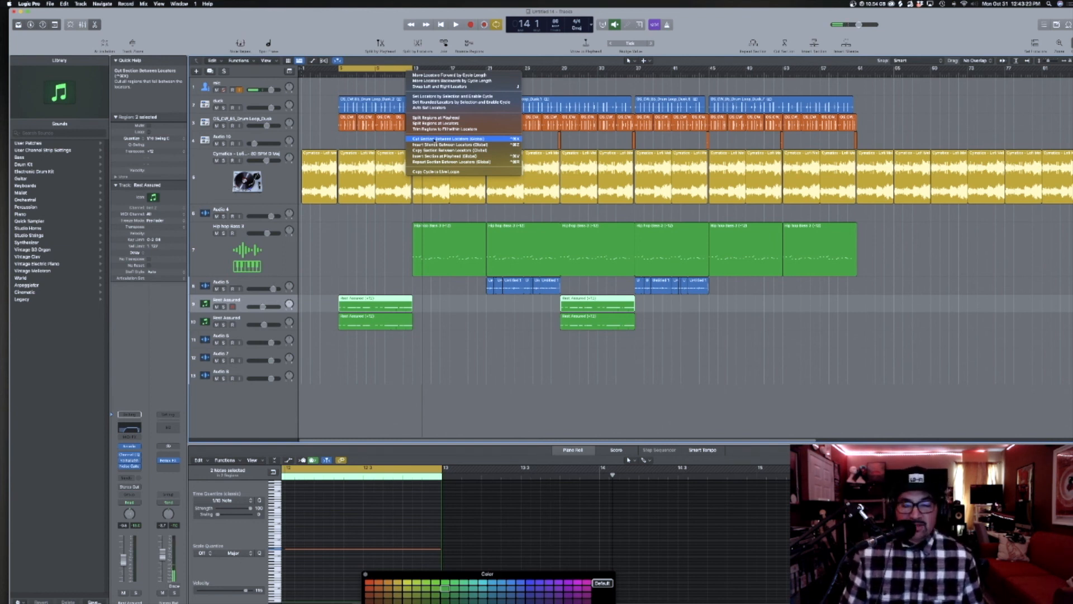
click(435, 139)
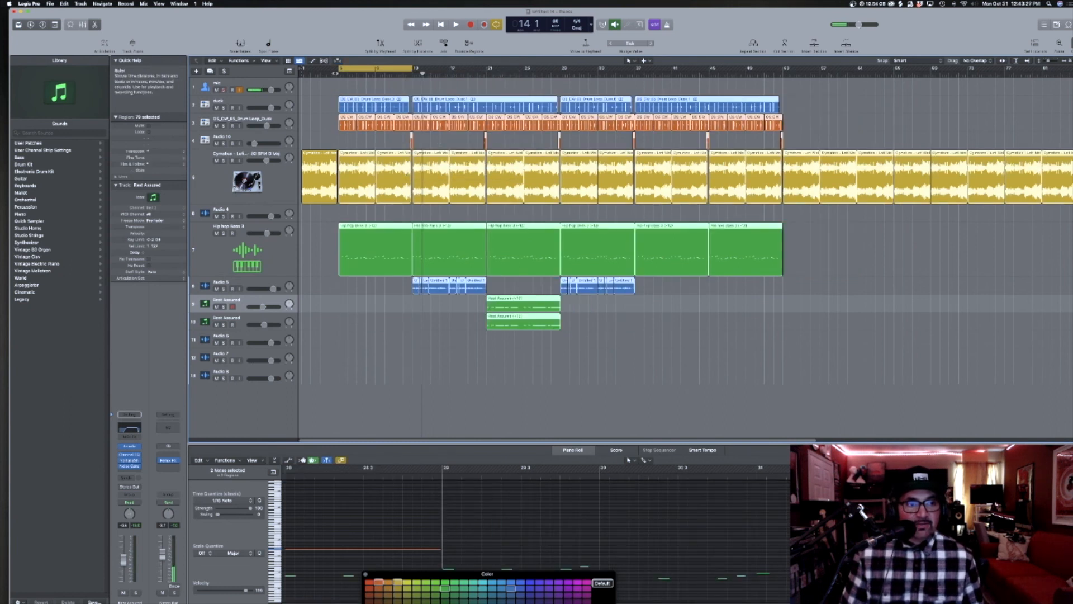
Play the shortened arrangement from bar 5 and turn off cycle mode.
key(space)
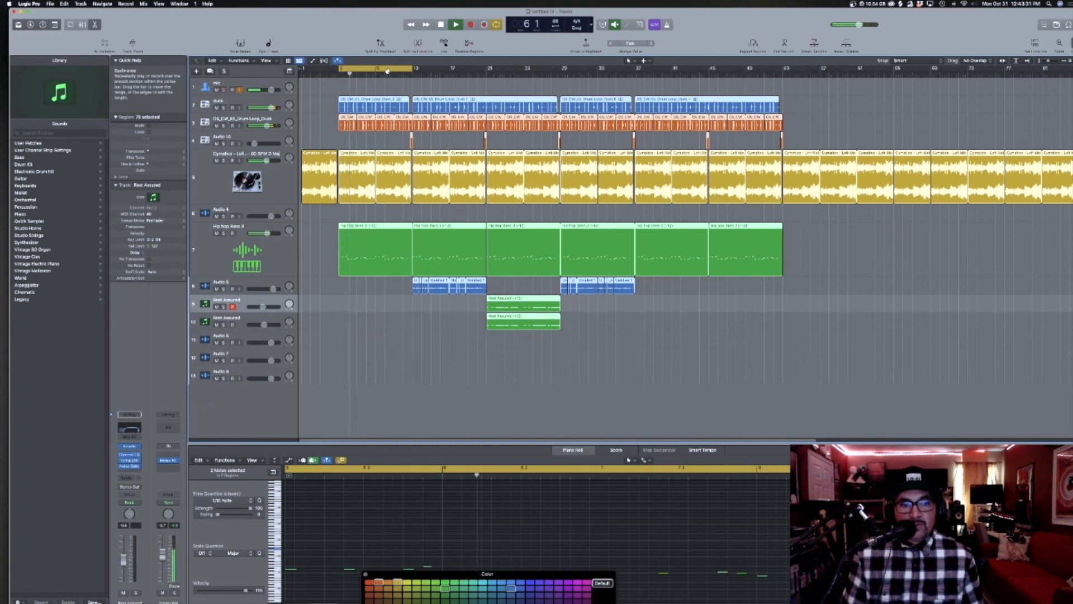
click(389, 70)
click(403, 73)
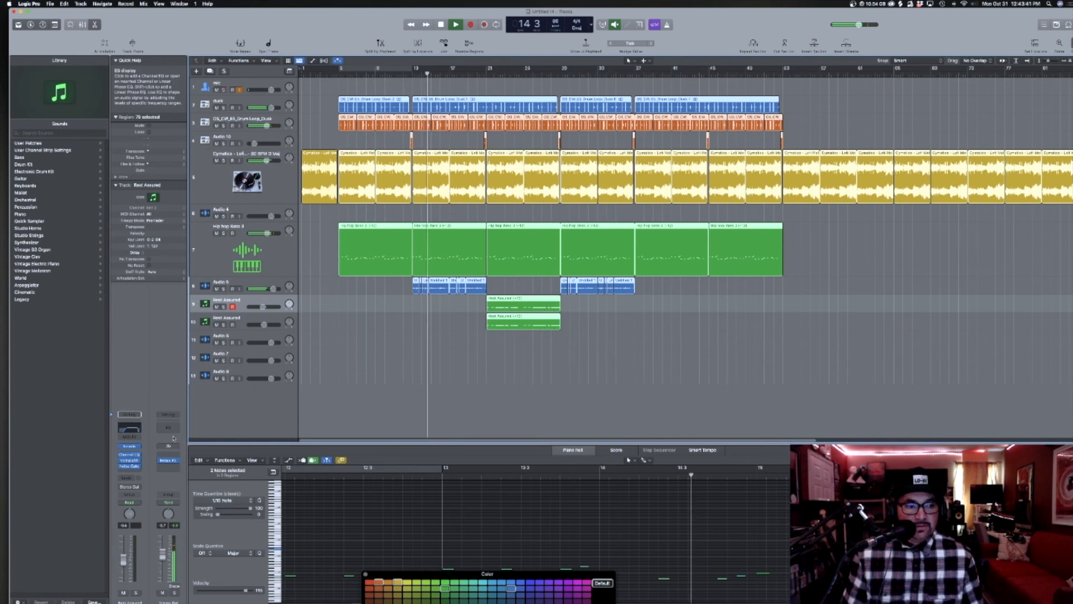
Insert a Loudness Meter below Remix FX on the Stereo Out channel, check the level during playback, and close its window.
click(177, 468)
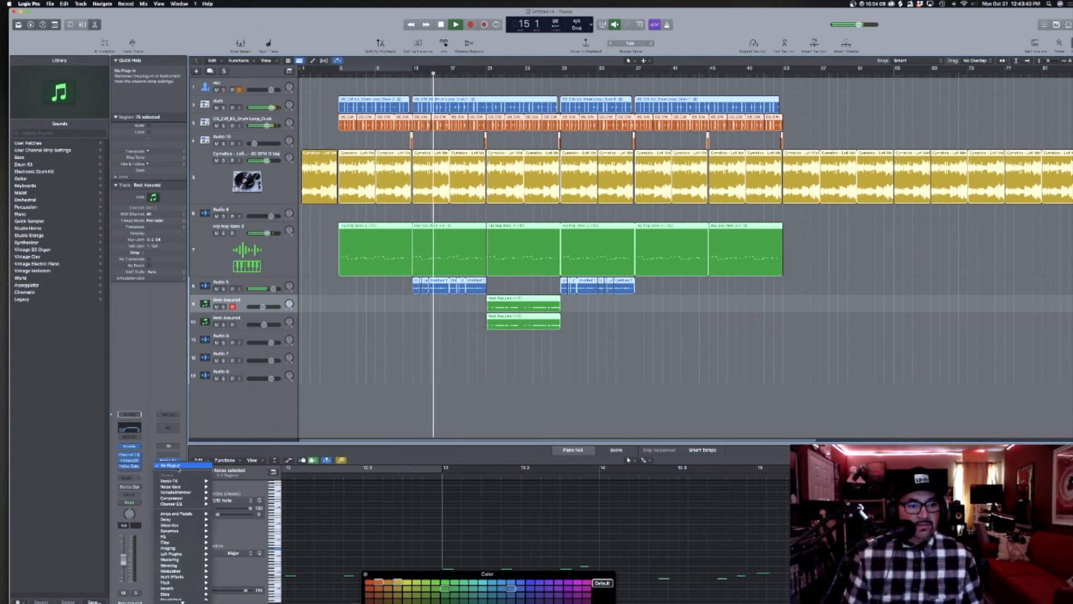
mouse_move(192, 599)
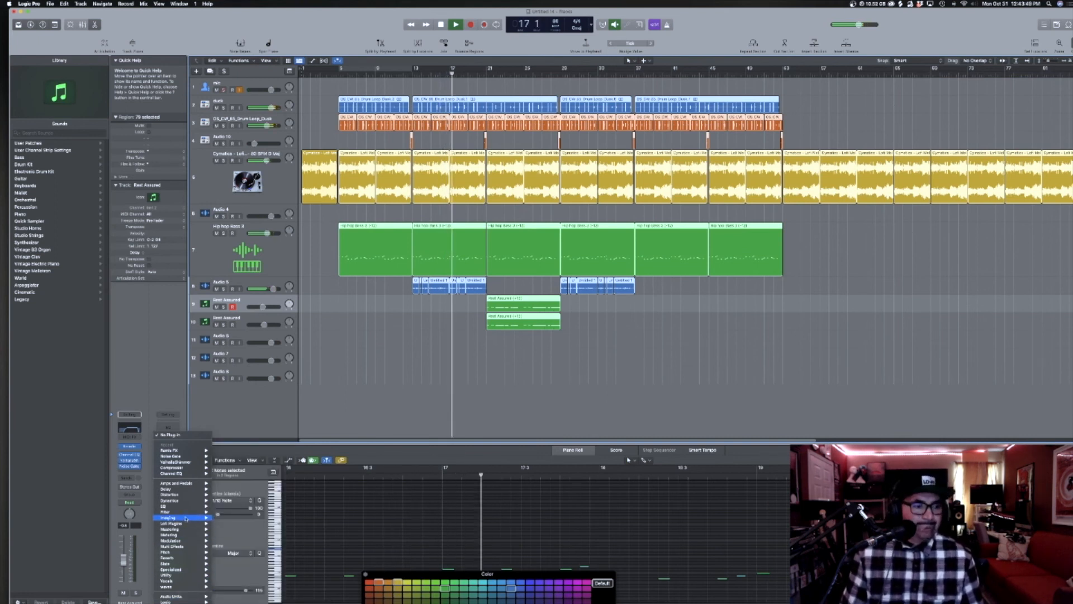
mouse_move(194, 506)
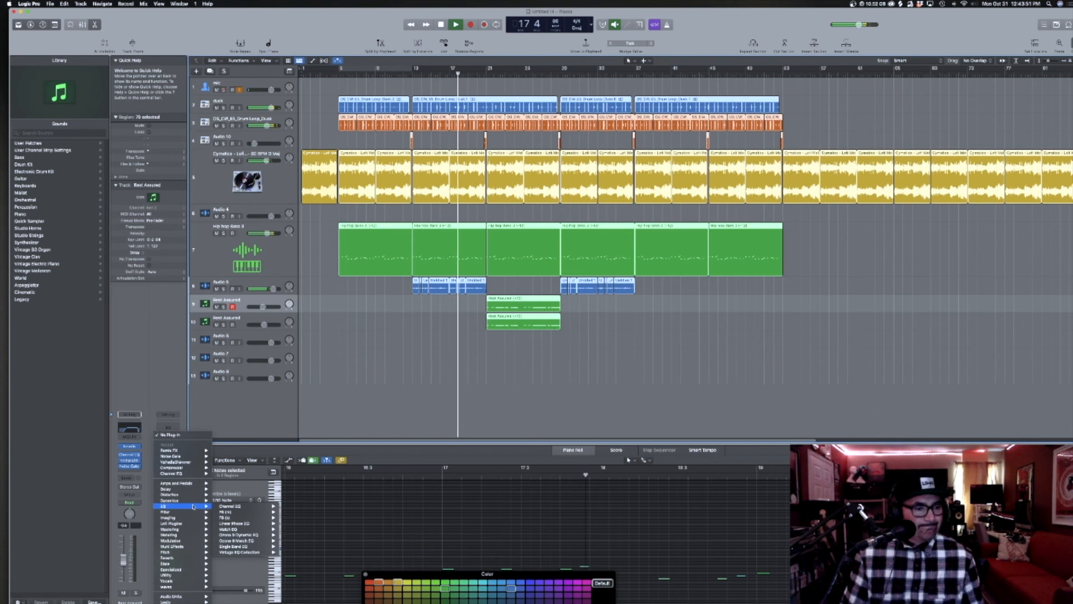
mouse_move(190, 530)
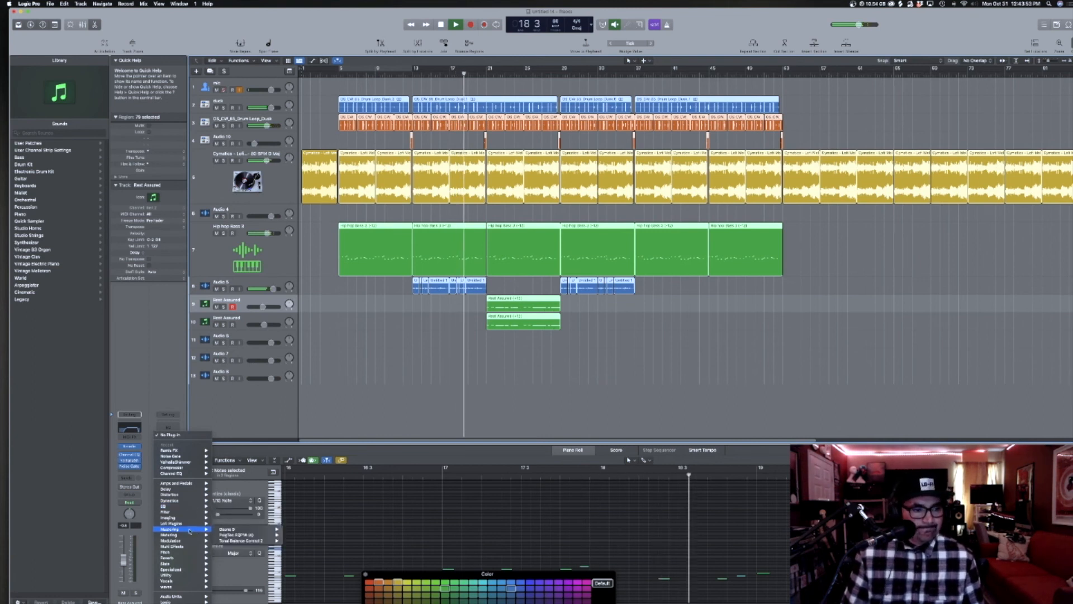
mouse_move(245, 551)
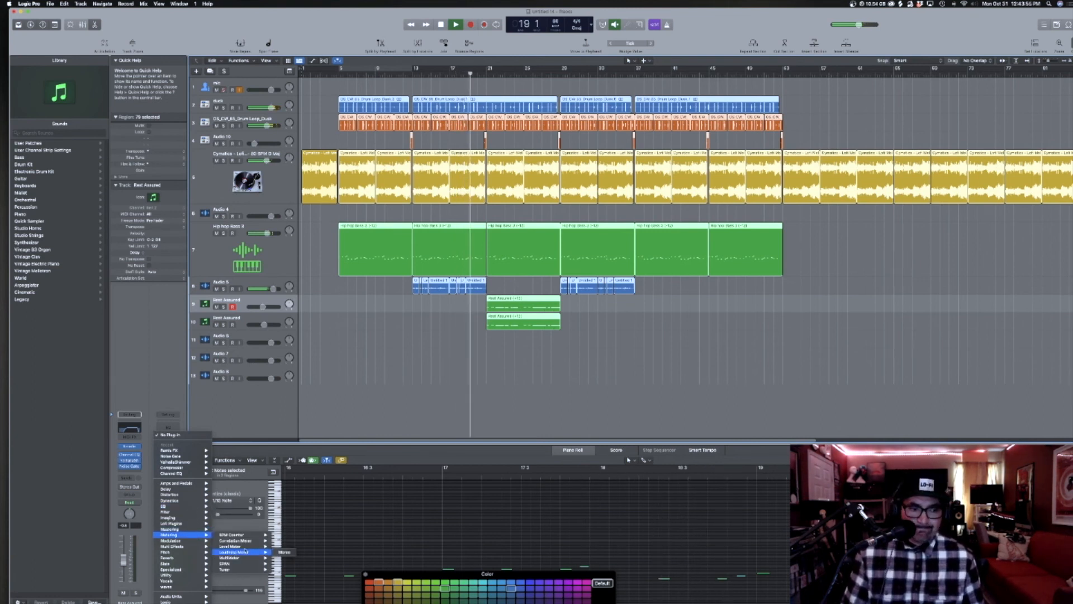
click(284, 552)
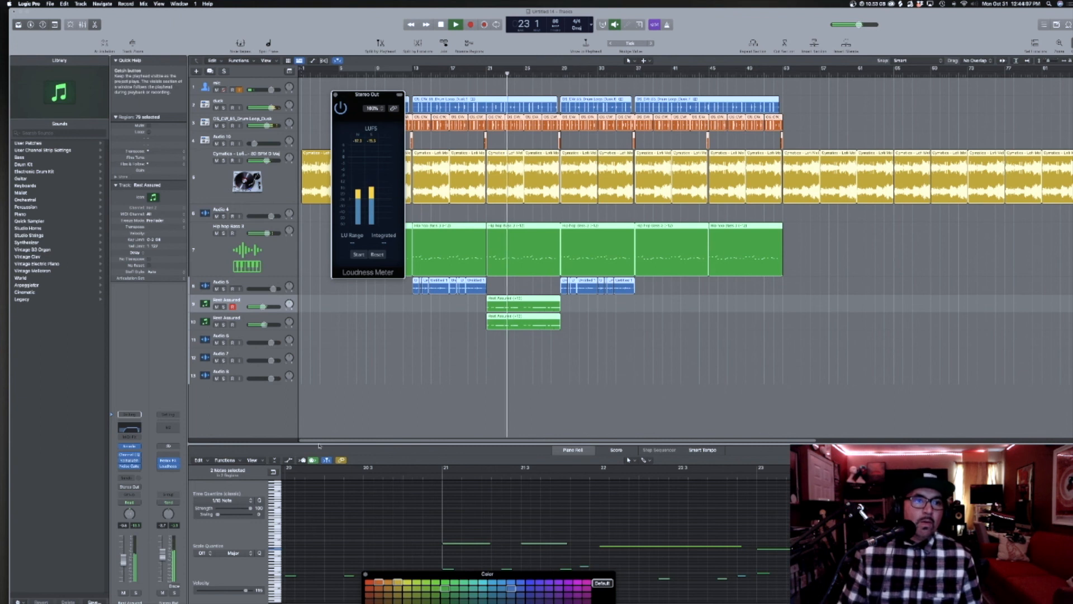
click(336, 94)
click(176, 469)
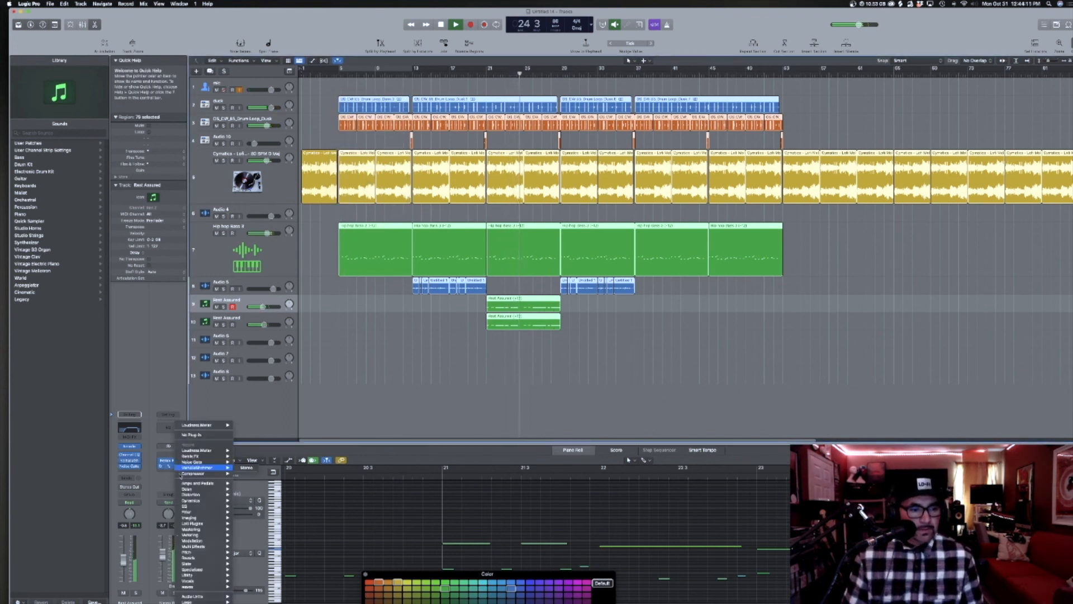
mouse_move(210, 538)
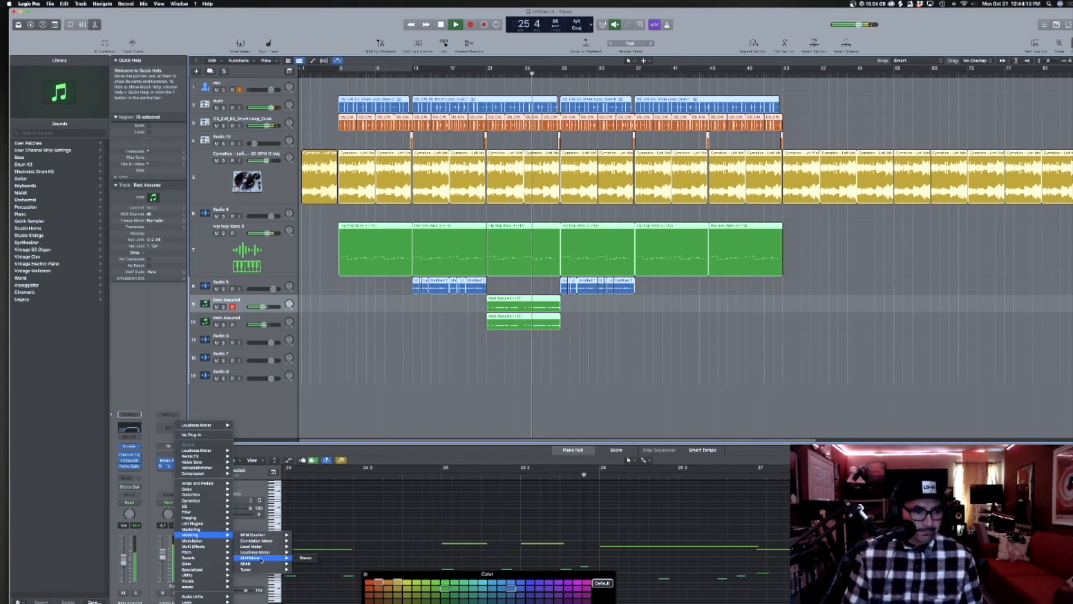
click(517, 511)
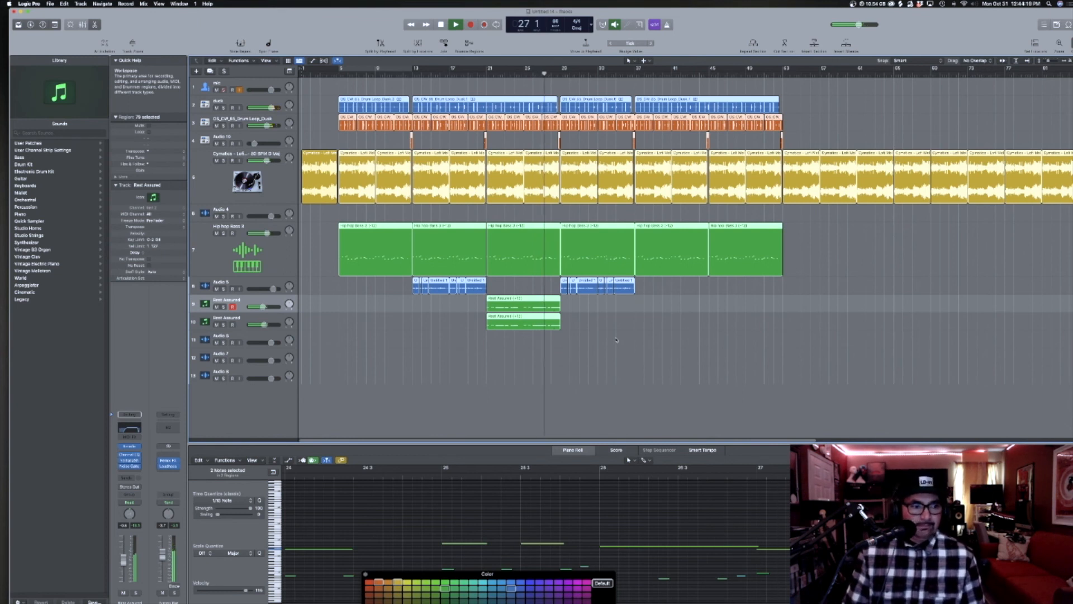
click(178, 468)
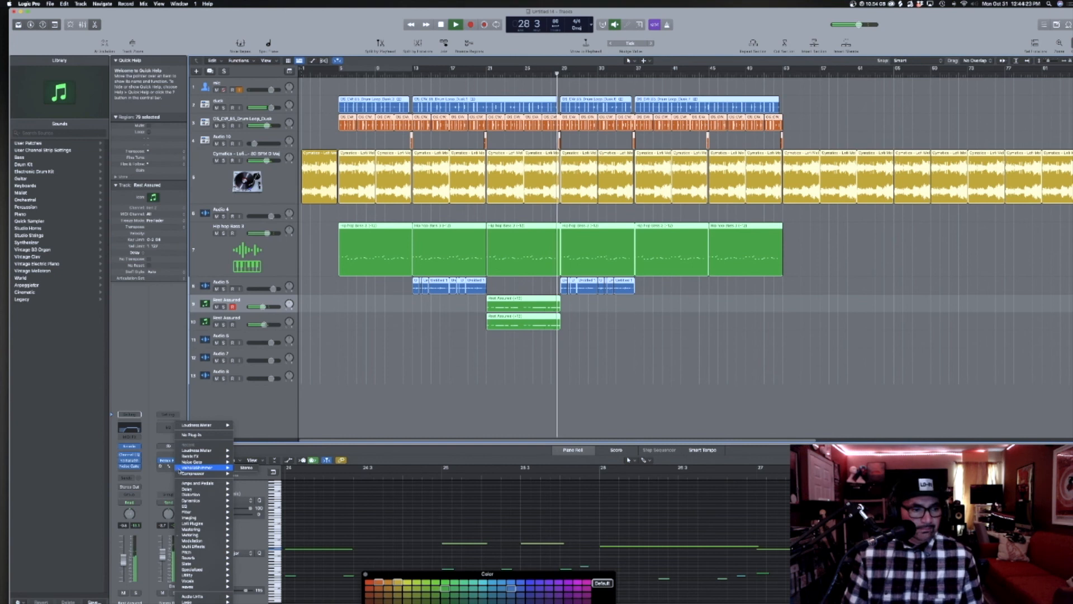
mouse_move(207, 537)
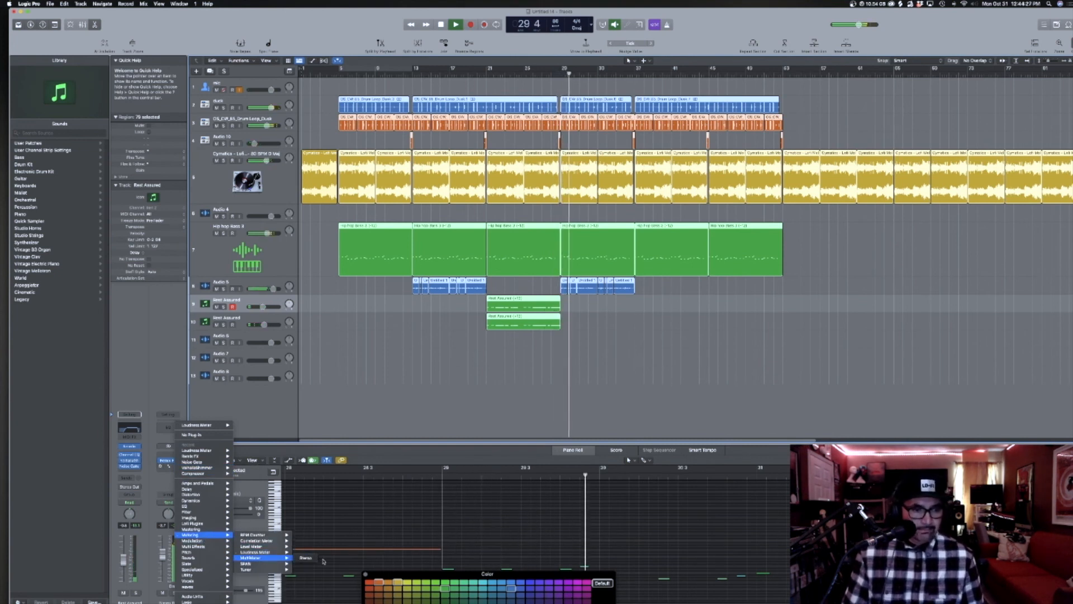
click(490, 381)
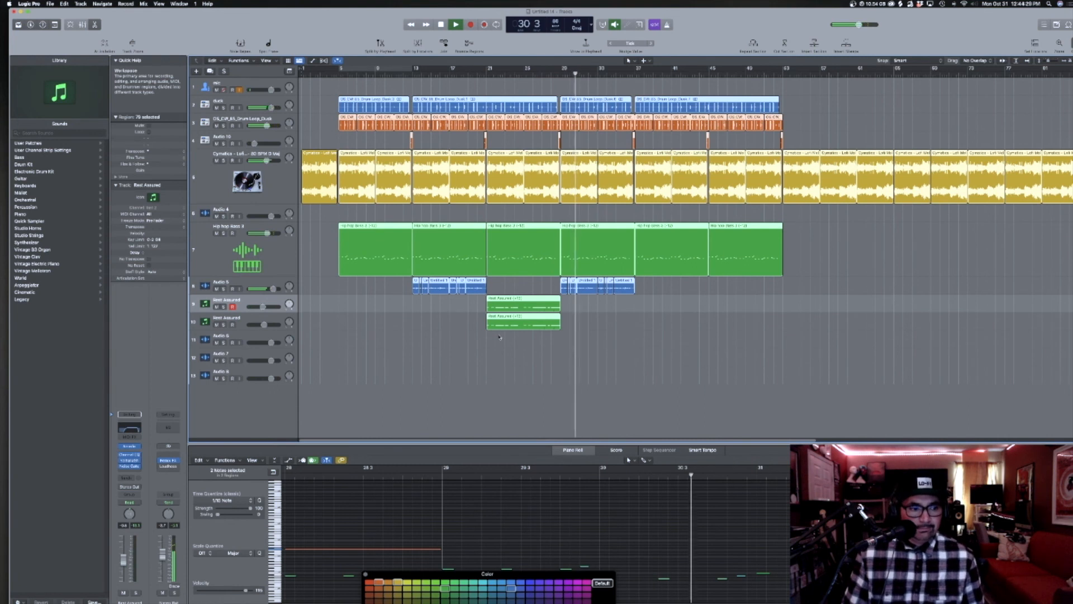
Stop playback and replace the Loudness Meter on the Stereo Out channel with a stereo MultiMeter.
key(space)
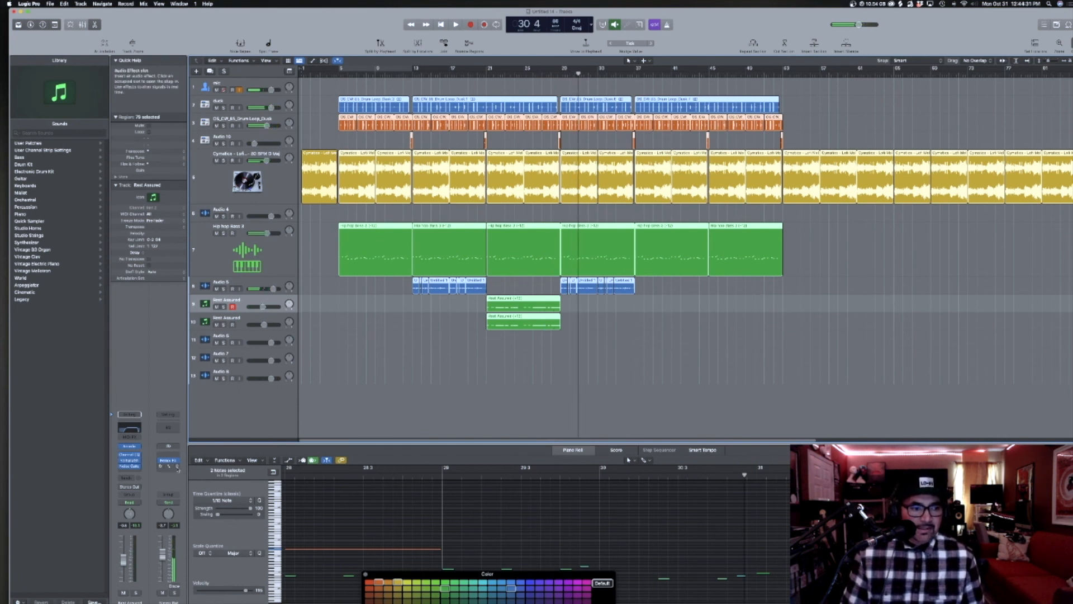
click(176, 468)
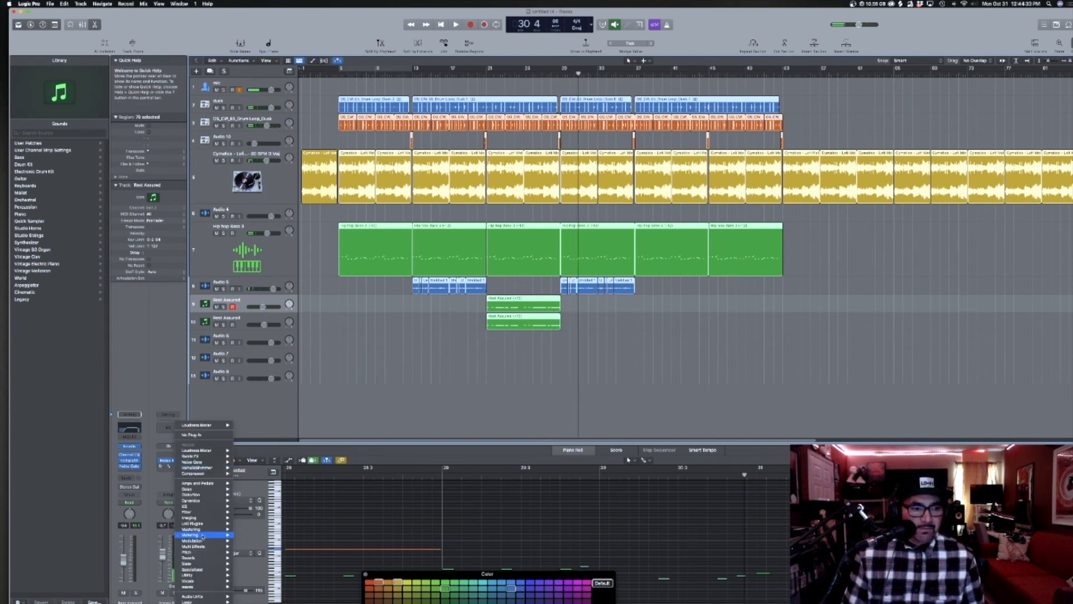
mouse_move(203, 535)
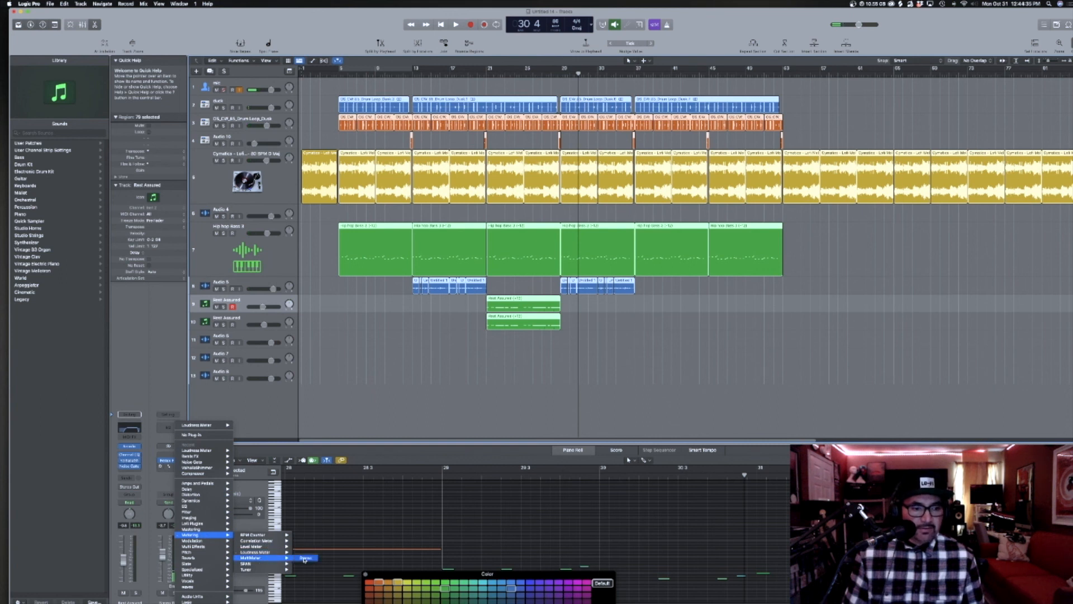
click(305, 558)
drag(526, 106, 857, 166)
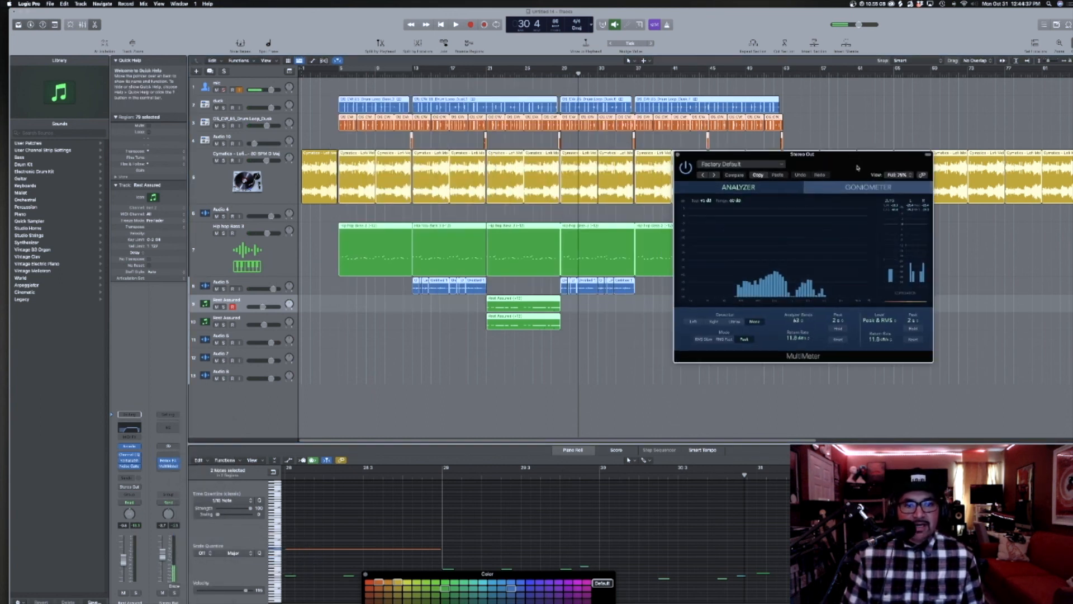
Set the MultiMeter analyzer to 31 bands (Third-Octave) with peak hold turned on.
click(795, 321)
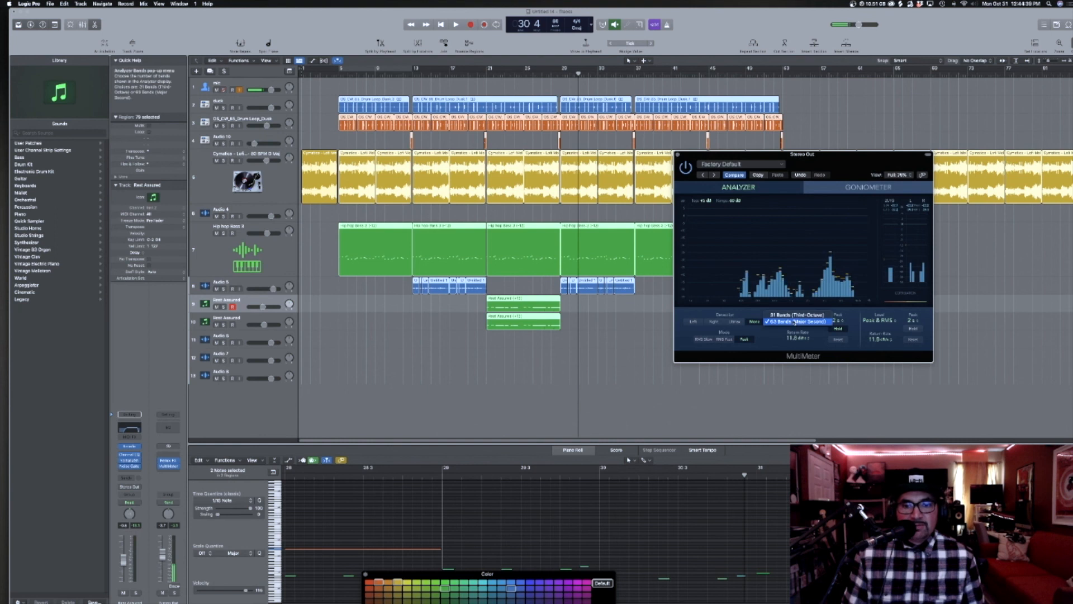
click(798, 315)
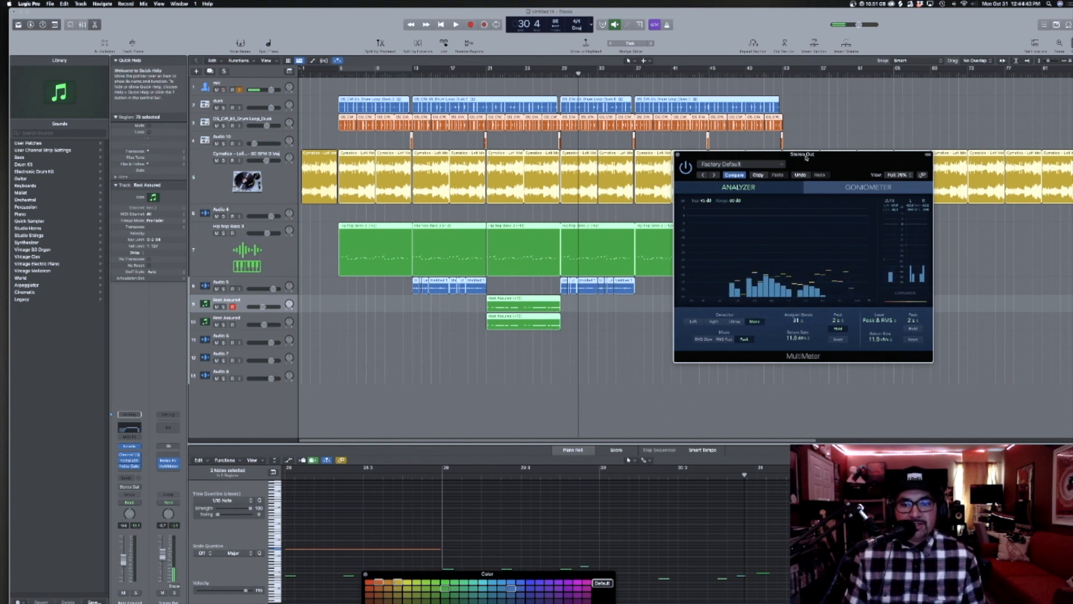
click(840, 329)
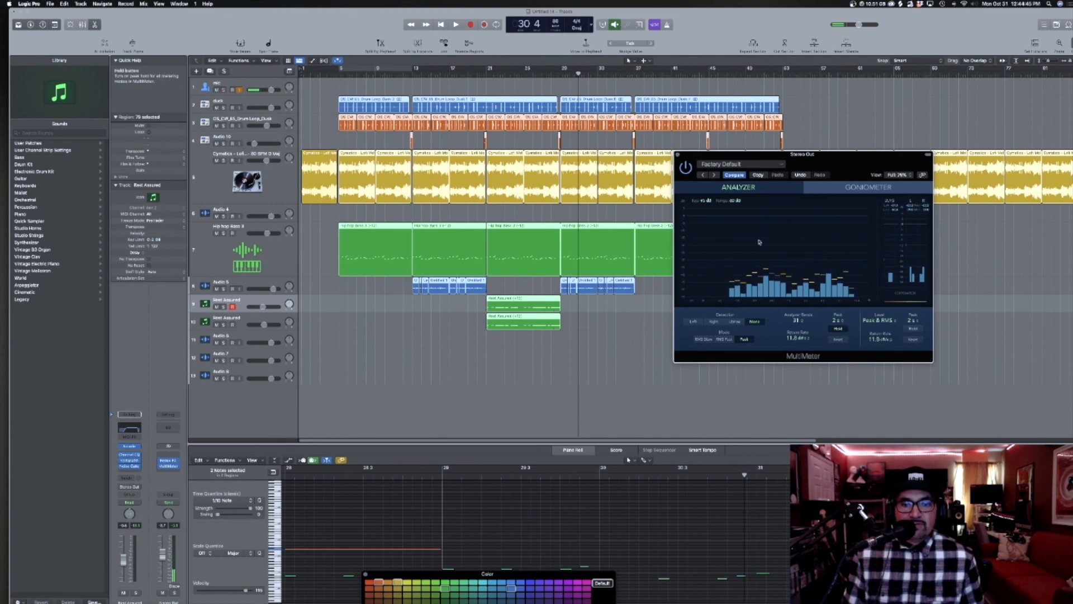
Play the song from bar 16 to examine its spectrum and levels in the MultiMeter, stop playback, and close the meter window.
click(442, 74)
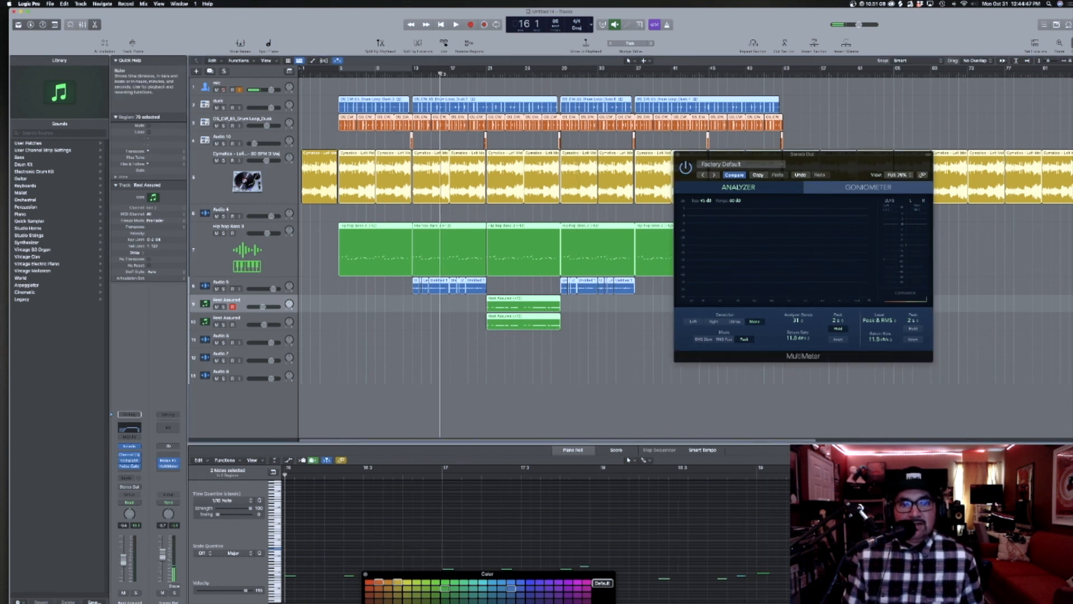
key(space)
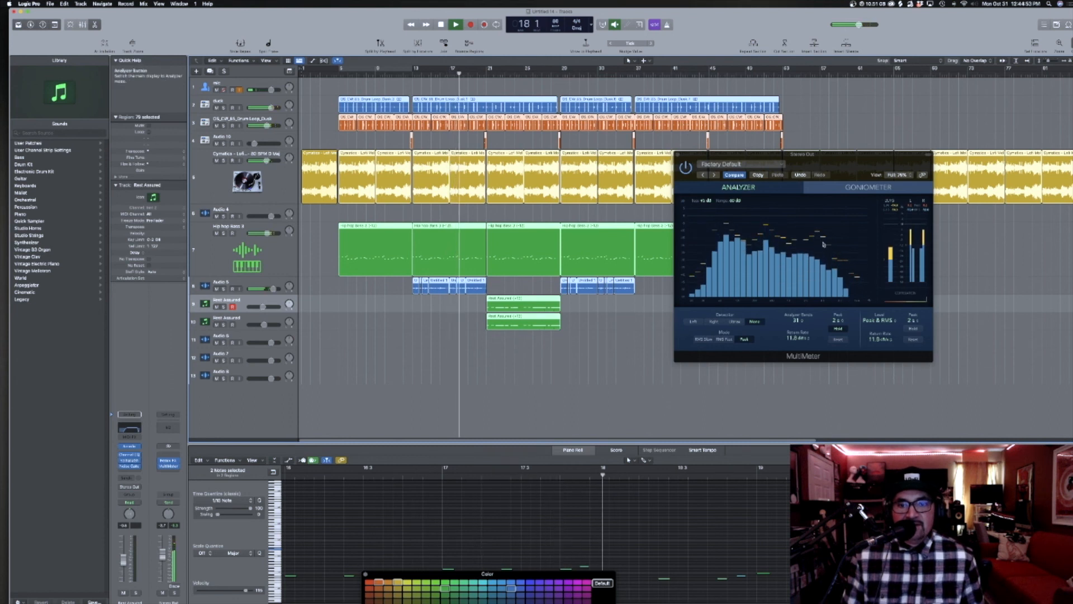
key(space)
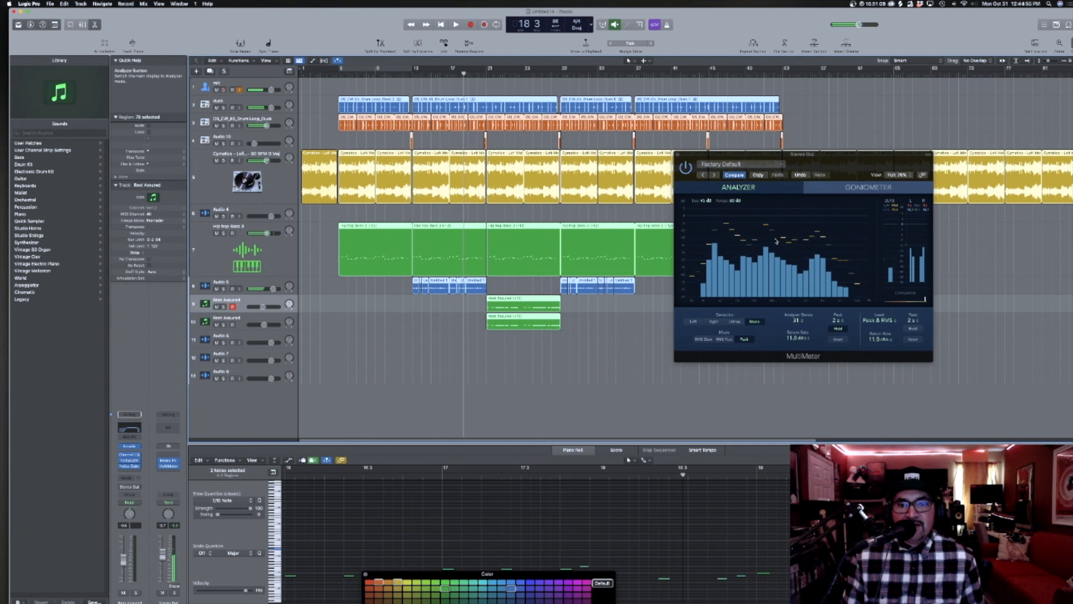
drag(817, 161, 838, 223)
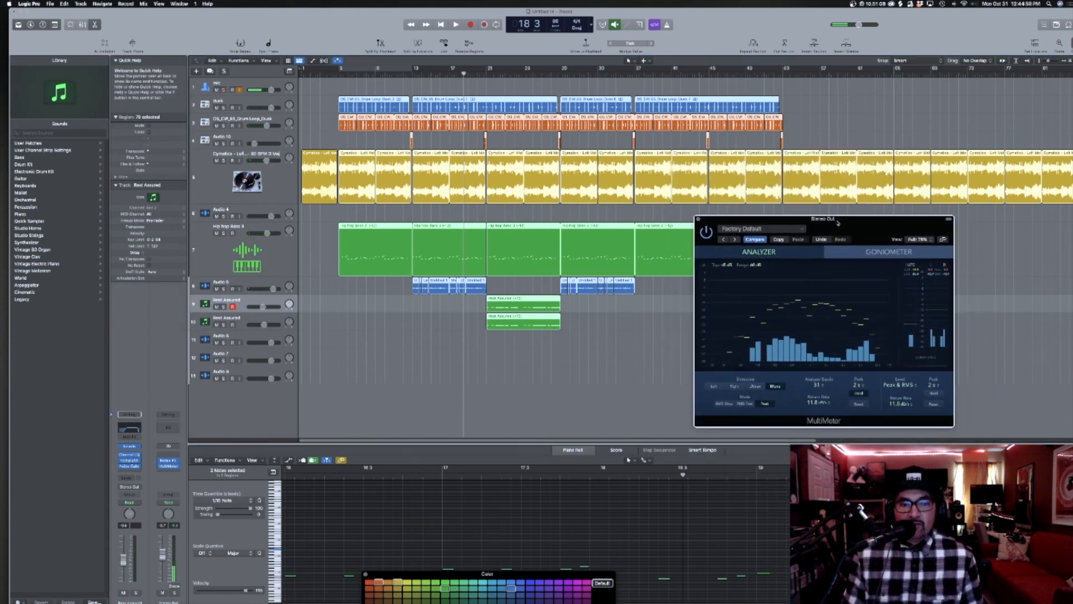
click(278, 185)
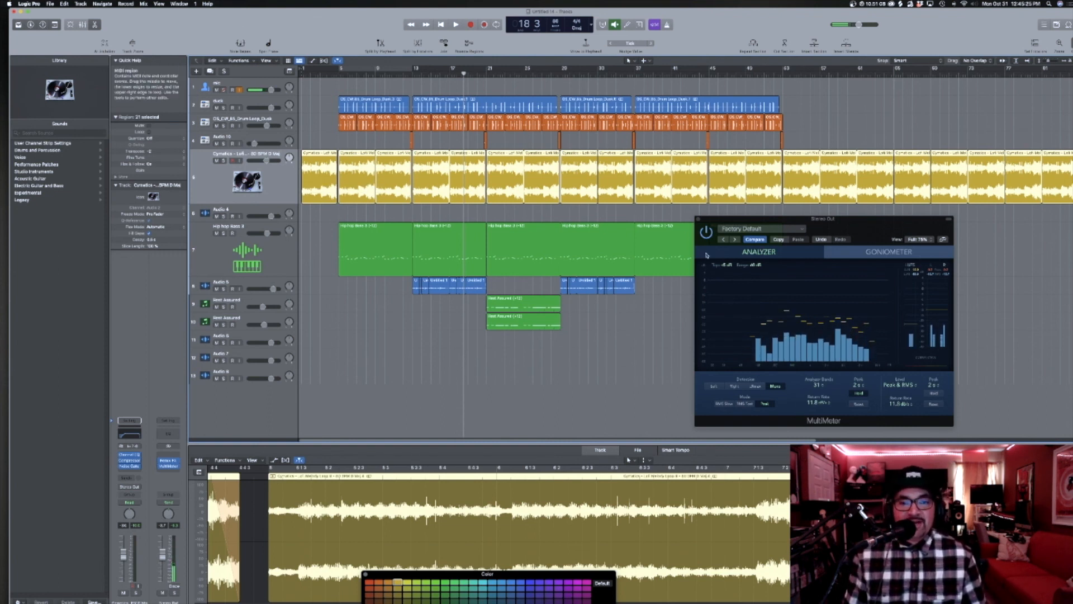
drag(727, 220, 835, 220)
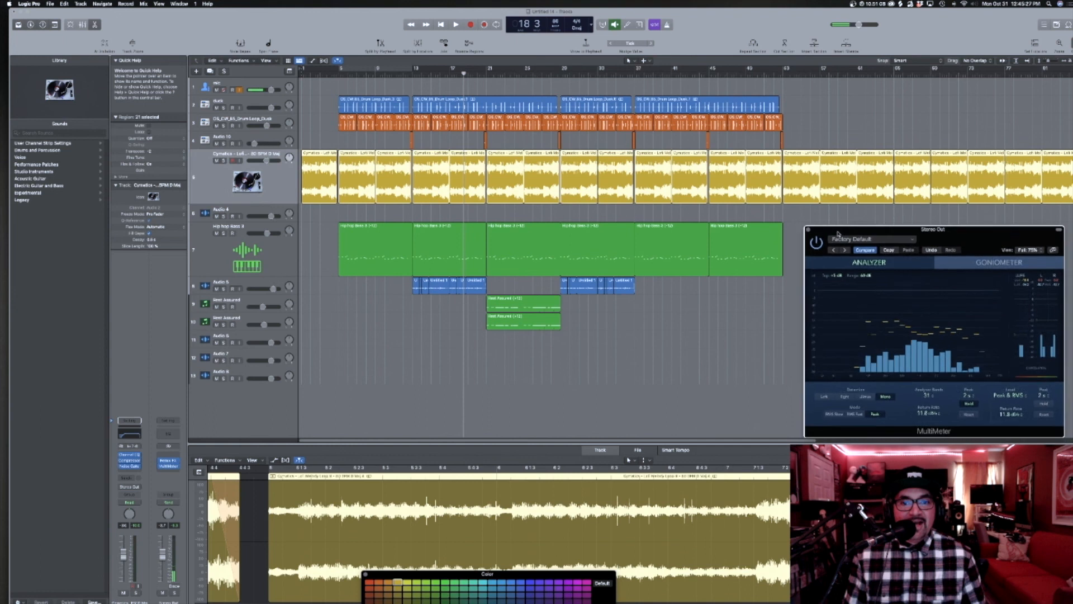
click(807, 221)
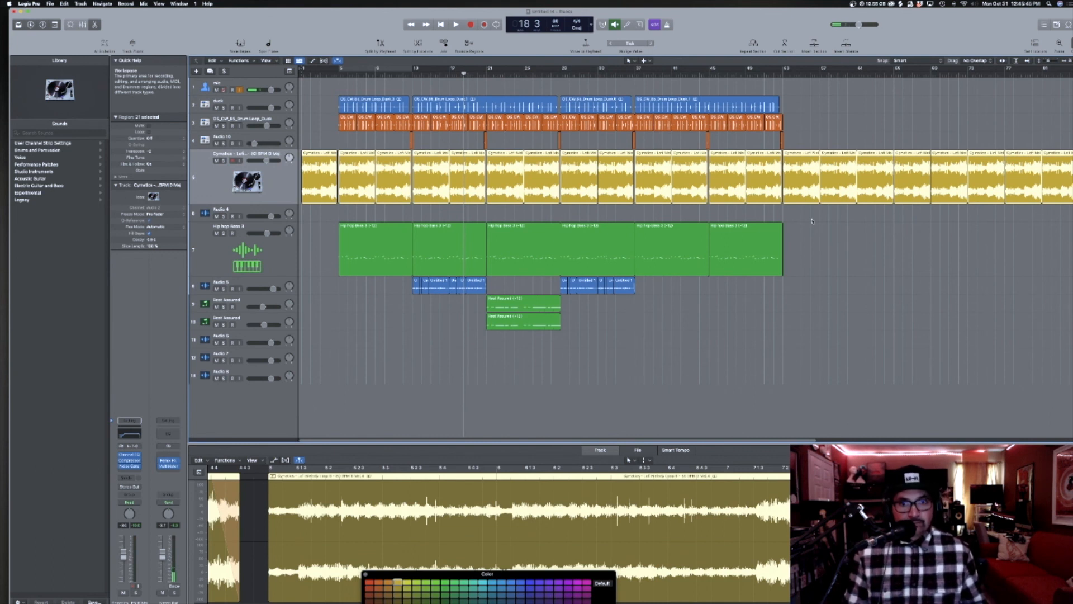
Switch the control bar display to Custom and check the song's elapsed time near its end at bar 52.
click(760, 74)
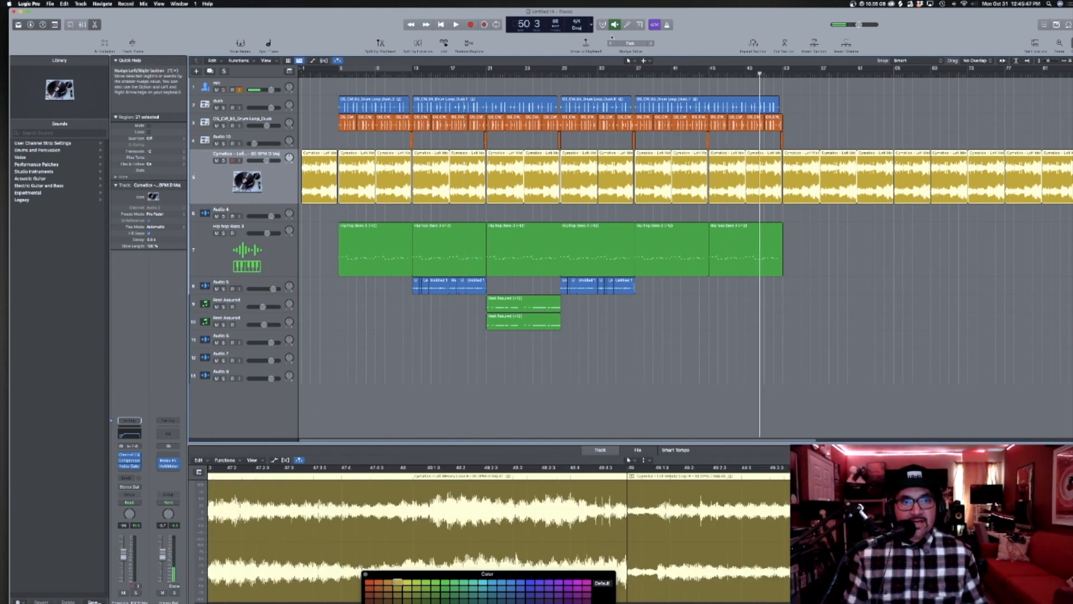
click(591, 27)
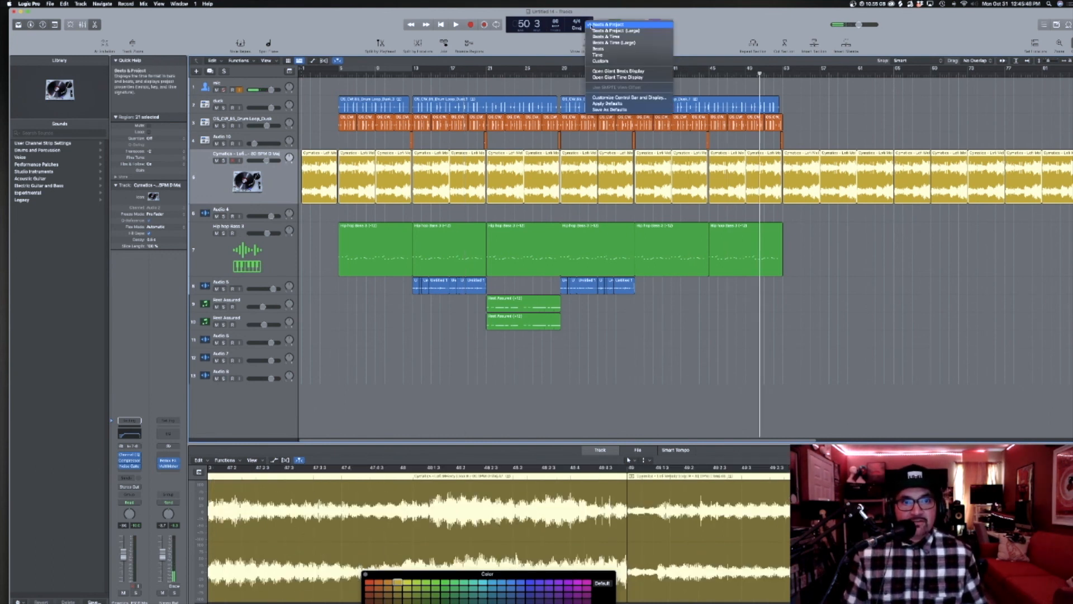
click(615, 72)
click(774, 74)
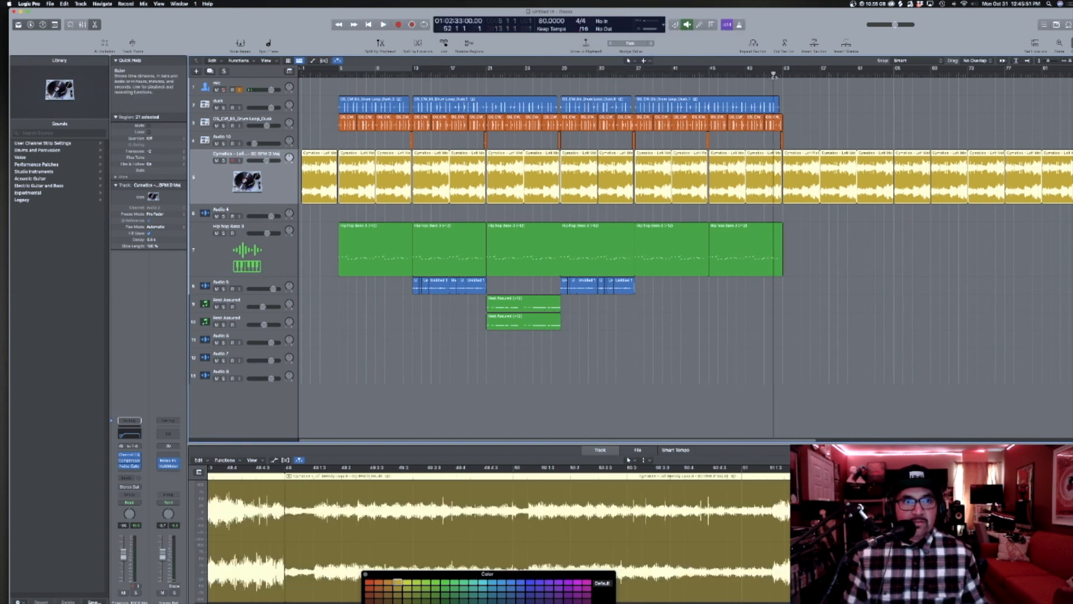
key(space)
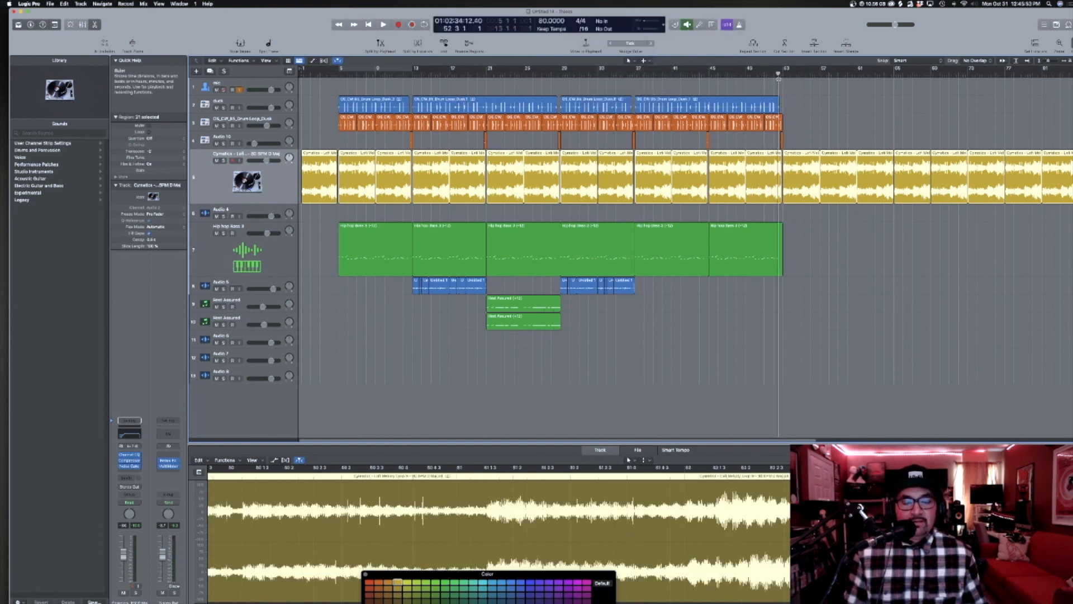
Copy the two Rest Assured regions to bar 37 and duplicate the lower Rest Assured track.
drag(593, 307, 655, 312)
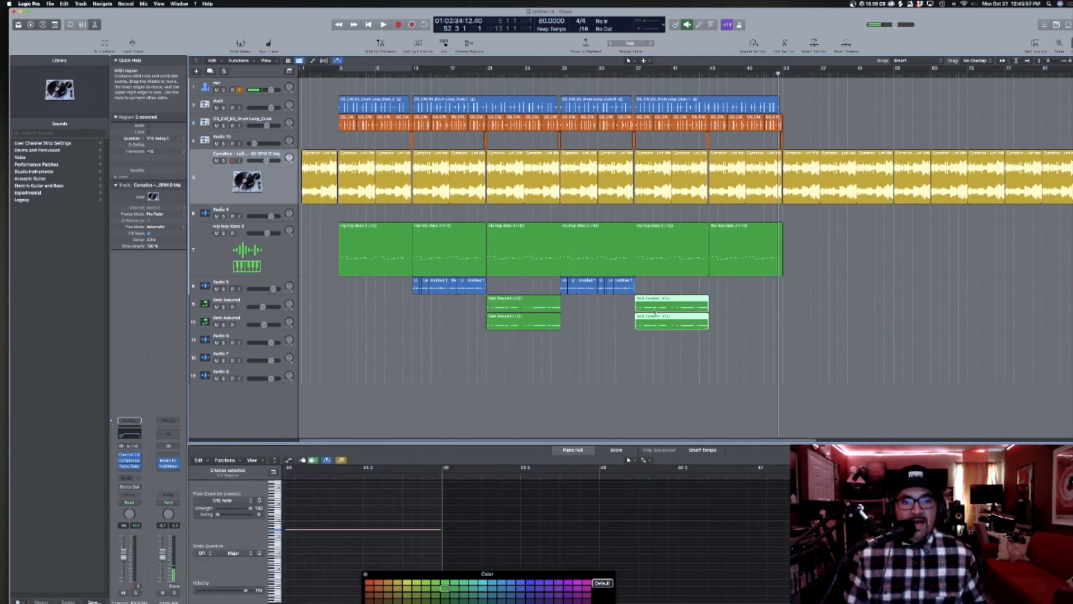
click(244, 336)
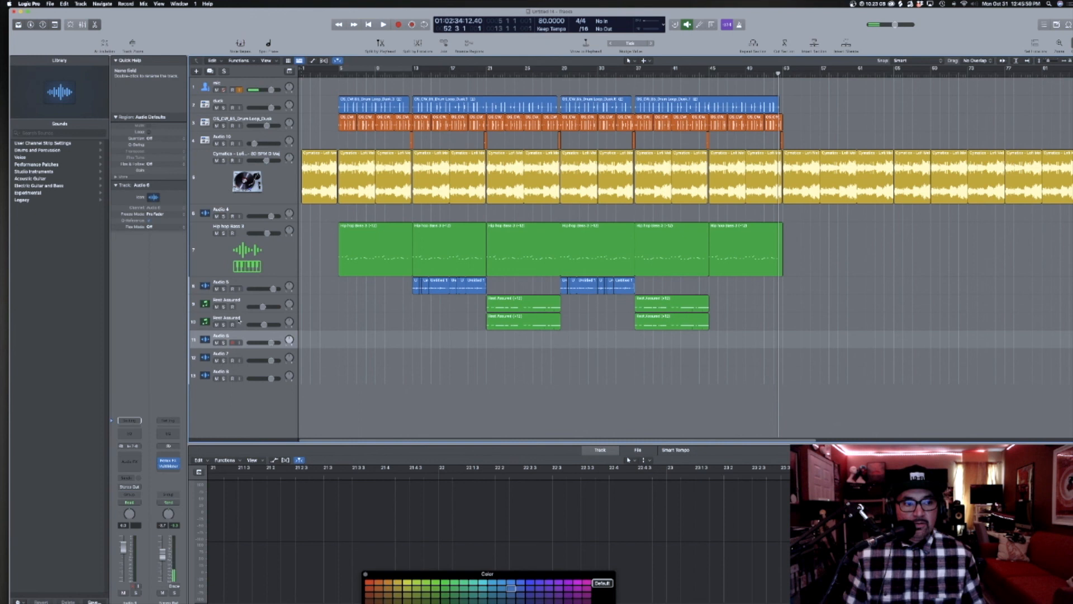
click(244, 318)
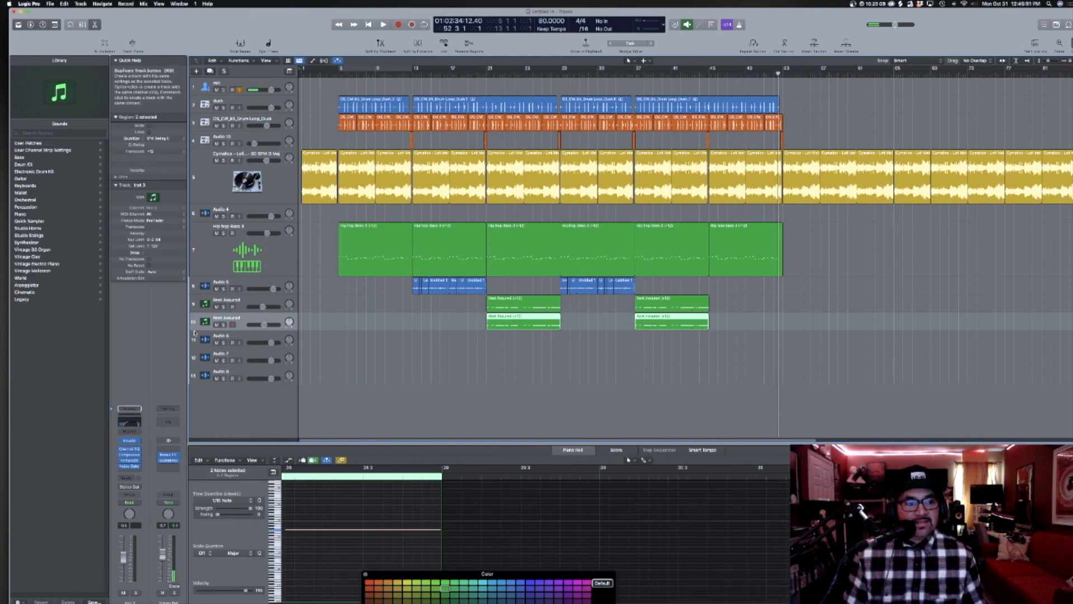
click(137, 442)
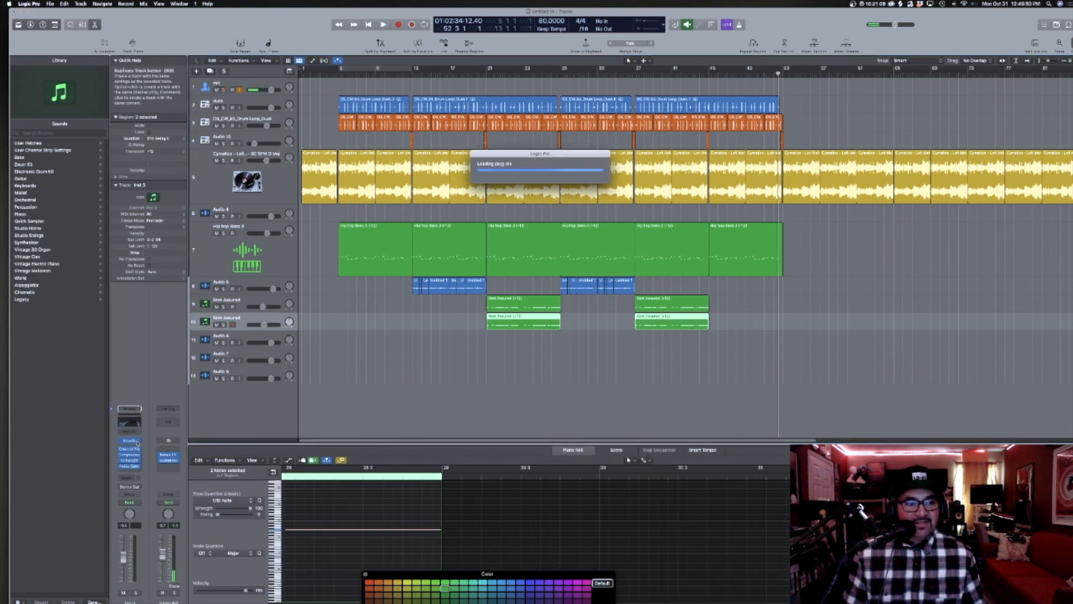
click(137, 443)
click(123, 431)
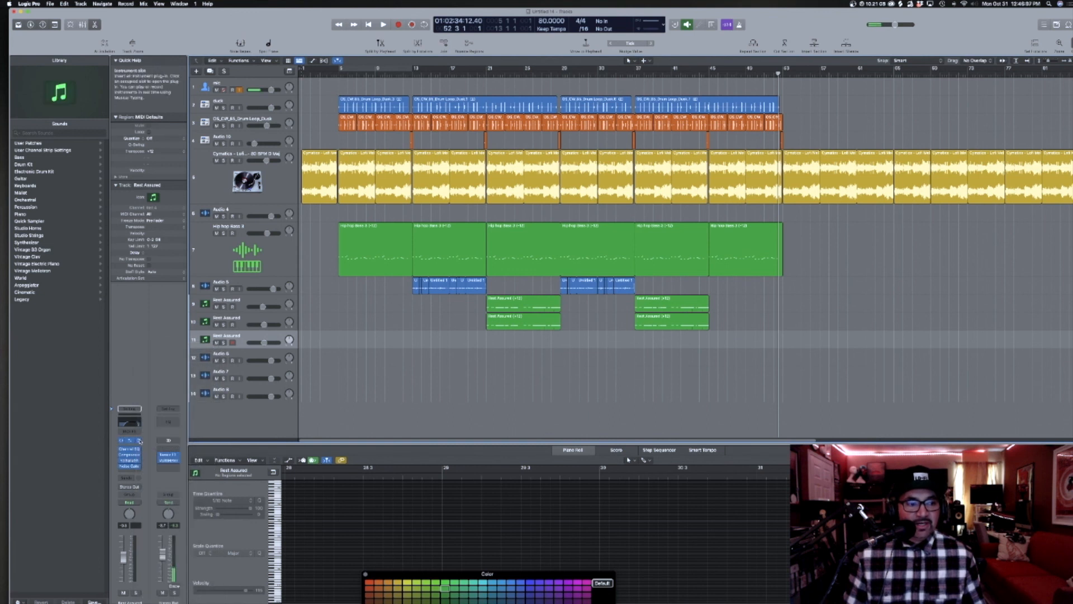
Replace the Arcade instrument on the duplicated Rest Assured track with Sampler.
click(140, 441)
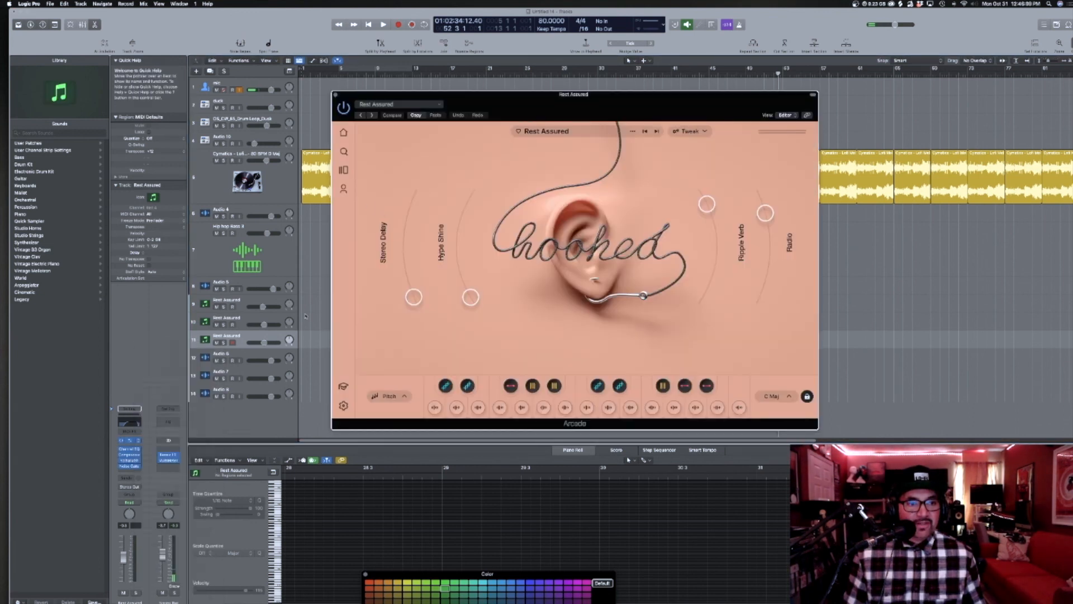
click(139, 442)
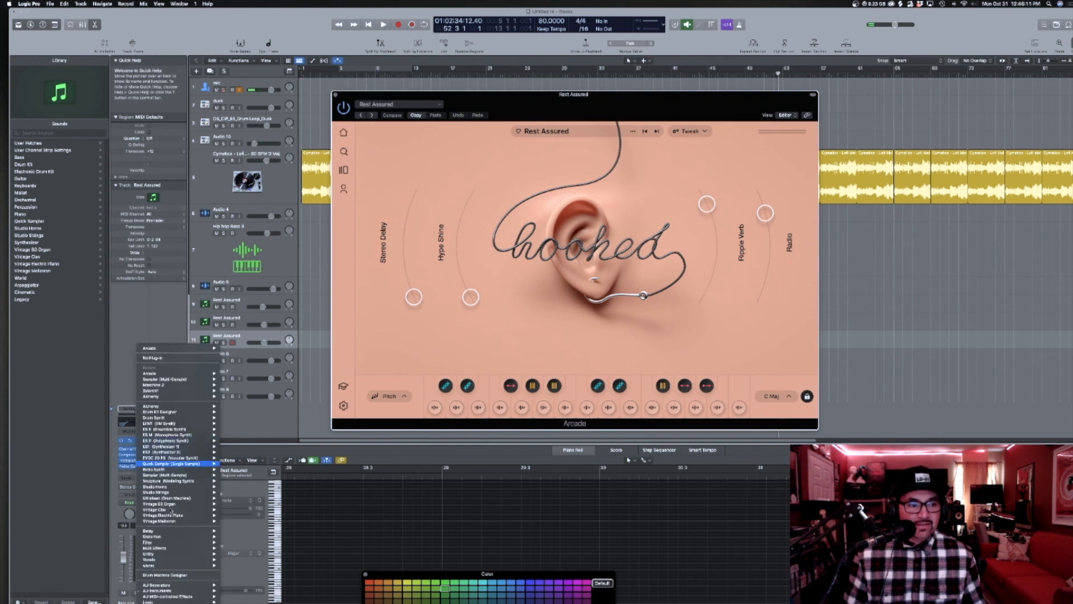
mouse_move(180, 592)
mouse_move(261, 522)
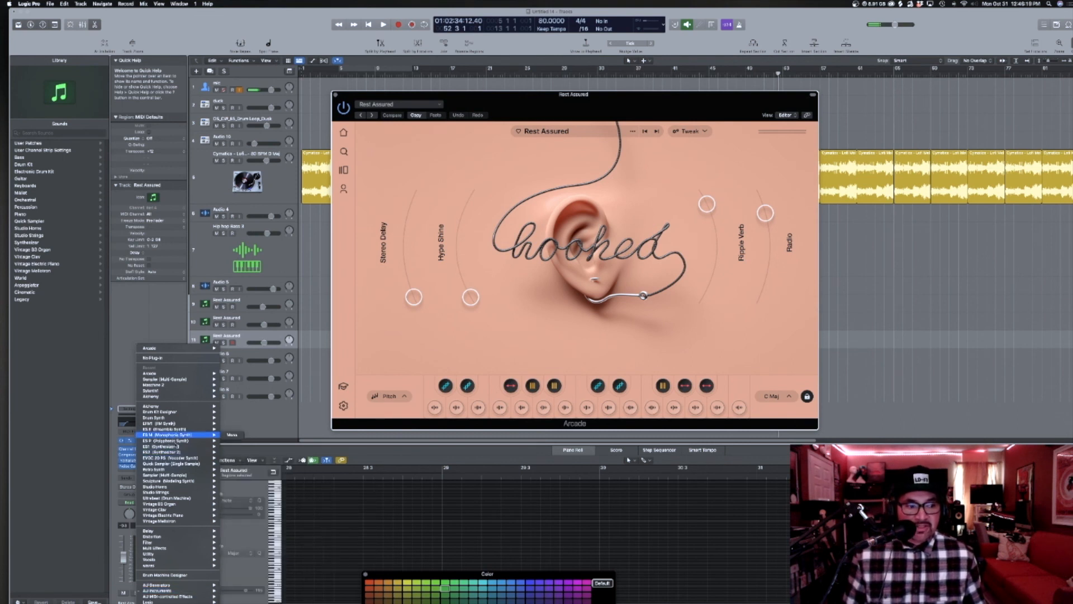
mouse_move(175, 467)
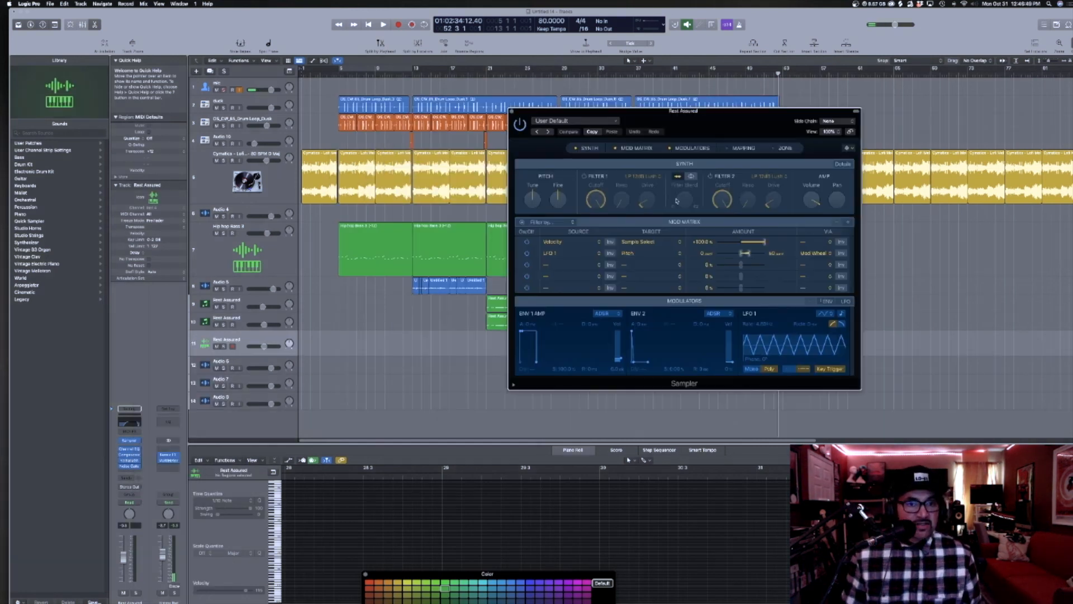
Load the Raw Cuts 9 instrument into Sampler and accept the first matching sample file location.
click(576, 121)
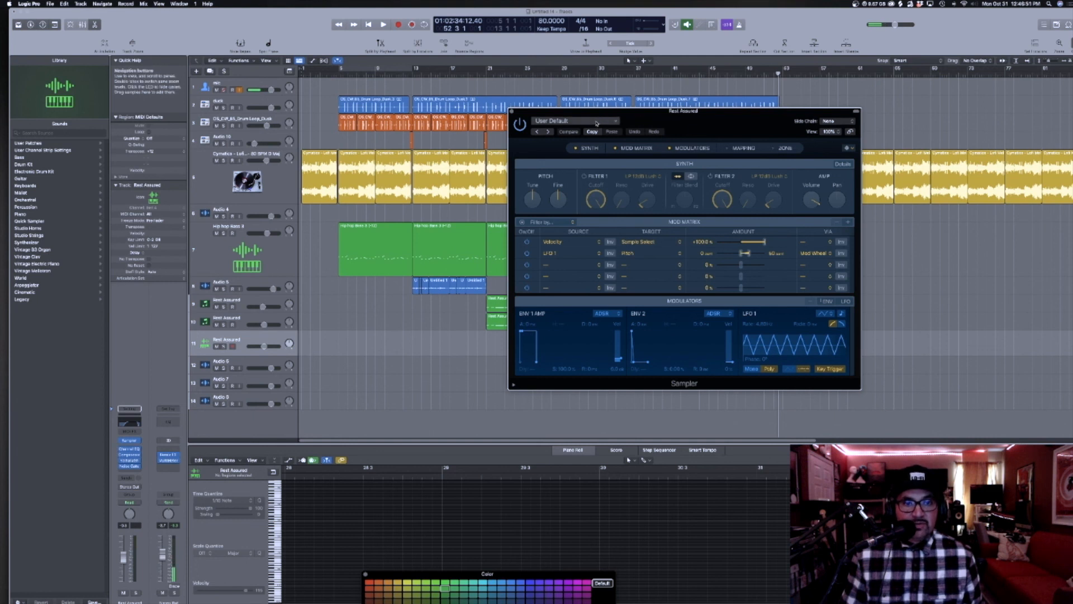
scroll(560, 574, down, 3)
scroll(560, 574, down, 15)
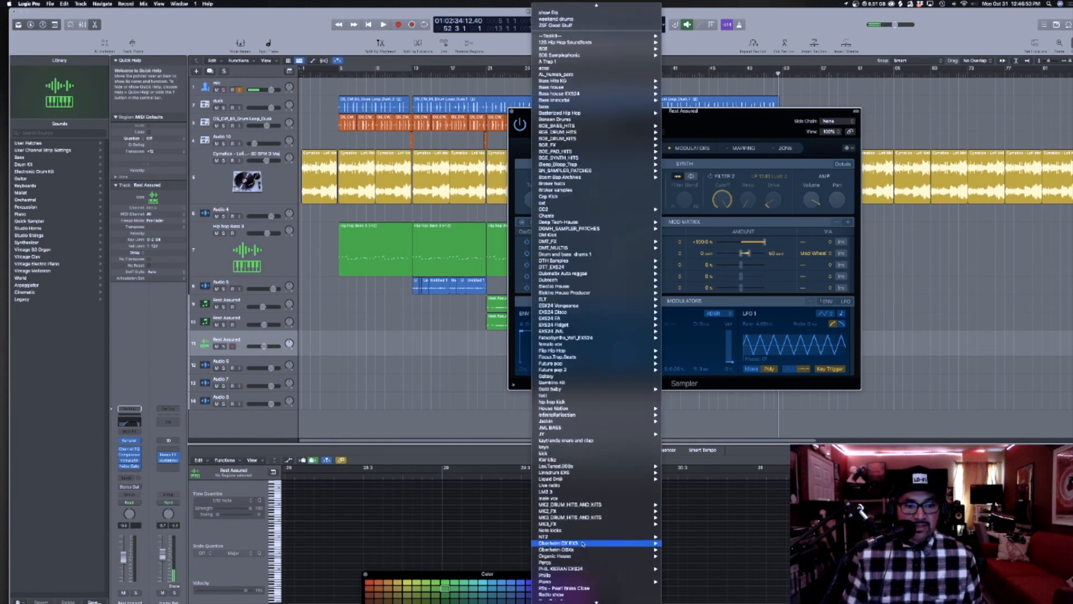
scroll(575, 528, down, 3)
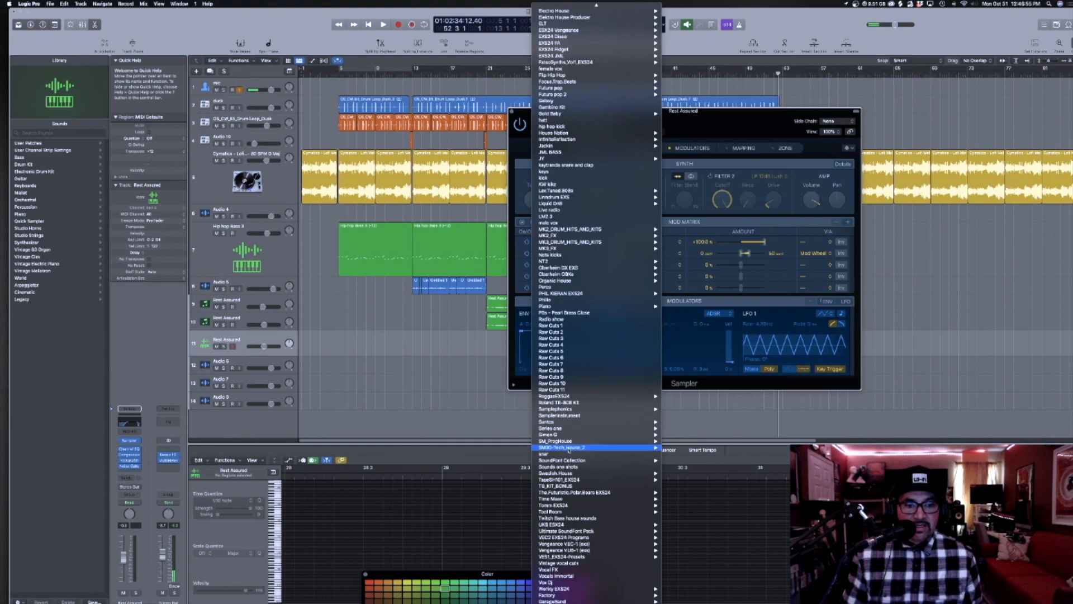
click(620, 379)
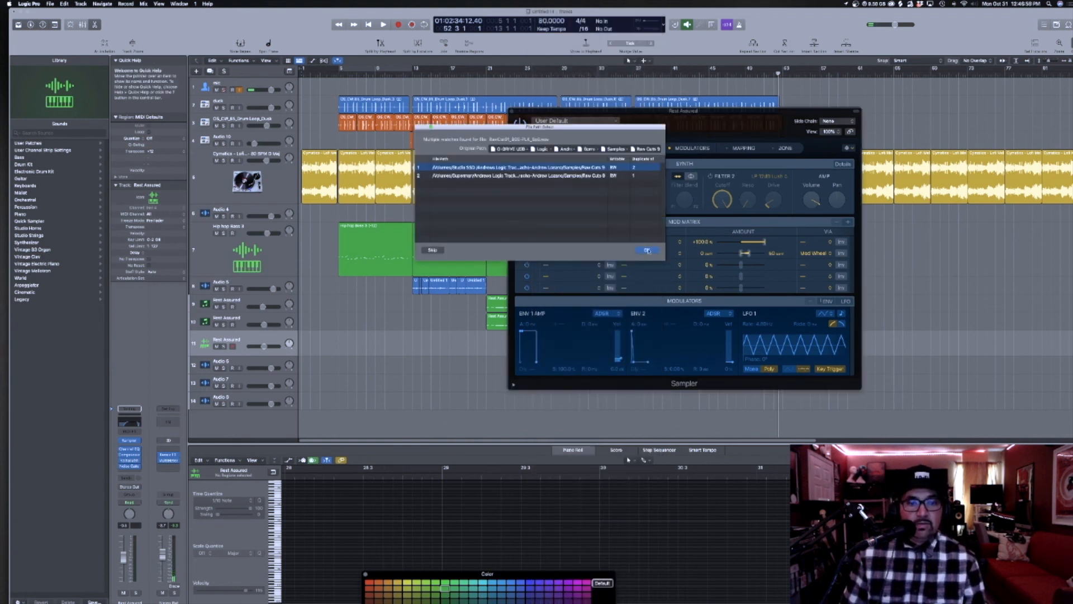
click(648, 250)
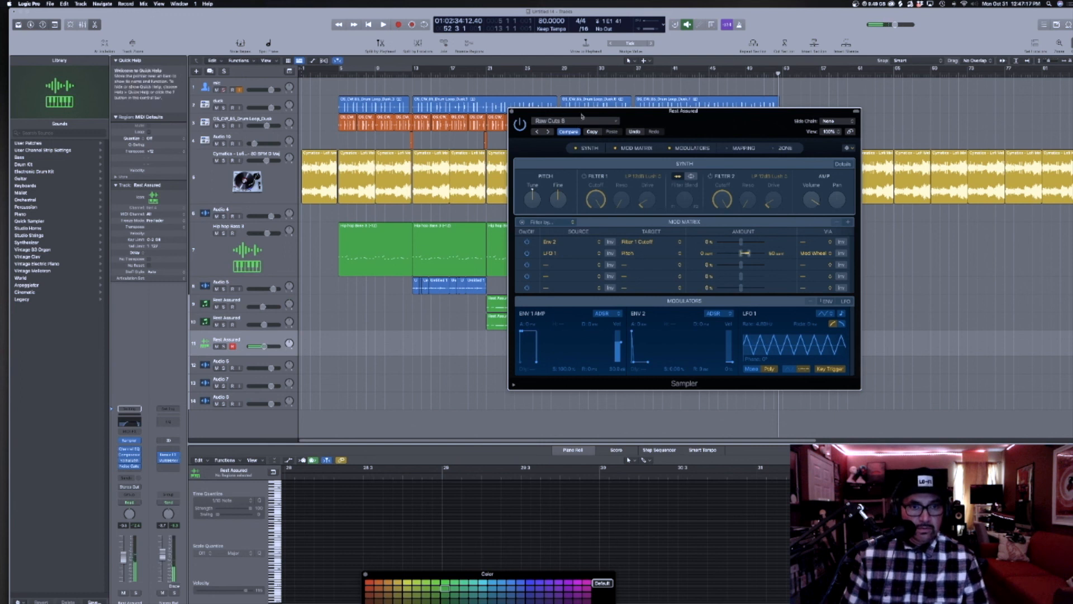
Lower the Sampler's Tune while auditioning the scratch samples against the song played from near its beginning.
drag(538, 138, 572, 185)
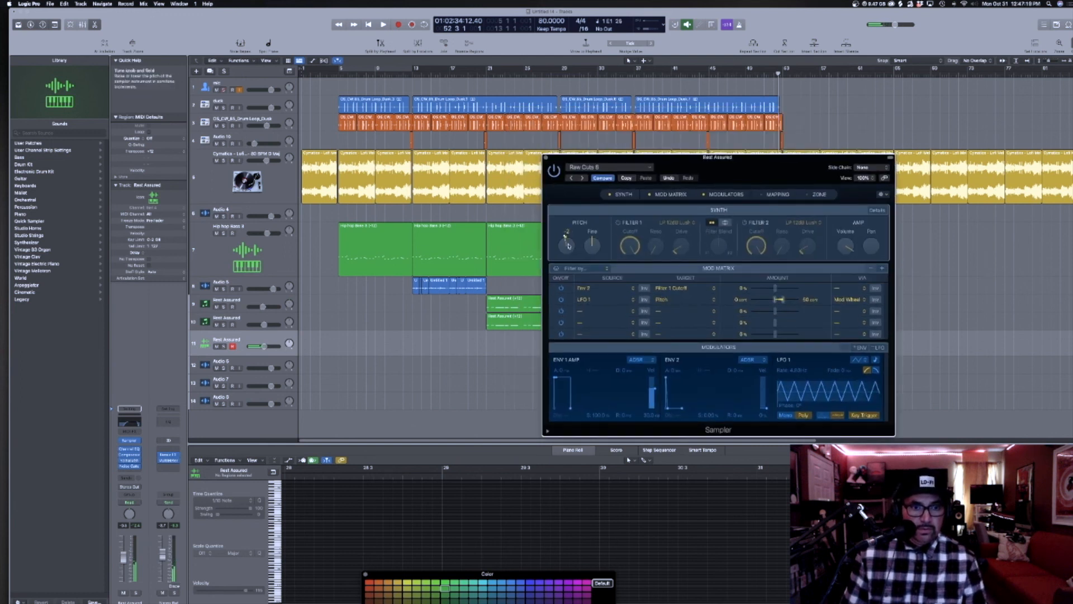
click(311, 74)
key(space)
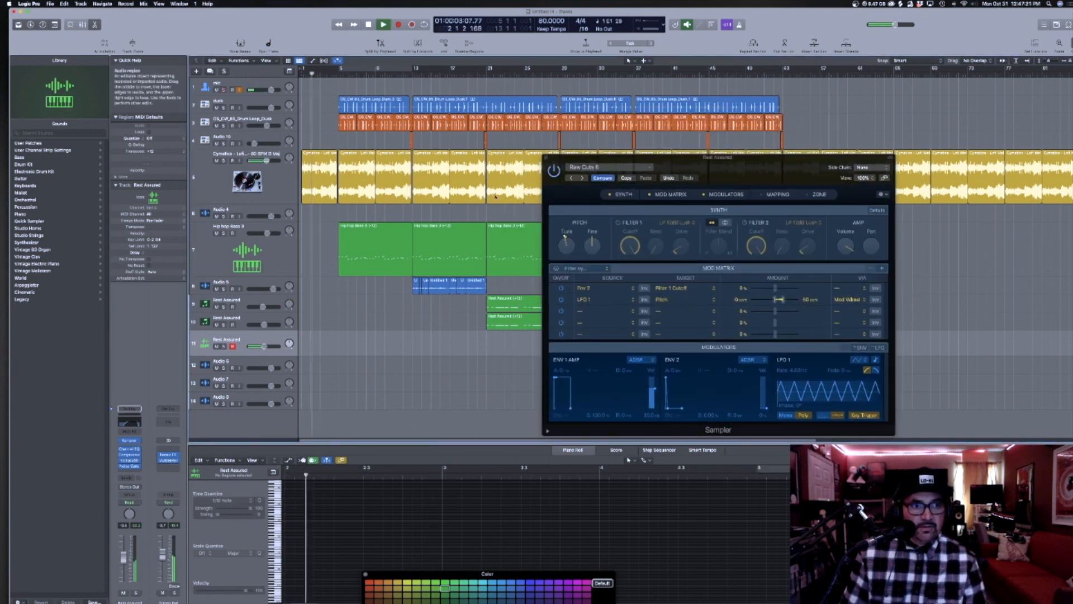
drag(568, 251, 568, 255)
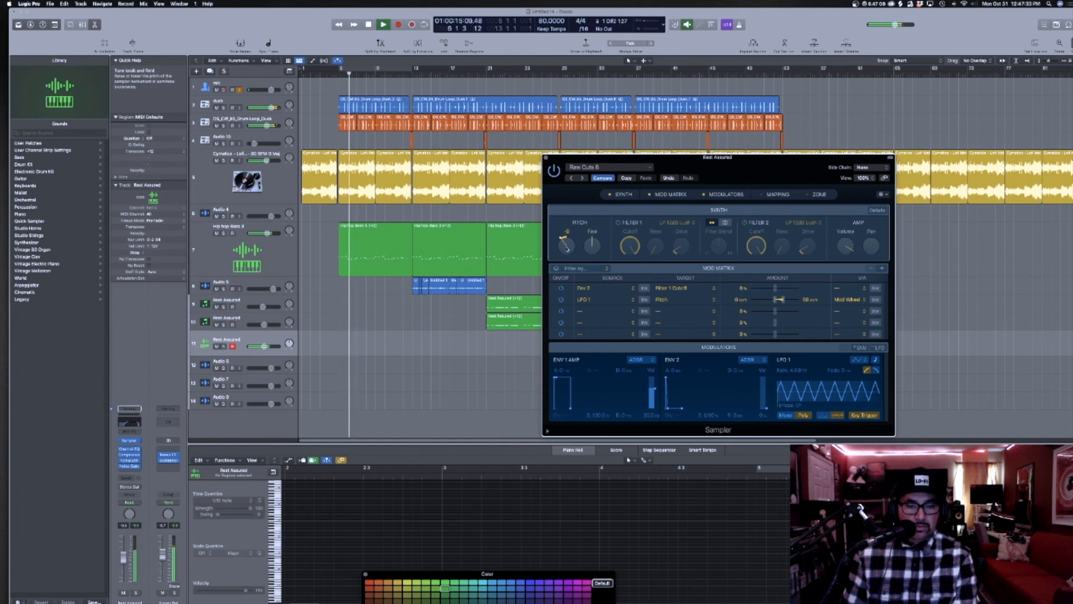
Adjust the Sampler's Tune, insert H-Delay (s) on the scratch track's channel, and turn on the delay's ping-pong mode.
drag(568, 249, 566, 243)
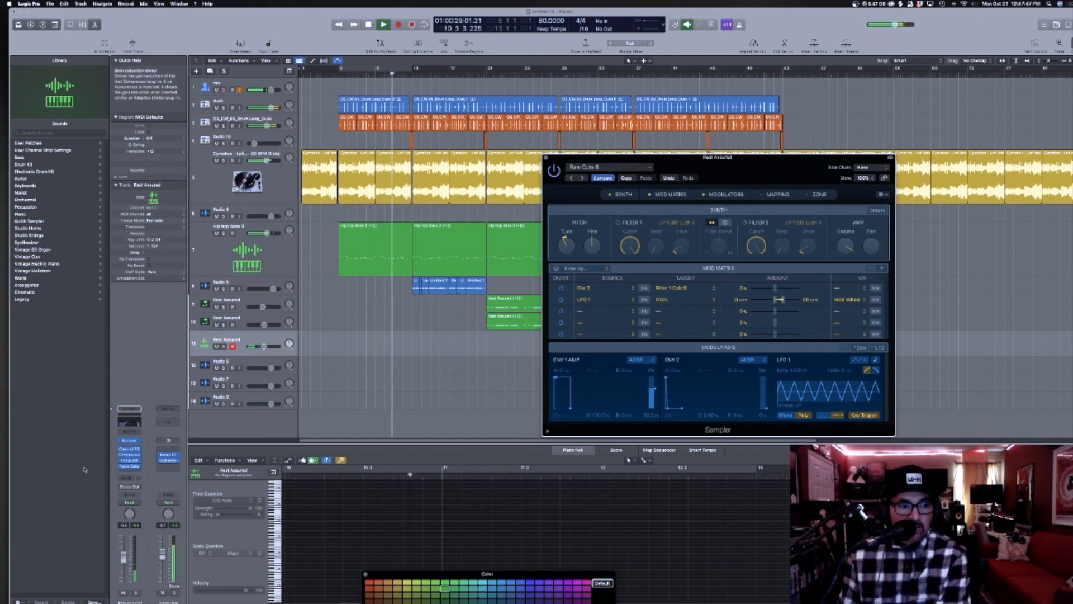
click(129, 471)
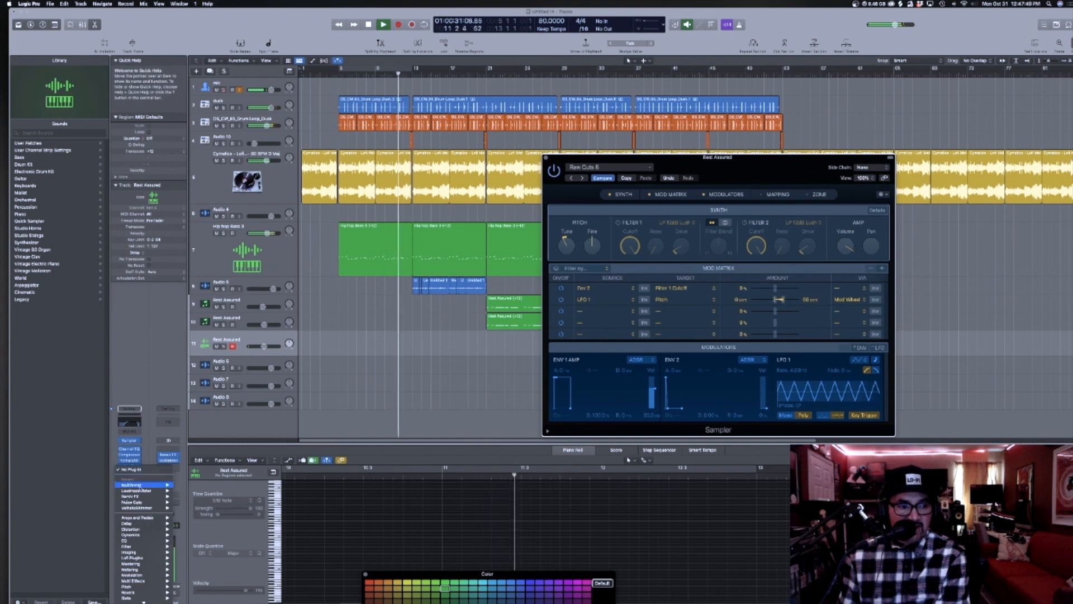
mouse_move(139, 523)
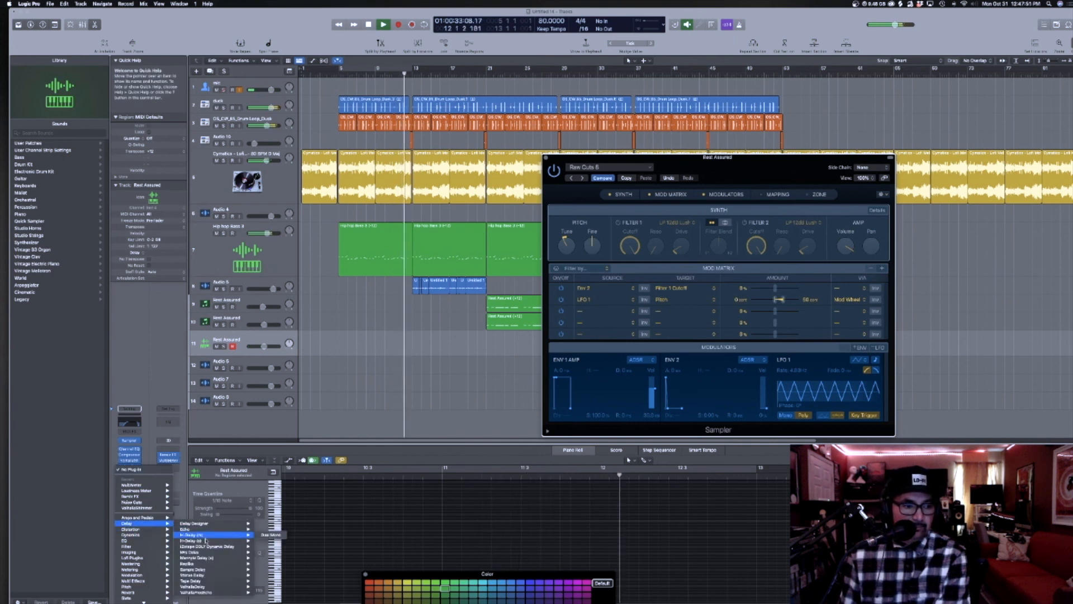
click(271, 534)
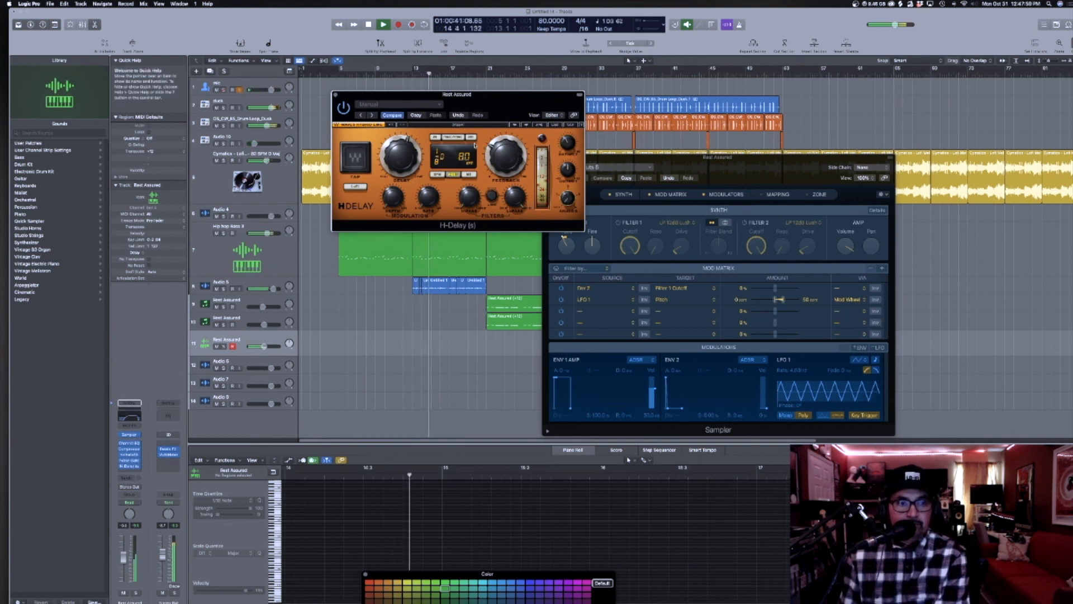
click(453, 137)
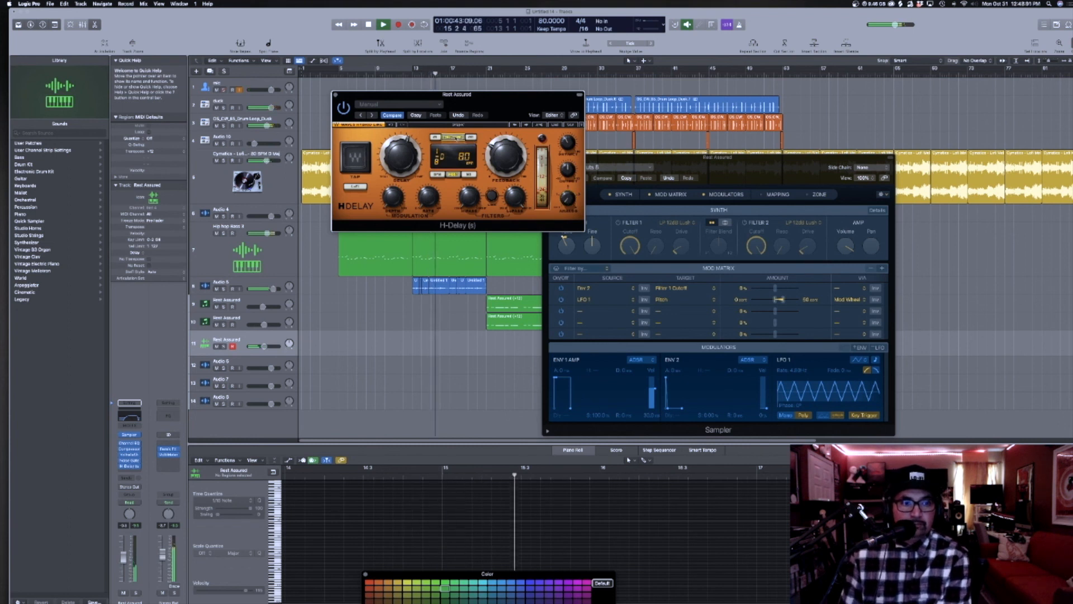
Check the scratch channel's Channel EQ during playback, clear the plug-in windows away from the arrangement, and stop the song.
click(130, 443)
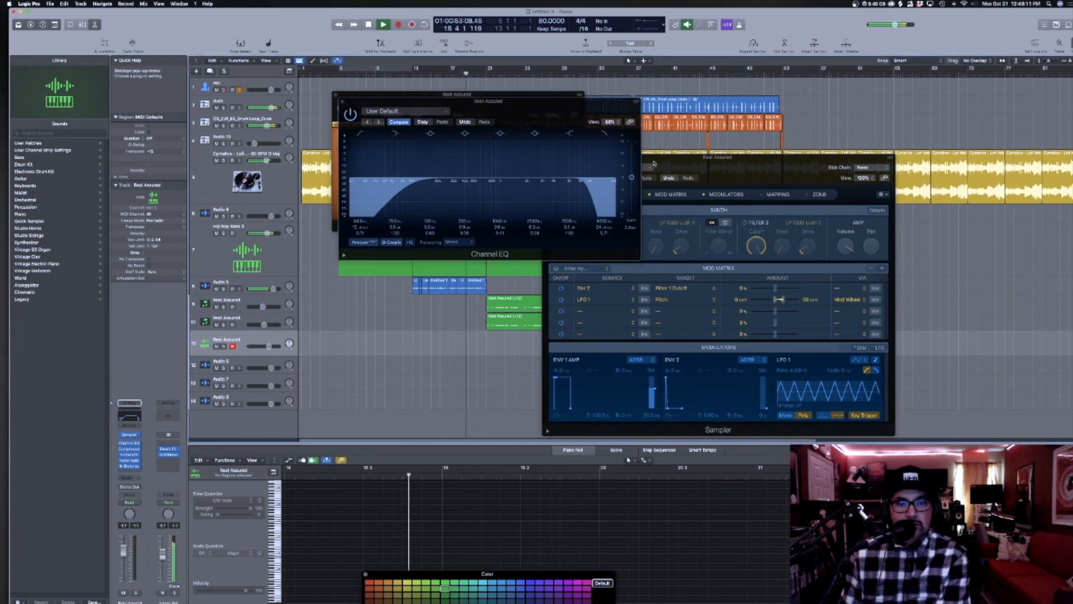
drag(718, 157, 900, 232)
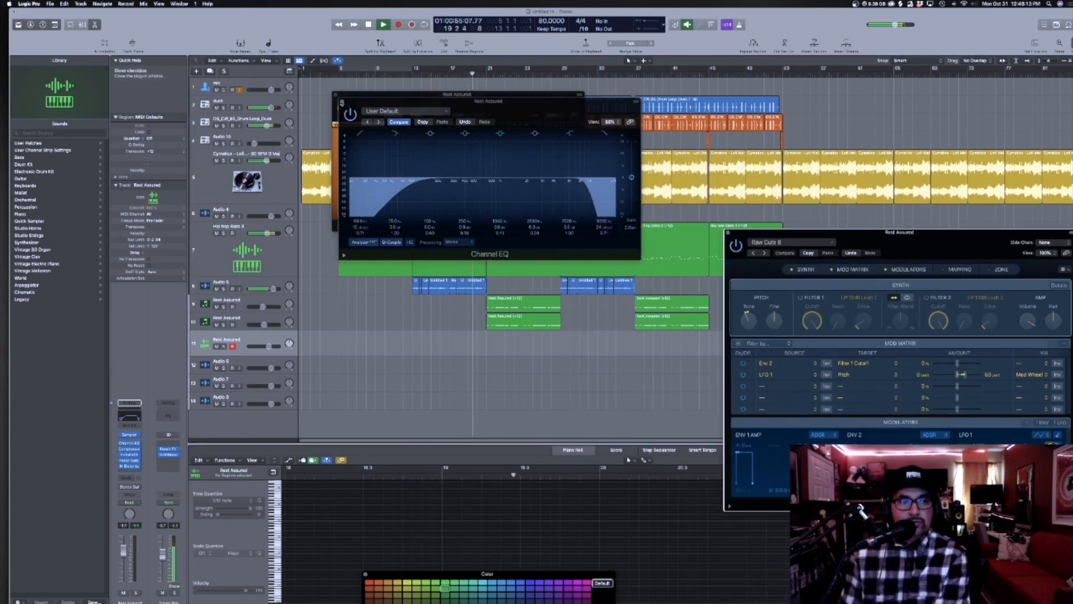
click(342, 102)
click(336, 94)
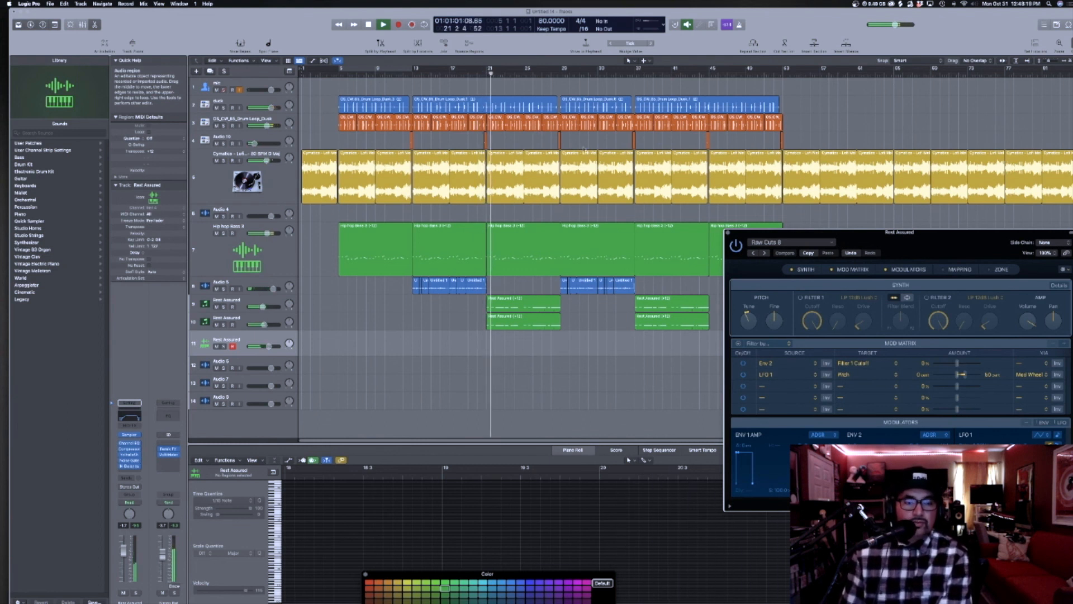
key(space)
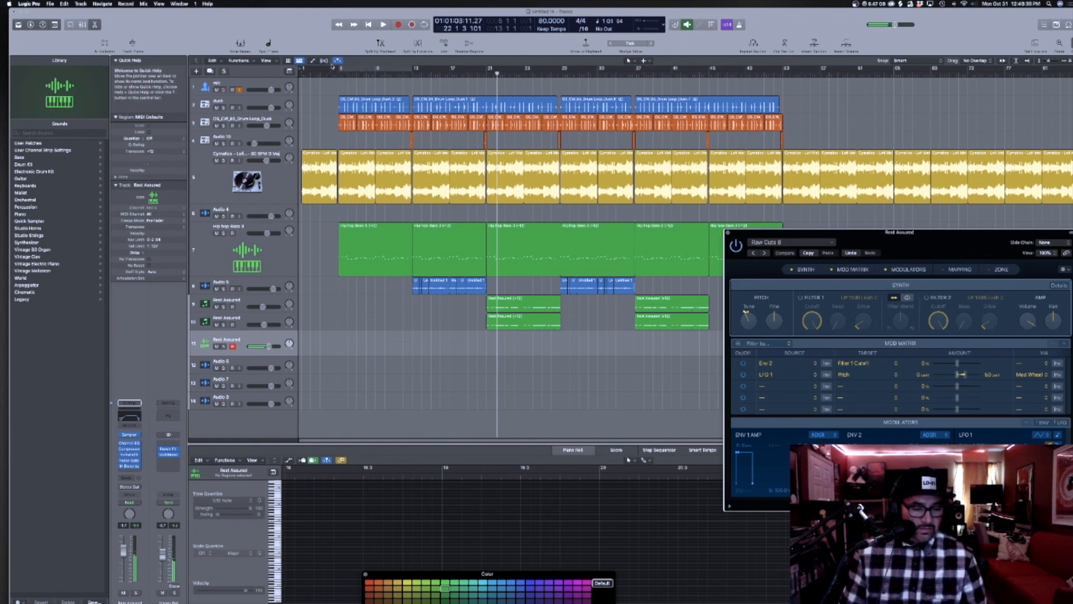
Perform the scratches over the song from just before bar 5 and capture the performance as a MIDI region.
double_click(334, 72)
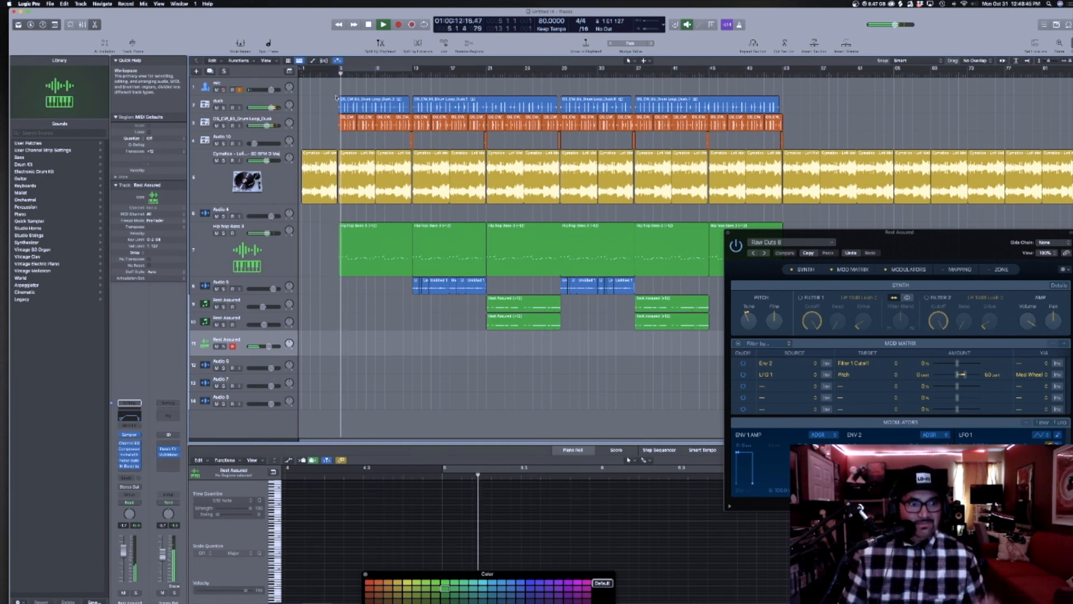
click(368, 24)
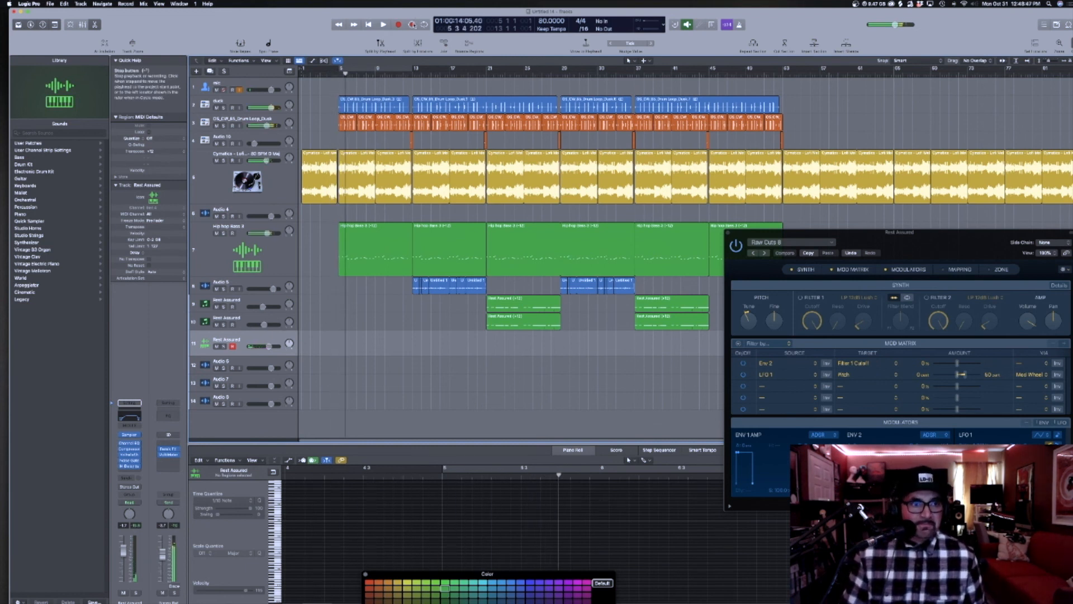
click(413, 25)
Quantize the captured scratch region to 1/16 Note.
drag(386, 296, 301, 371)
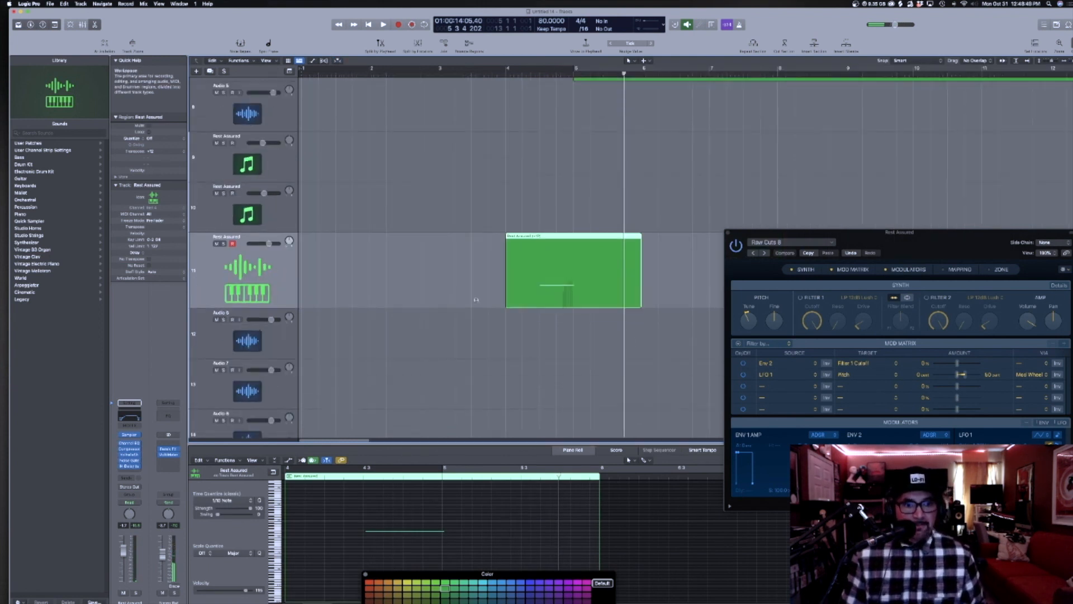
key(super+Up)
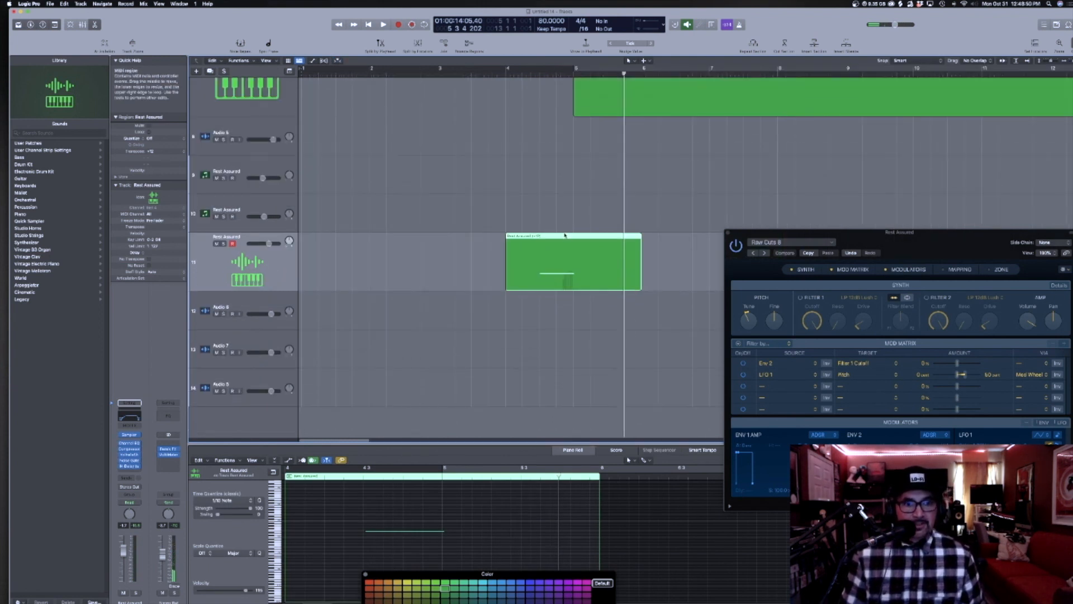
drag(152, 151, 153, 152)
click(150, 139)
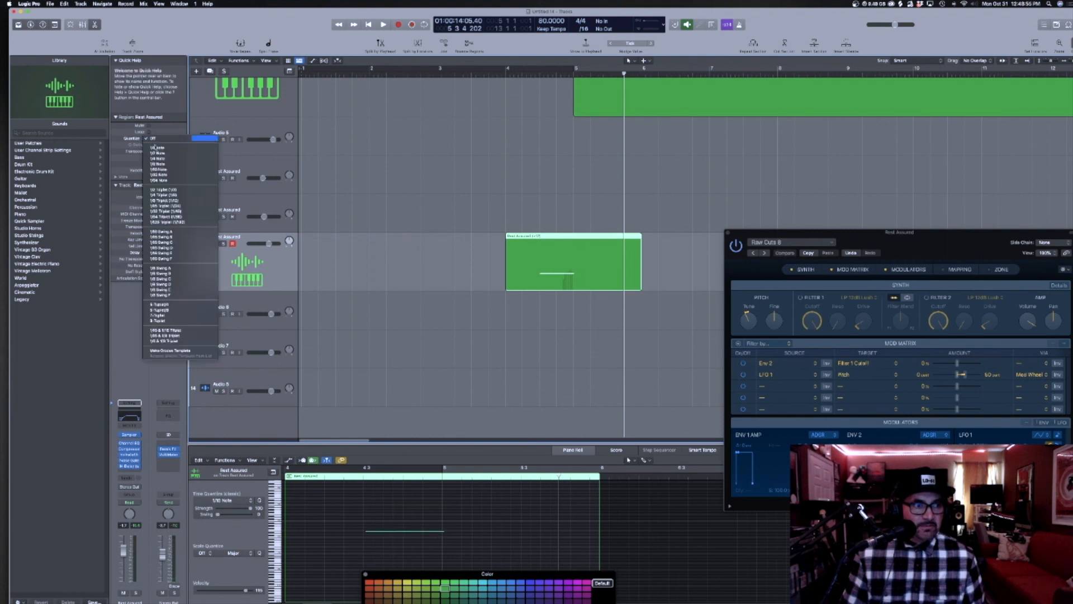
click(162, 168)
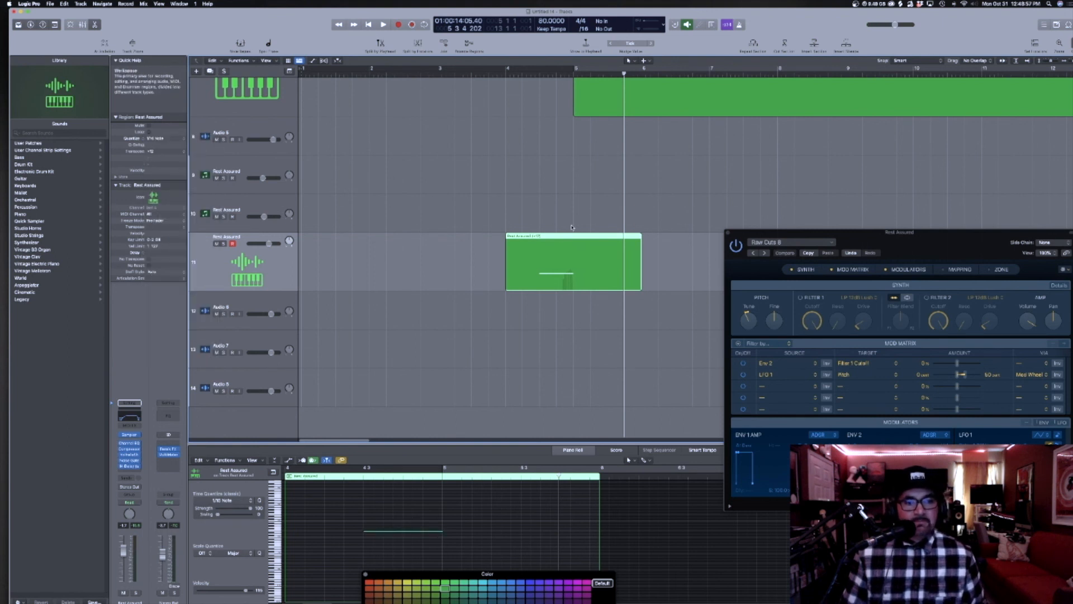
Close the Sampler window, balance the scratch track's volume against the song from about bar 3, and mute the track.
key(z)
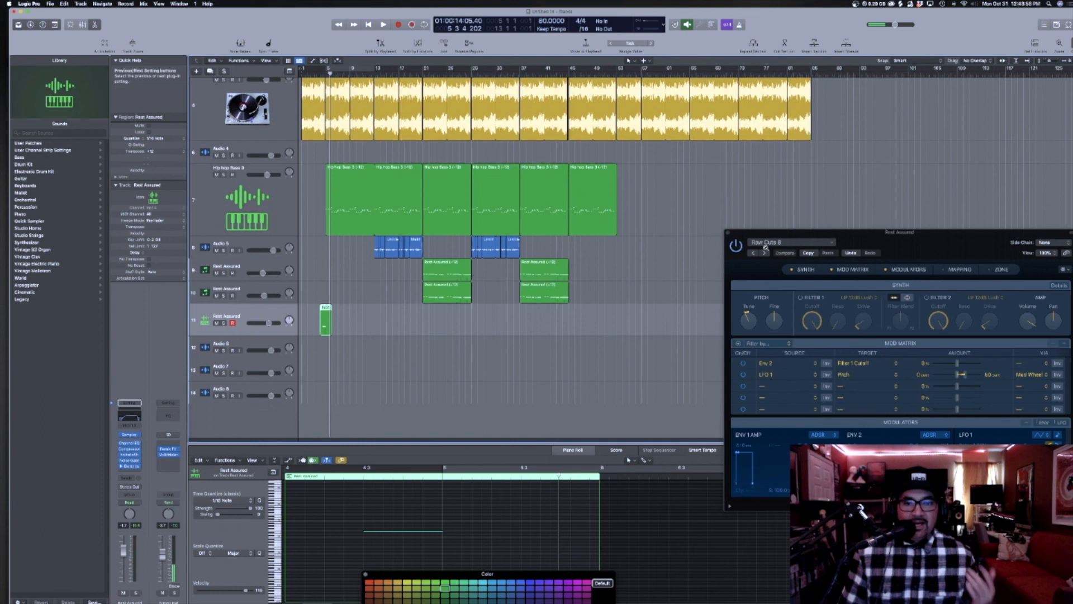
click(728, 236)
drag(269, 323, 262, 323)
click(316, 70)
key(space)
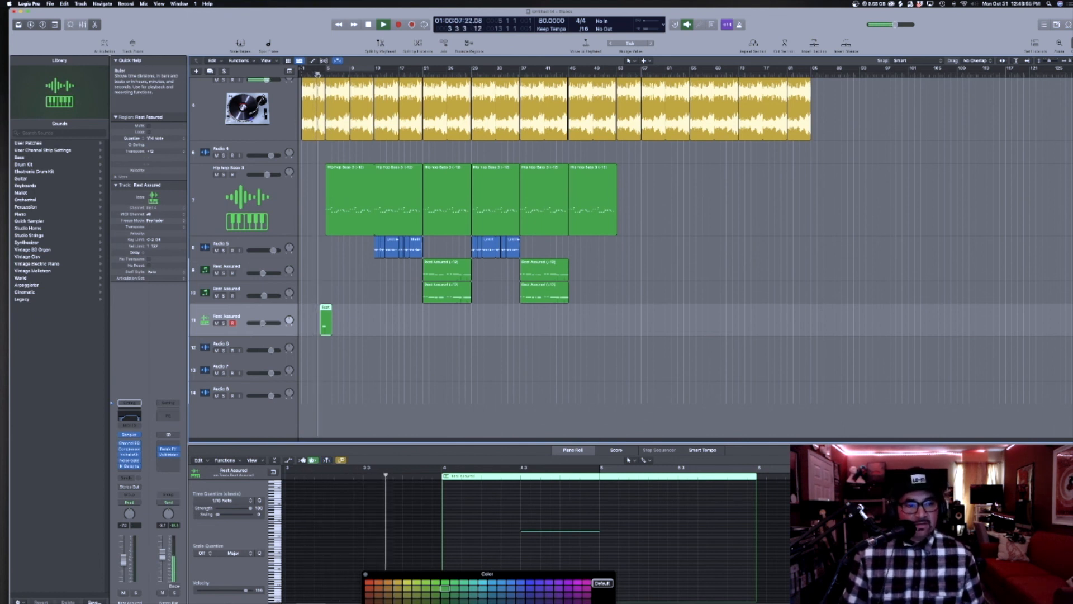
drag(262, 323, 263, 329)
key(space)
click(217, 324)
Play the song from about bar 35 to check the drum loop regions leading into bar 37.
key(super+Up)
key(super+Up)
key(super+Up)
key(super+Up)
key(super+Up)
key(super+Up)
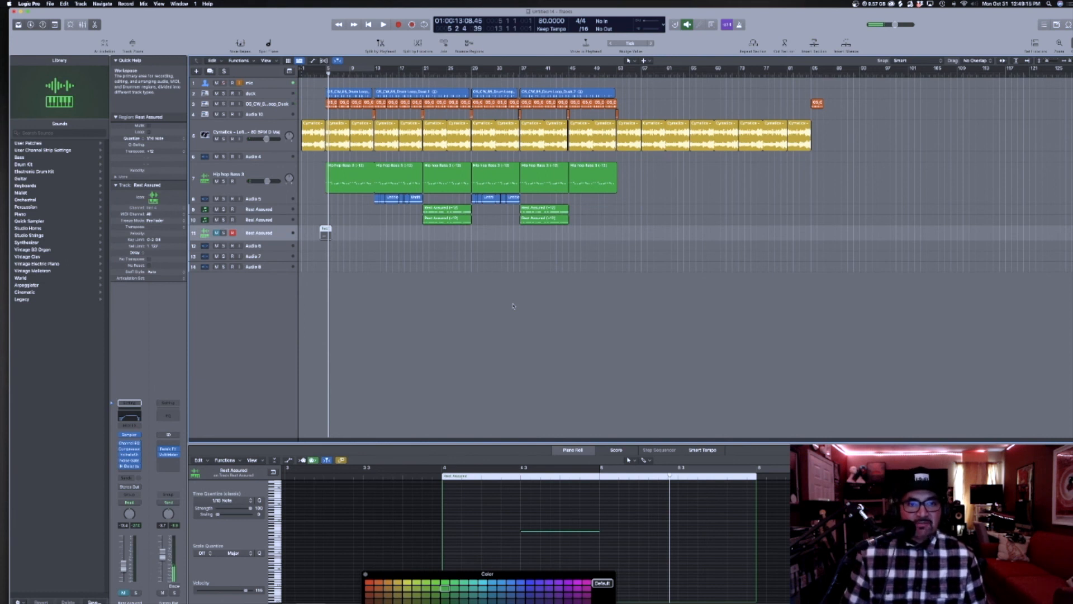
drag(694, 101, 431, 235)
mouse_move(556, 112)
mouse_down()
mouse_move(541, 112)
mouse_move(960, 107)
mouse_move(535, 108)
mouse_up()
ctrl+alt+click(888, 120)
click(523, 73)
key(space)
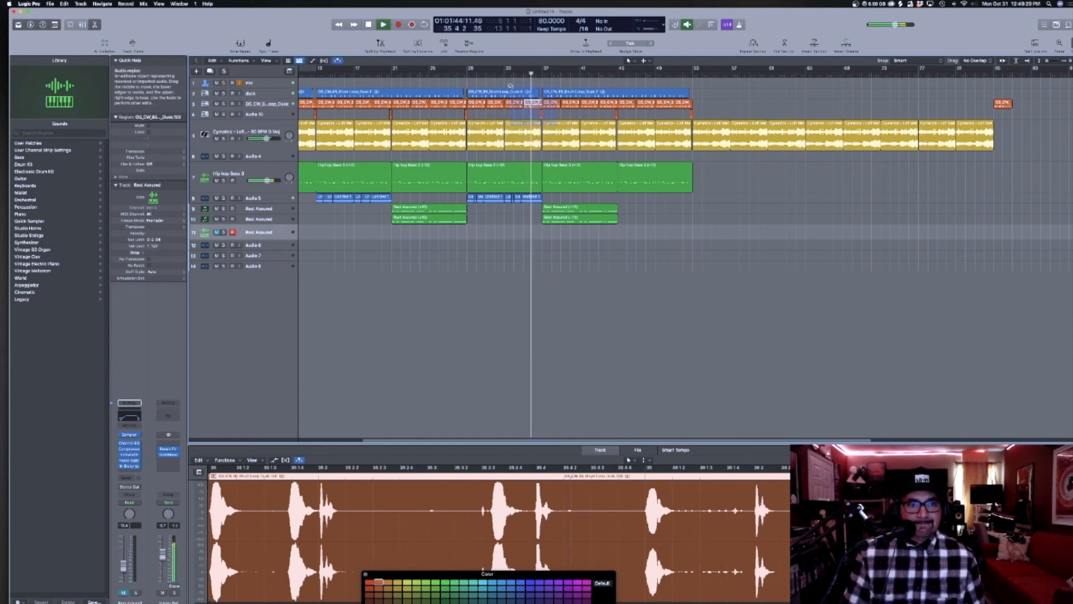
key(z)
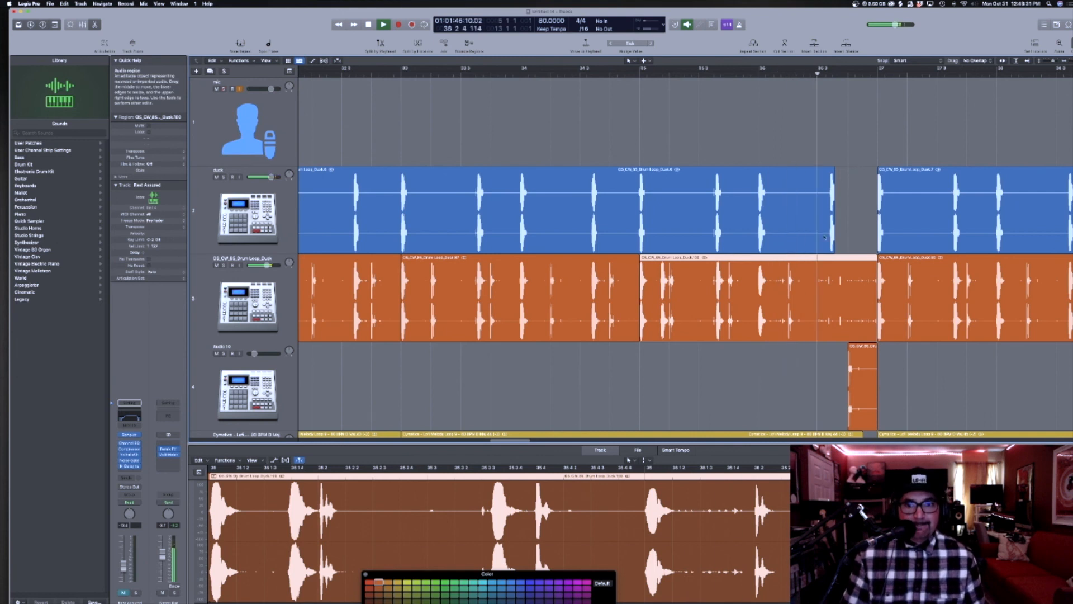
key(z)
key(space)
Cut the orange drum loop region starting at bar 35 at bar 36 and remove the part up to bar 37.
click(745, 207)
click(770, 180)
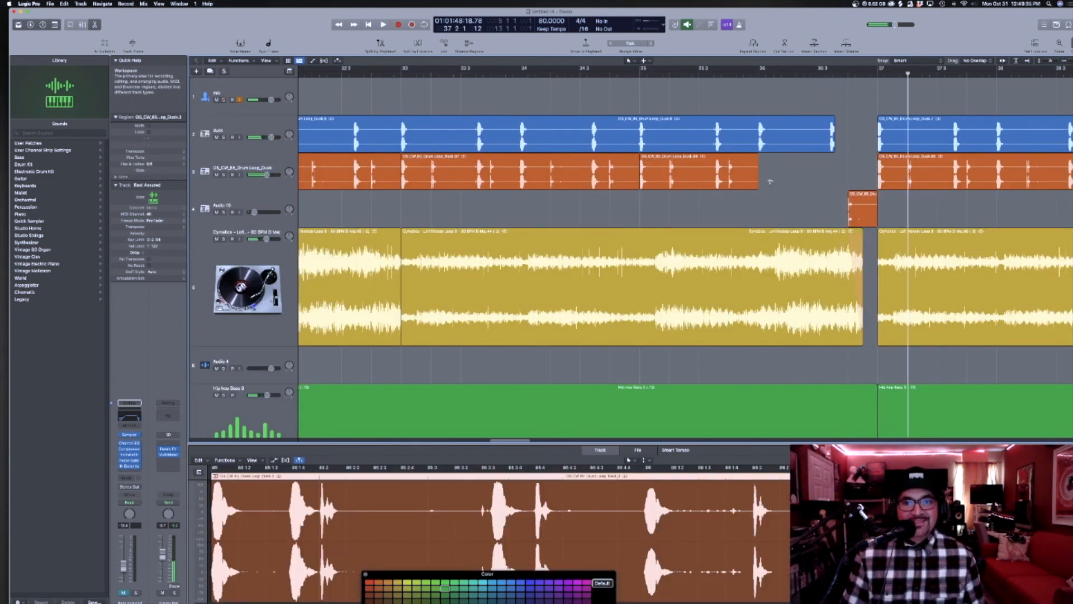
key(z)
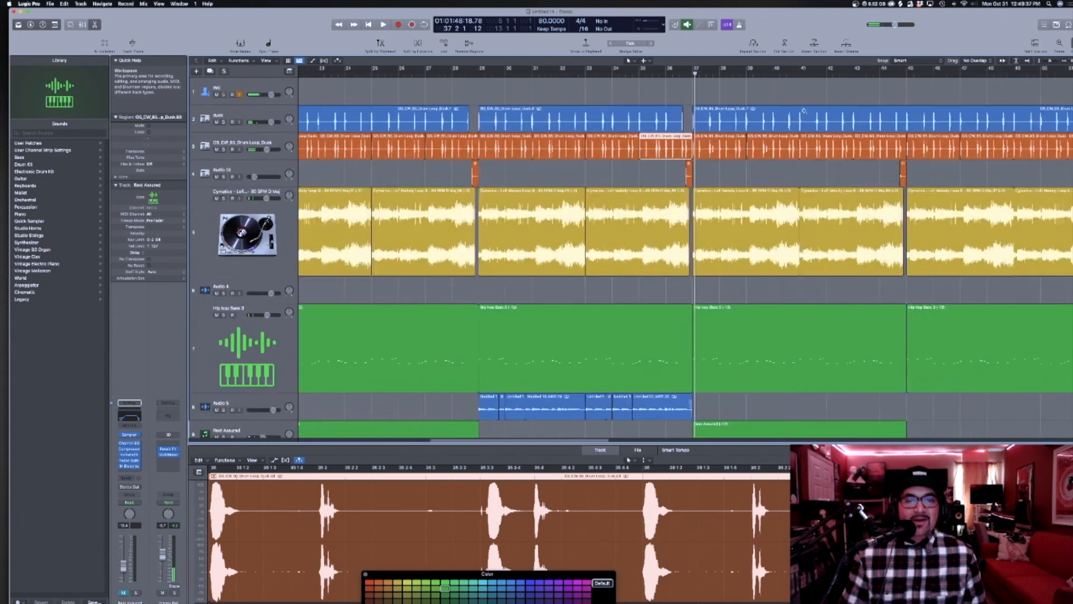